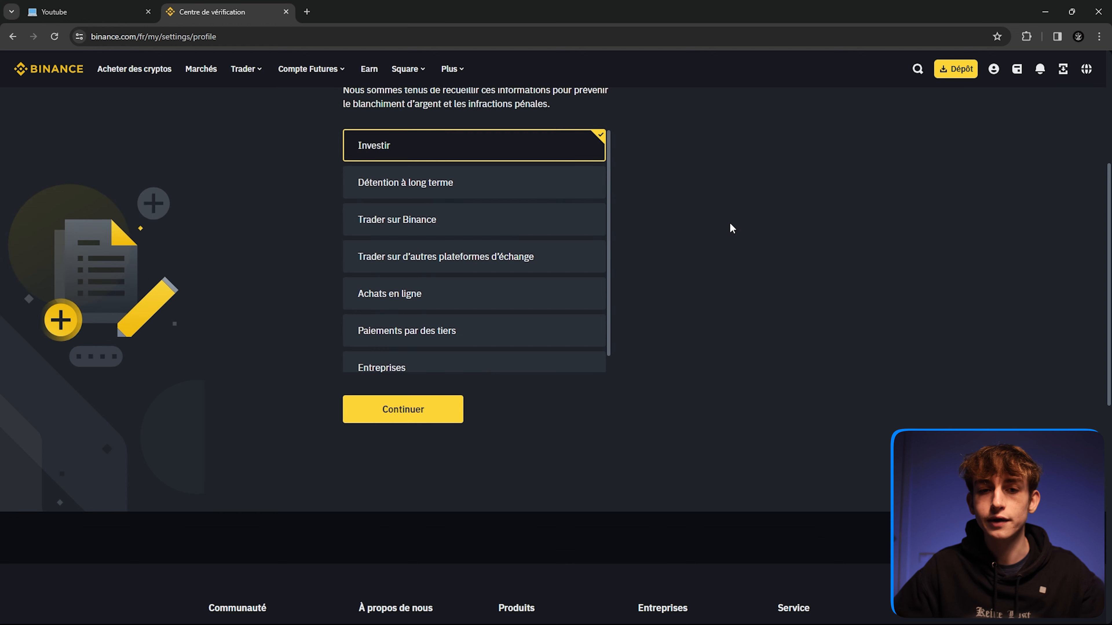
# Step: Keep Investir as the purpose and Profession as the income source, and choose Indépendant
pyautogui.scroll(3, 729, 237)
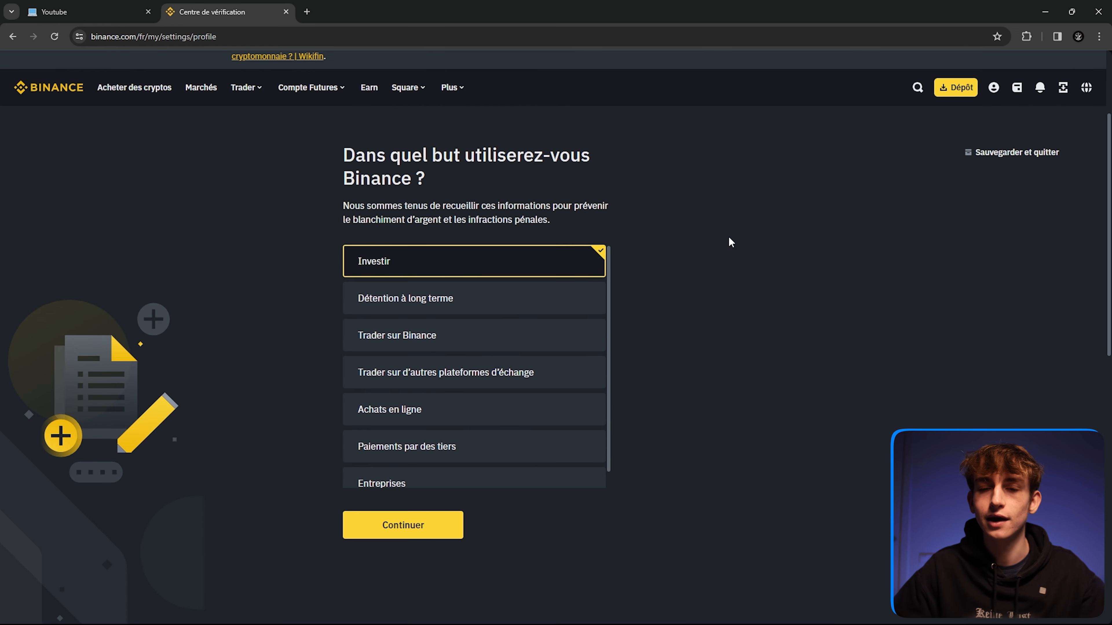
pyautogui.scroll(-1, 705, 234)
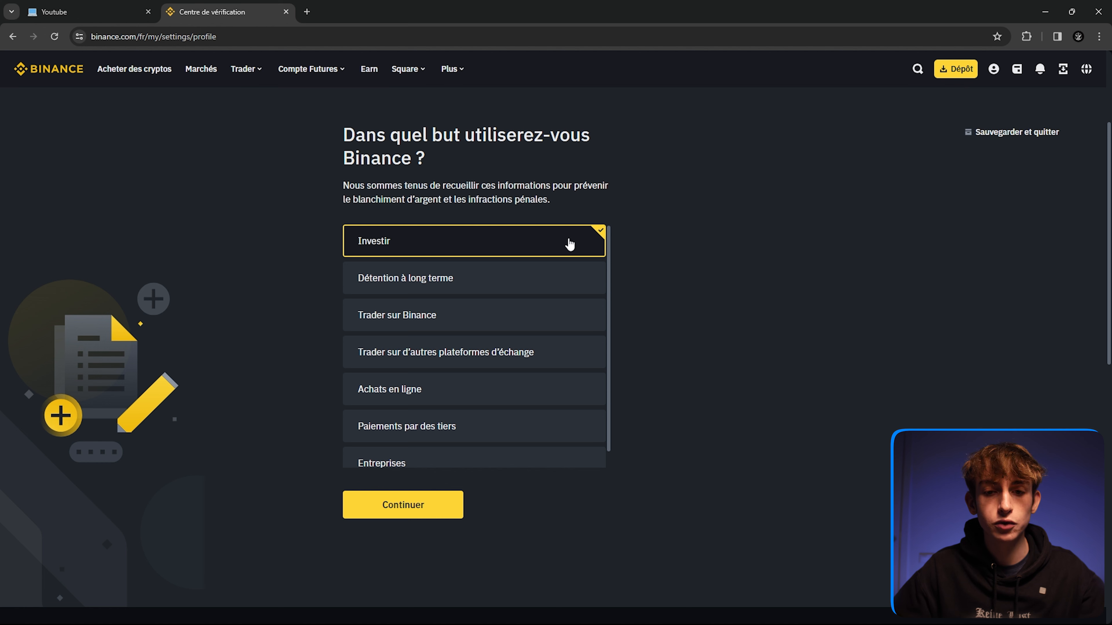
pyautogui.scroll(-1, 465, 267)
pyautogui.scroll(1, 418, 263)
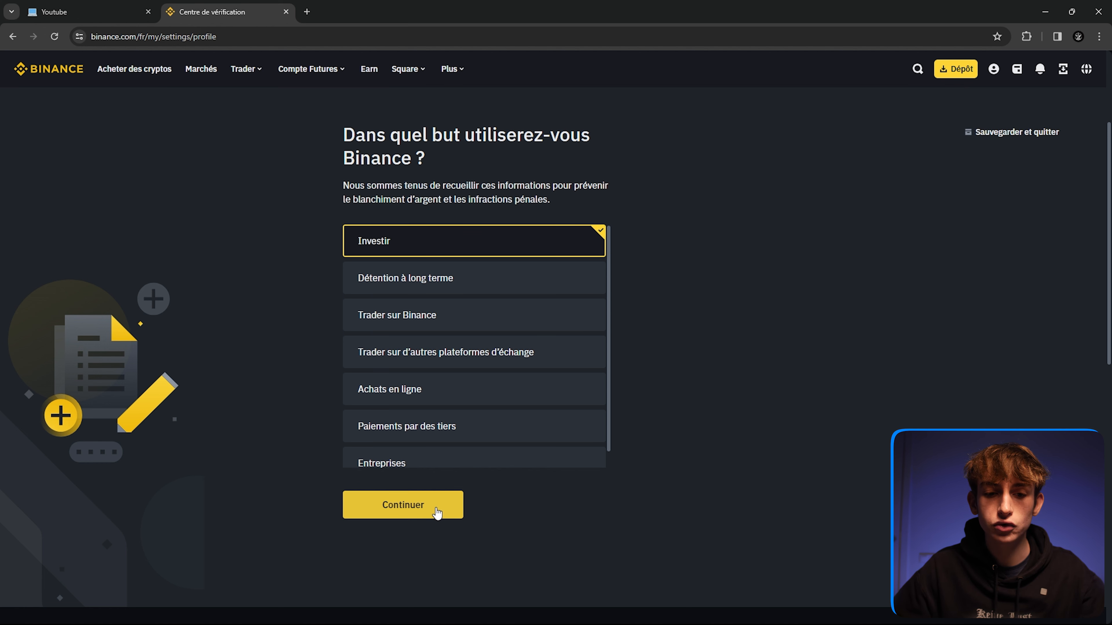
pyautogui.scroll(-1, 499, 285)
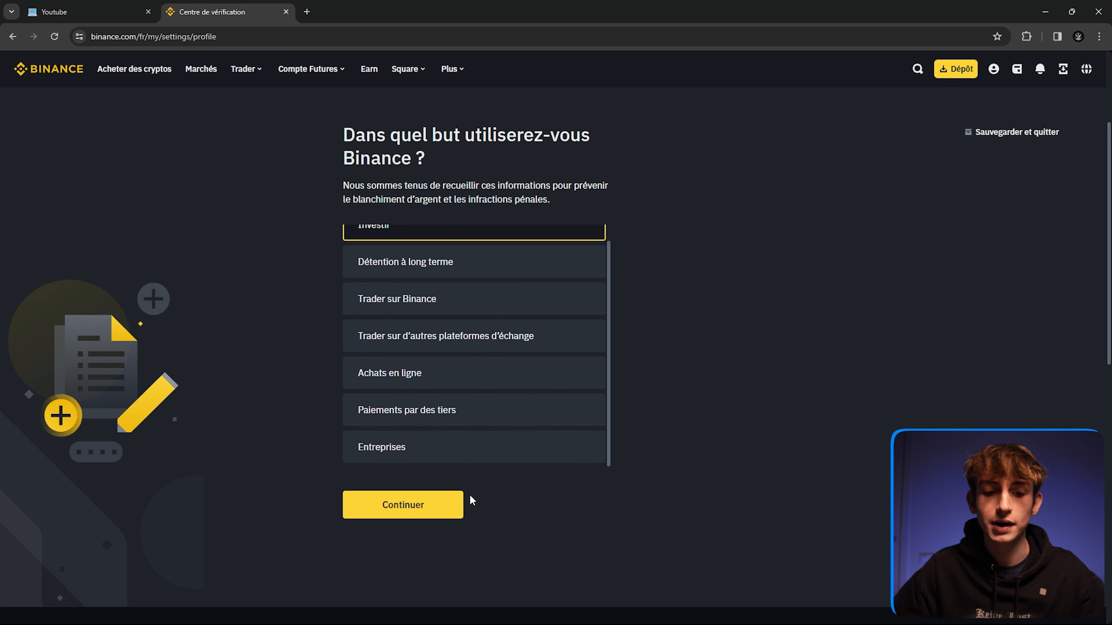
pyautogui.scroll(1, 431, 238)
pyautogui.click(406, 508)
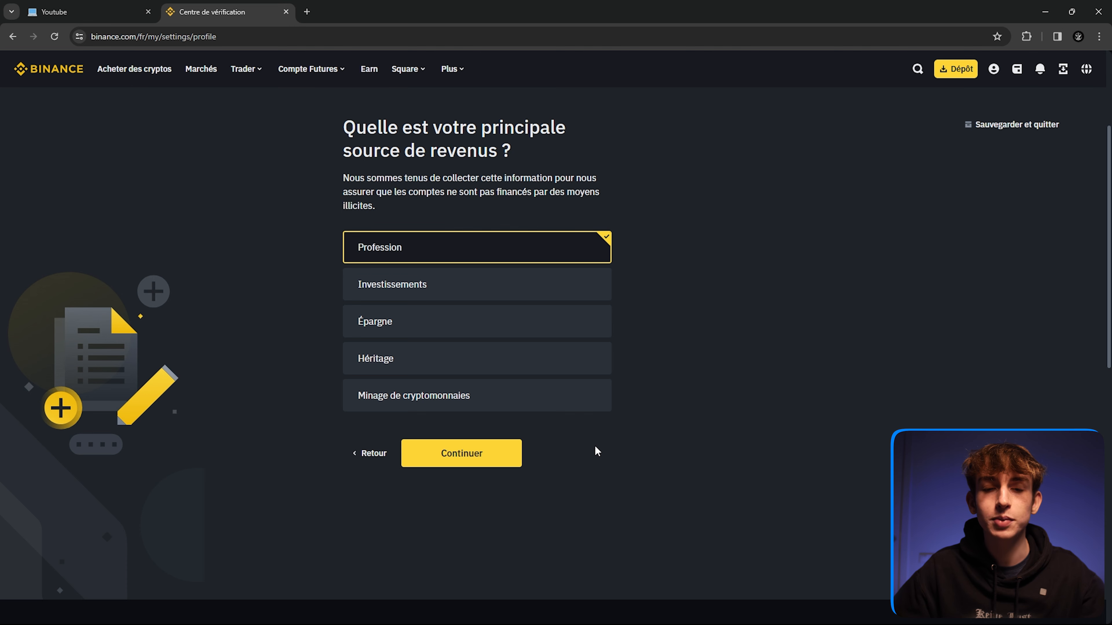
pyautogui.click(458, 455)
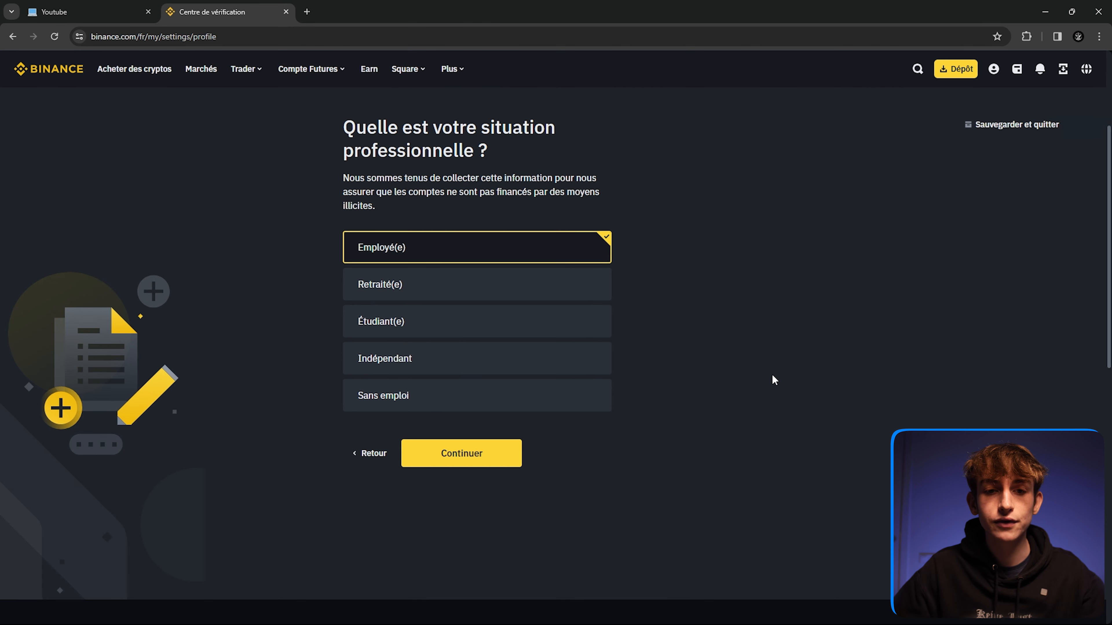
pyautogui.click(453, 375)
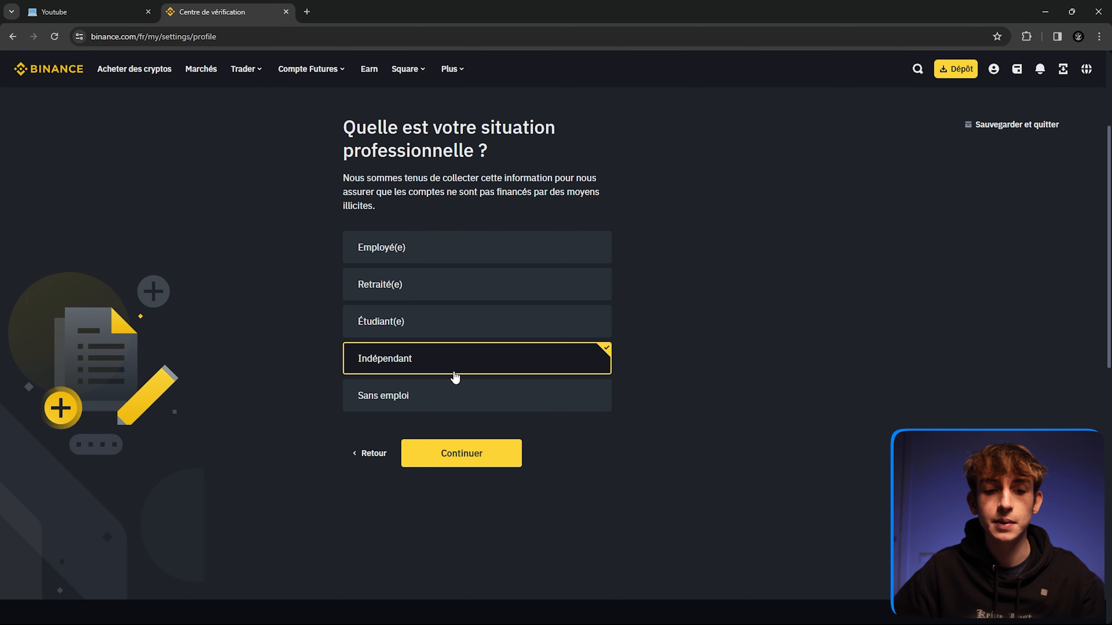
pyautogui.click(440, 466)
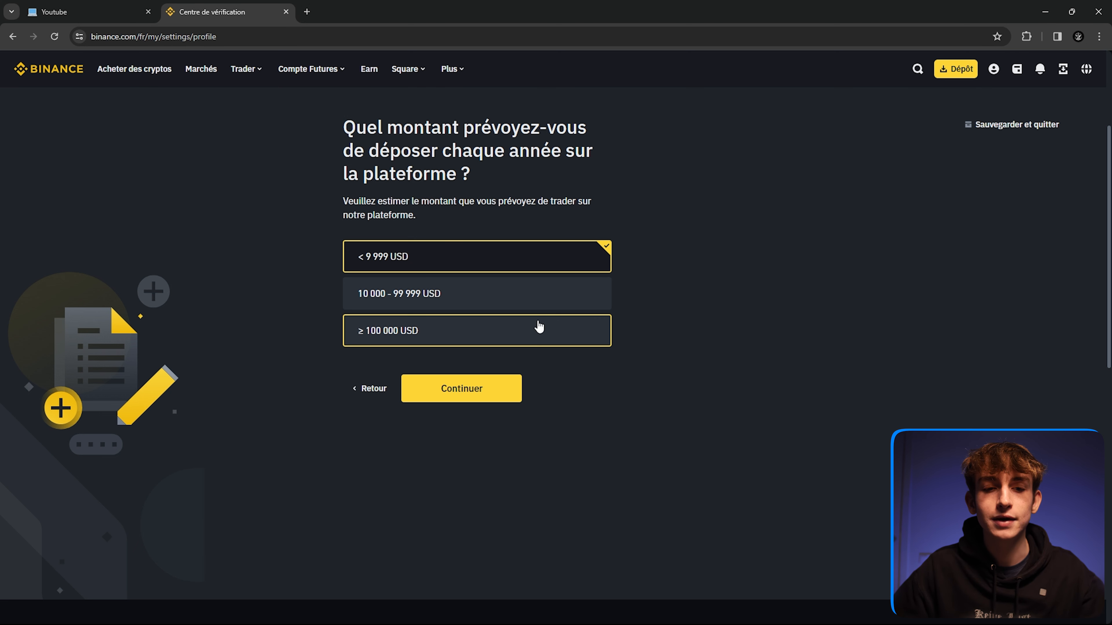
# Step: Select 10 000 - 99 999 USD yearly deposits and accept the work sector
pyautogui.click(448, 304)
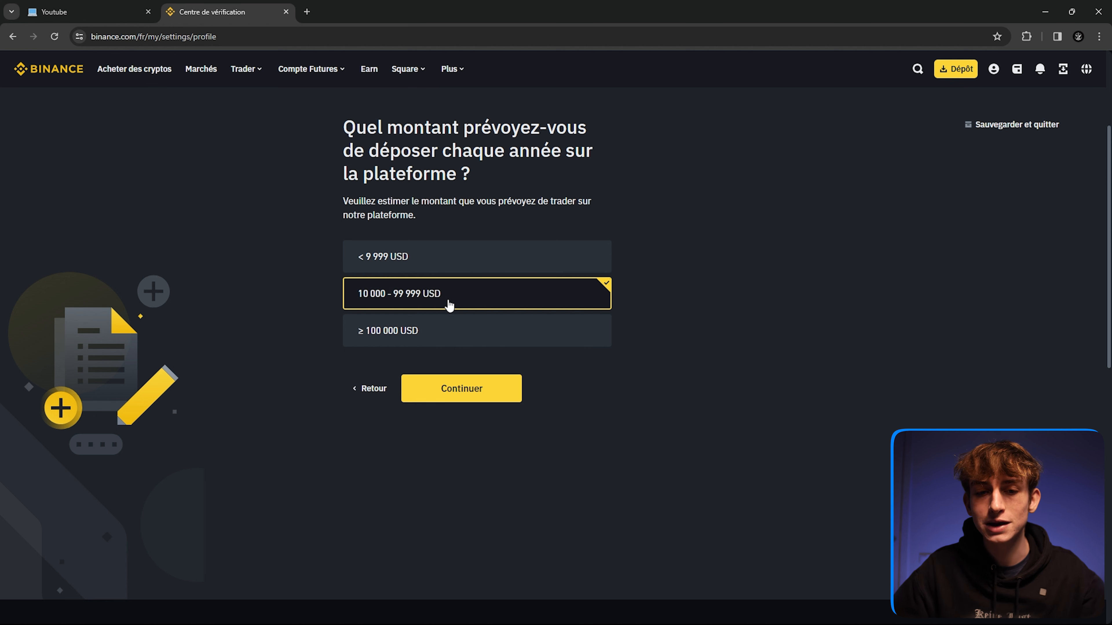
pyautogui.click(466, 388)
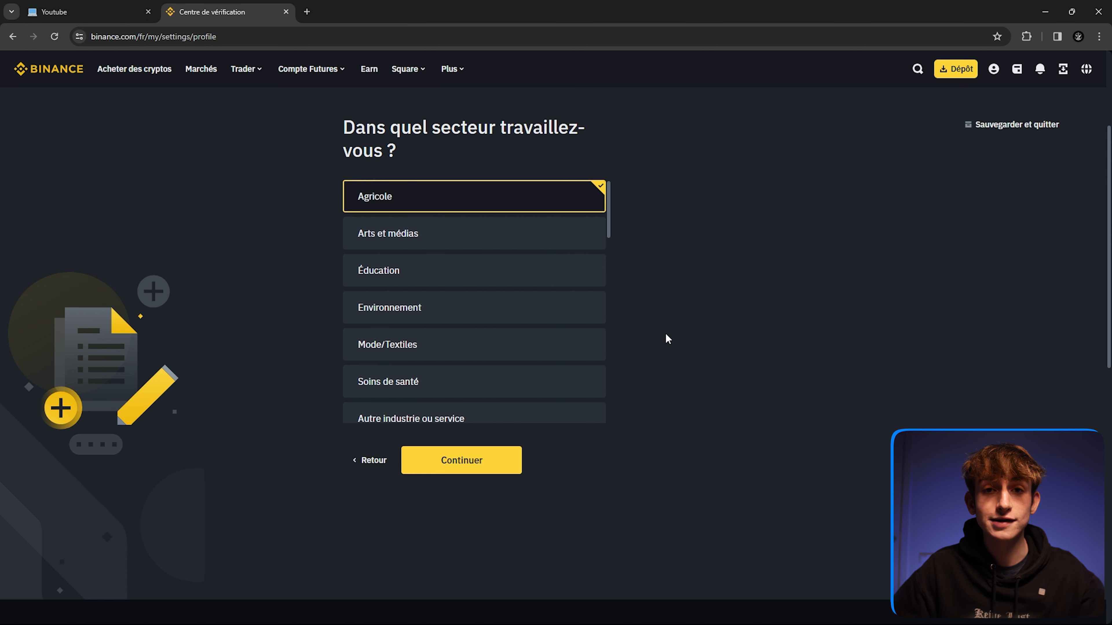
pyautogui.click(554, 338)
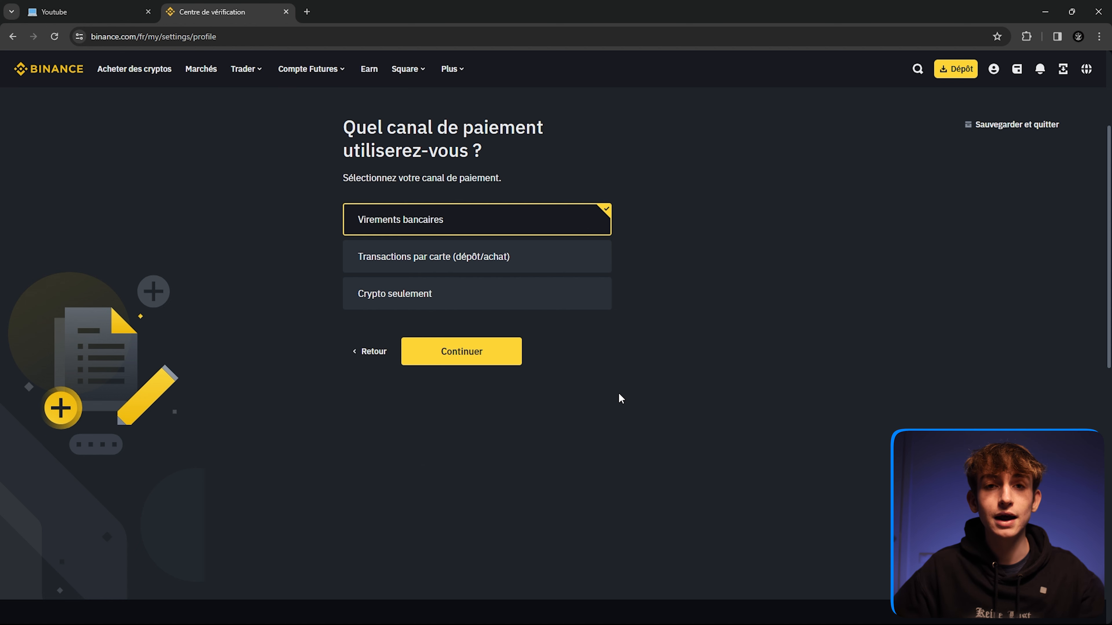
# Step: Choose Virements bancaires as the payment channel and submit the questionnaire
pyautogui.click(537, 264)
pyautogui.click(524, 231)
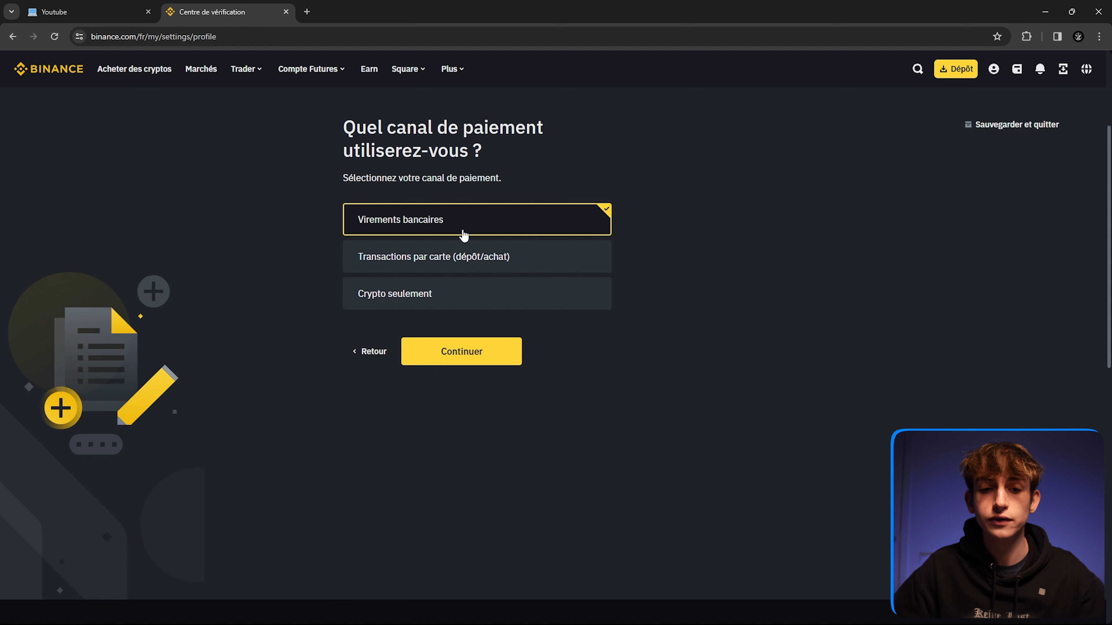
pyautogui.click(463, 263)
pyautogui.click(472, 295)
pyautogui.click(485, 272)
pyautogui.click(485, 234)
pyautogui.click(492, 259)
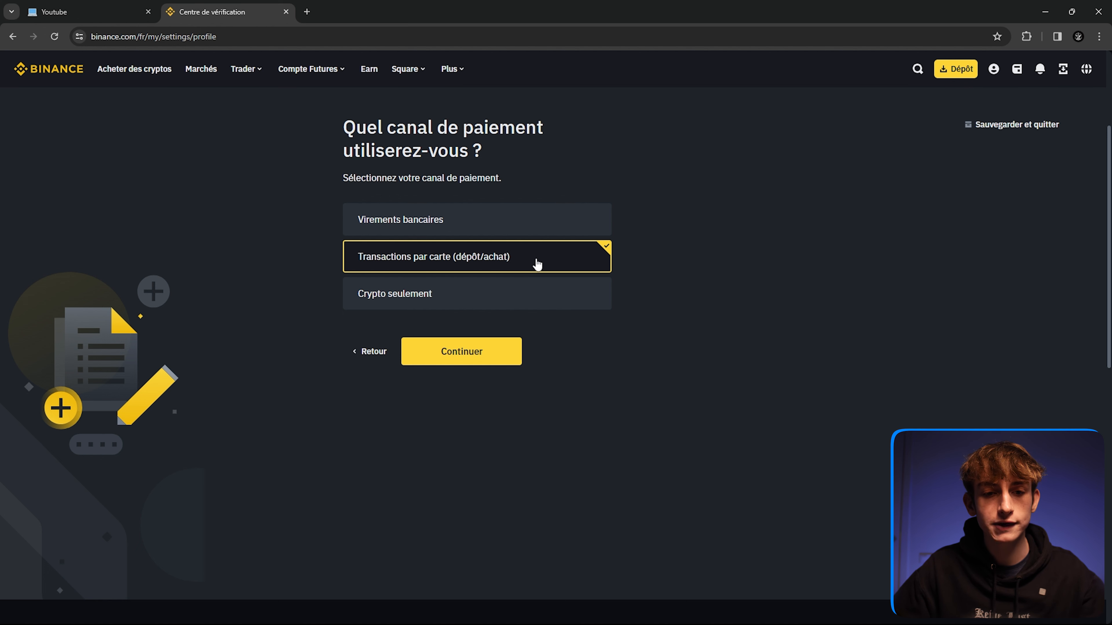
pyautogui.click(532, 233)
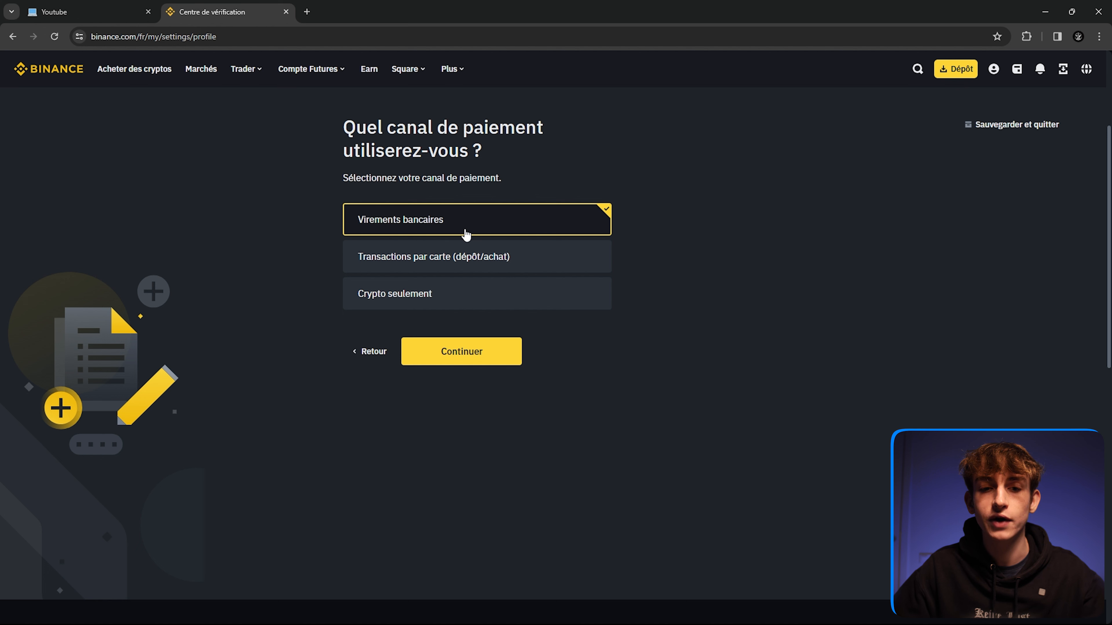
pyautogui.click(485, 353)
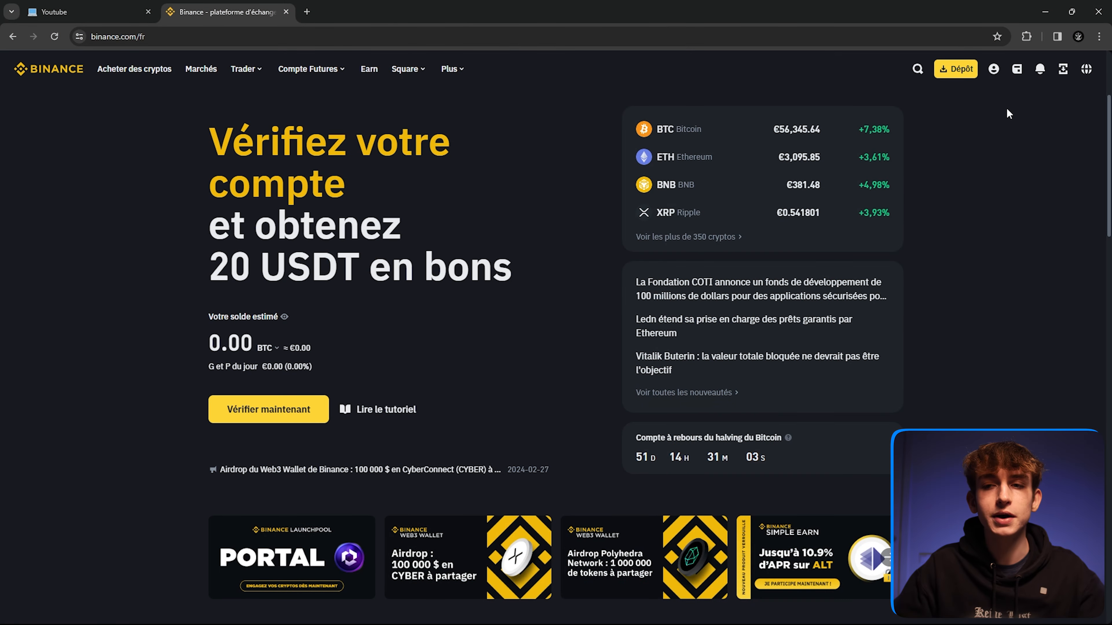
# Step: Show the account dropdown under the profile icon on the Binance homepage
pyautogui.moveTo(992, 70)
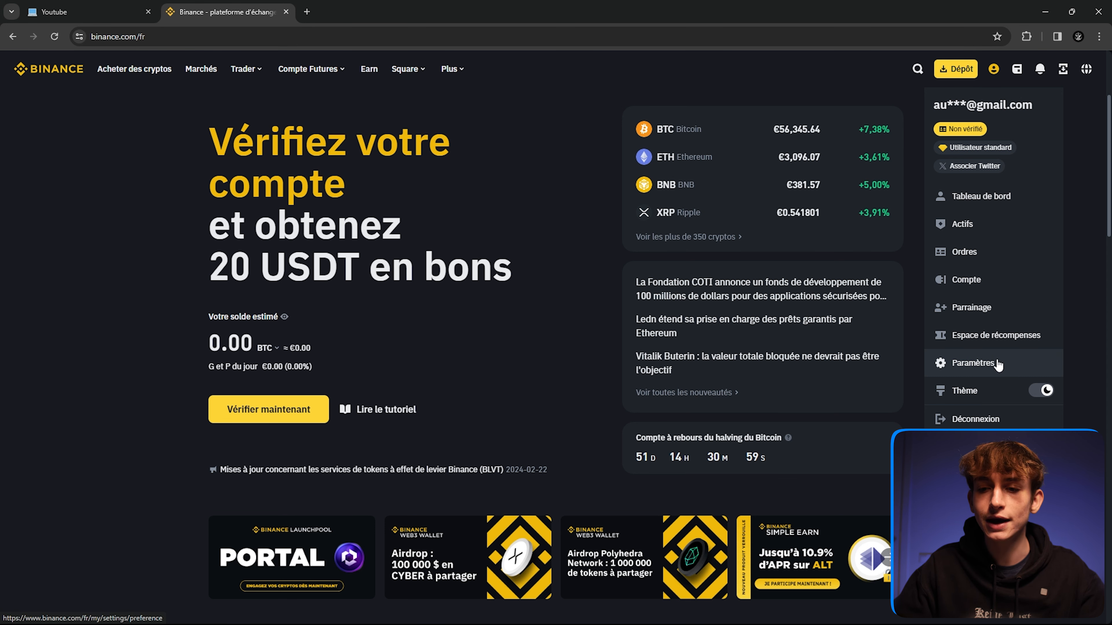
# Step: Go to Paramètres > Compte > Sécurité and start activating the app under Applis d'authentification
pyautogui.click(985, 366)
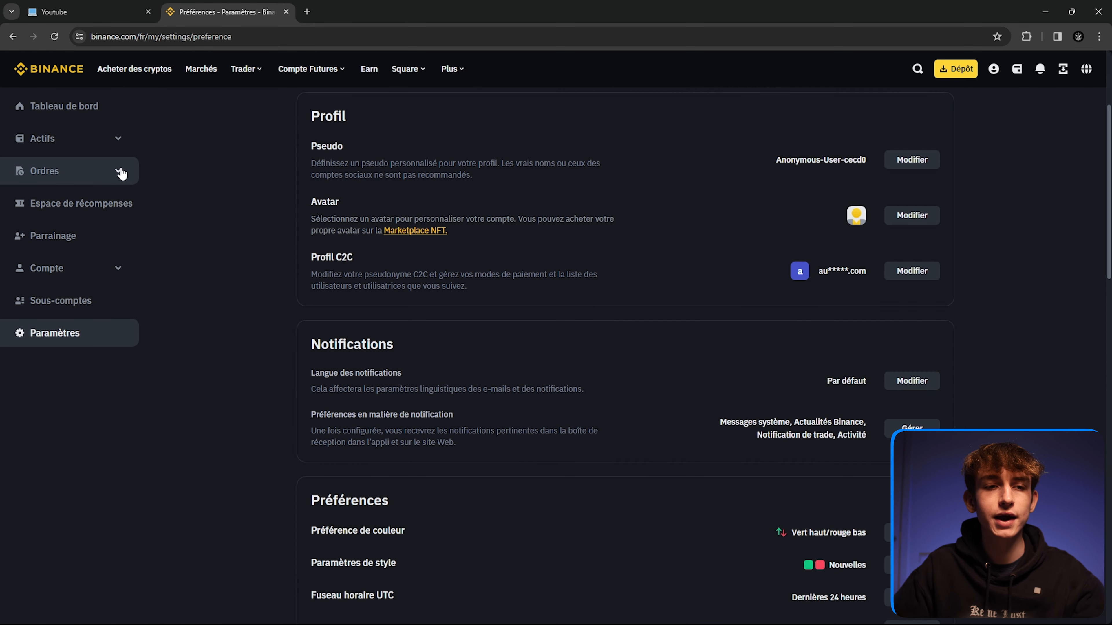
pyautogui.click(118, 269)
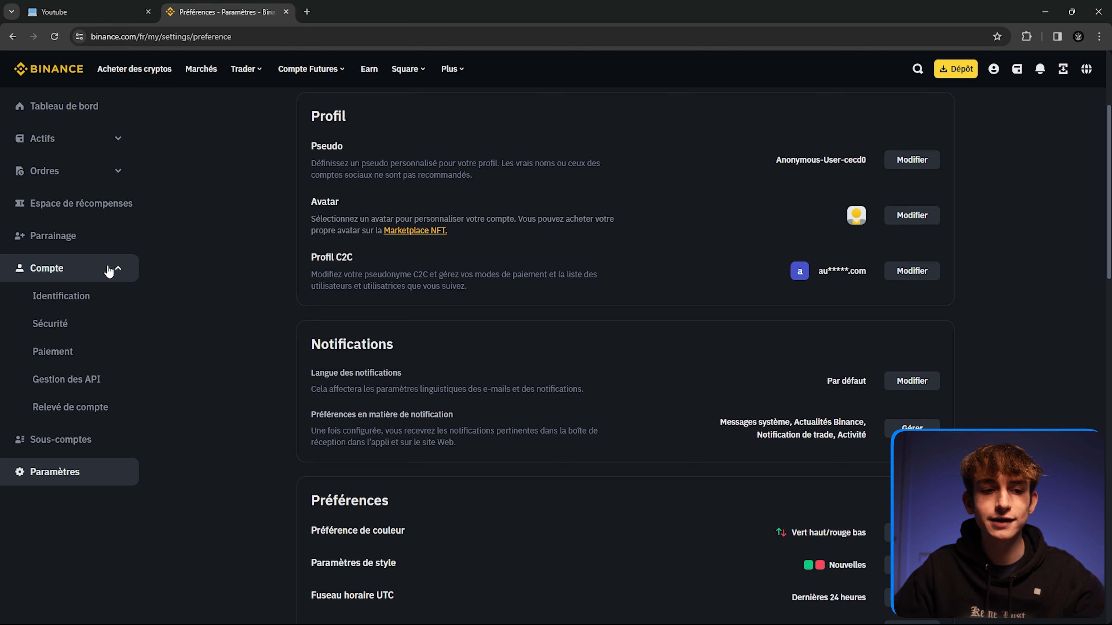
pyautogui.click(68, 326)
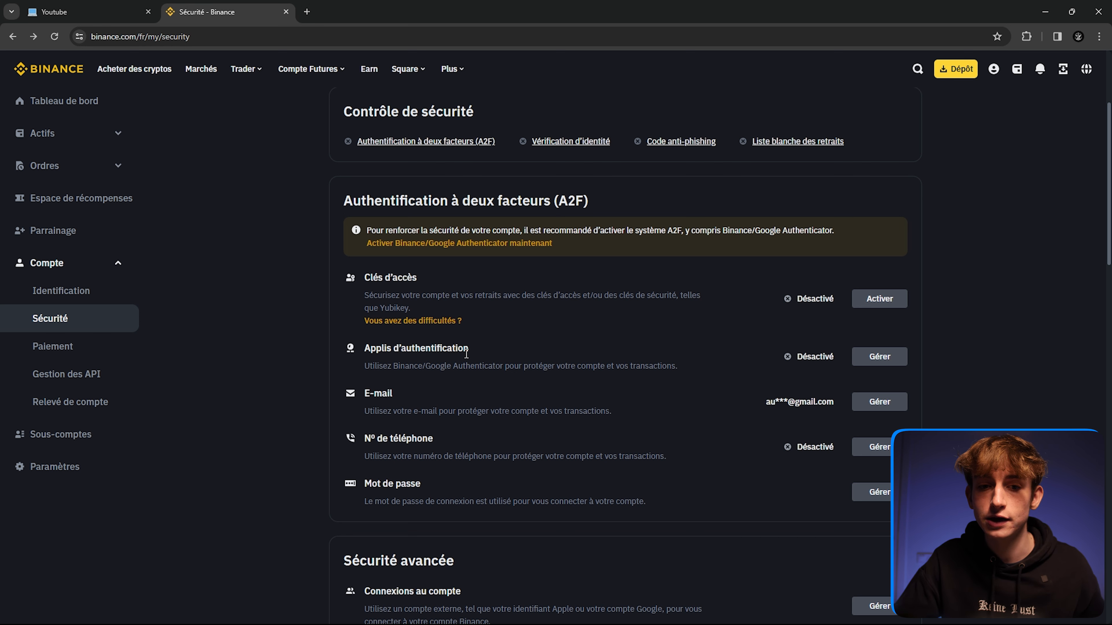
pyautogui.moveTo(425, 368); pyautogui.dragTo(497, 367)
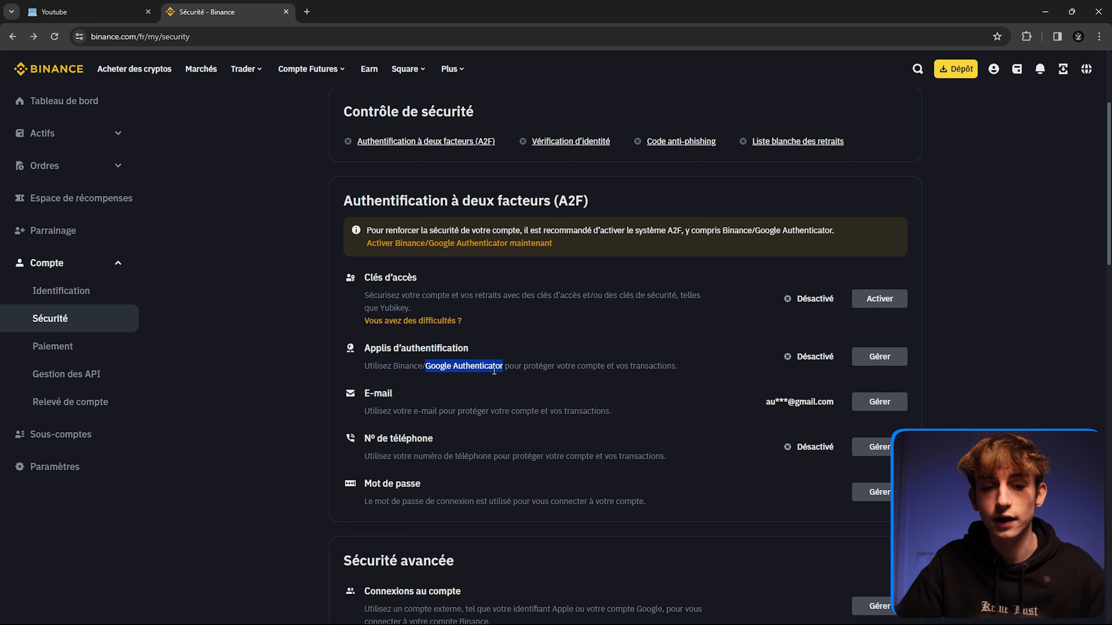
pyautogui.click(879, 357)
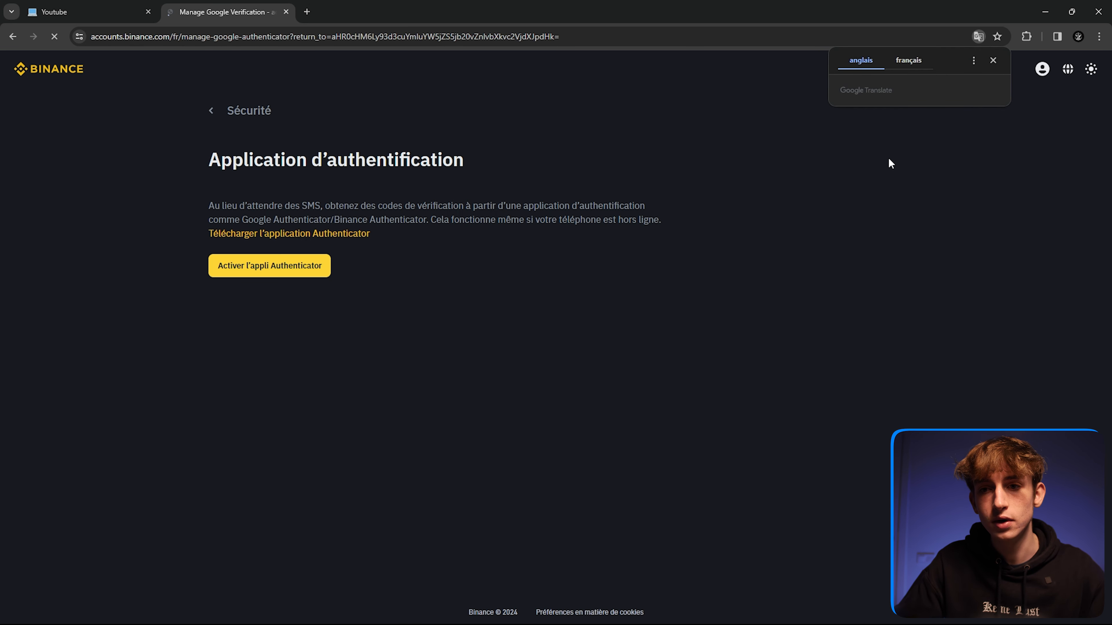
pyautogui.click(307, 274)
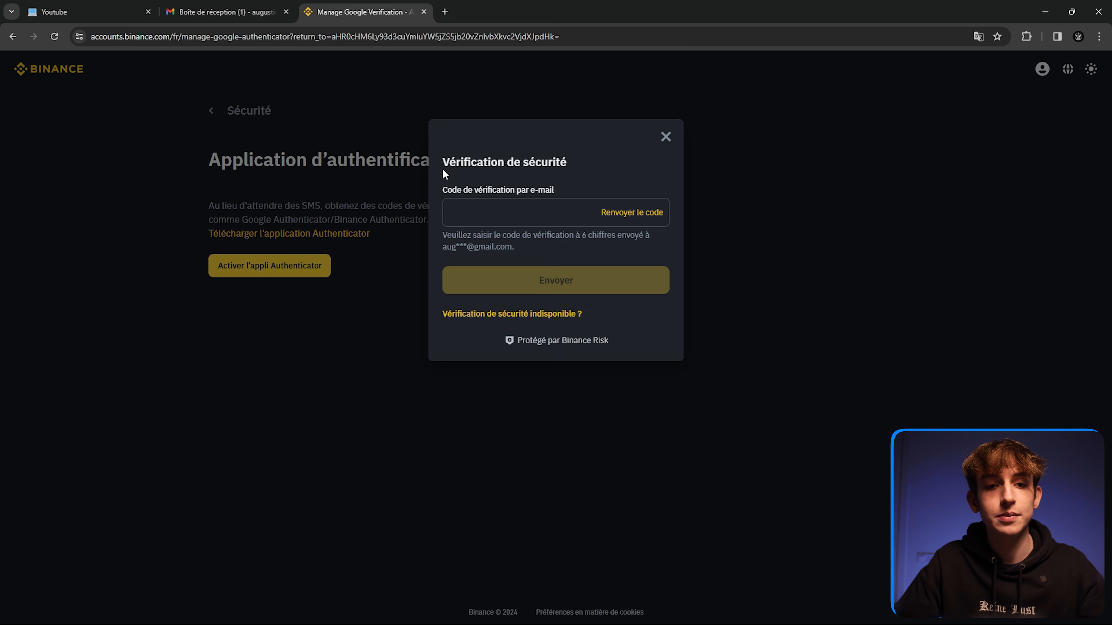
# Step: Copy the code from the Binance Bind Google 2FA email in Gmail into the Binance verification field
pyautogui.click(224, 12)
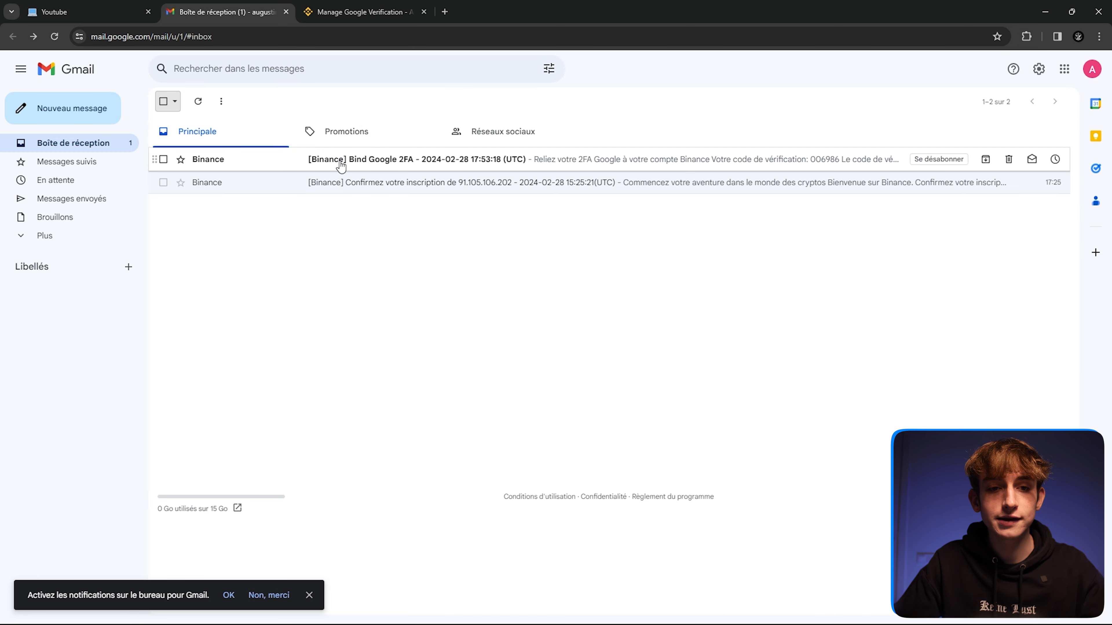
pyautogui.click(341, 167)
pyautogui.doubleClick(477, 290)
pyautogui.hotkey('ctrl', 'c')
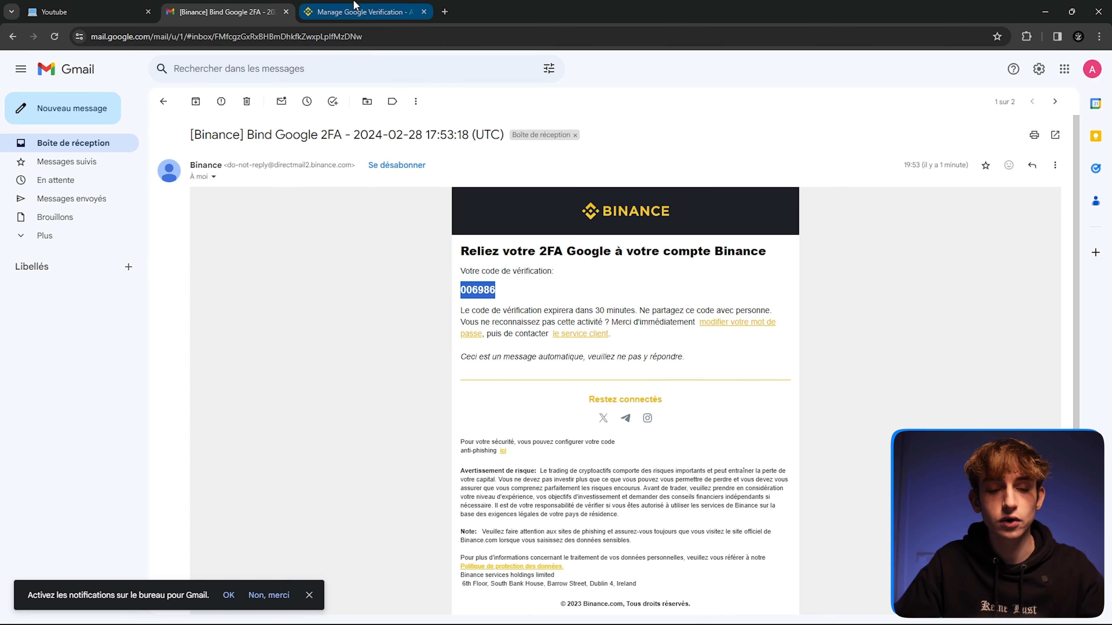
pyautogui.click(353, 12)
pyautogui.click(516, 214)
pyautogui.hotkey('ctrl', 'v')
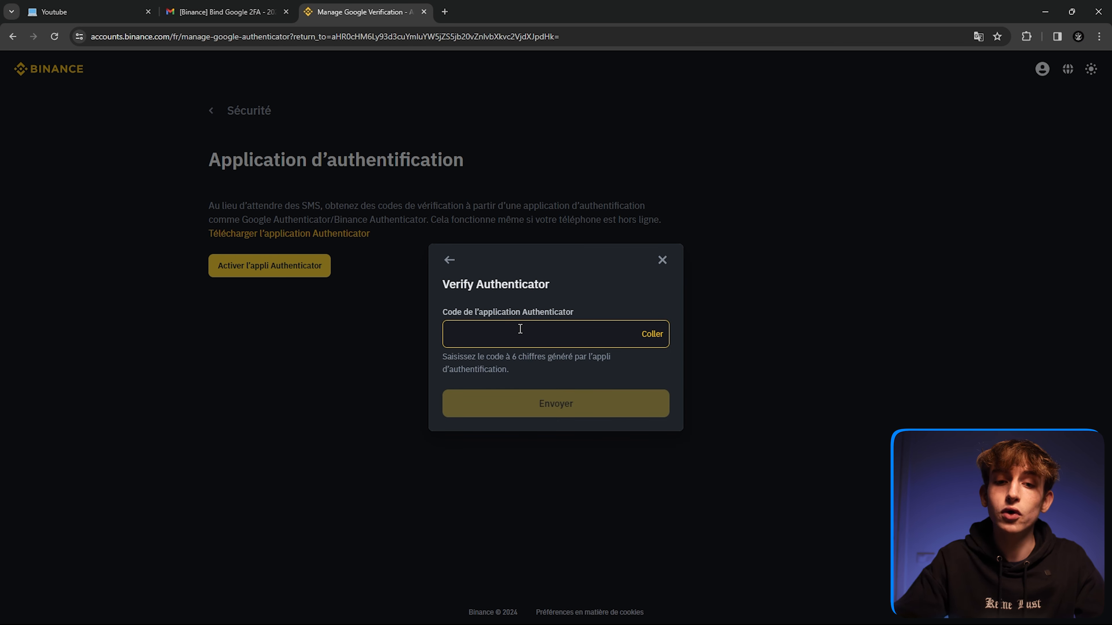
# Step: Enter the 6-digit authenticator code, submit it, and return to the Sécurité page
pyautogui.click(522, 312)
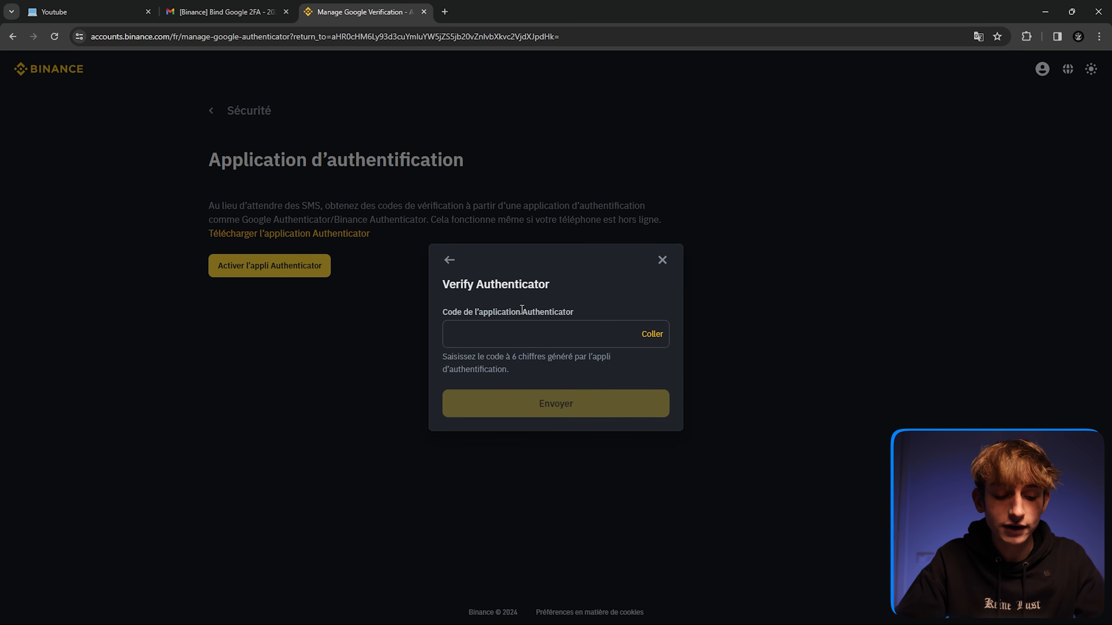
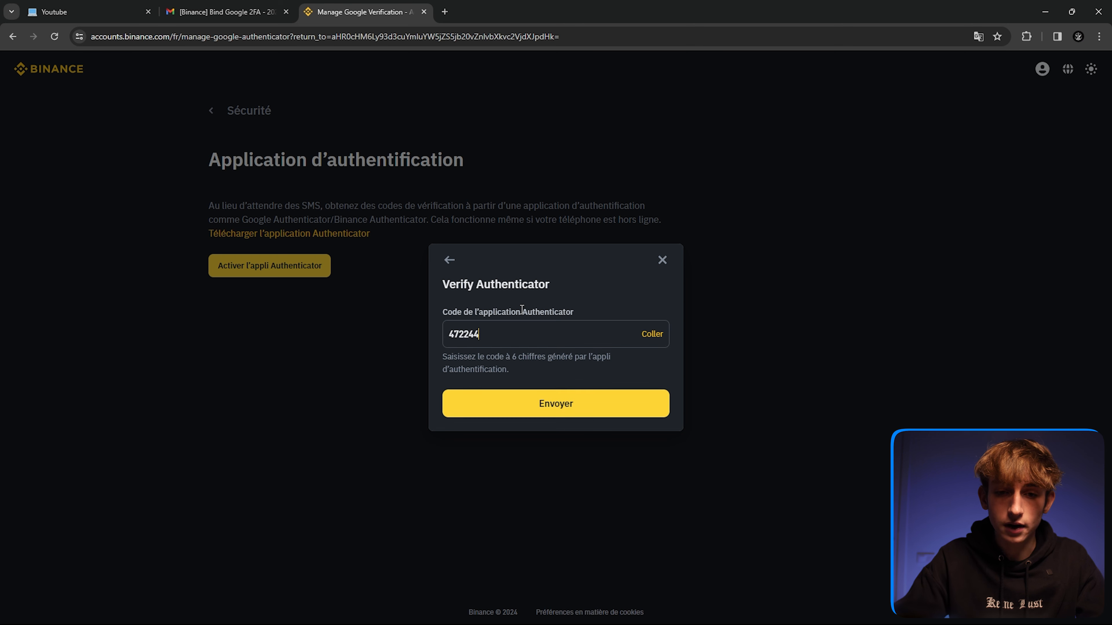
pyautogui.click(577, 407)
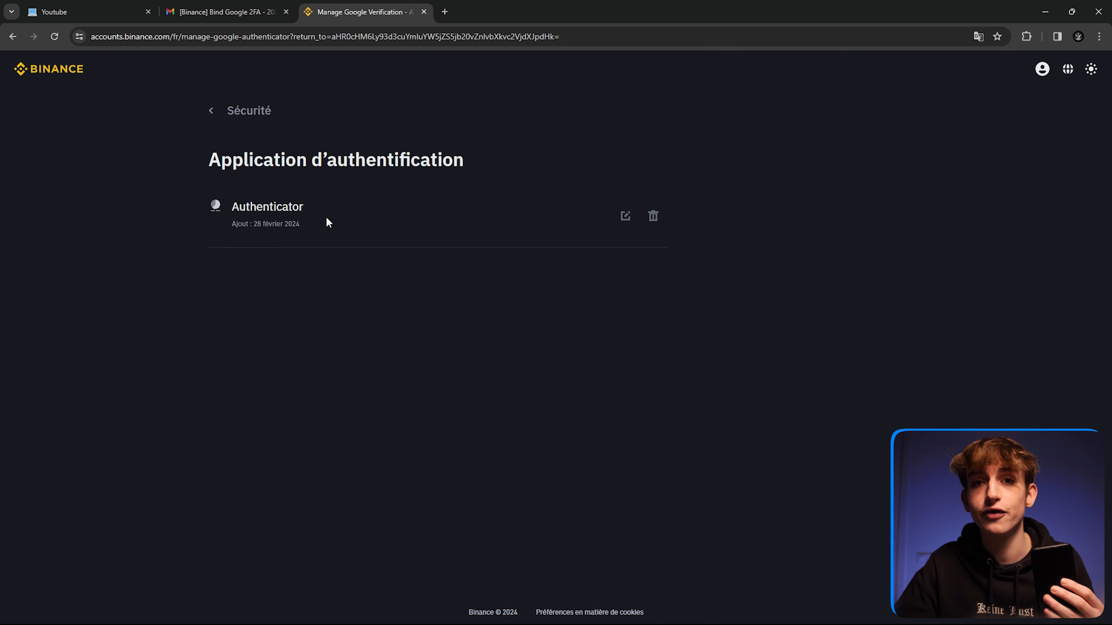
pyautogui.click(221, 113)
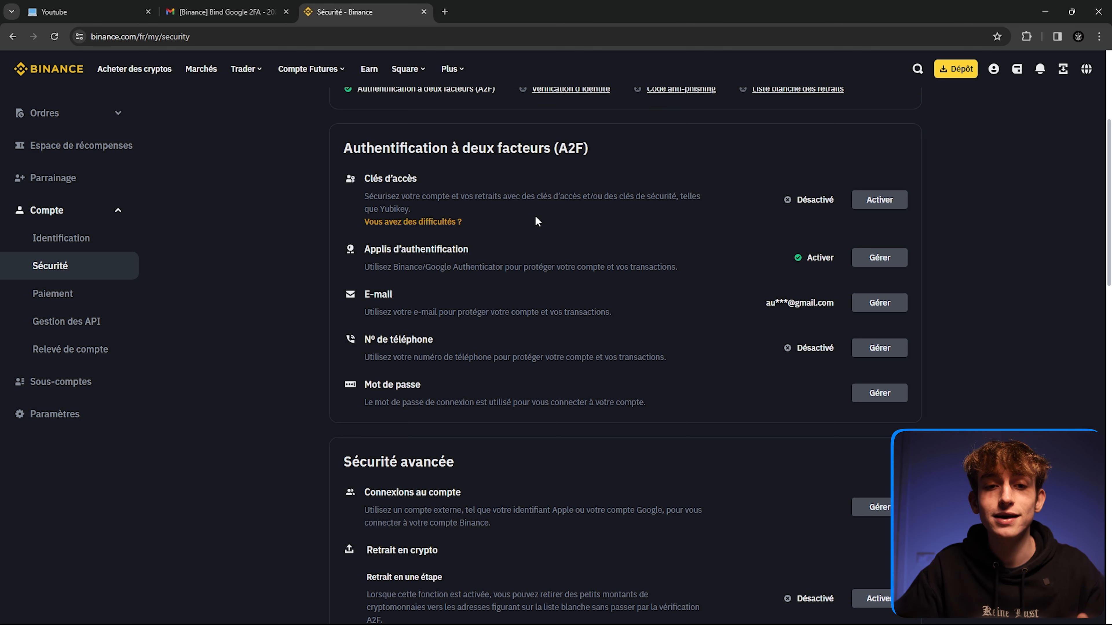
pyautogui.moveTo(389, 179); pyautogui.dragTo(658, 211)
pyautogui.click(476, 199)
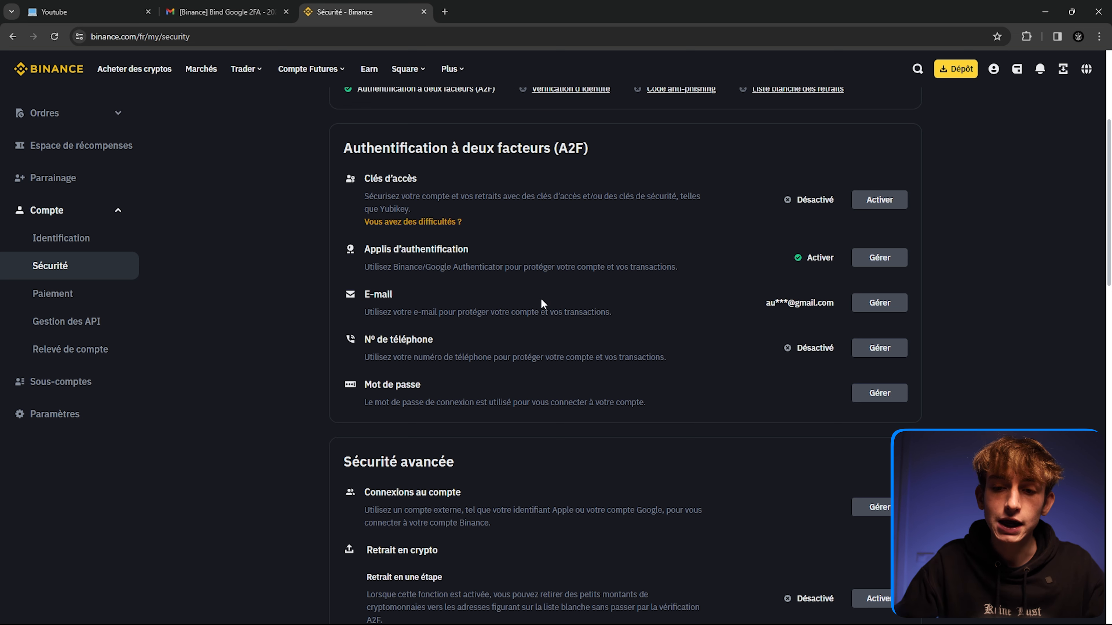
pyautogui.moveTo(364, 346); pyautogui.dragTo(821, 348)
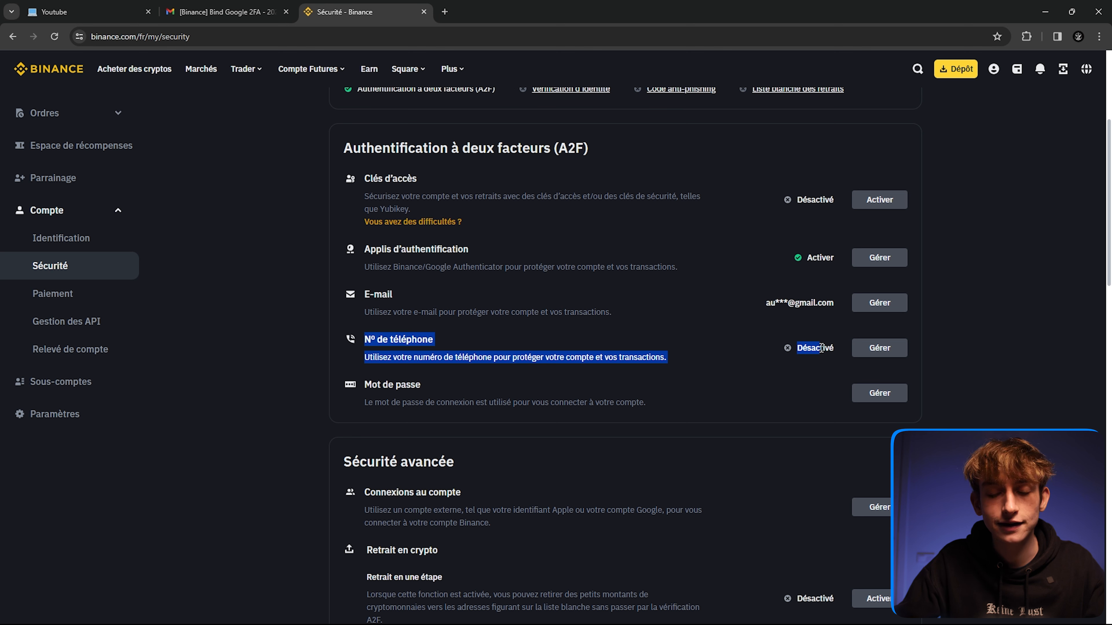
pyautogui.click(804, 349)
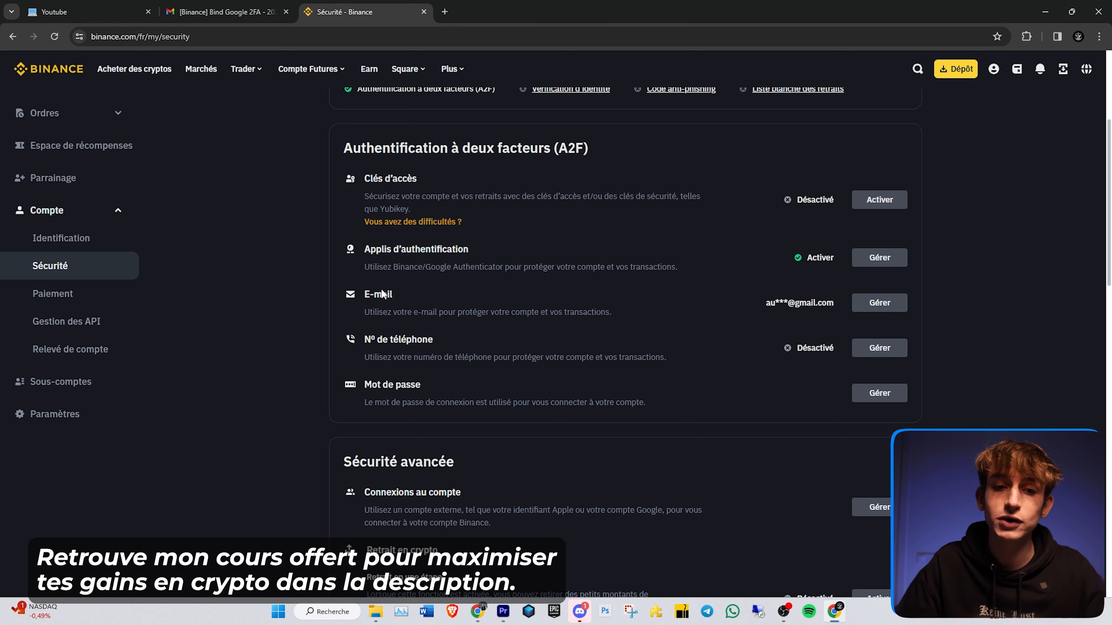
pyautogui.scroll(-3, 472, 236)
pyautogui.scroll(-4, 472, 234)
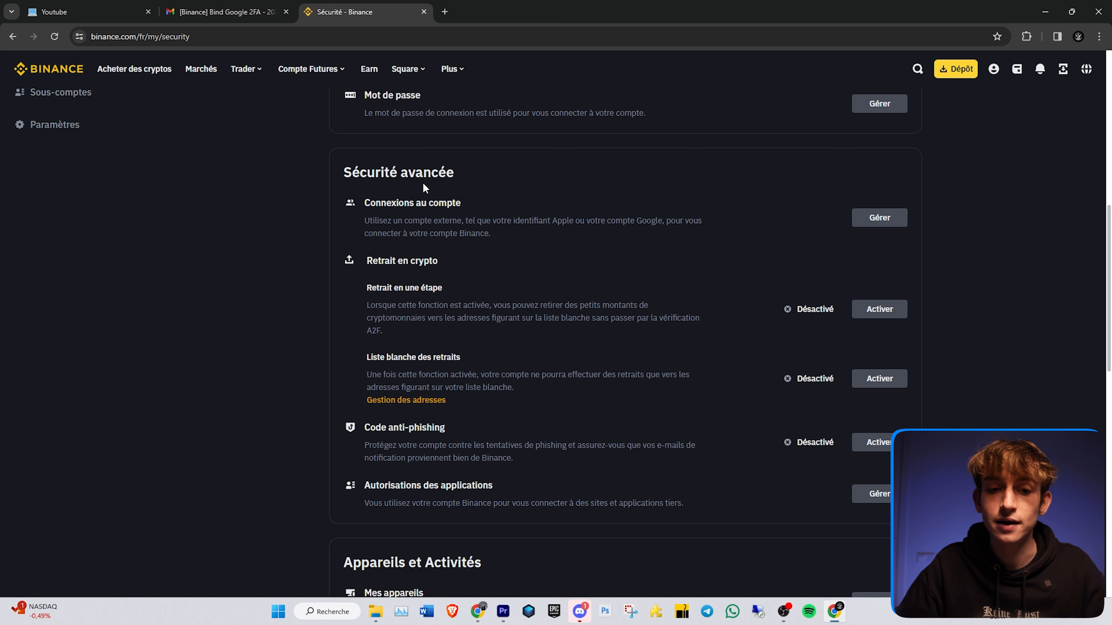
pyautogui.scroll(-1, 419, 210)
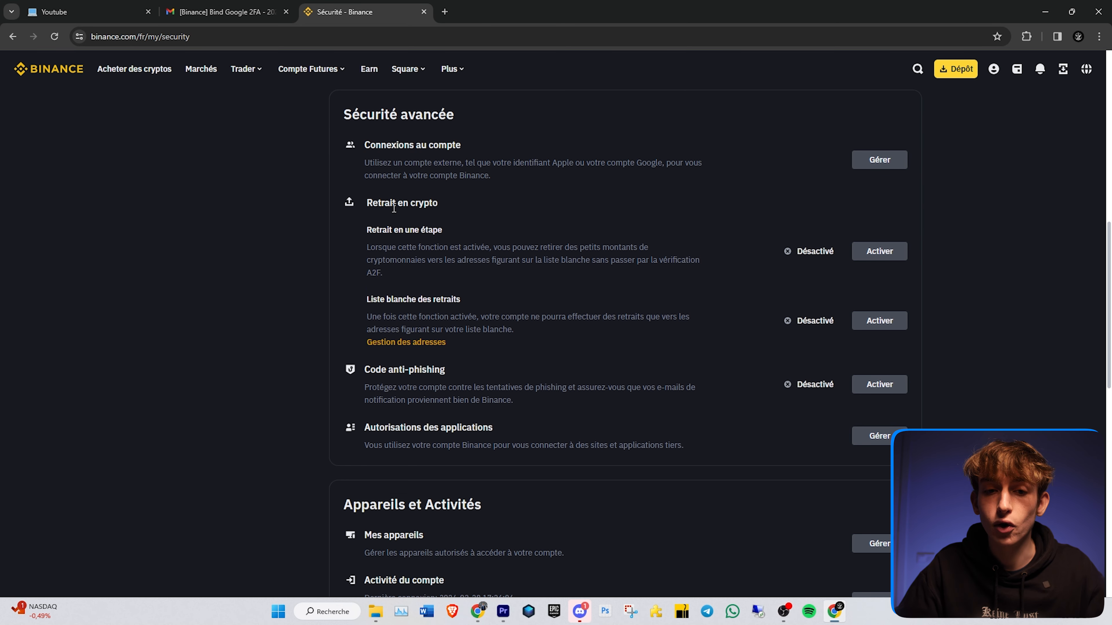
pyautogui.moveTo(398, 230); pyautogui.dragTo(445, 232)
pyautogui.click(437, 243)
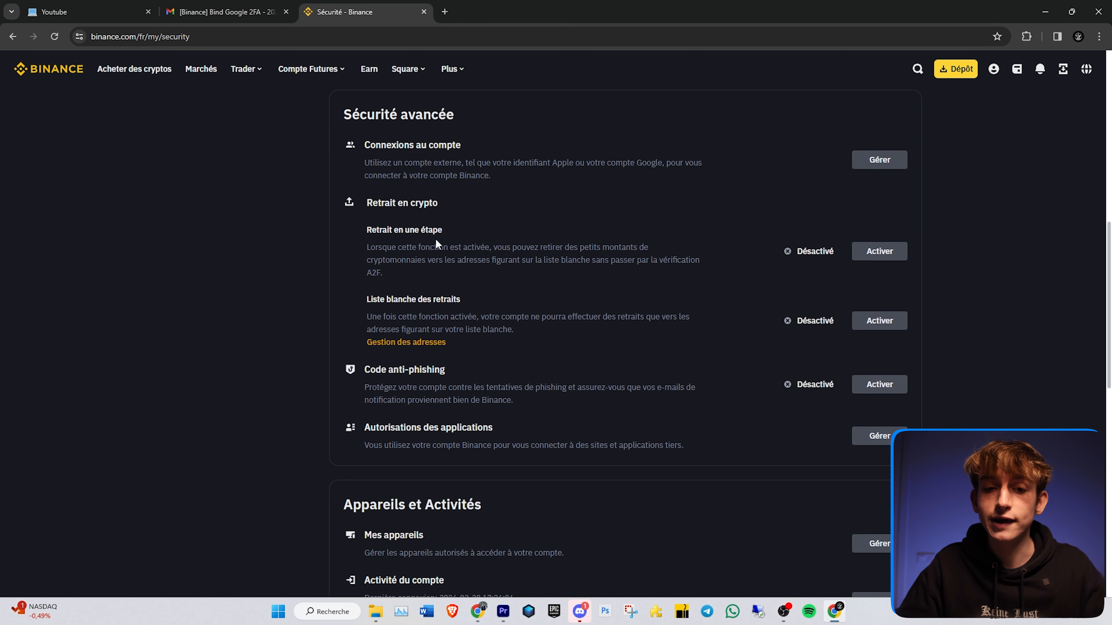
pyautogui.moveTo(543, 247); pyautogui.dragTo(692, 263)
pyautogui.click(702, 264)
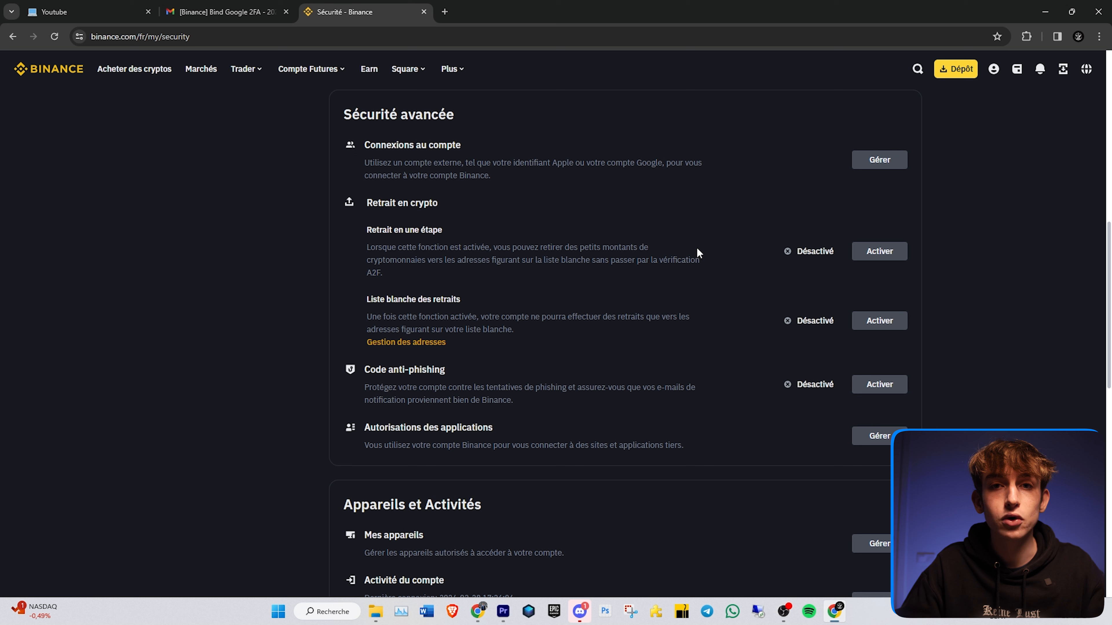
pyautogui.moveTo(364, 295); pyautogui.dragTo(472, 308)
pyautogui.click(590, 318)
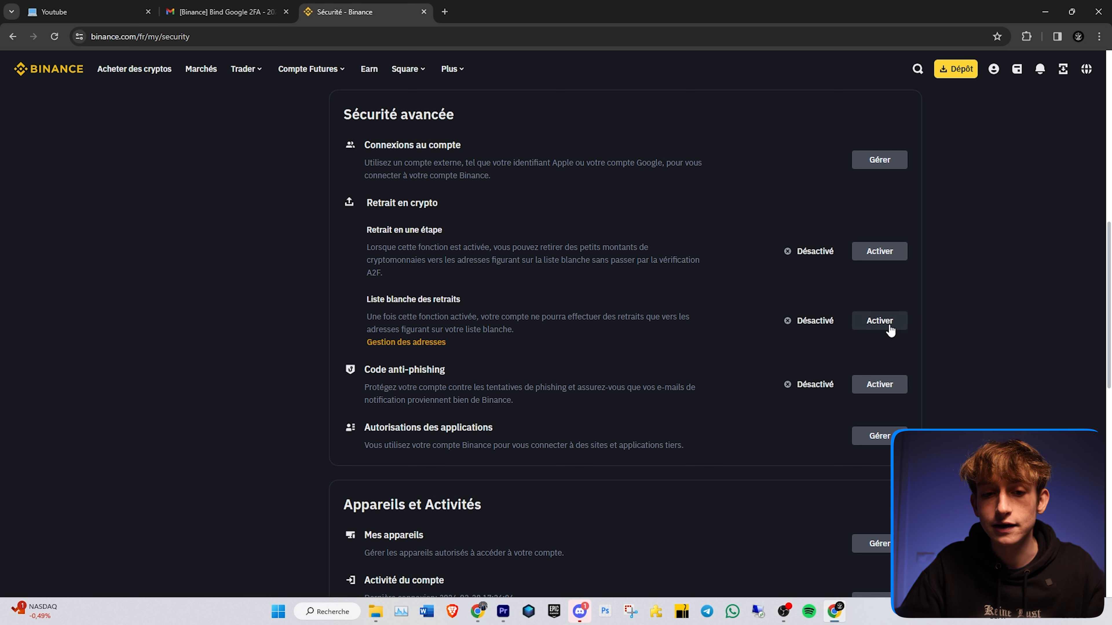
pyautogui.click(385, 343)
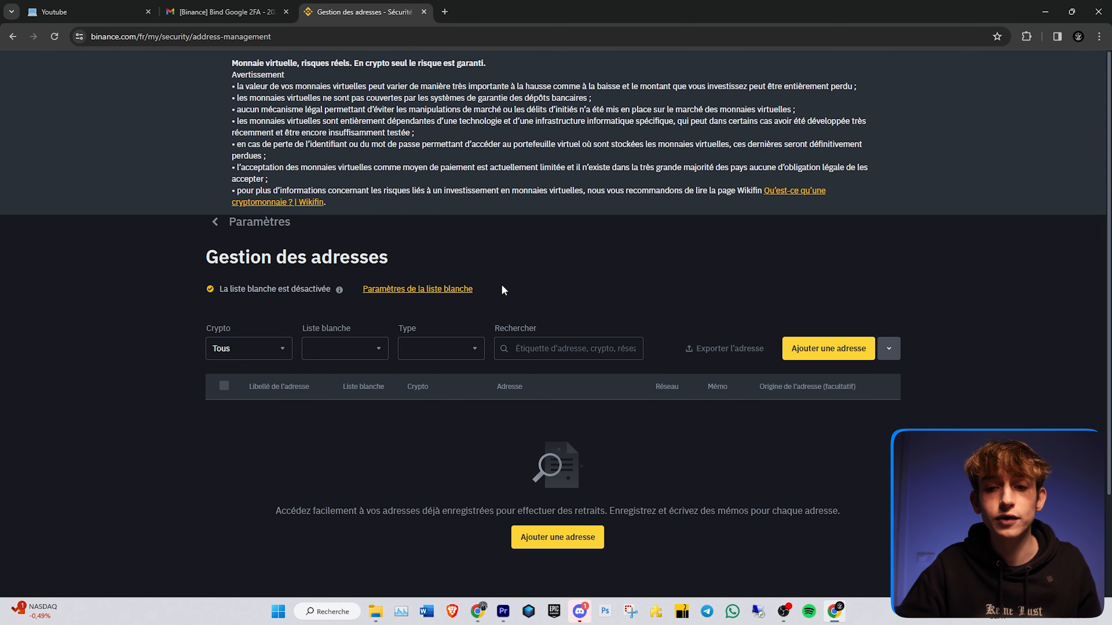
pyautogui.click(823, 409)
pyautogui.click(614, 239)
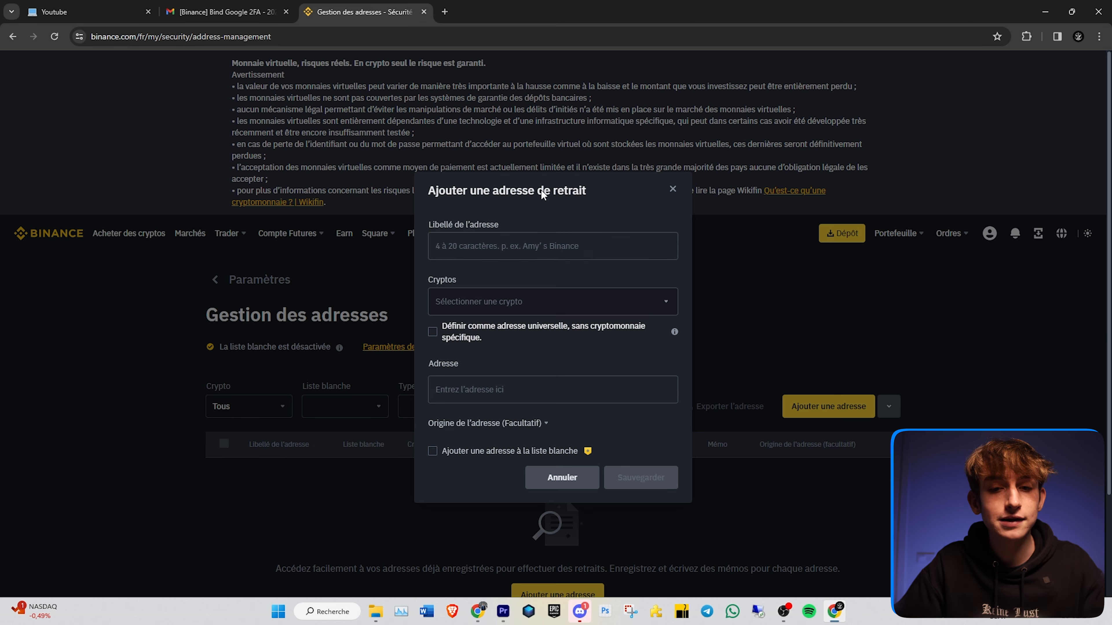
pyautogui.click(672, 189)
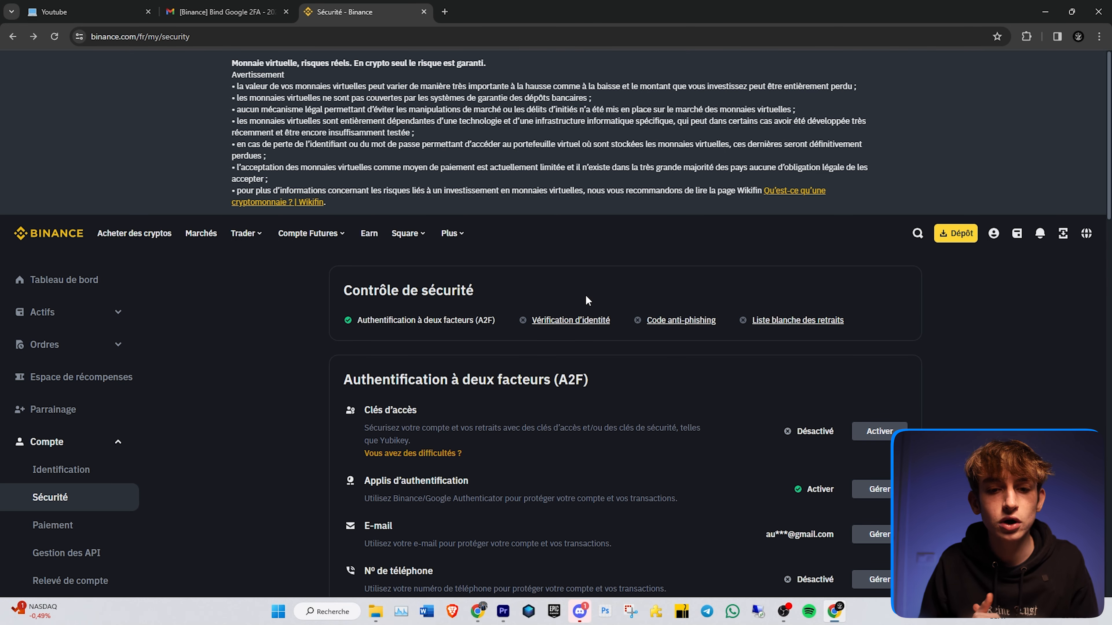
pyautogui.scroll(-5, 607, 284)
pyautogui.scroll(-5, 610, 285)
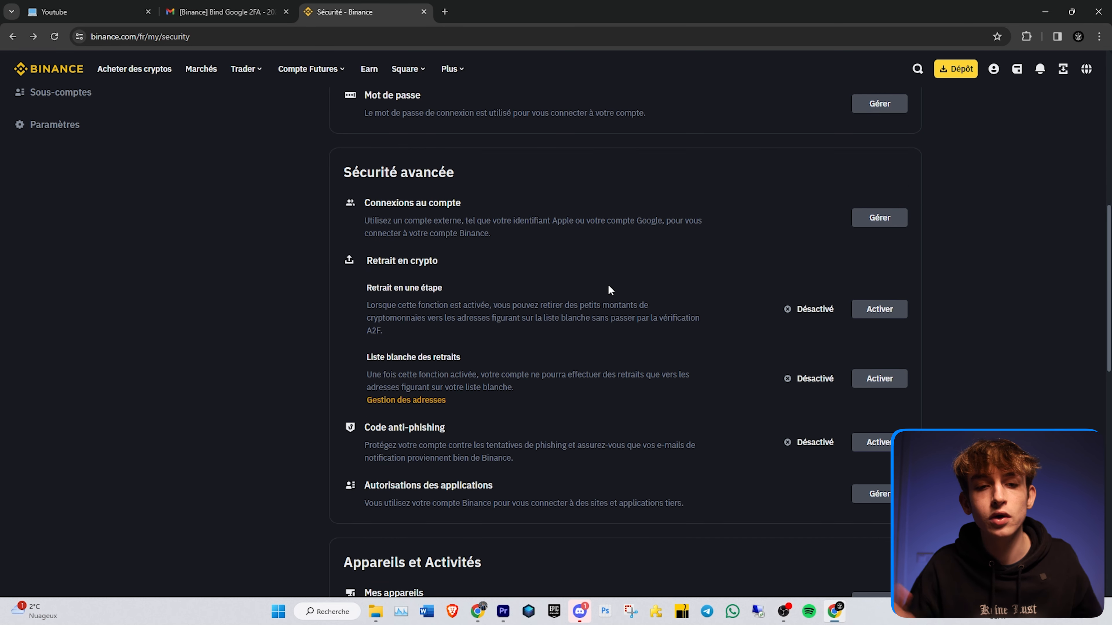
pyautogui.scroll(-3, 604, 285)
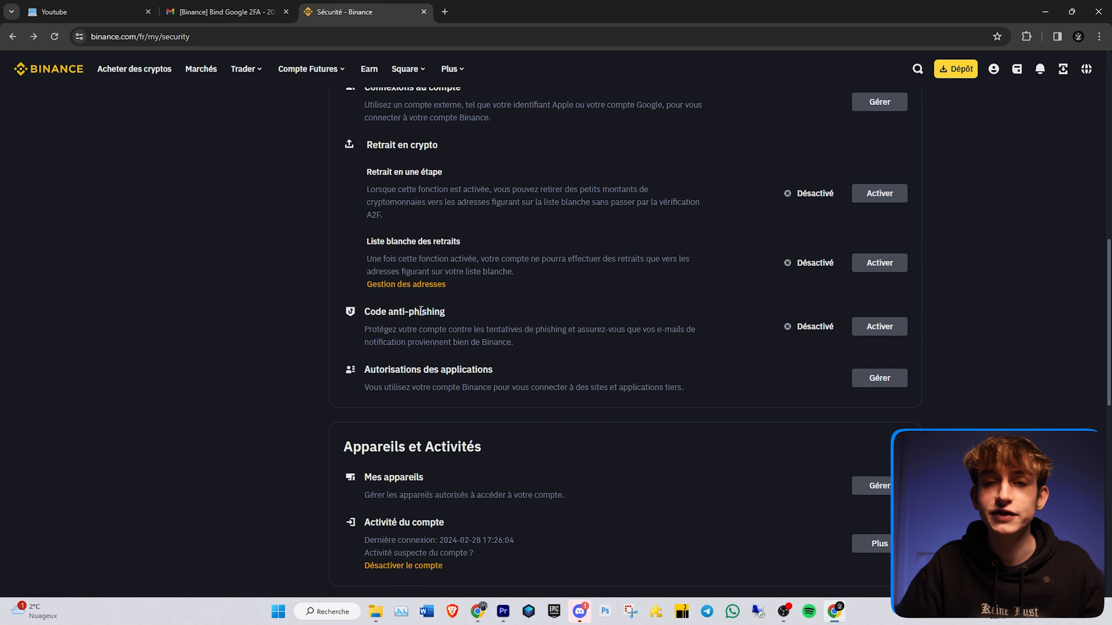
# Step: Open the Créer un Code Anti-Phishing form, noting the 4 to 20 character rule
pyautogui.click(888, 328)
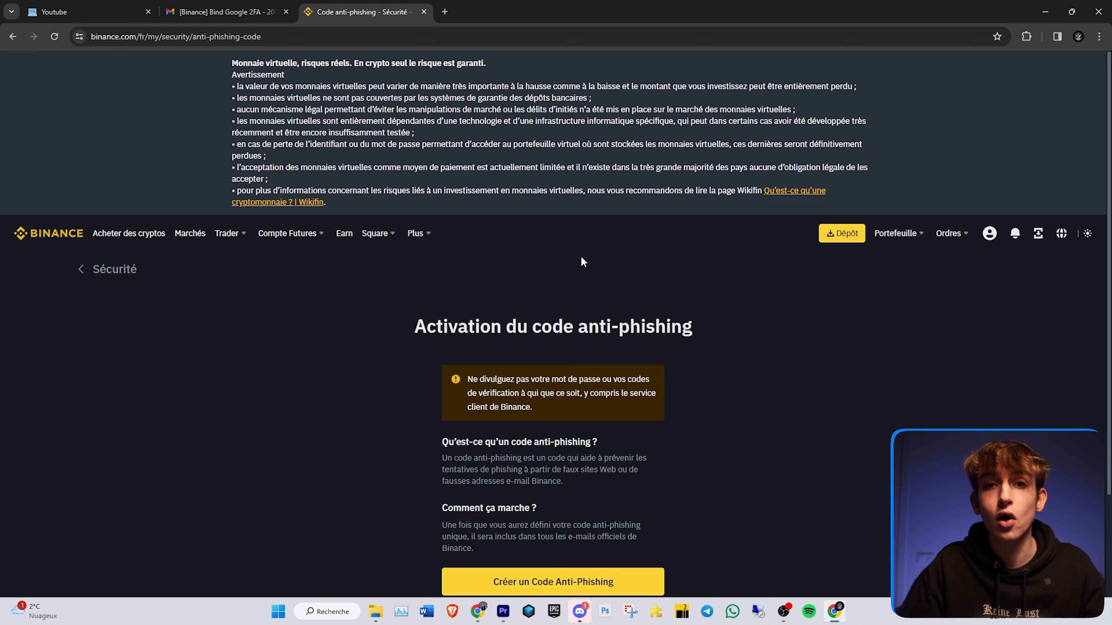
pyautogui.scroll(-1, 580, 255)
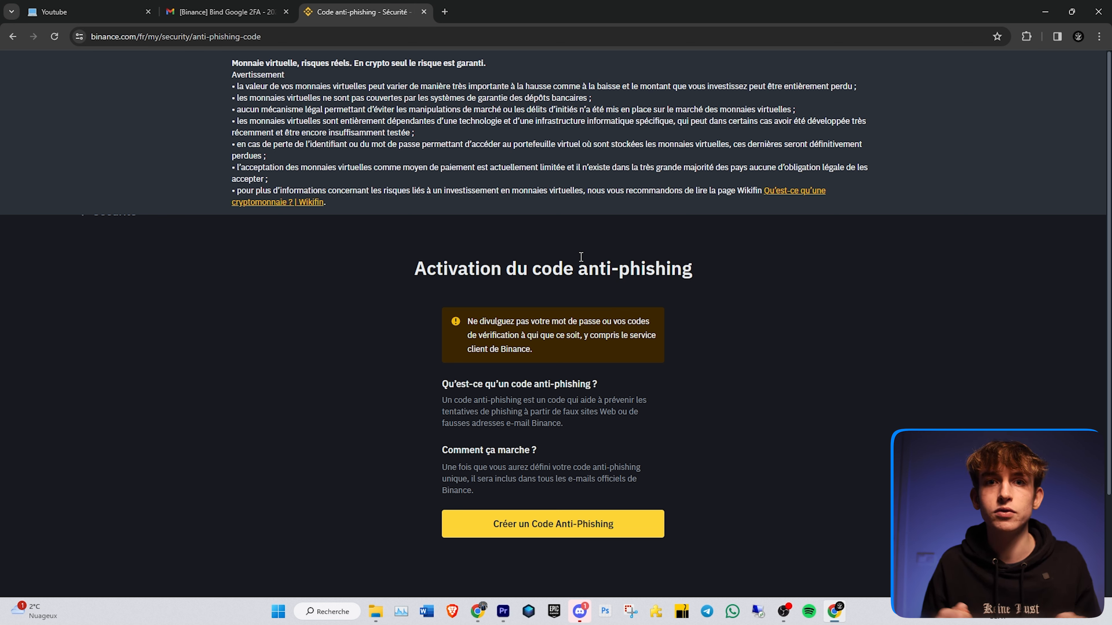
pyautogui.click(563, 529)
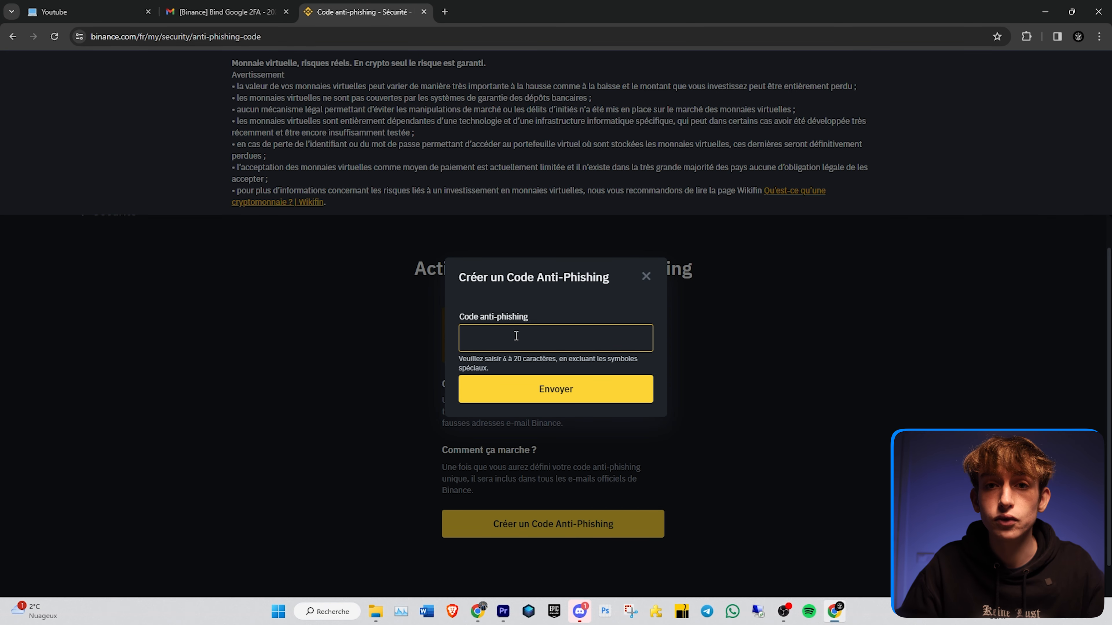
pyautogui.moveTo(503, 358); pyautogui.dragTo(556, 358)
pyautogui.click(569, 357)
# Step: Enter the new anti-phishing code, replacing a mistyped first attempt, and submit it
pyautogui.click(532, 329)
pyautogui.hotkey('ctrl', 'a')
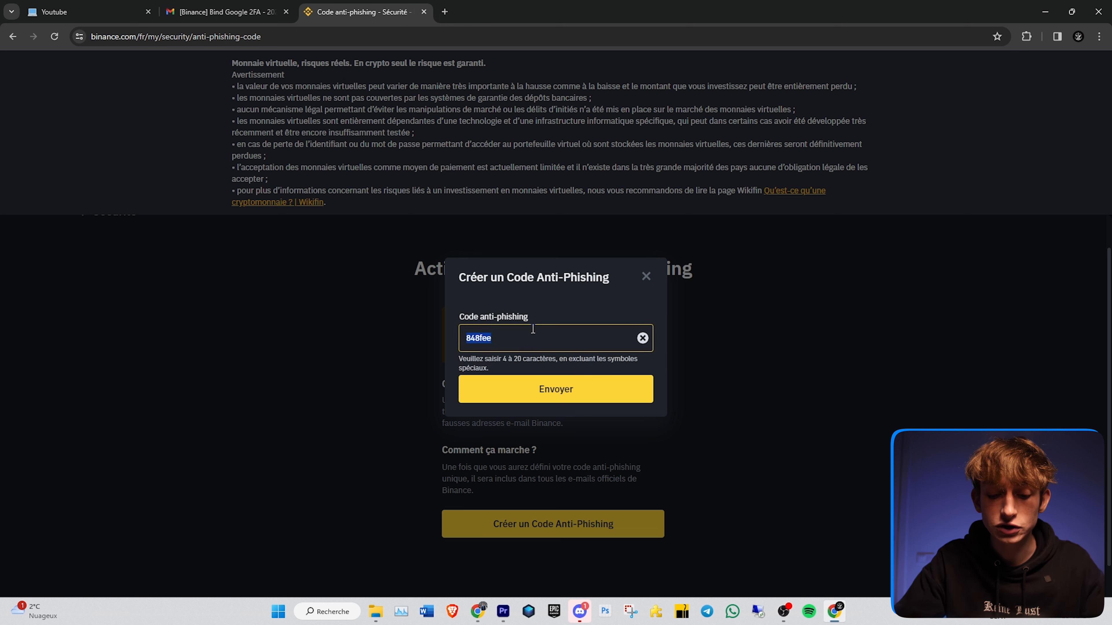
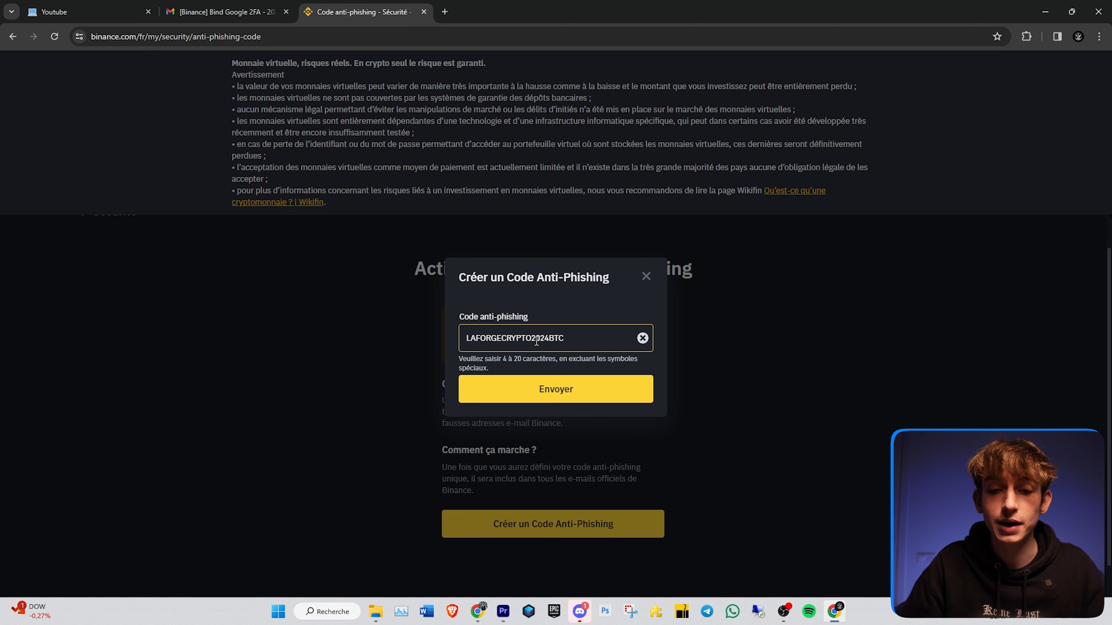
pyautogui.doubleClick(480, 334)
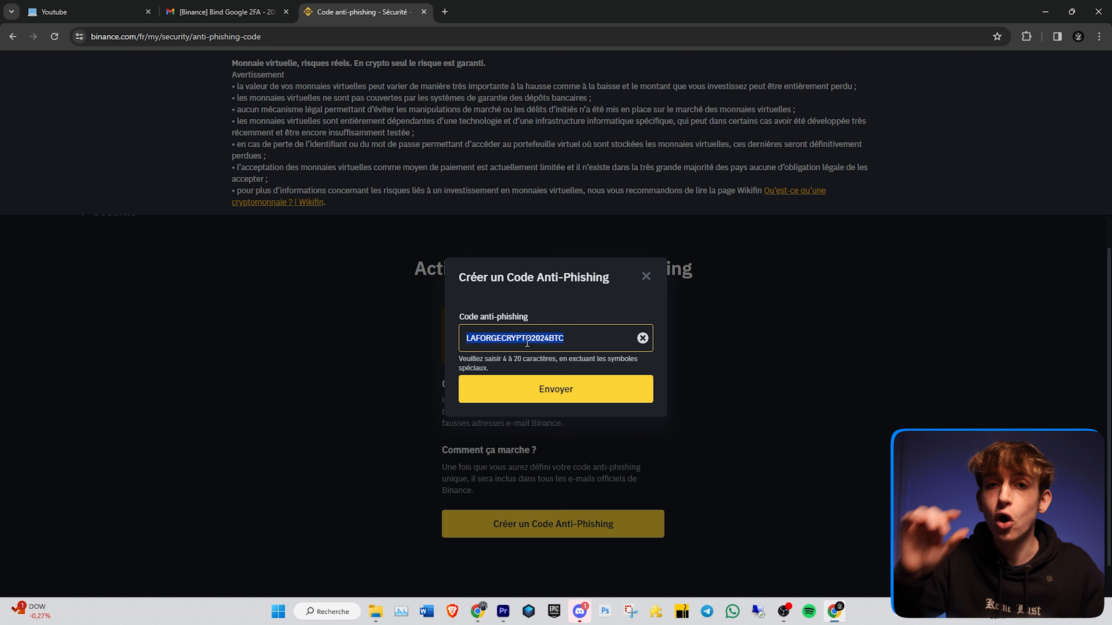
pyautogui.click(557, 388)
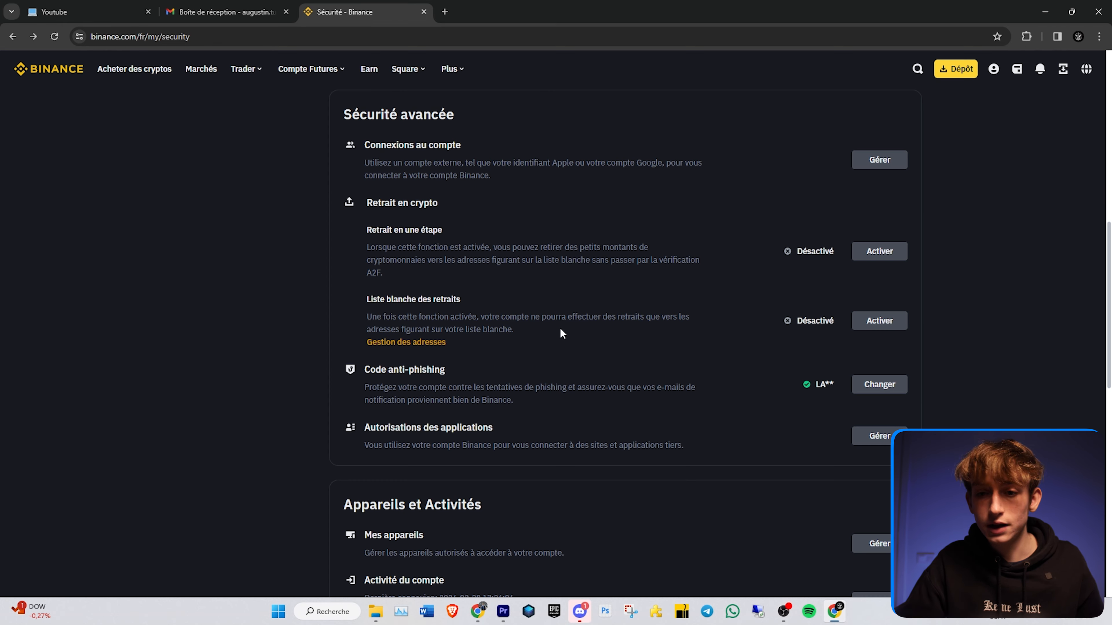
# Step: Verify Code anti-phishing shows LA** as active, glancing at the Gmail inbox
pyautogui.moveTo(381, 369); pyautogui.dragTo(794, 385)
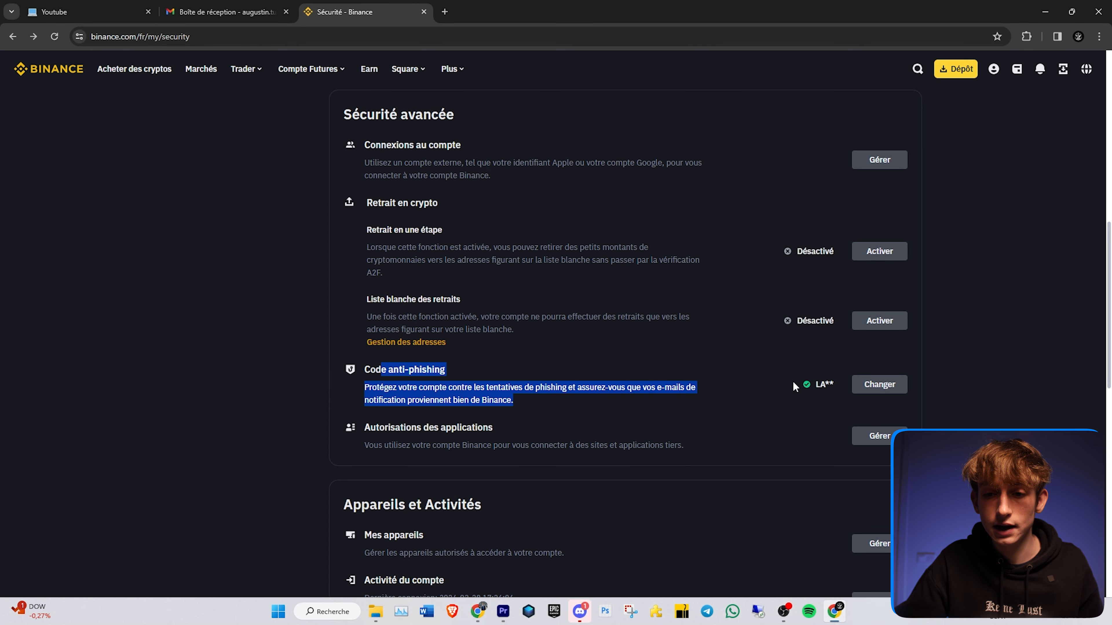
pyautogui.click(815, 387)
pyautogui.click(223, 12)
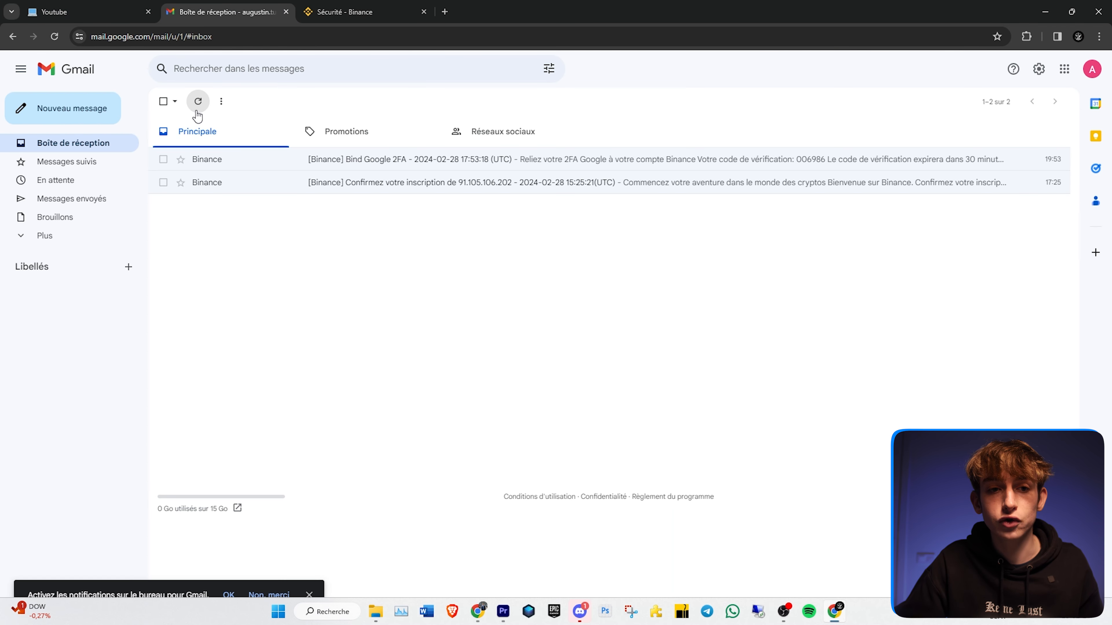
pyautogui.click(340, 6)
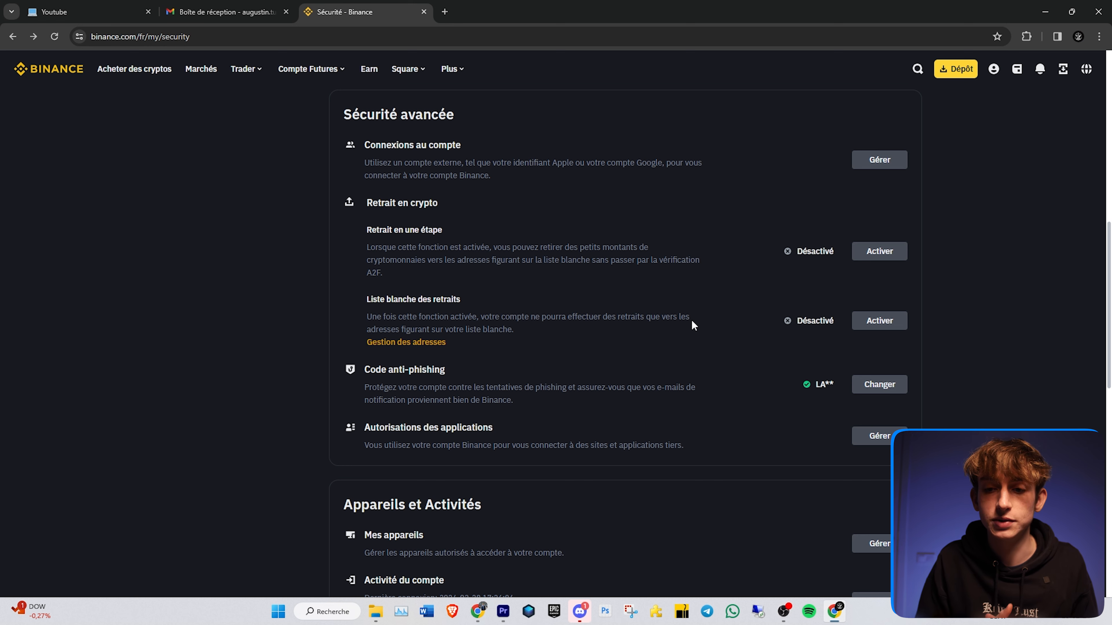
# Step: Review the Gestion du compte section, including account activity and Désactiver le compte
pyautogui.scroll(-1, 674, 331)
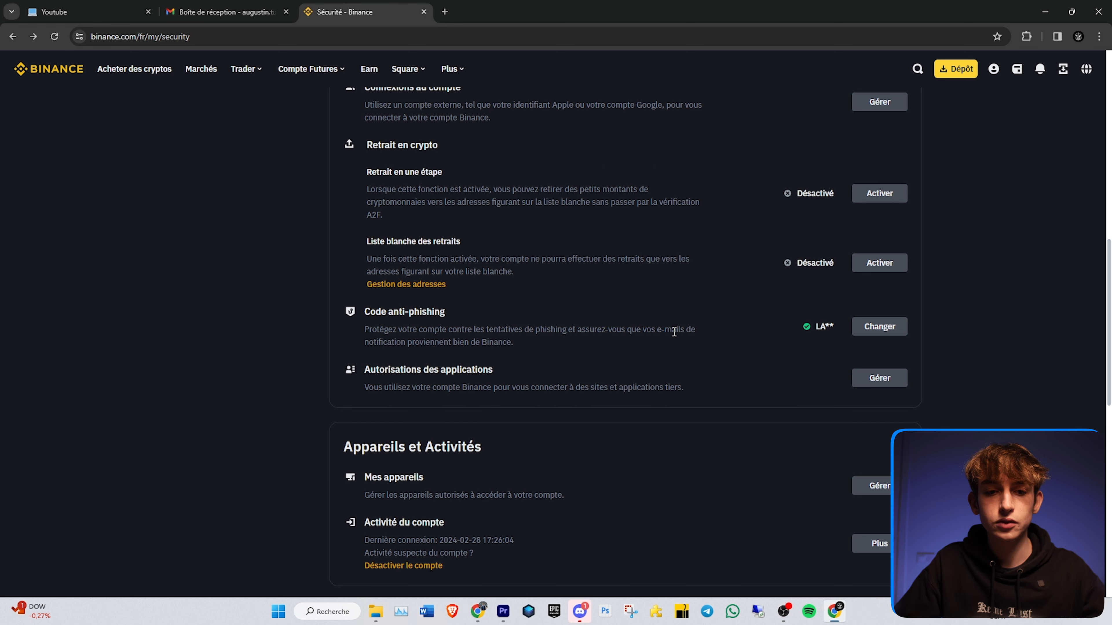
pyautogui.scroll(-3, 642, 360)
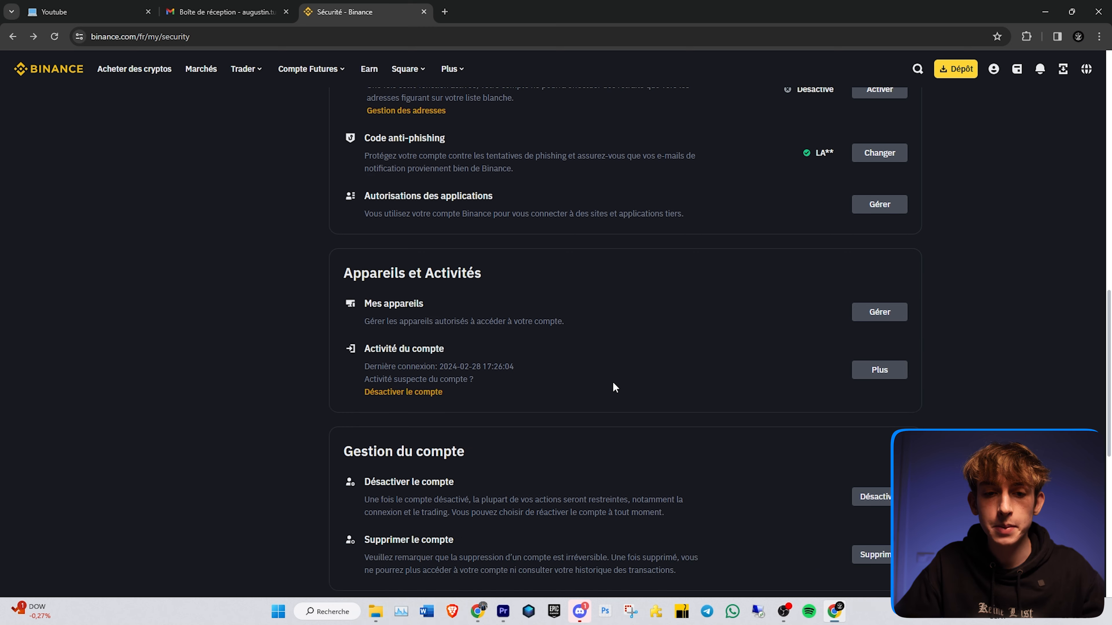
pyautogui.scroll(-1, 612, 382)
pyautogui.moveTo(373, 247); pyautogui.dragTo(403, 291)
pyautogui.click(477, 303)
pyautogui.scroll(-1, 474, 306)
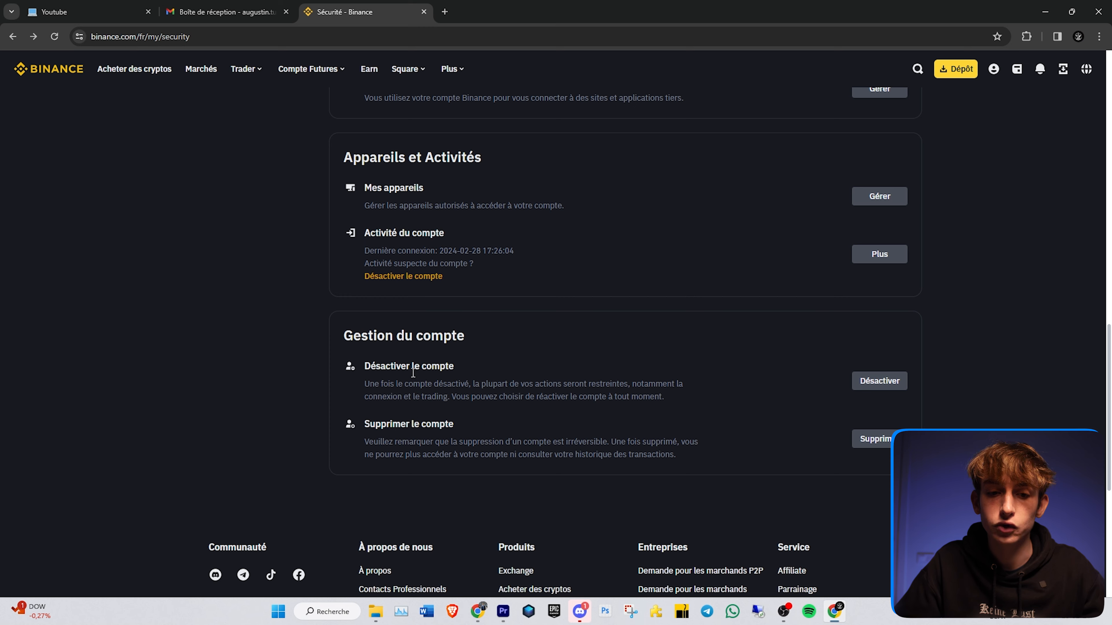
pyautogui.moveTo(368, 367); pyautogui.dragTo(452, 371)
pyautogui.click(452, 405)
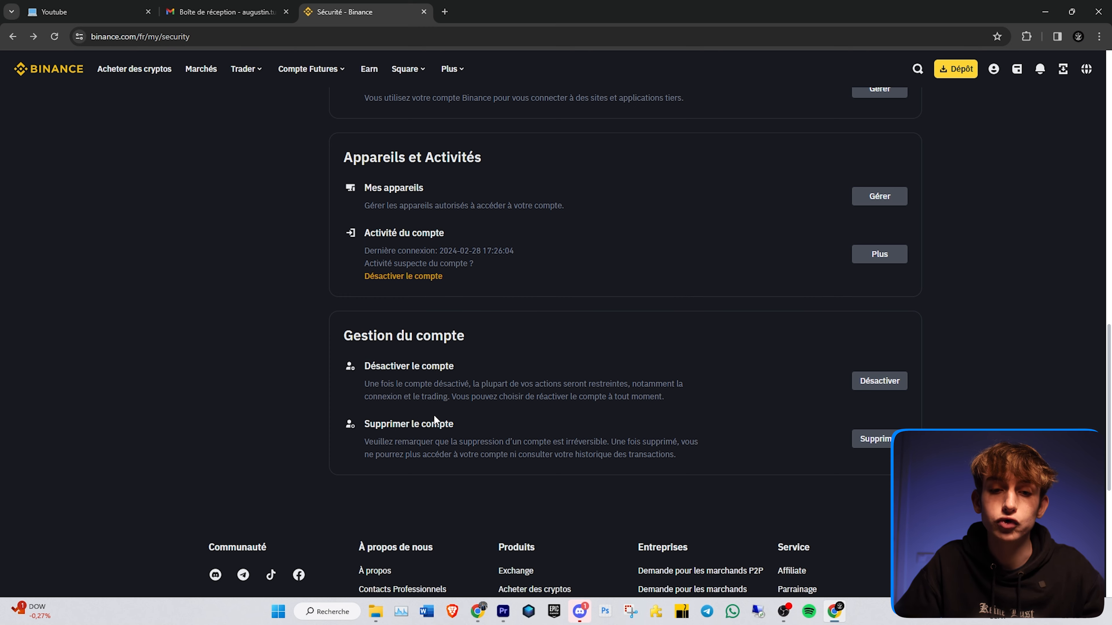
pyautogui.scroll(5, 437, 413)
pyautogui.scroll(7, 436, 413)
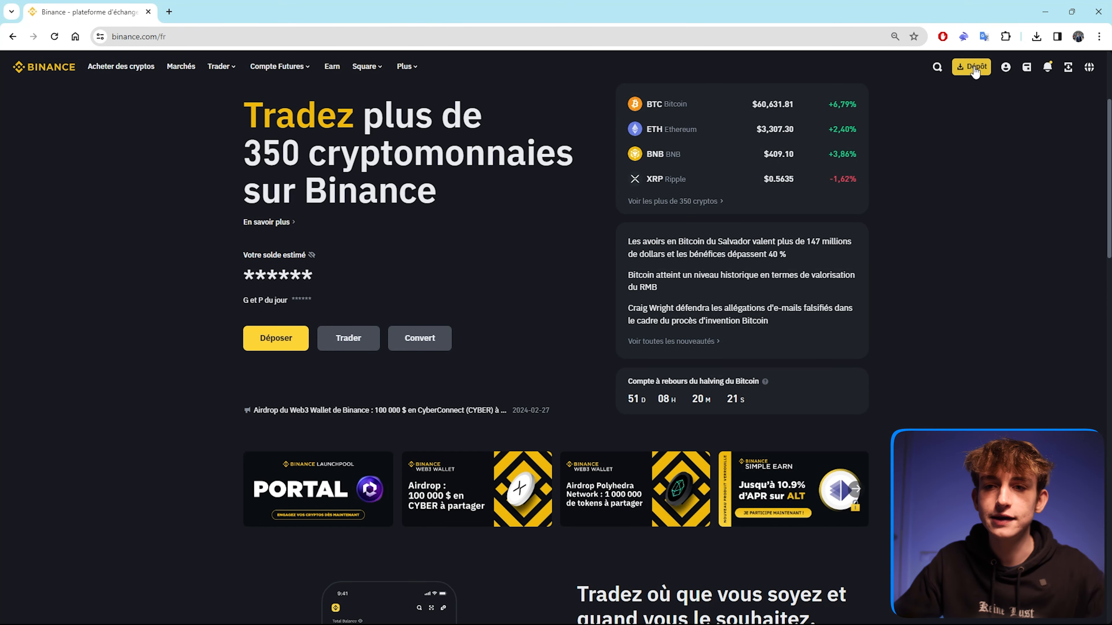
# Step: From Dépôt, choose Acheter des cryptos to reach the EUR-to-BTC buy page
pyautogui.click(971, 70)
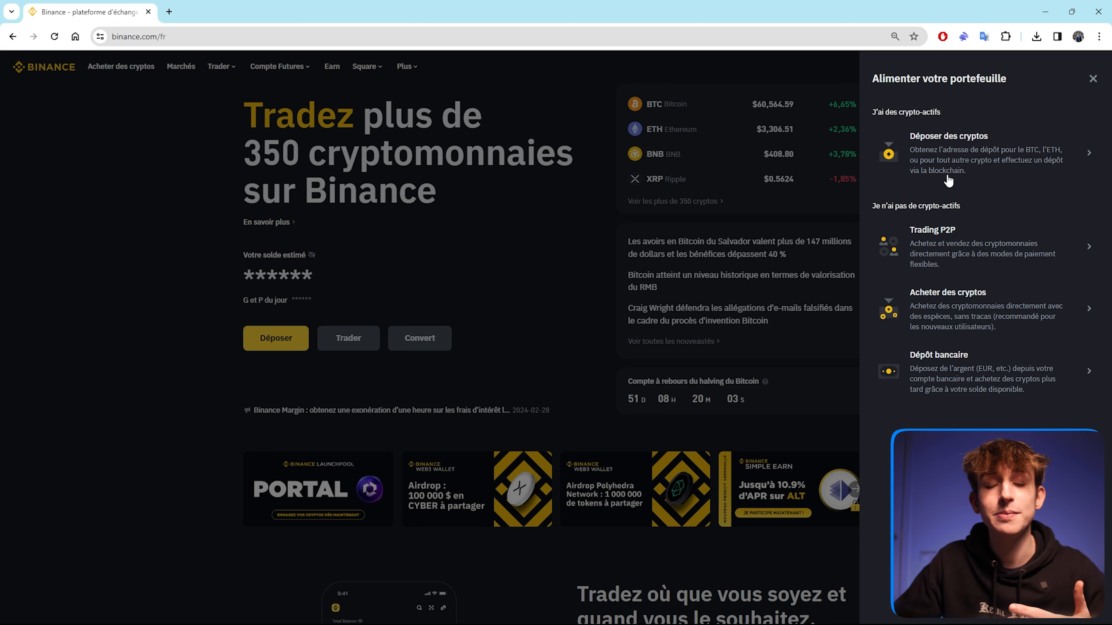
pyautogui.moveTo(874, 206); pyautogui.dragTo(964, 208)
pyautogui.click(955, 203)
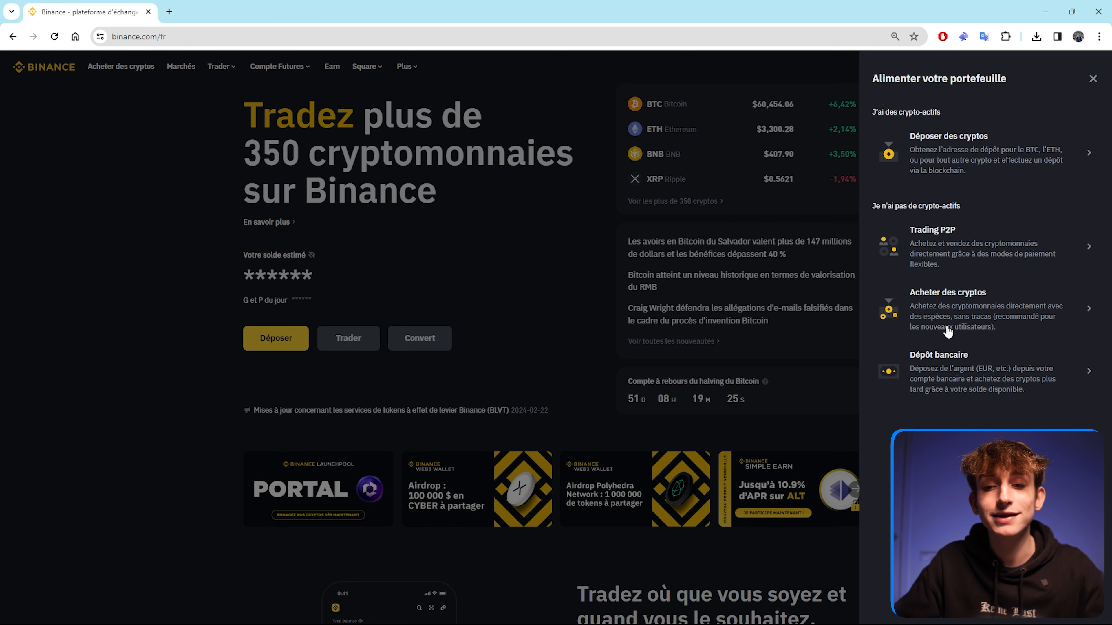
pyautogui.click(936, 319)
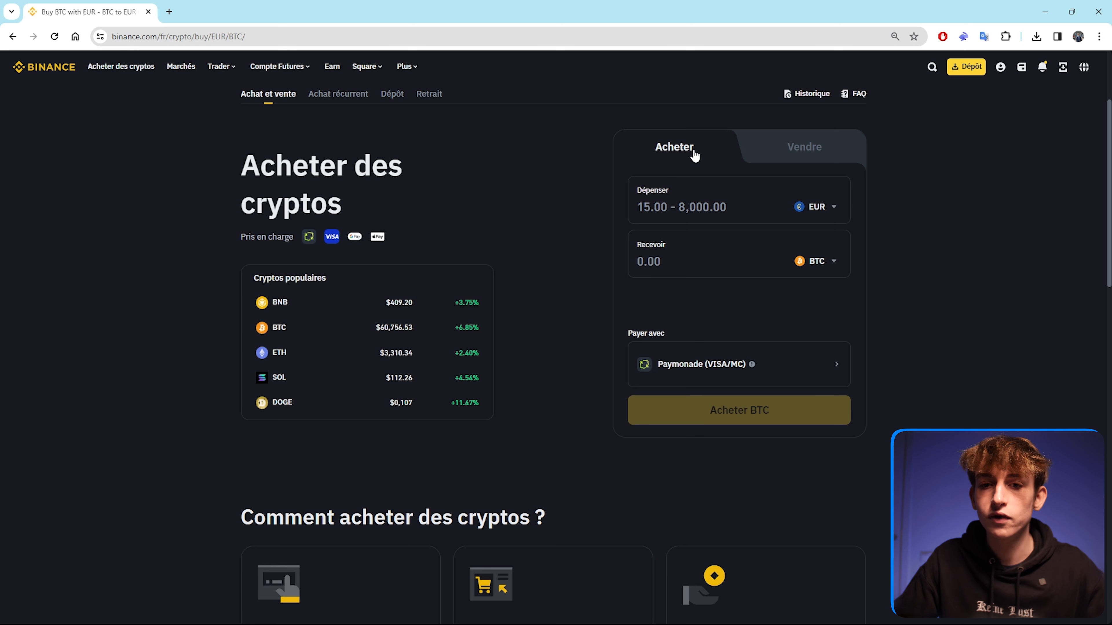
# Step: Browse the spend and receive currency lists, keeping EUR to spend and BTC to receive
pyautogui.click(817, 211)
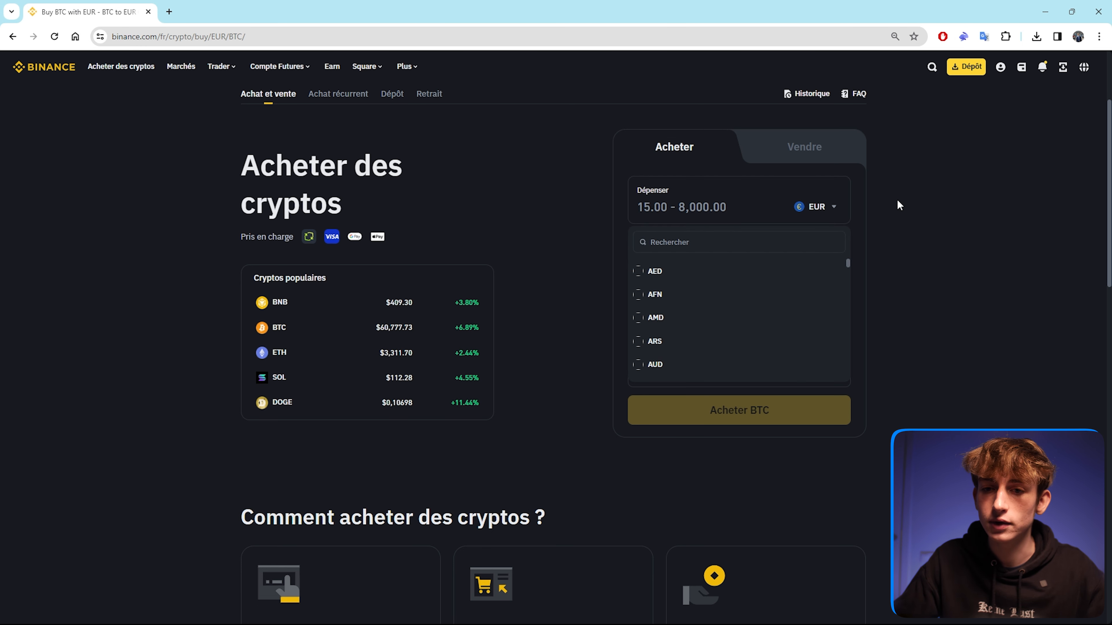
pyautogui.click(837, 208)
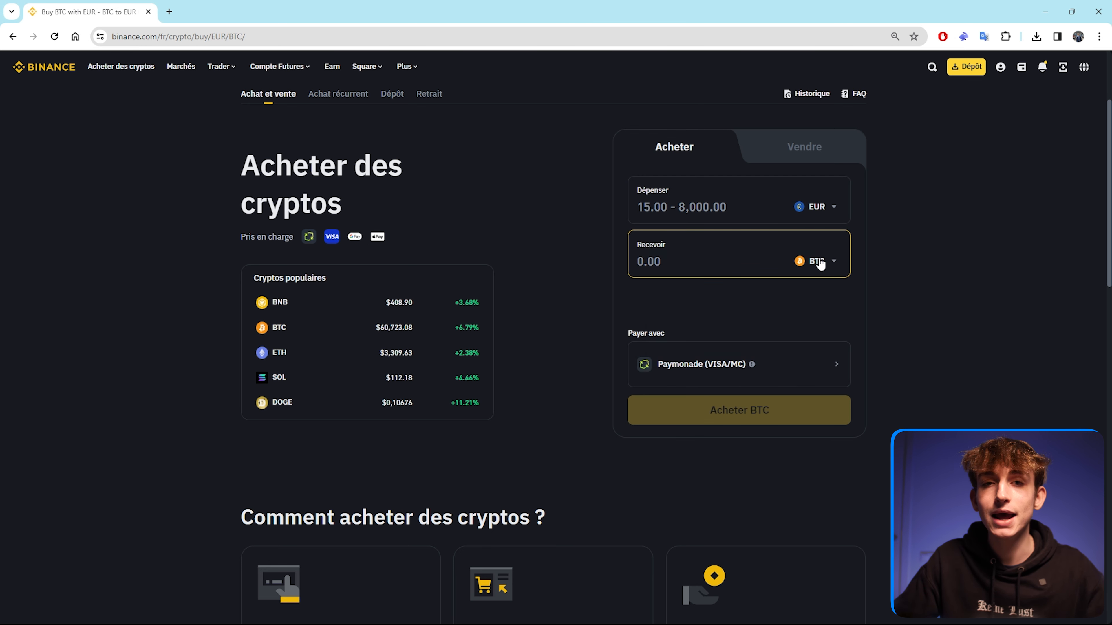
pyautogui.click(820, 263)
pyautogui.click(793, 293)
pyautogui.write('ETH')
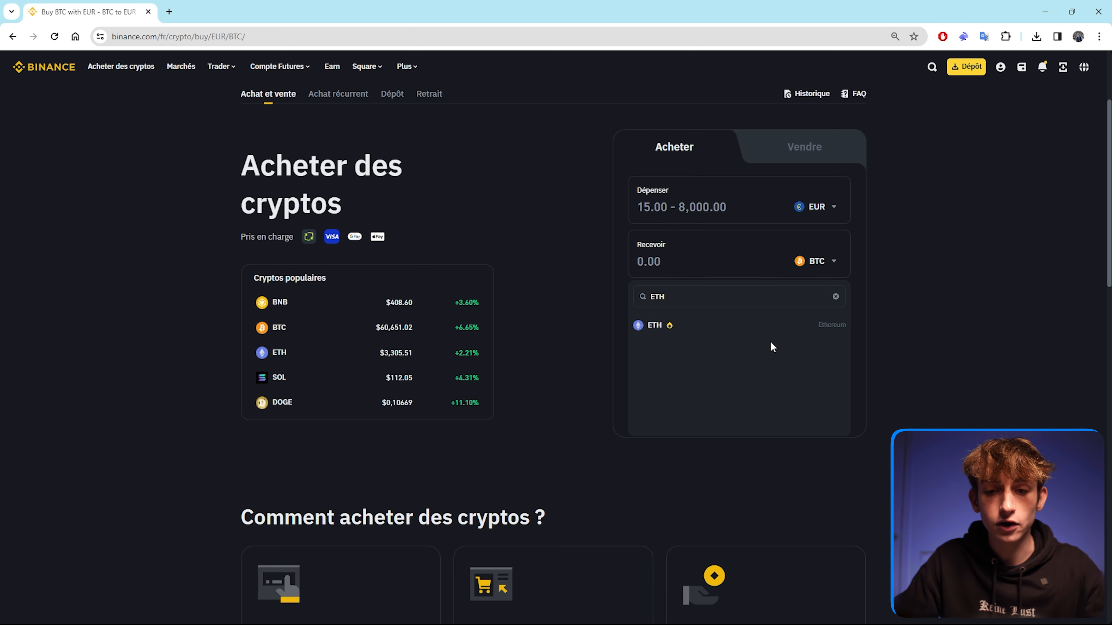
pyautogui.click(612, 300)
pyautogui.click(825, 262)
pyautogui.click(694, 295)
pyautogui.write('BTC')
pyautogui.press('Return')
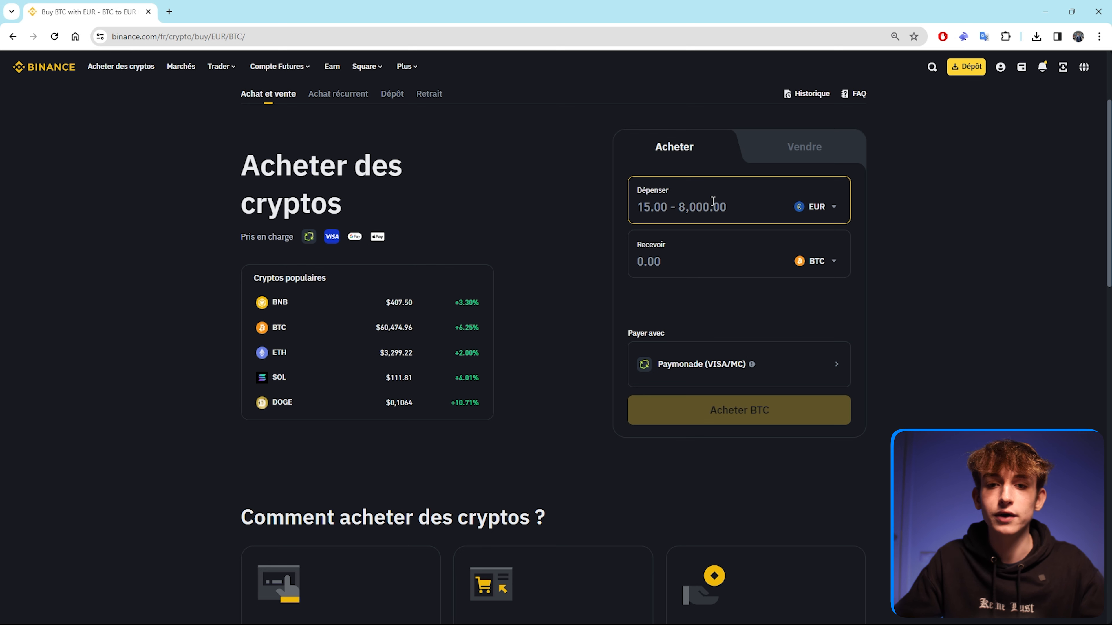
# Step: Enter 15 EUR to spend and bring up the payment-method choices
pyautogui.write('15')
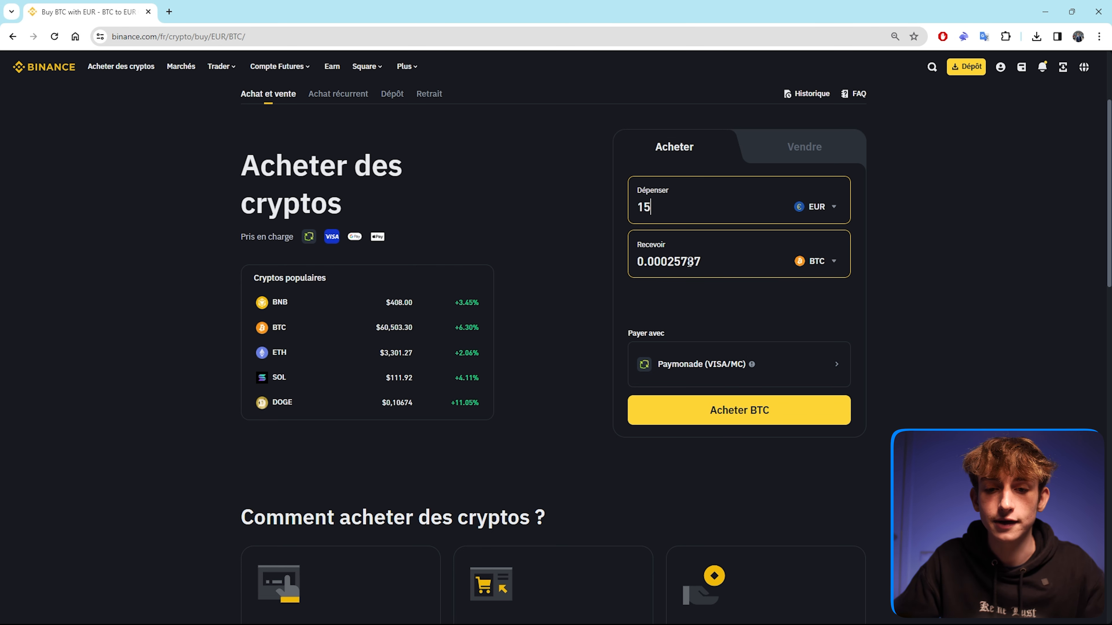
pyautogui.click(634, 337)
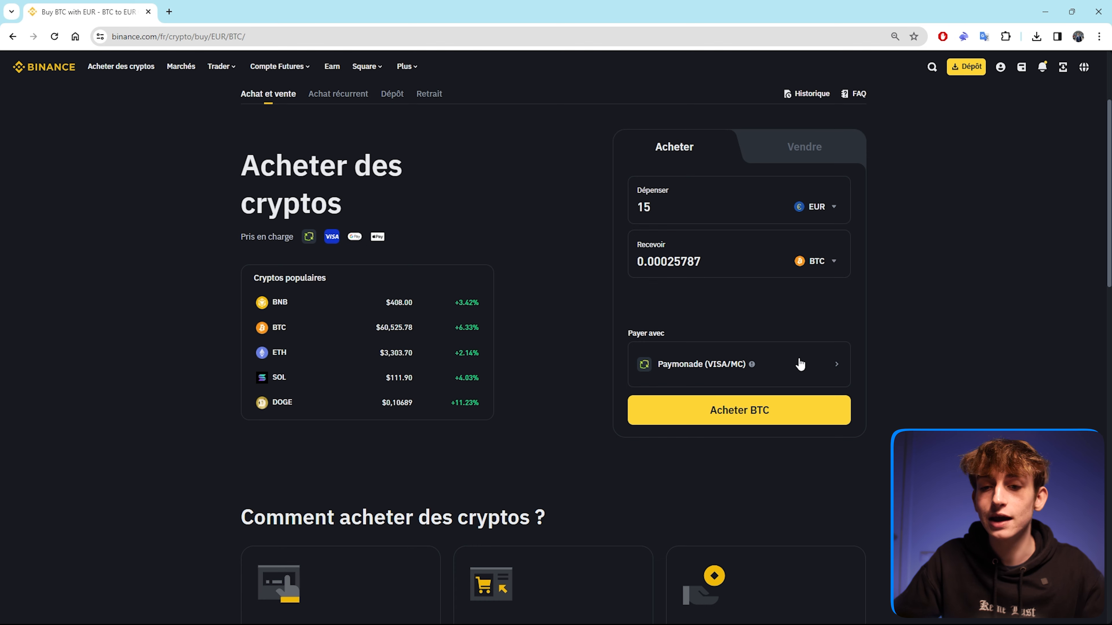
pyautogui.click(801, 364)
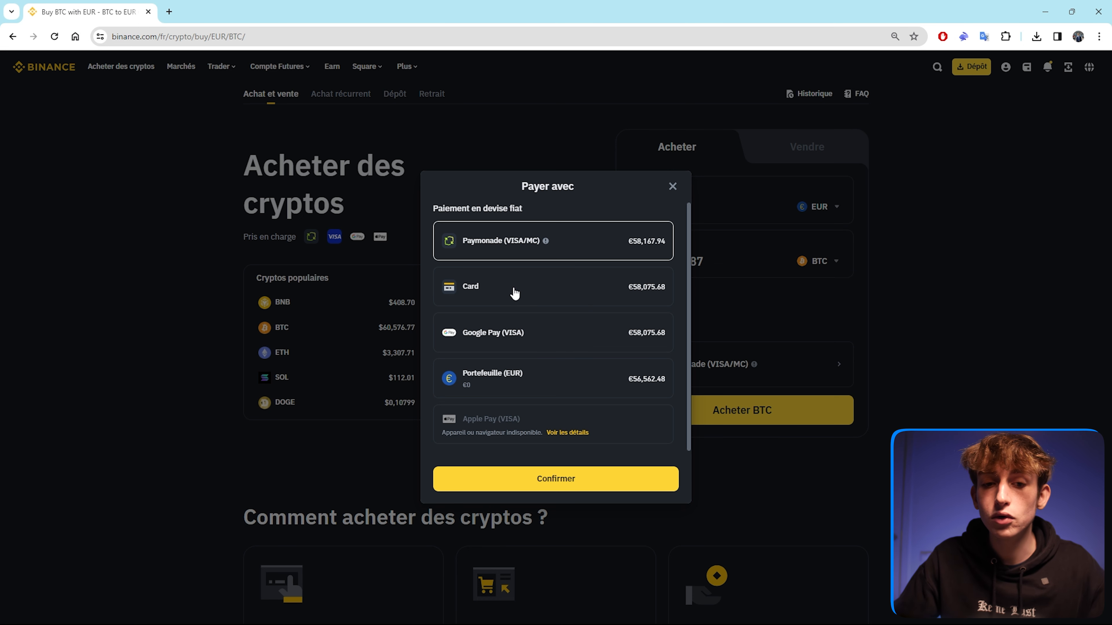
# Step: Compare Card, Google Pay and EUR wallet, confirm Card, and begin adding a new card
pyautogui.click(520, 295)
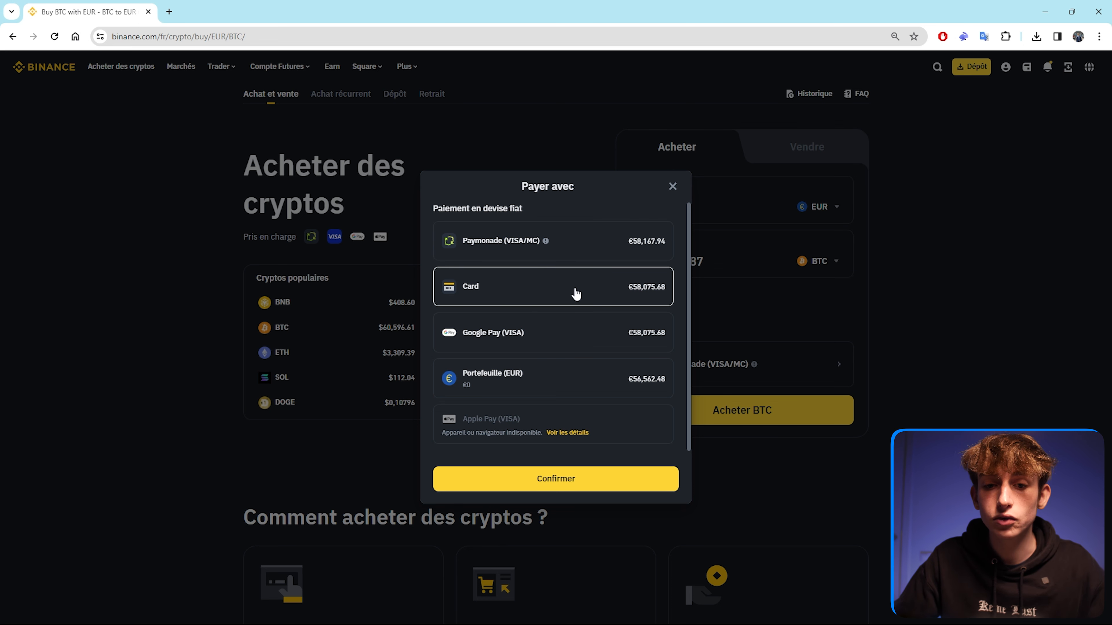
pyautogui.click(625, 337)
pyautogui.click(618, 389)
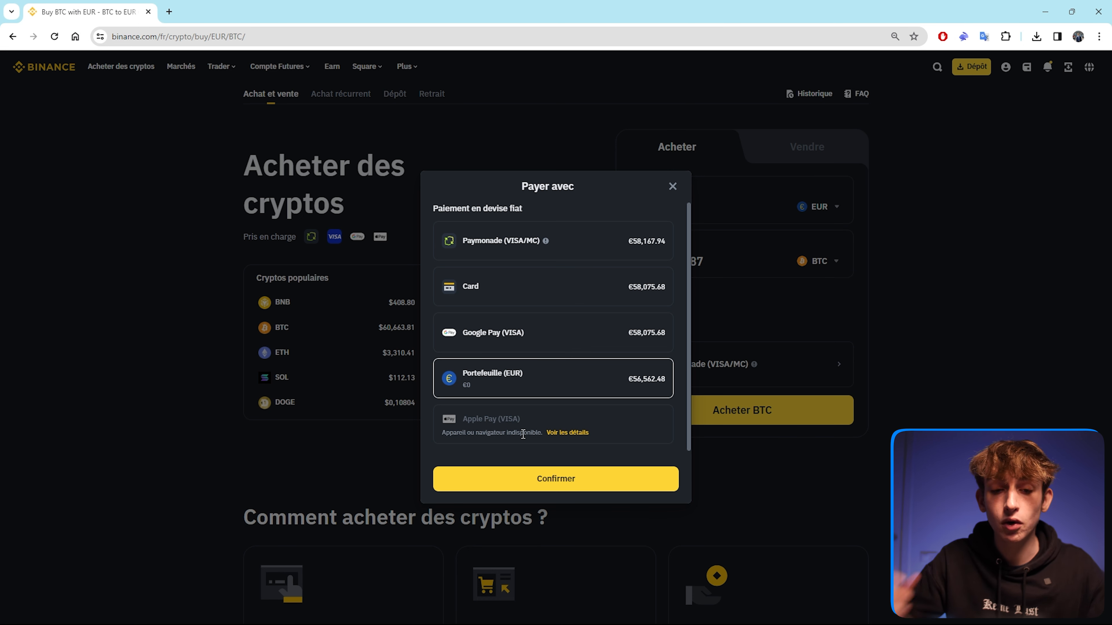
pyautogui.click(523, 340)
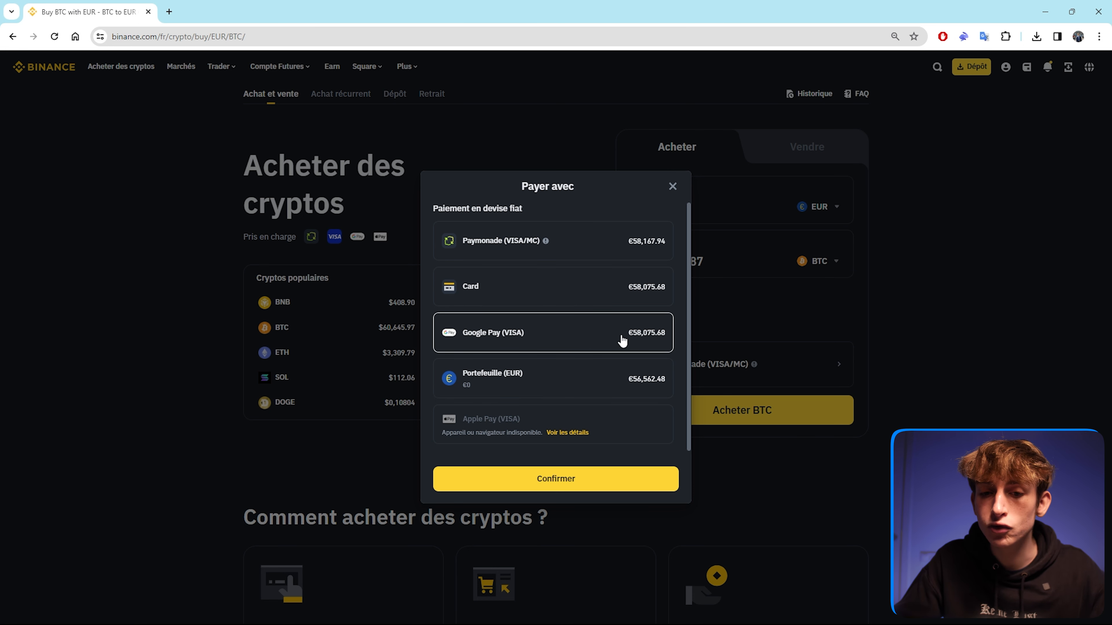
pyautogui.click(559, 285)
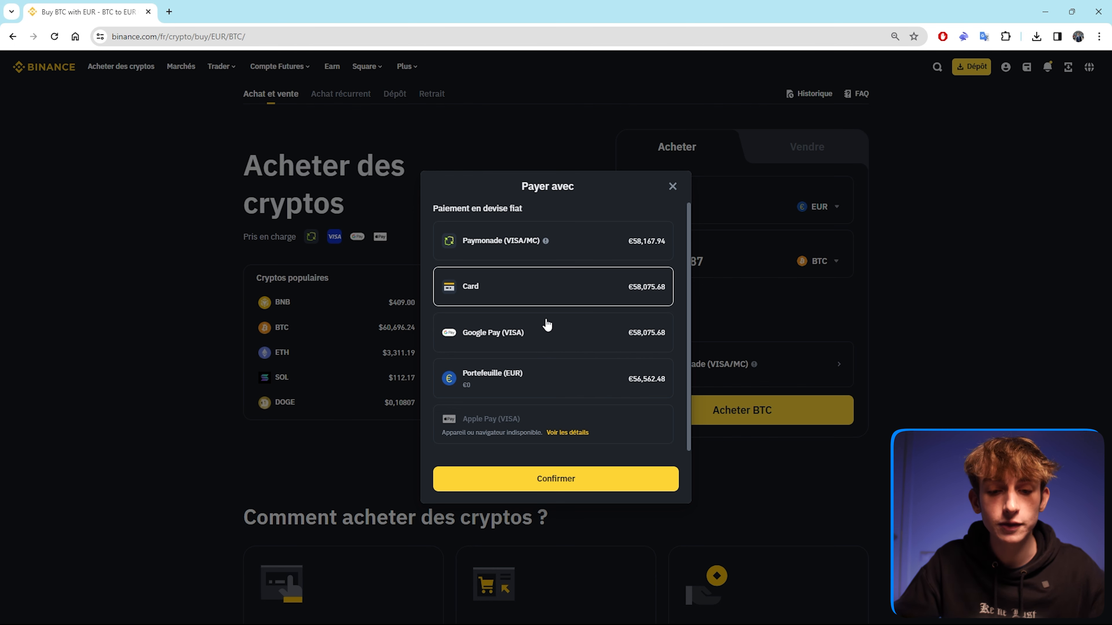
pyautogui.click(558, 478)
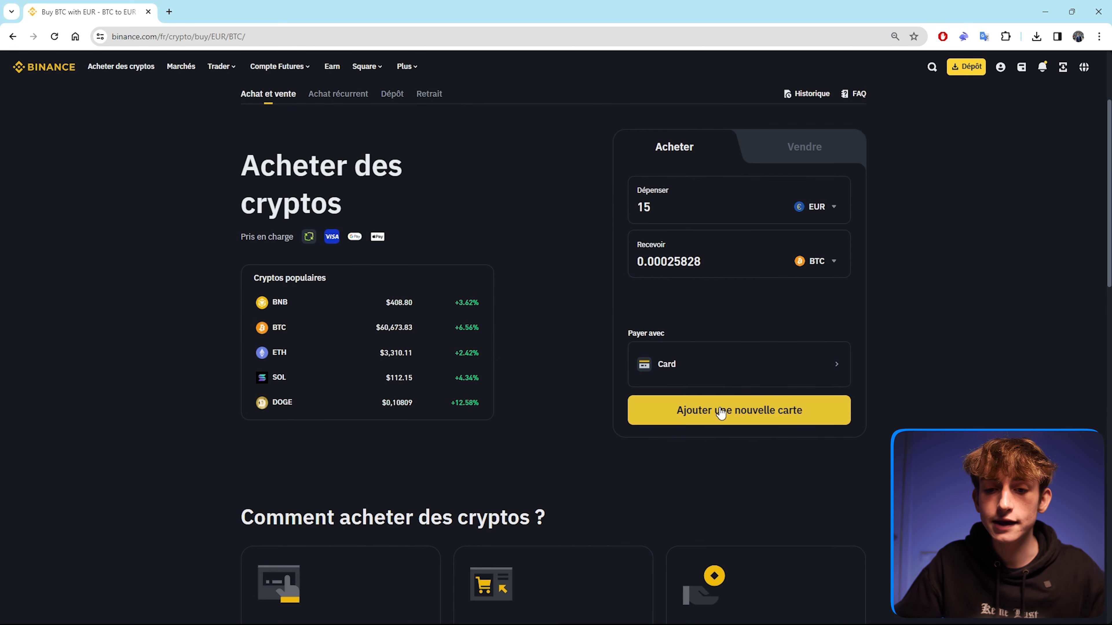
pyautogui.click(776, 416)
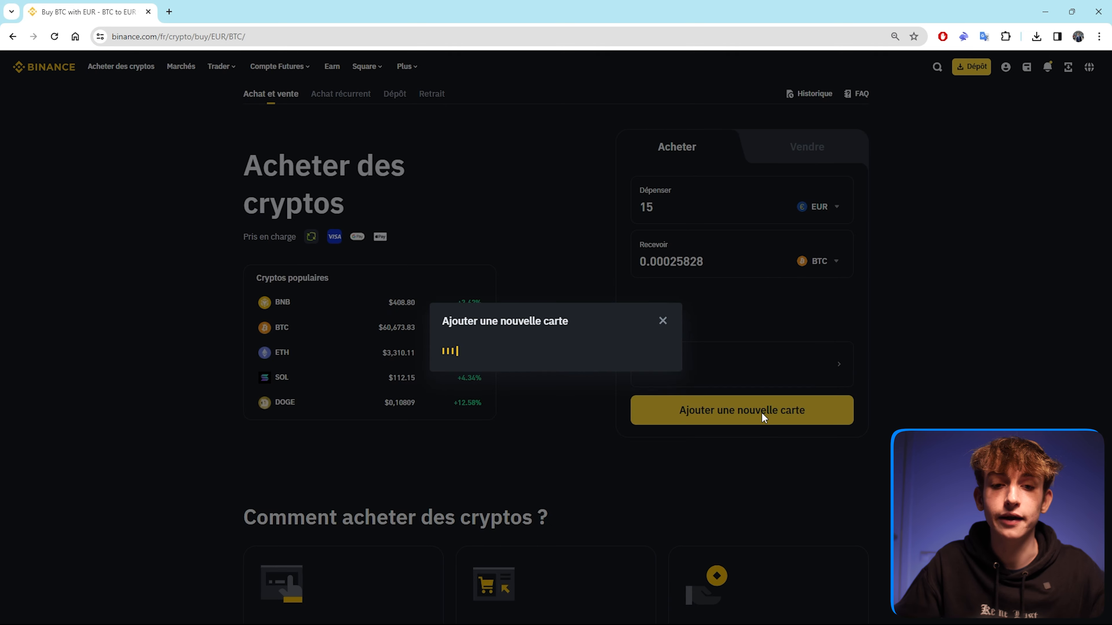
# Step: Fill in the new card's details from a saved Chrome autofill card
pyautogui.click(512, 319)
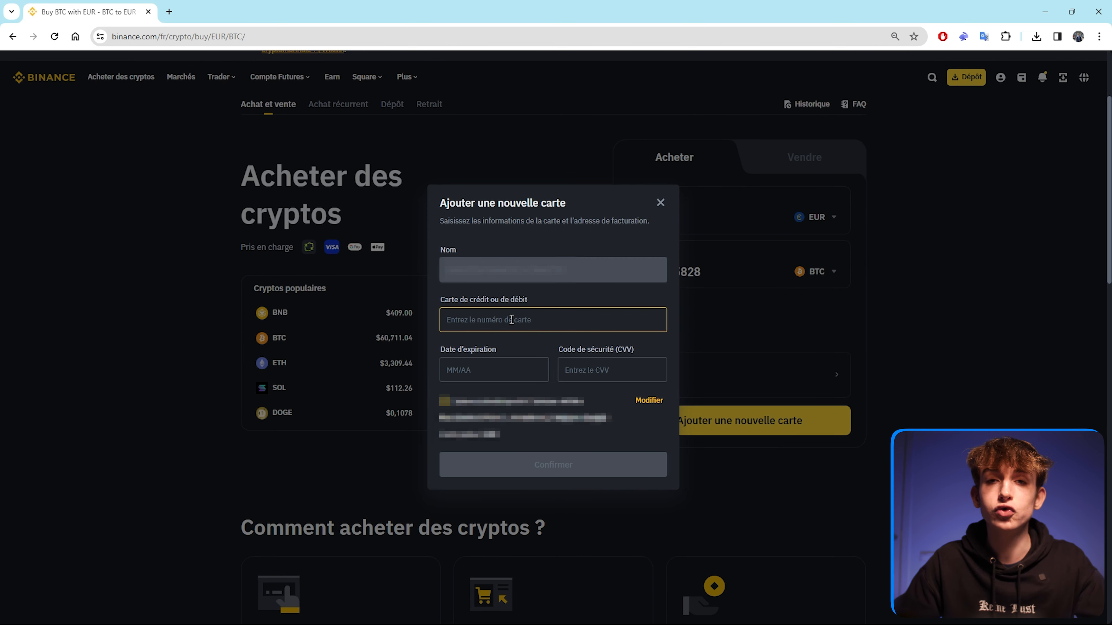
pyautogui.click(502, 321)
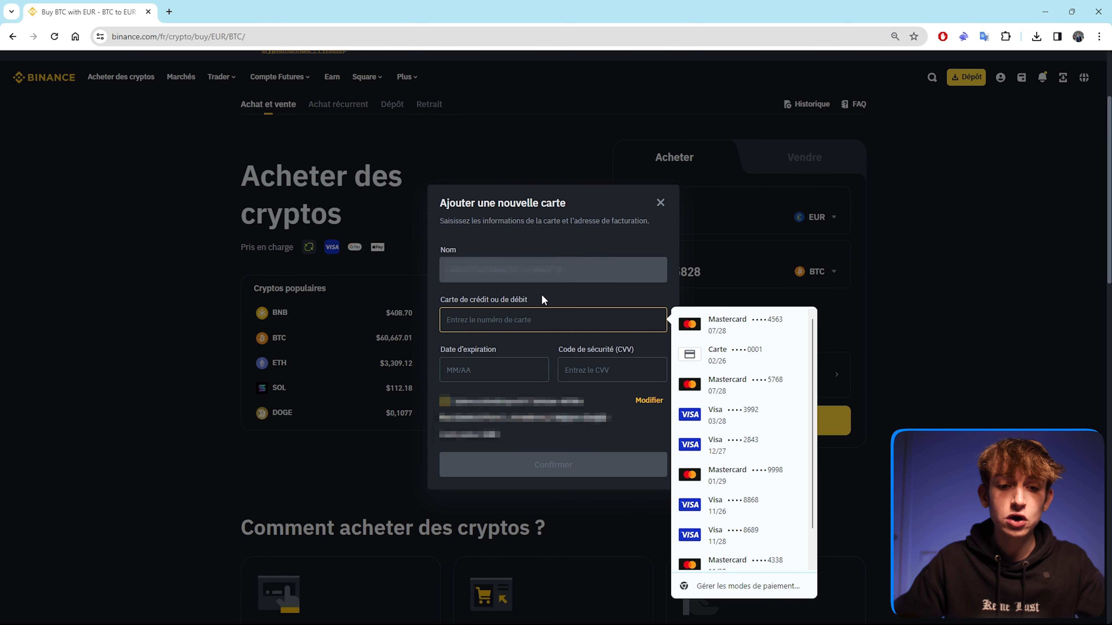
pyautogui.press('Down')
pyautogui.press('Return')
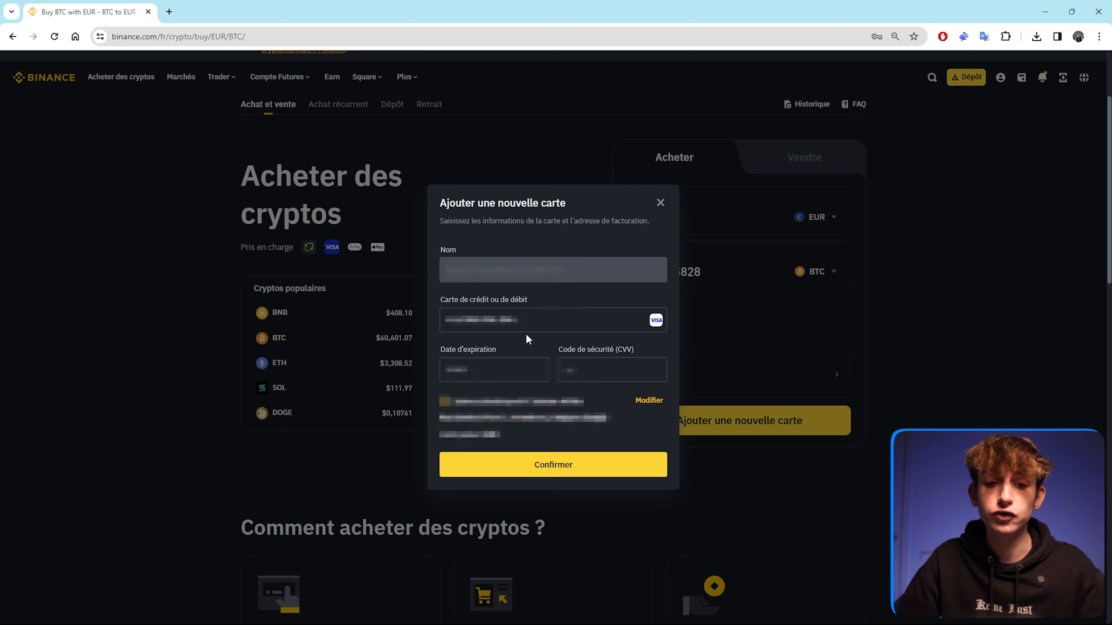
# Step: Check the expiry date, security code and billing address, then submit the new card
pyautogui.click(508, 371)
pyautogui.click(596, 364)
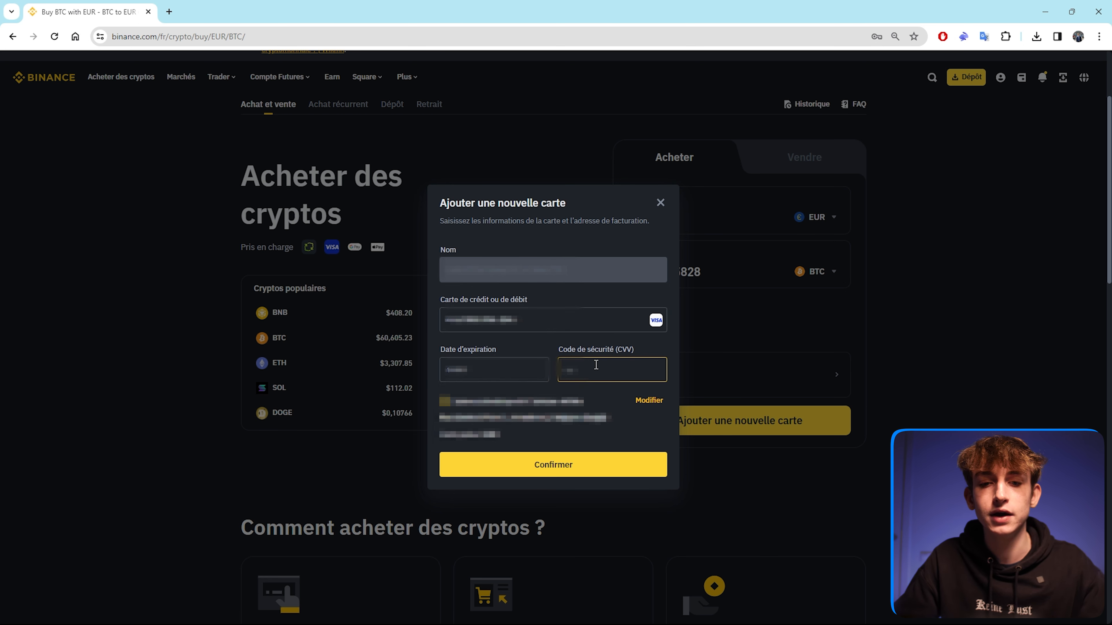
pyautogui.click(492, 414)
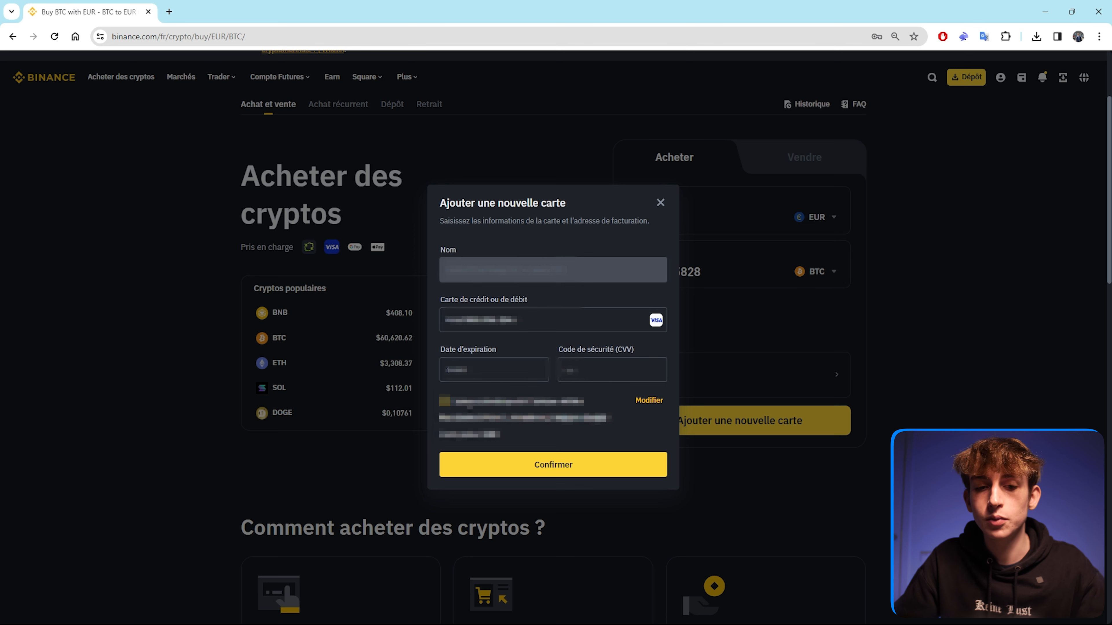
pyautogui.moveTo(443, 416); pyautogui.dragTo(525, 435)
pyautogui.click(540, 437)
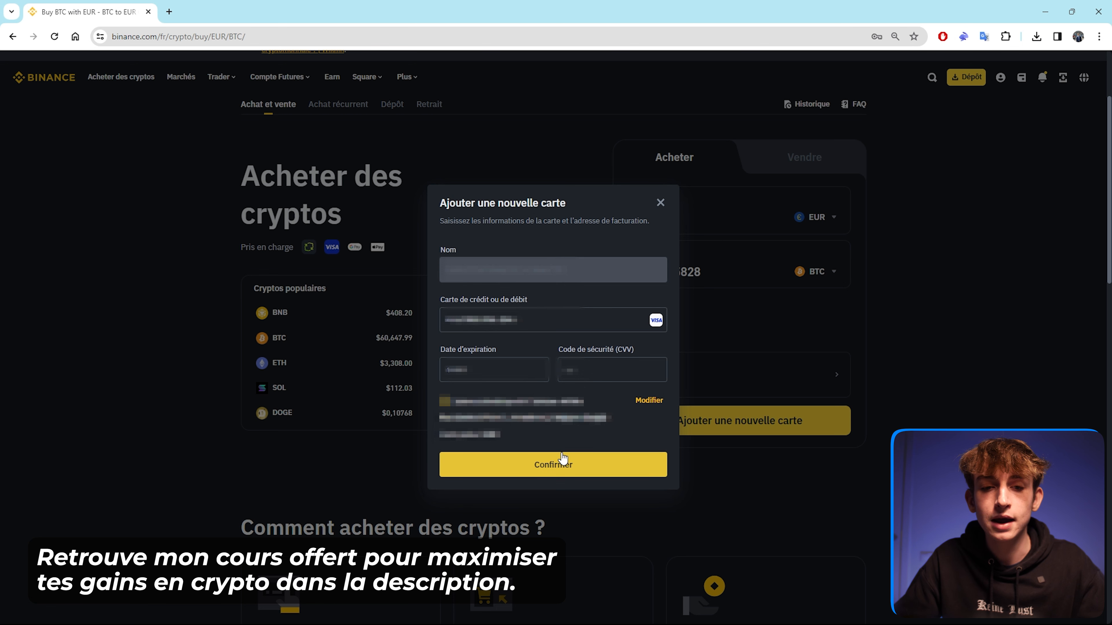
pyautogui.click(565, 466)
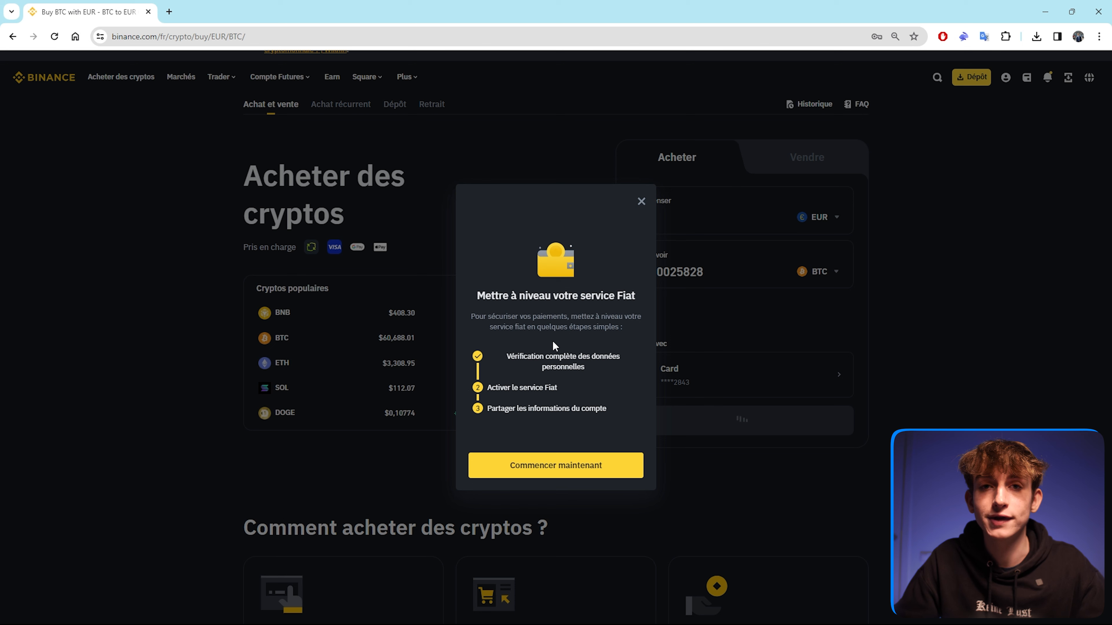
# Step: Start the Fiat service upgrade, accept its terms, and consent to sharing account information with Bifinity
pyautogui.click(475, 298)
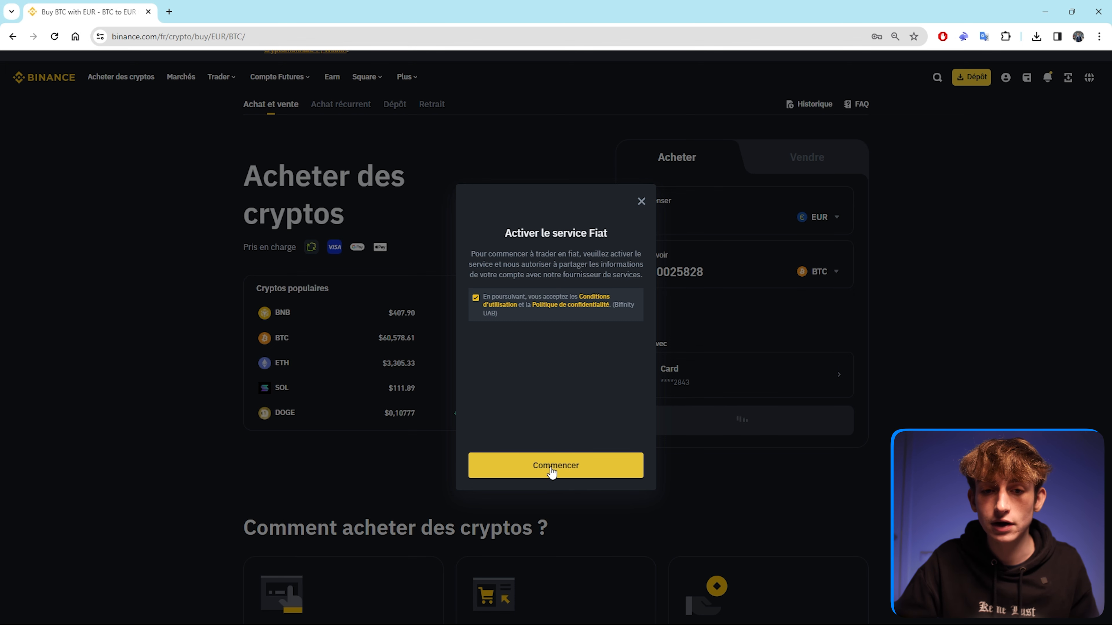
pyautogui.click(550, 469)
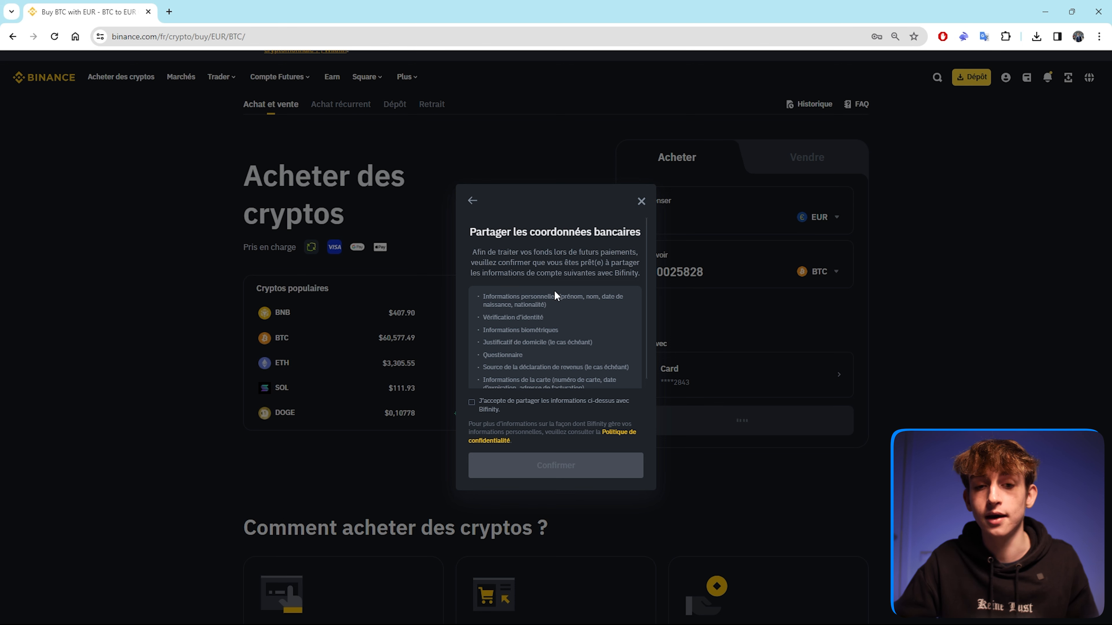
pyautogui.scroll(-1, 583, 331)
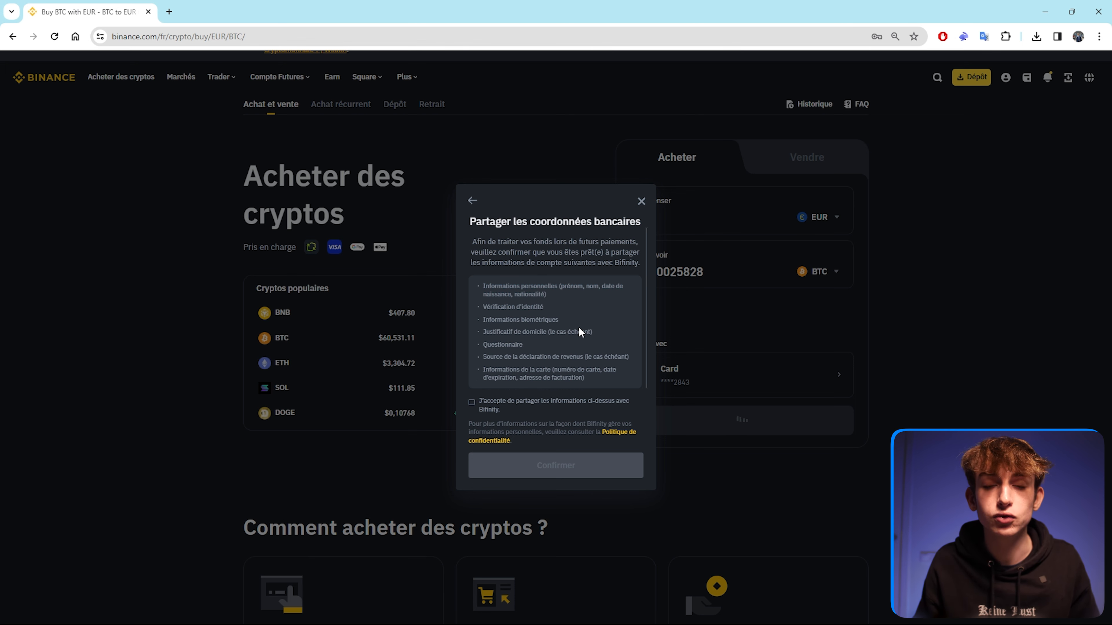
pyautogui.click(472, 402)
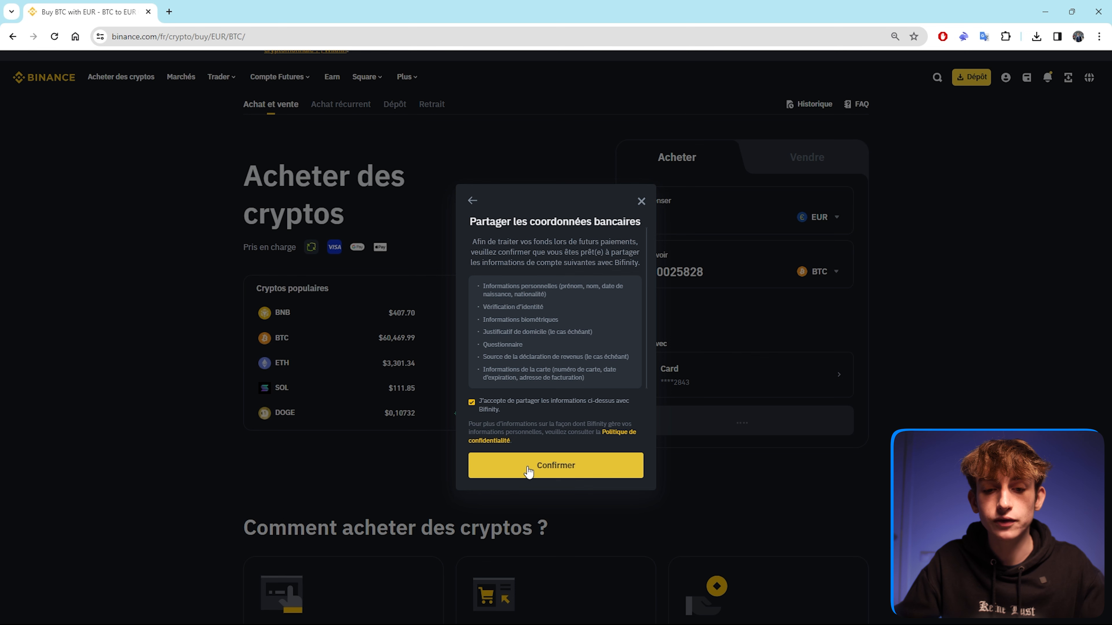
pyautogui.click(528, 471)
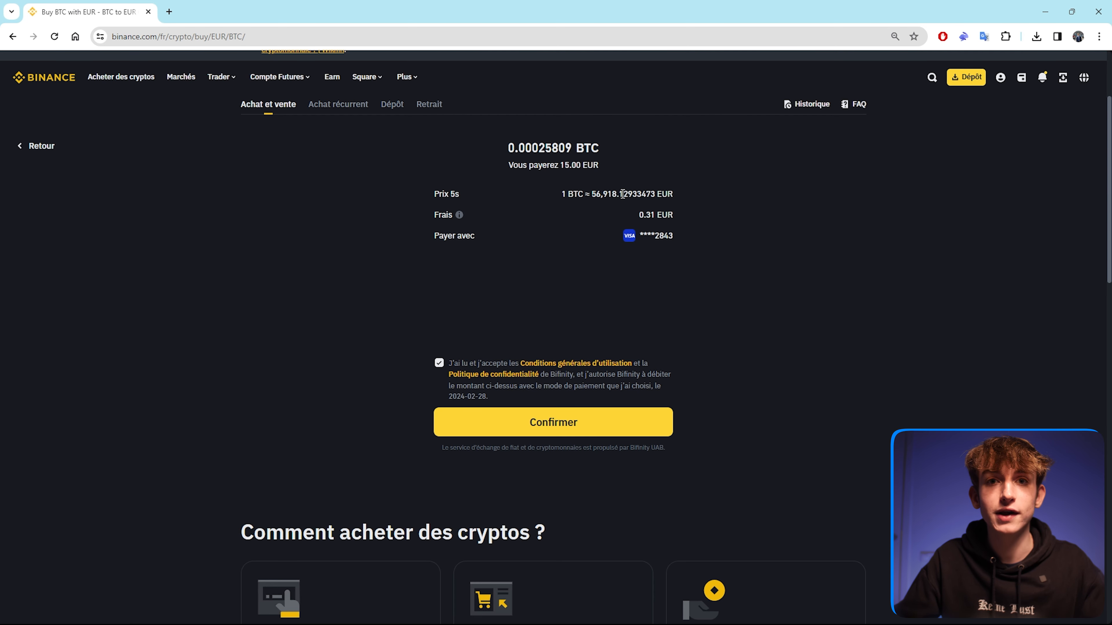
# Step: Review the 2.07% Binance fee, refresh the expired BTC quote and confirm the 15 EUR purchase
pyautogui.moveTo(435, 196); pyautogui.dragTo(467, 199)
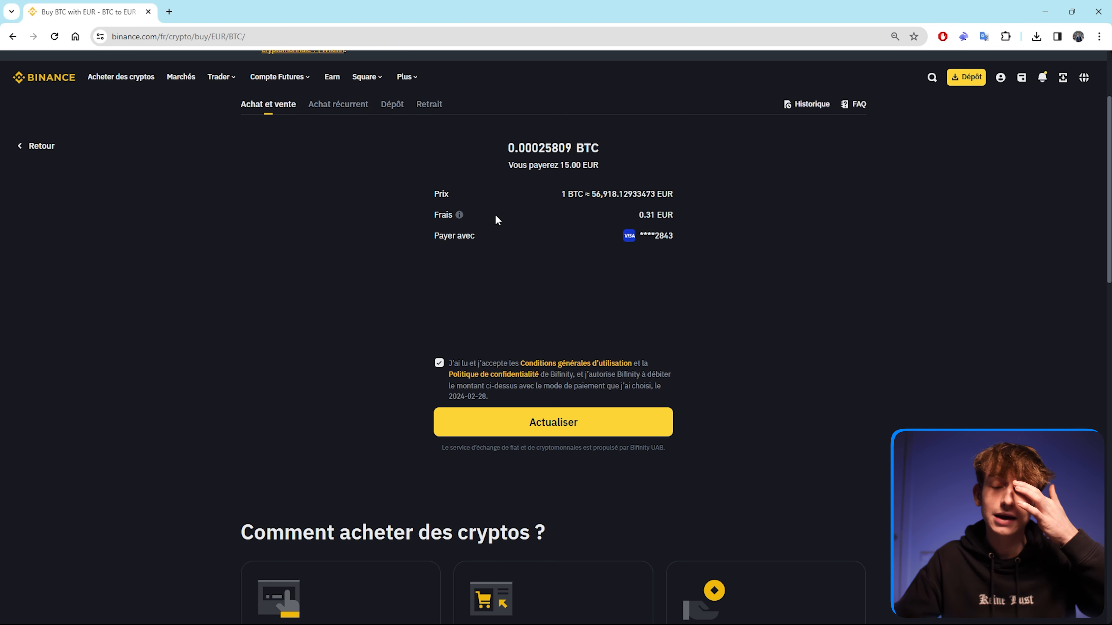
pyautogui.click(460, 215)
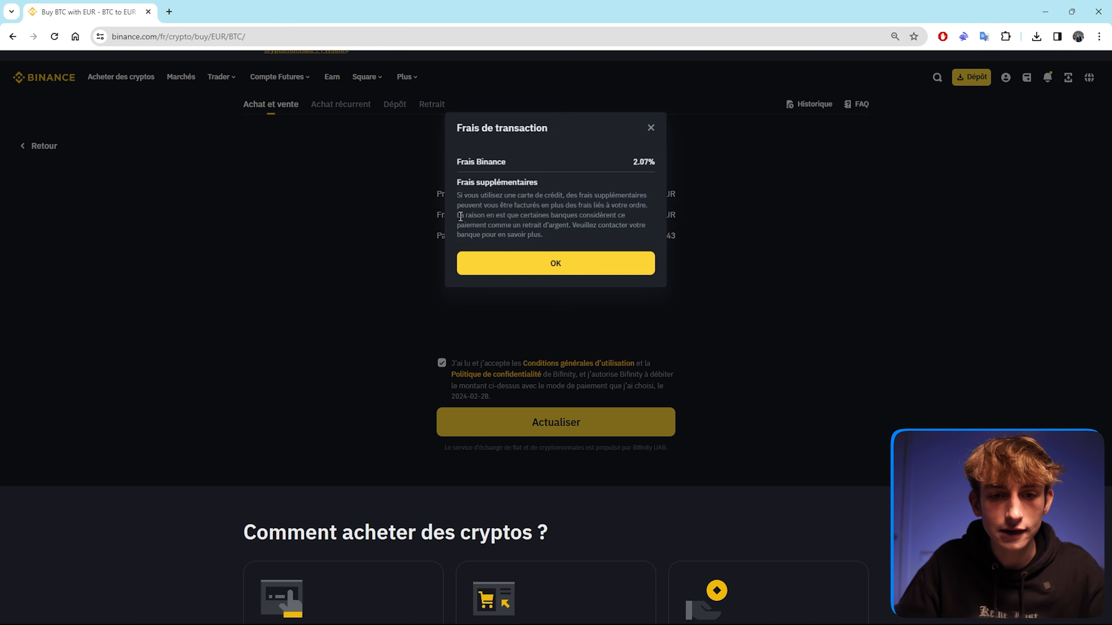
pyautogui.moveTo(642, 163); pyautogui.dragTo(663, 169)
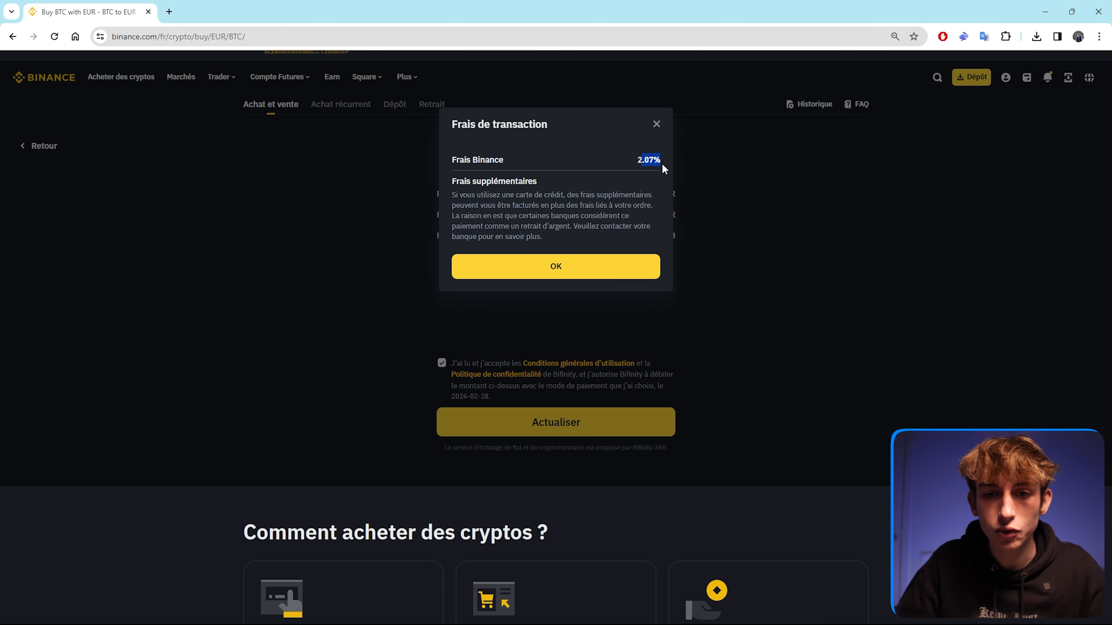
pyautogui.click(656, 124)
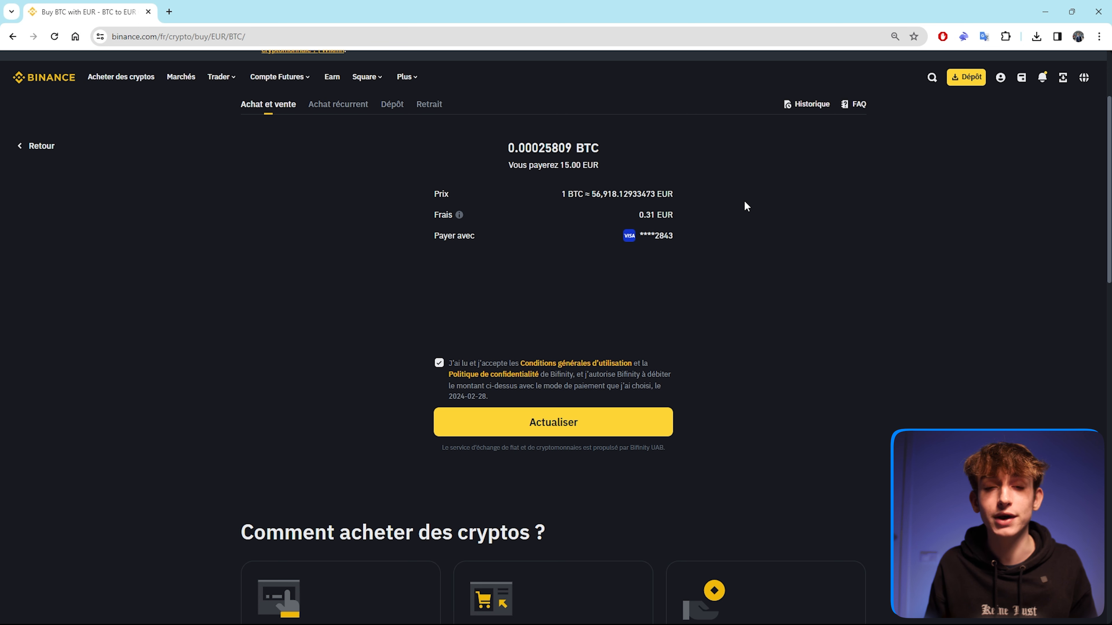
pyautogui.click(556, 432)
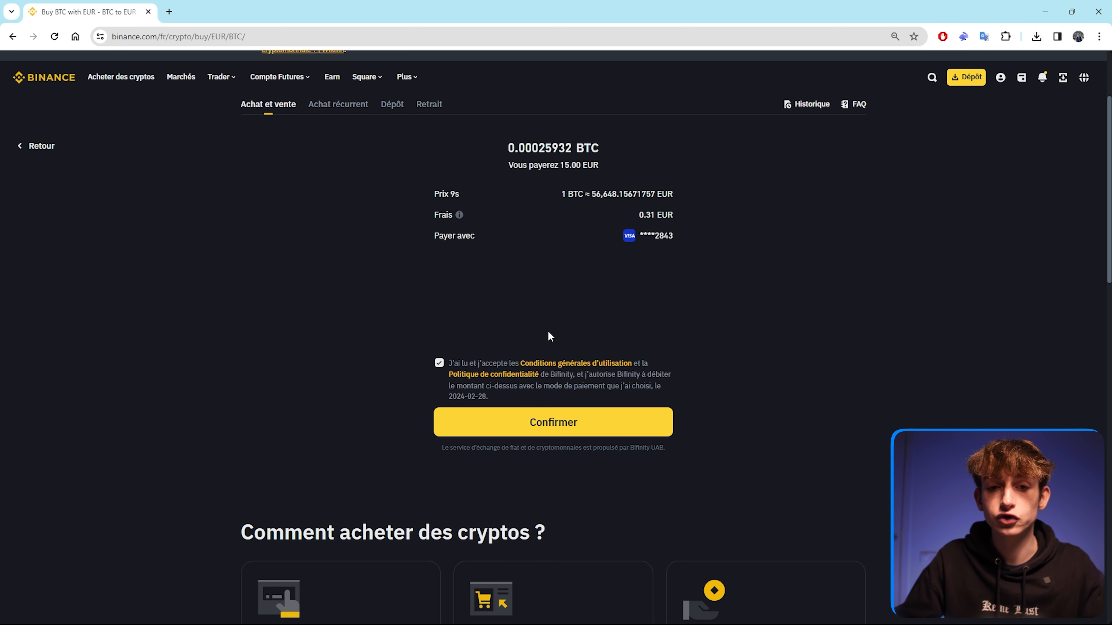
pyautogui.click(548, 425)
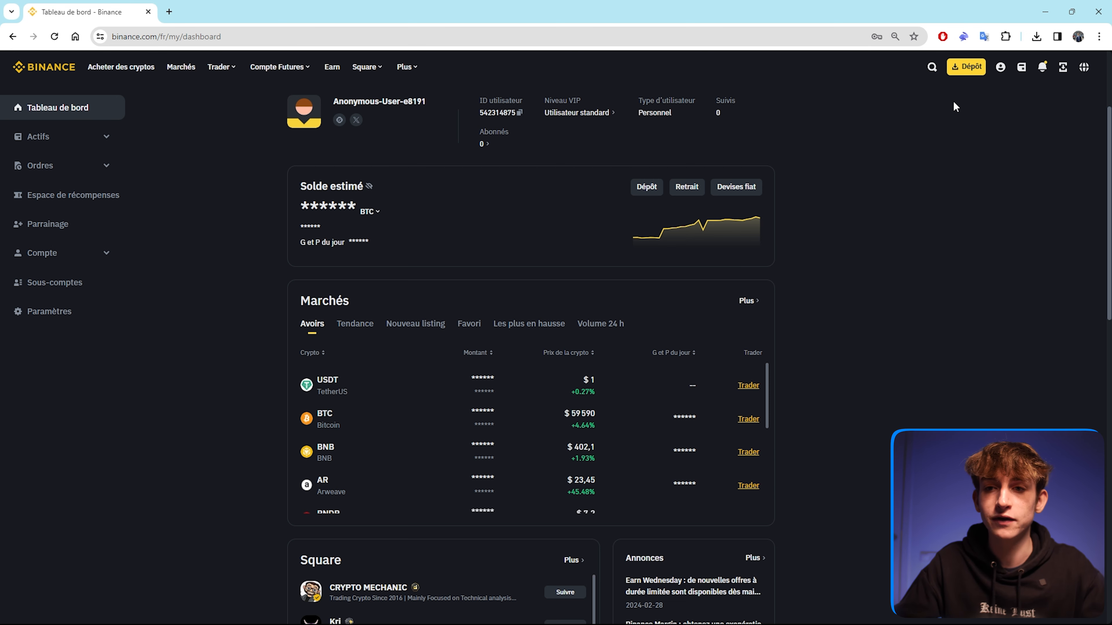
# Step: Choose a EUR bank deposit via Open Banking (SEPA) and start linking a bank through TrueLayer
pyautogui.click(965, 73)
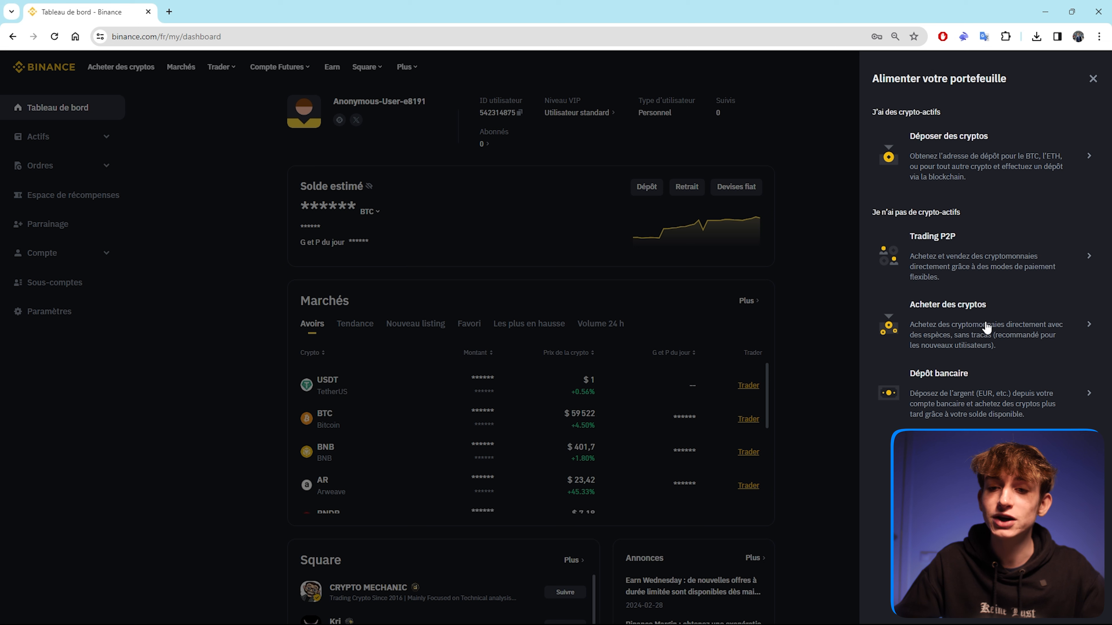
pyautogui.click(936, 393)
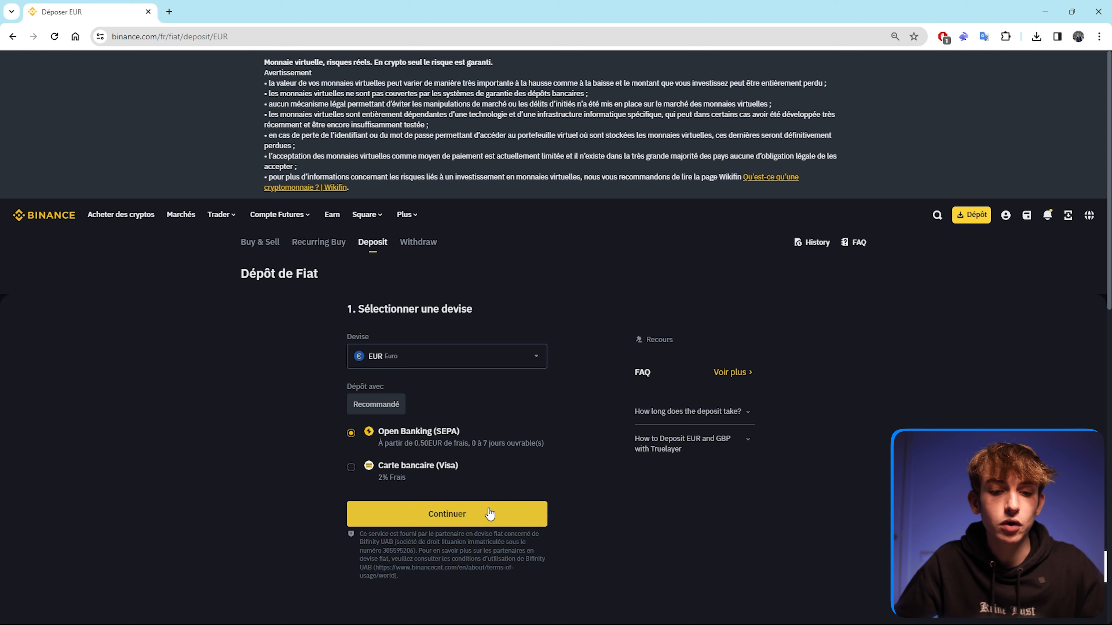
pyautogui.click(481, 521)
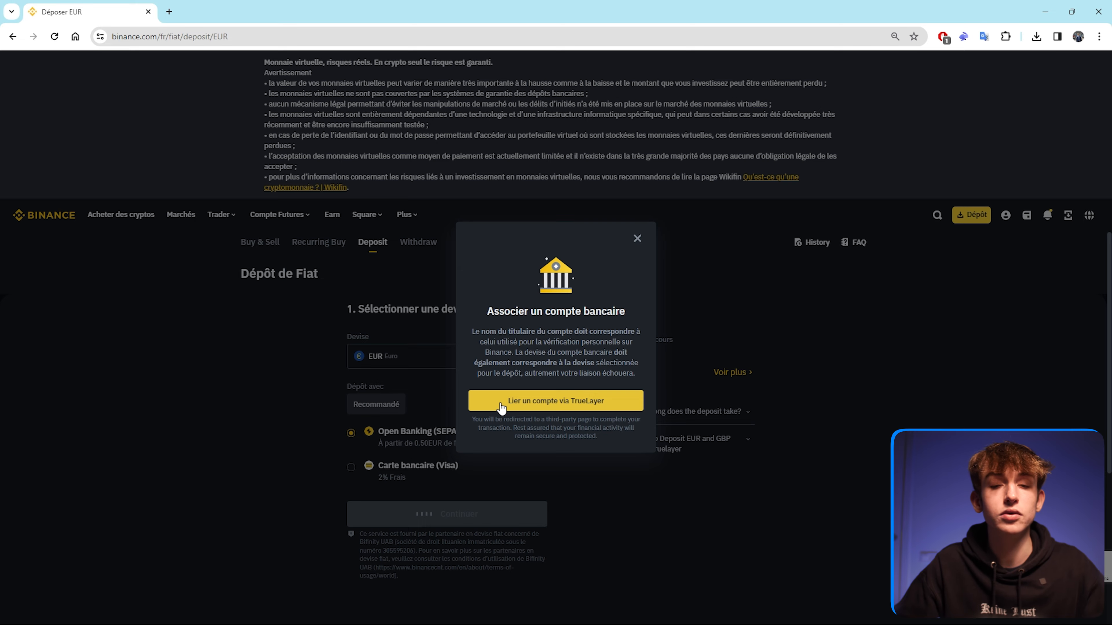
pyautogui.click(502, 405)
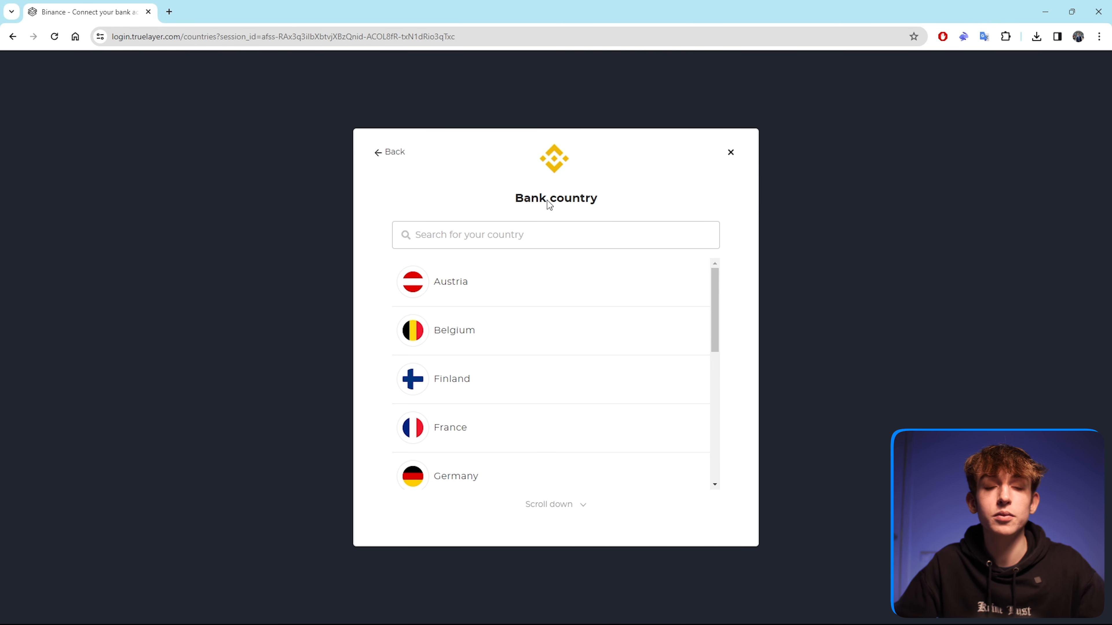
# Step: Search 'lith', pick Lithuania and Revolut Lithuania, then continue past the consent screen
pyautogui.click(551, 233)
pyautogui.write('lith')
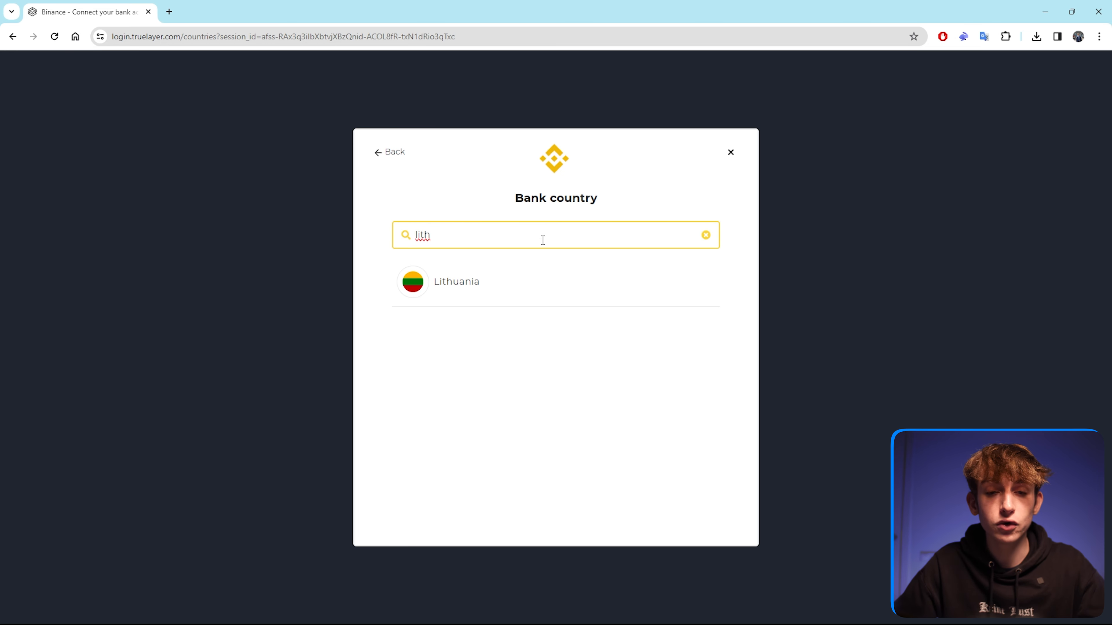
pyautogui.click(497, 280)
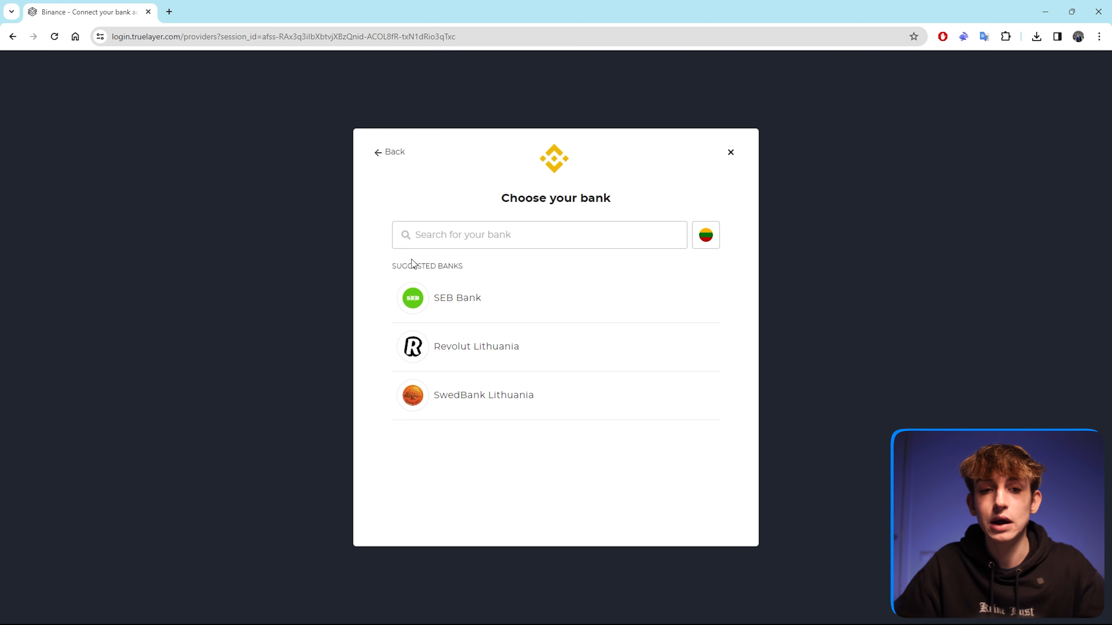
pyautogui.click(461, 357)
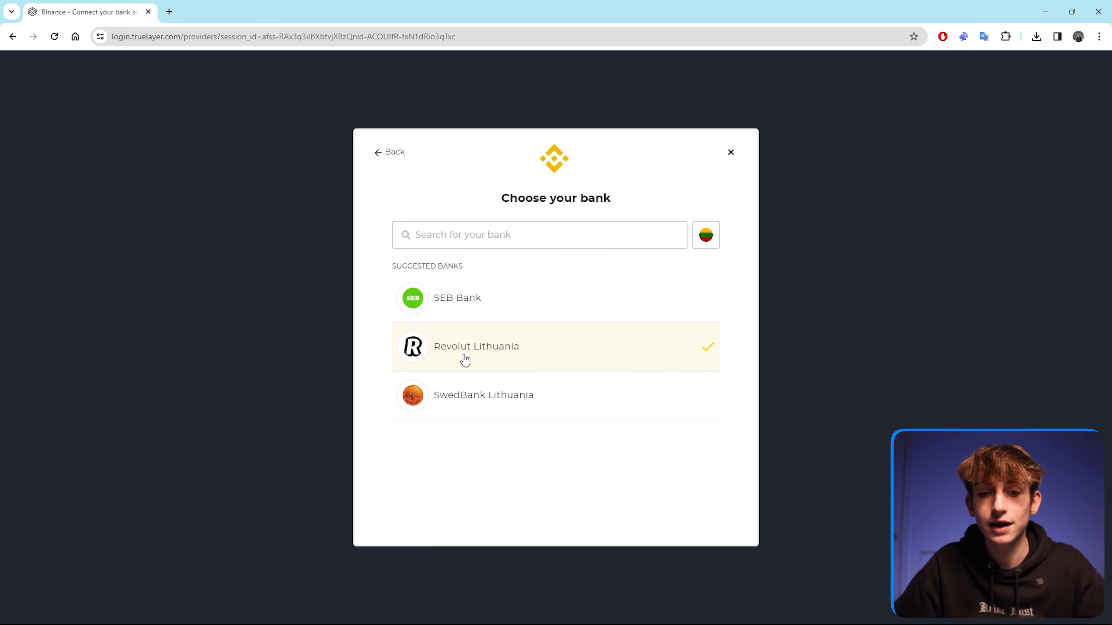
pyautogui.click(657, 495)
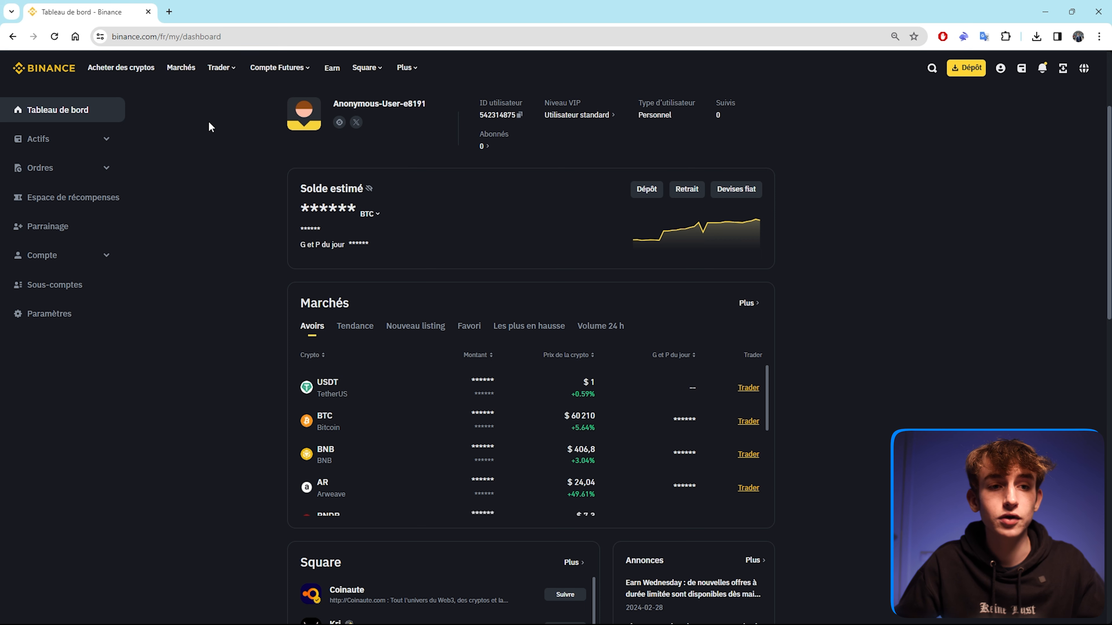
pyautogui.click(120, 74)
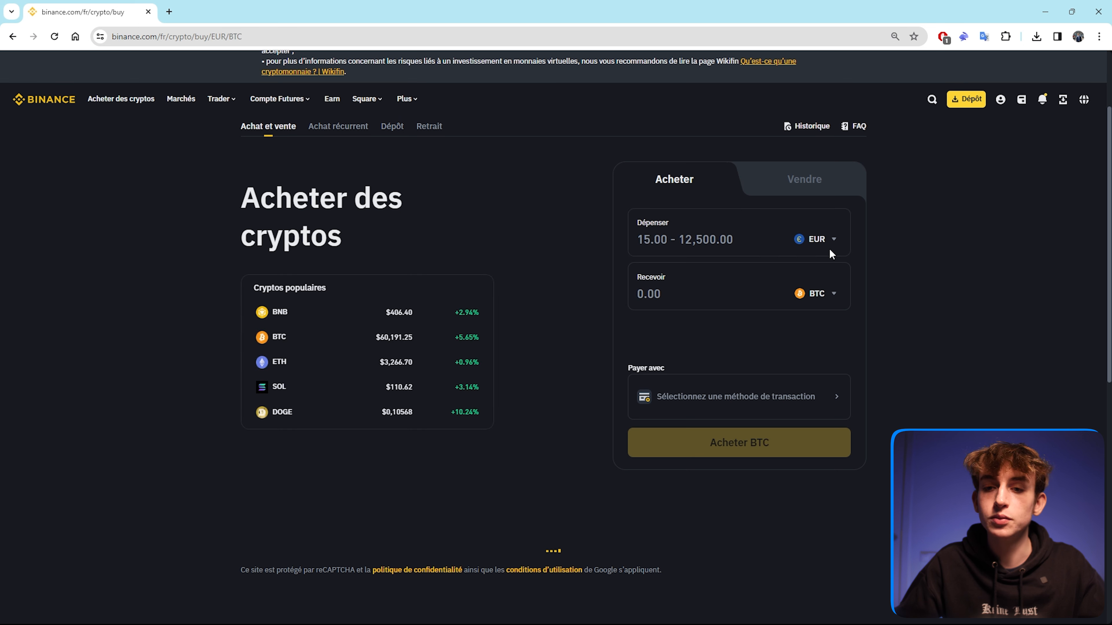
pyautogui.click(716, 235)
pyautogui.write('15')
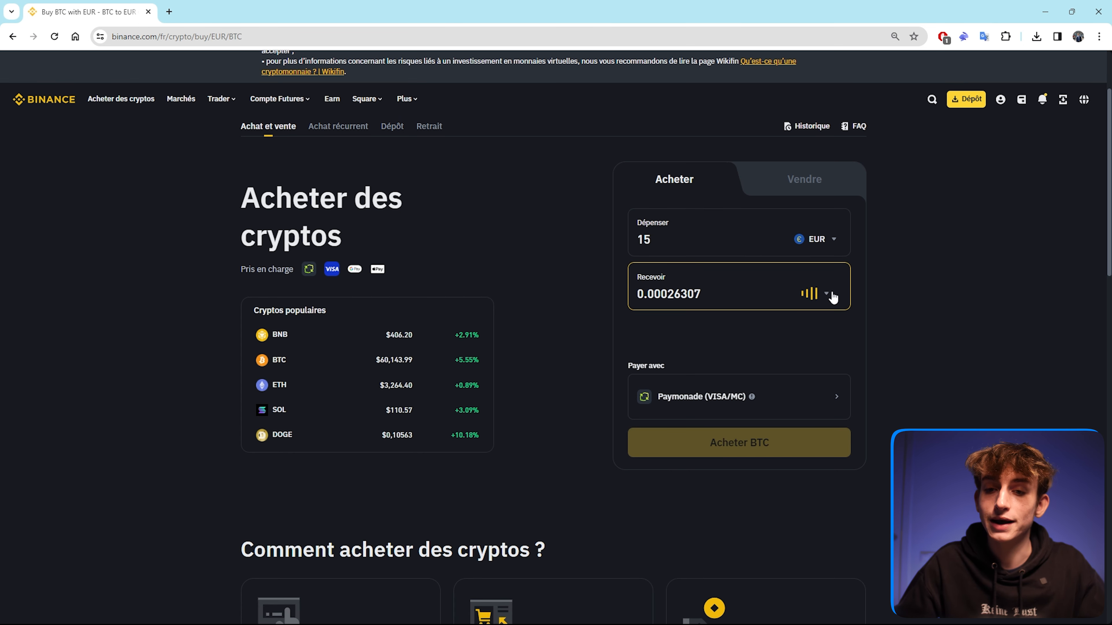
pyautogui.click(823, 297)
pyautogui.click(717, 302)
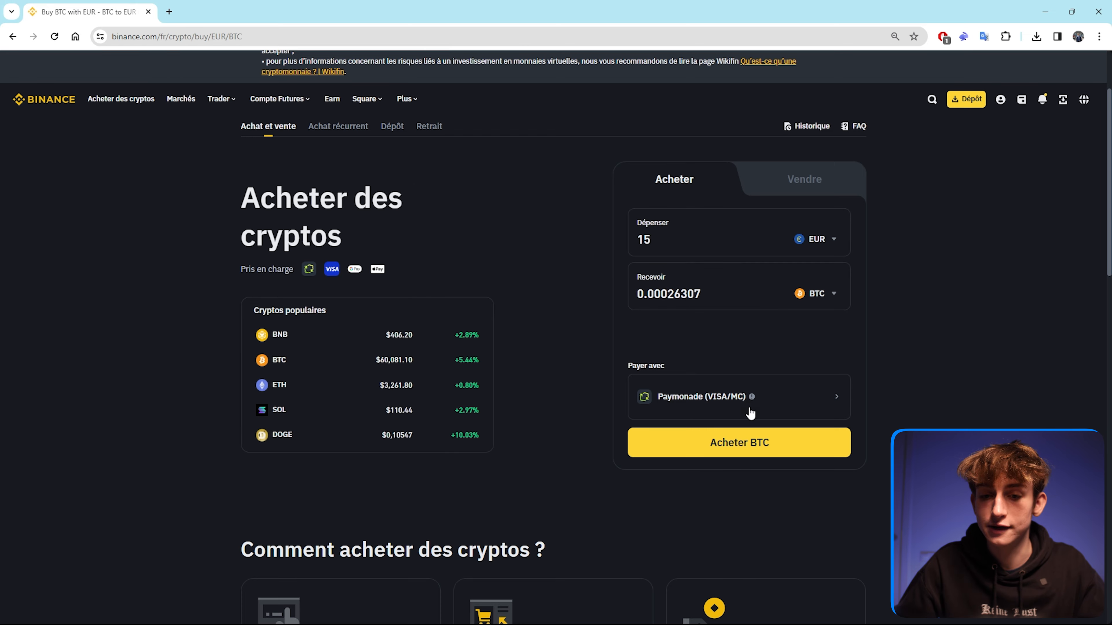
pyautogui.click(779, 412)
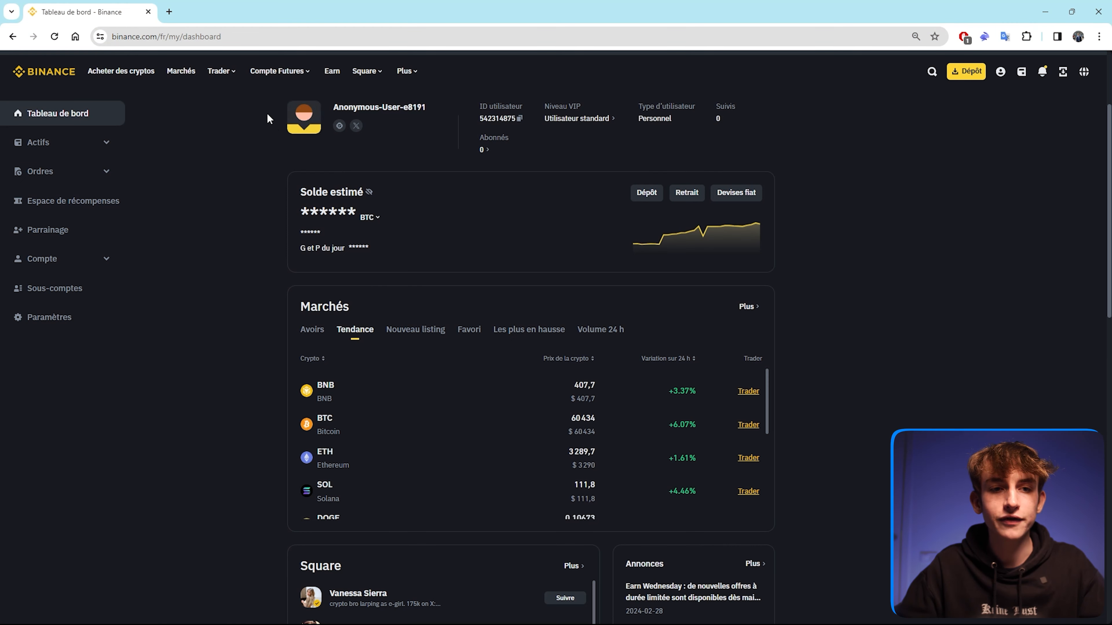
# Step: Go to Binance Convert, switch to Limit mode, and dismiss the intro dialog and tutorial
pyautogui.moveTo(225, 74)
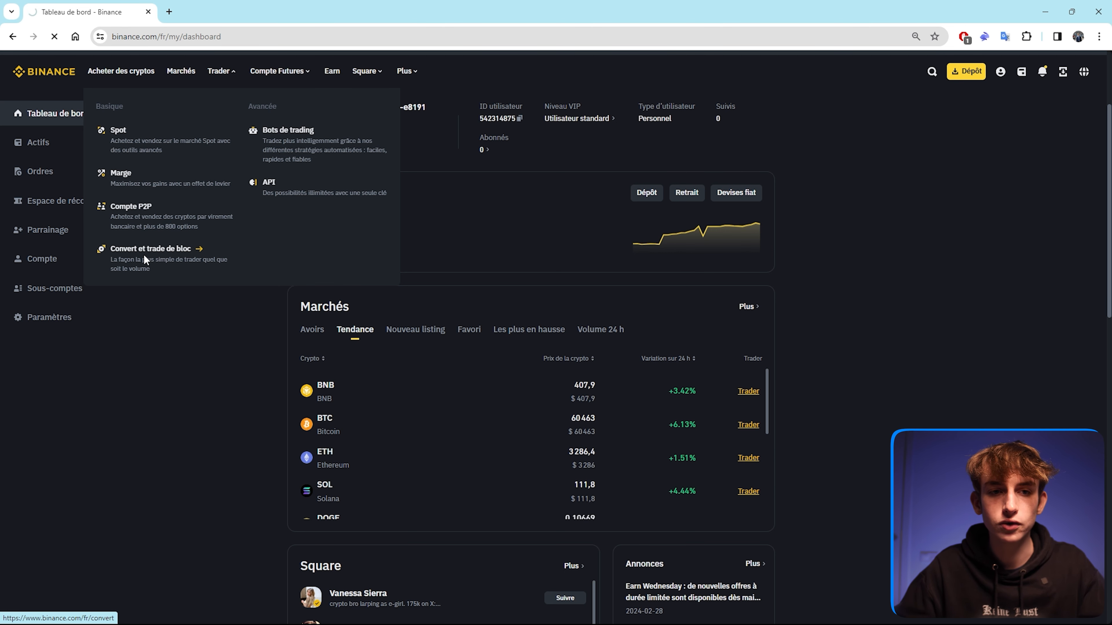
pyautogui.click(145, 257)
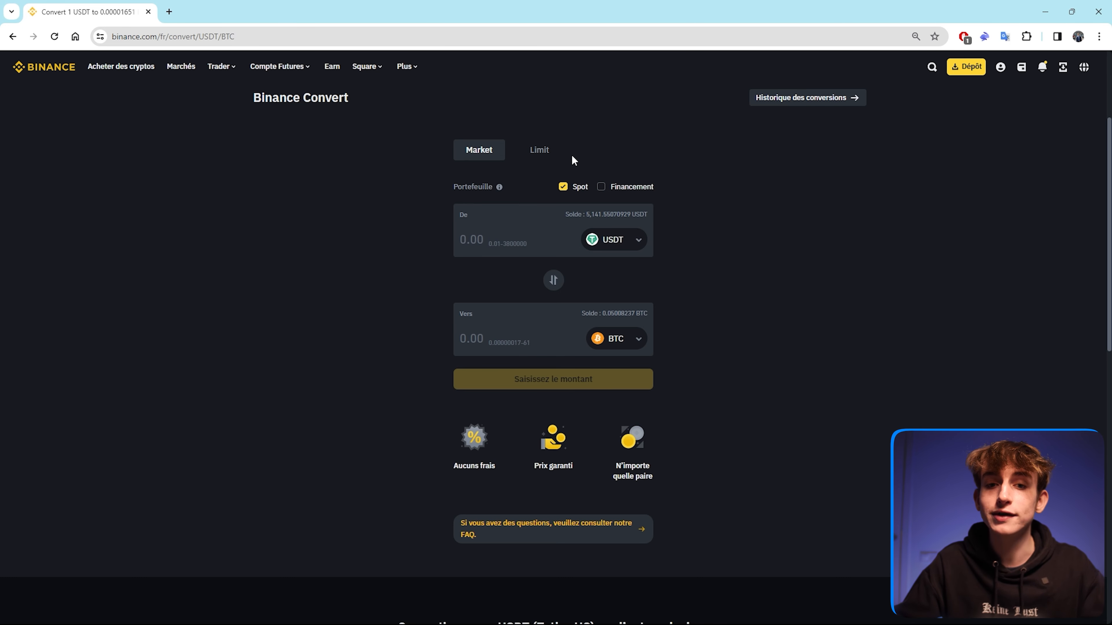
pyautogui.click(543, 151)
pyautogui.scroll(-1, 683, 195)
pyautogui.scroll(1, 692, 199)
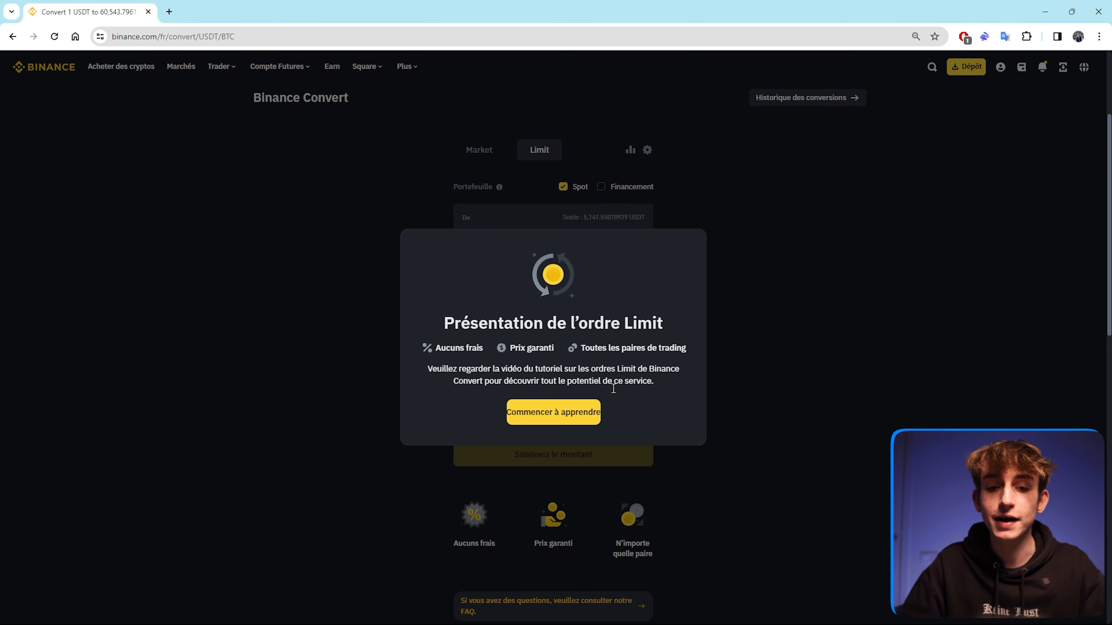
pyautogui.click(554, 412)
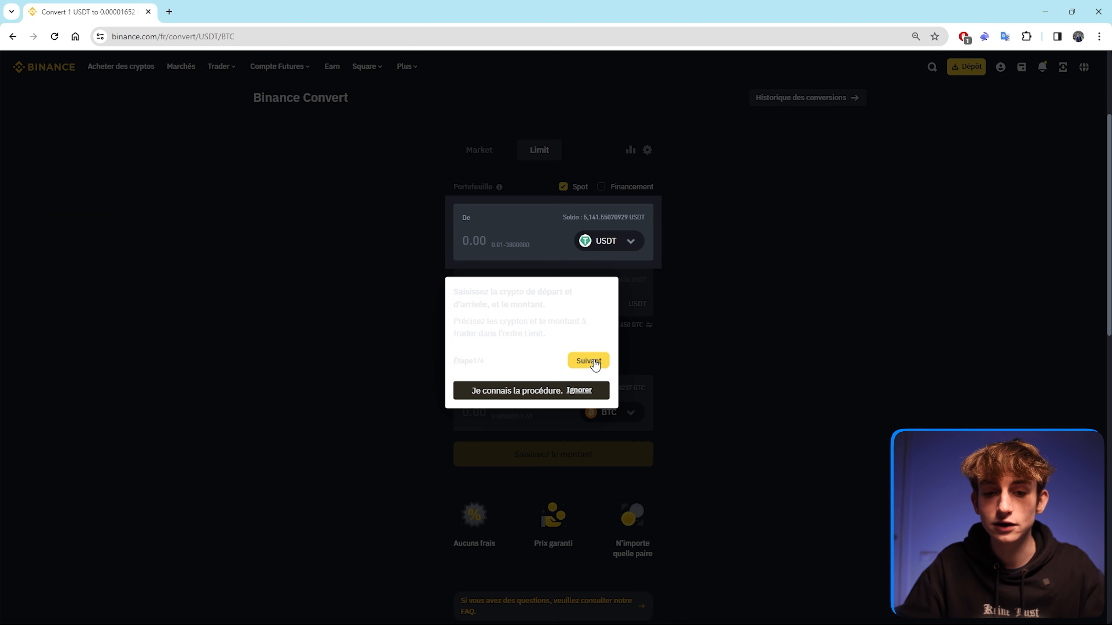
pyautogui.click(579, 393)
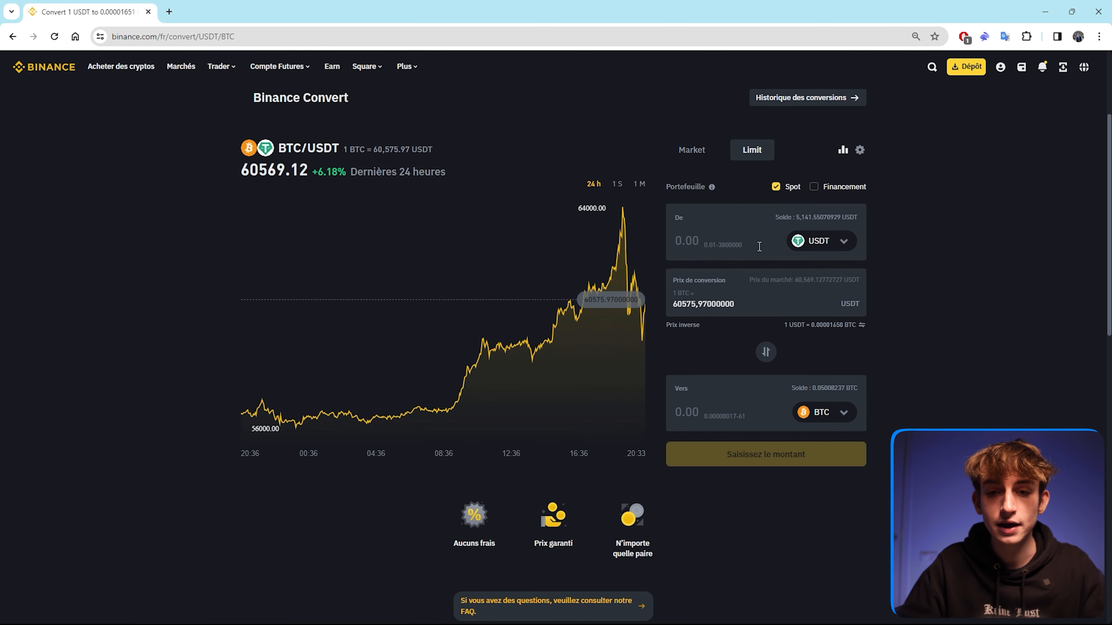
# Step: Enter 100 USDT to convert and set a 58000 conversion price
pyautogui.click(746, 244)
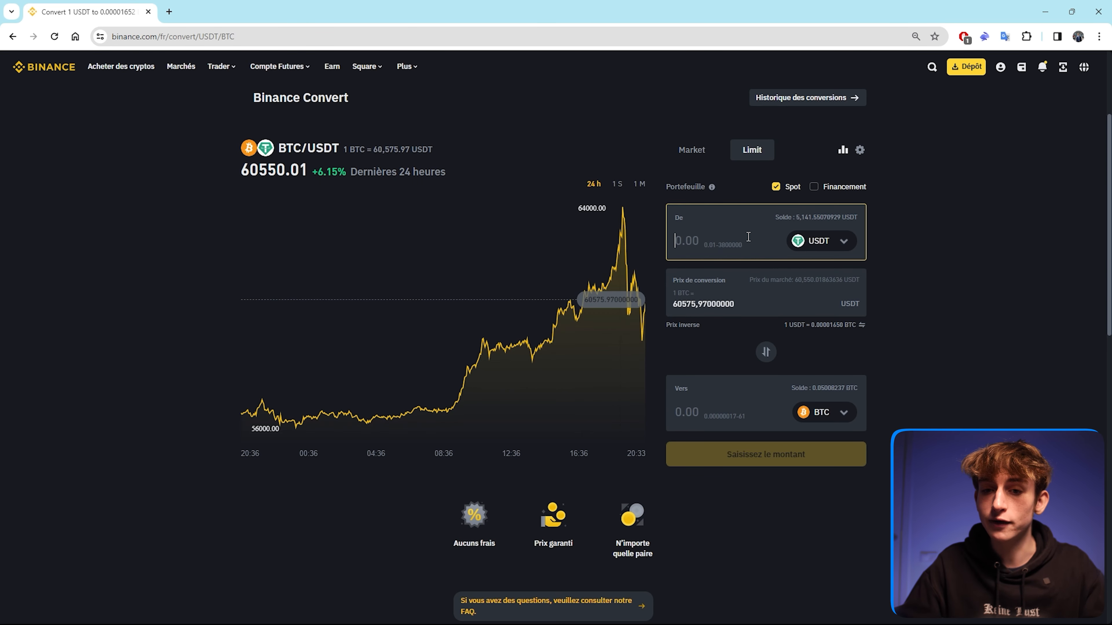
pyautogui.write('100')
pyautogui.click(928, 229)
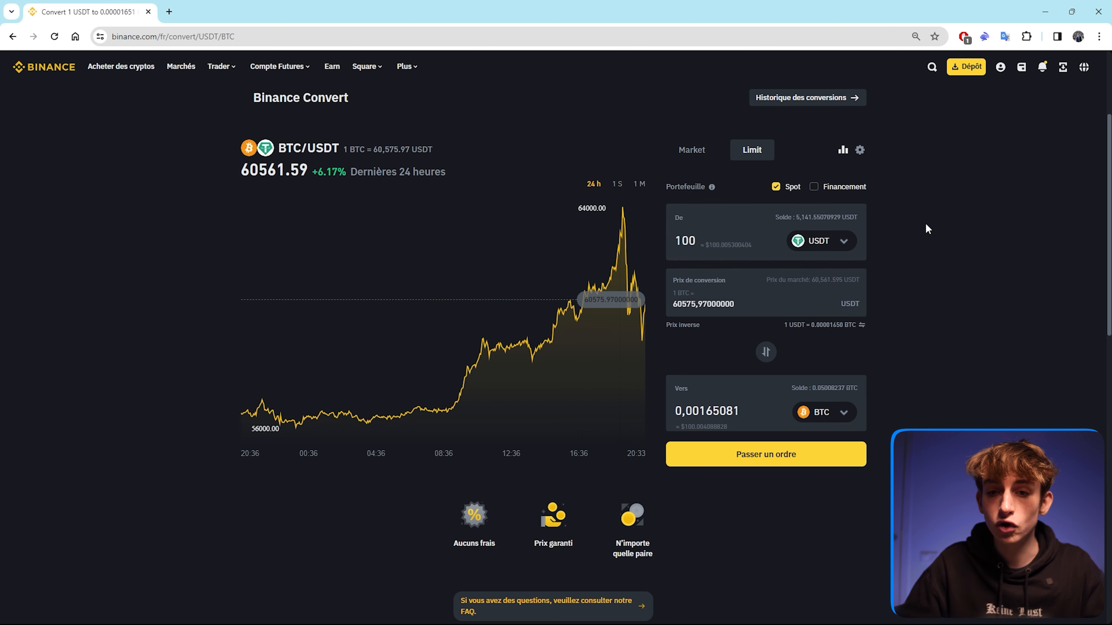
pyautogui.doubleClick(730, 306)
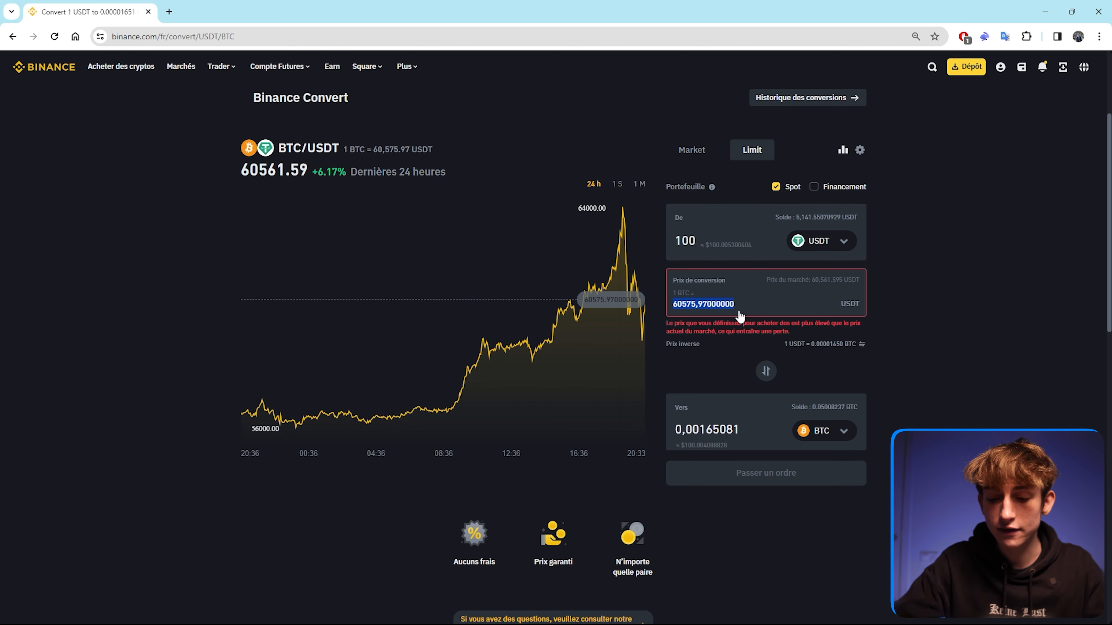
pyautogui.write('58000')
pyautogui.click(967, 284)
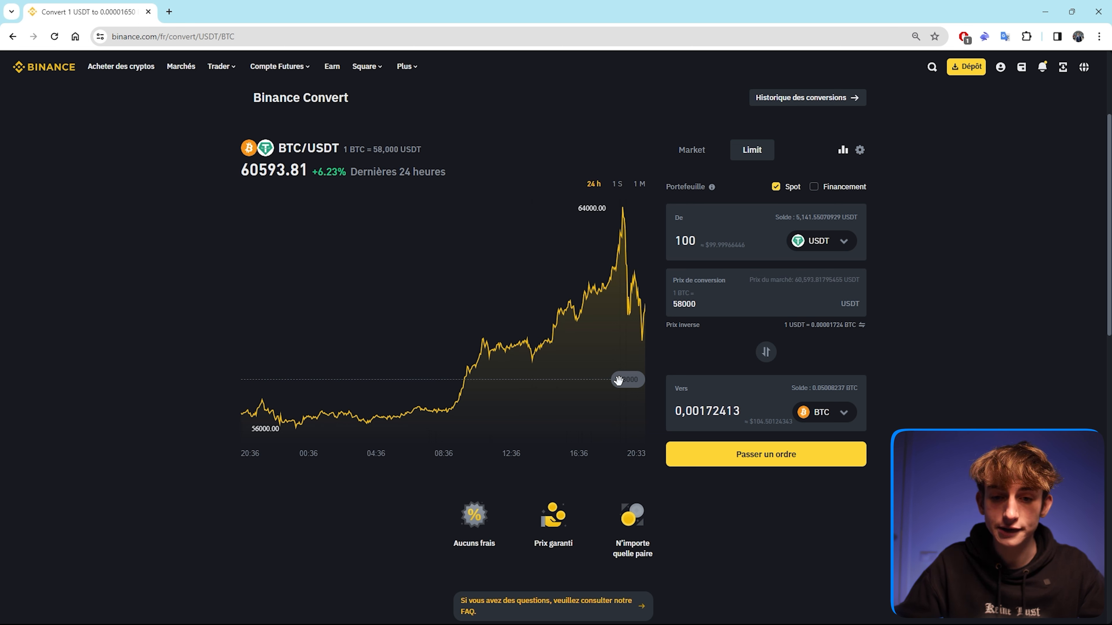
# Step: Drag the limit price on the weekly chart to 56994.80117647, receiving 0.00175454 BTC
pyautogui.moveTo(622, 382); pyautogui.dragTo(588, 375)
pyautogui.click(617, 184)
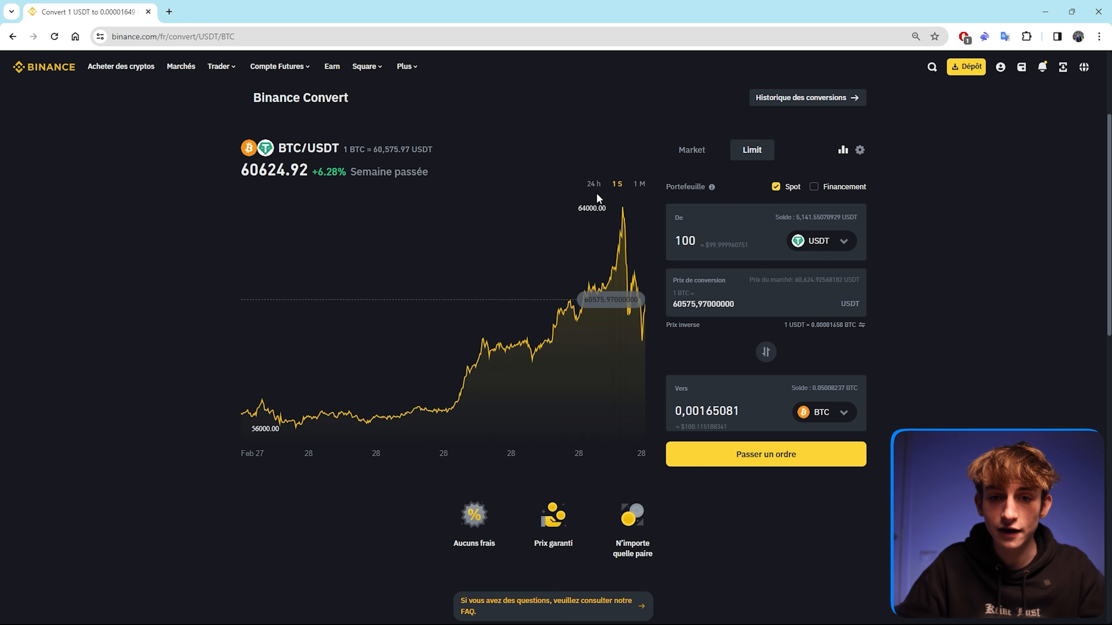
pyautogui.moveTo(616, 253); pyautogui.dragTo(633, 323)
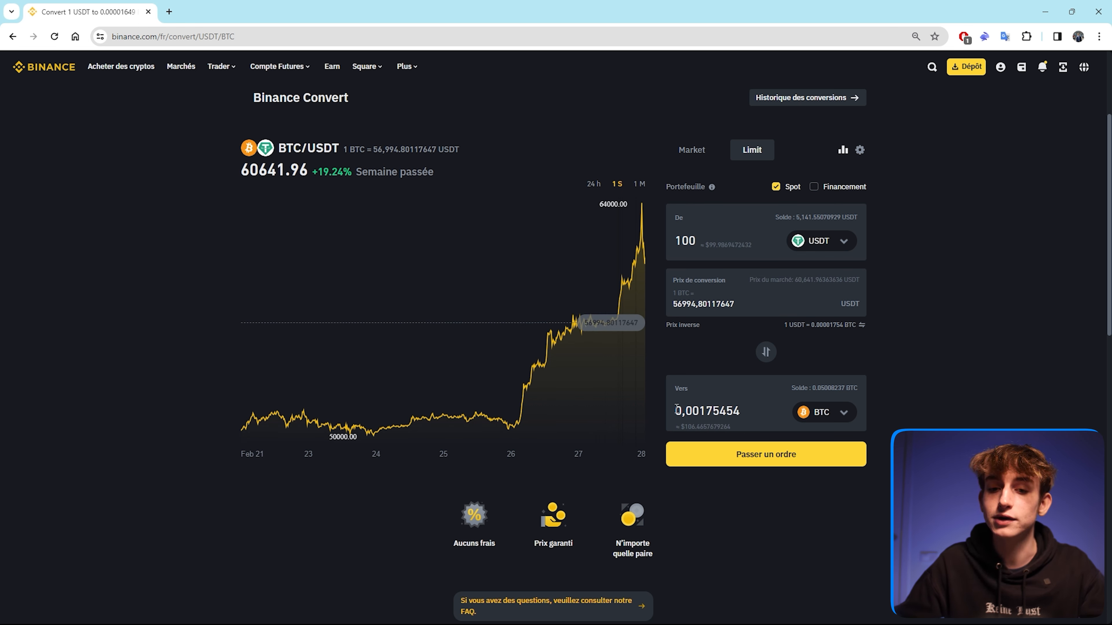
pyautogui.moveTo(677, 409); pyautogui.dragTo(739, 409)
pyautogui.click(917, 314)
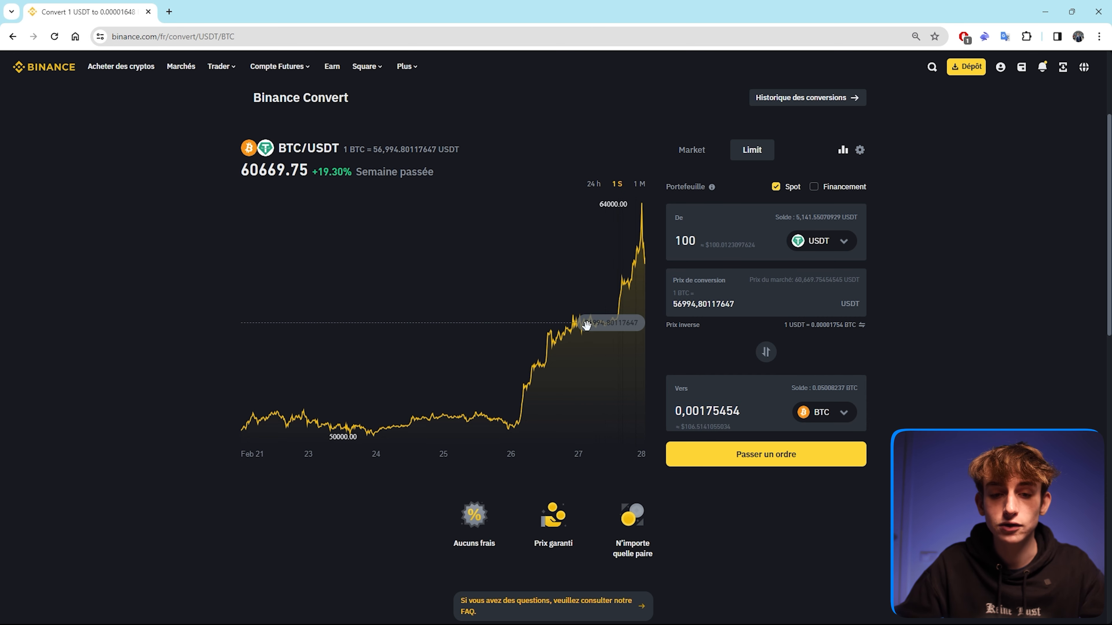
# Step: Review the limit order, then close the review without placing it
pyautogui.click(777, 460)
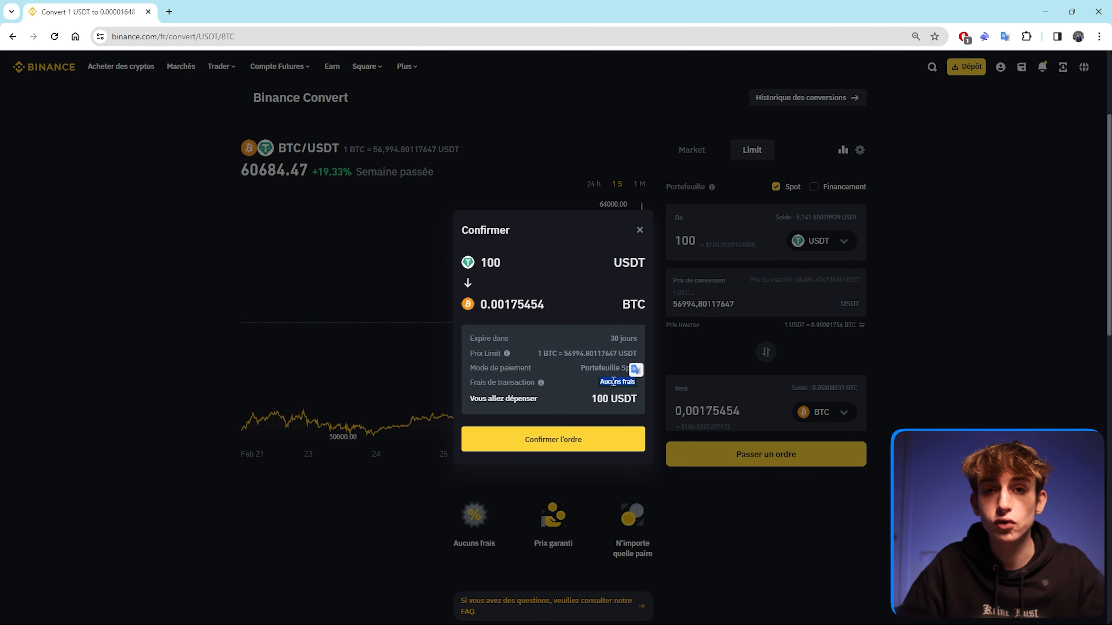
pyautogui.click(610, 380)
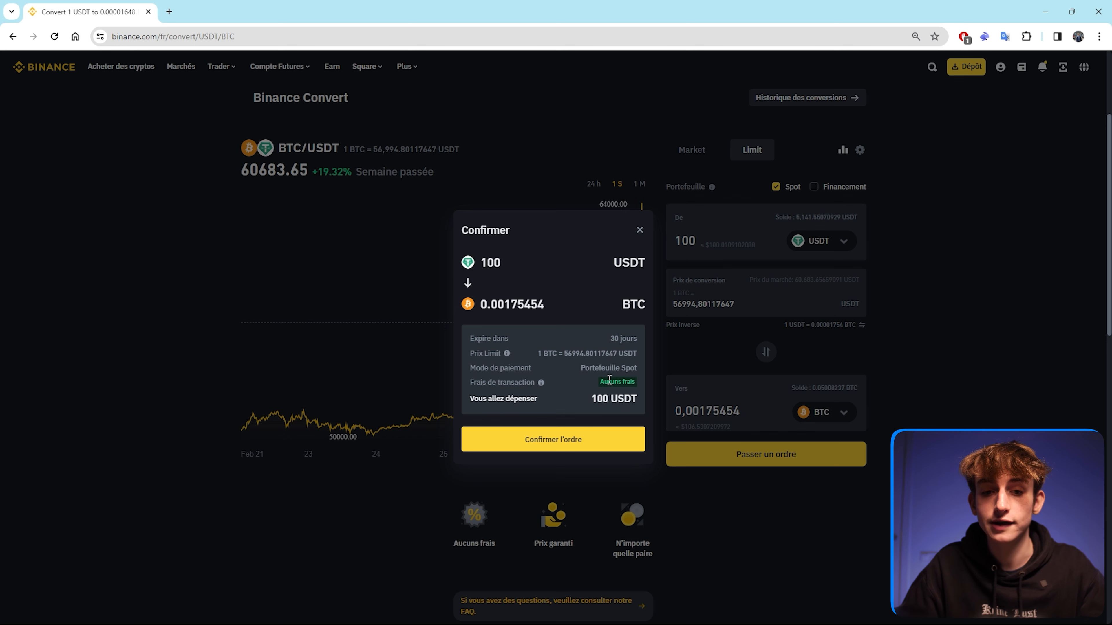
pyautogui.click(636, 275)
pyautogui.click(638, 230)
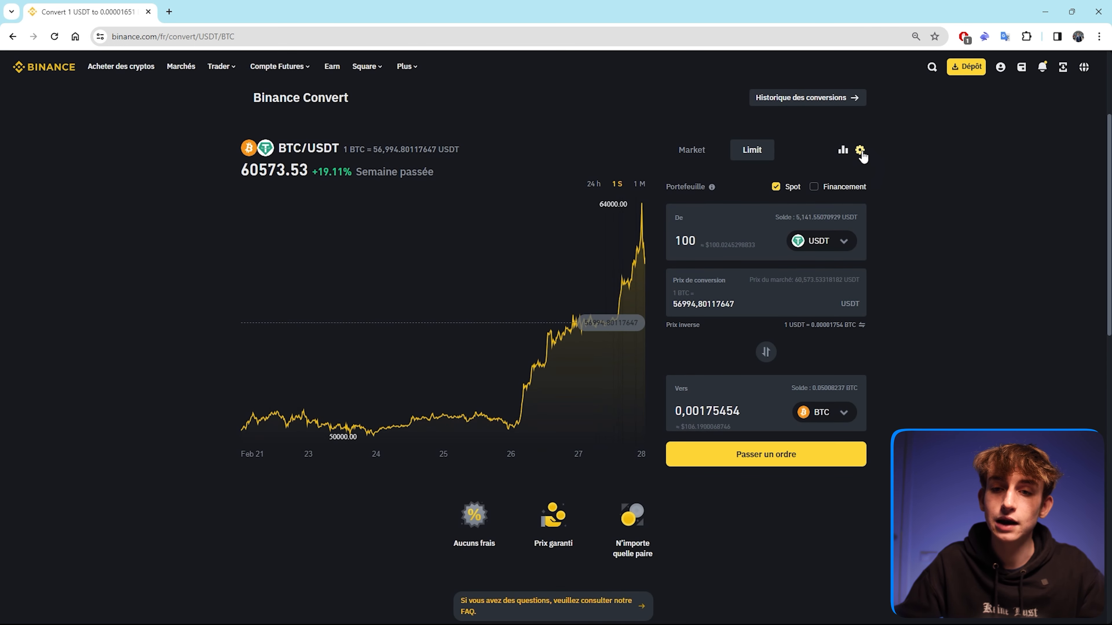
# Step: Set the limit order's expiry to 1 jour
pyautogui.click(860, 150)
pyautogui.click(613, 349)
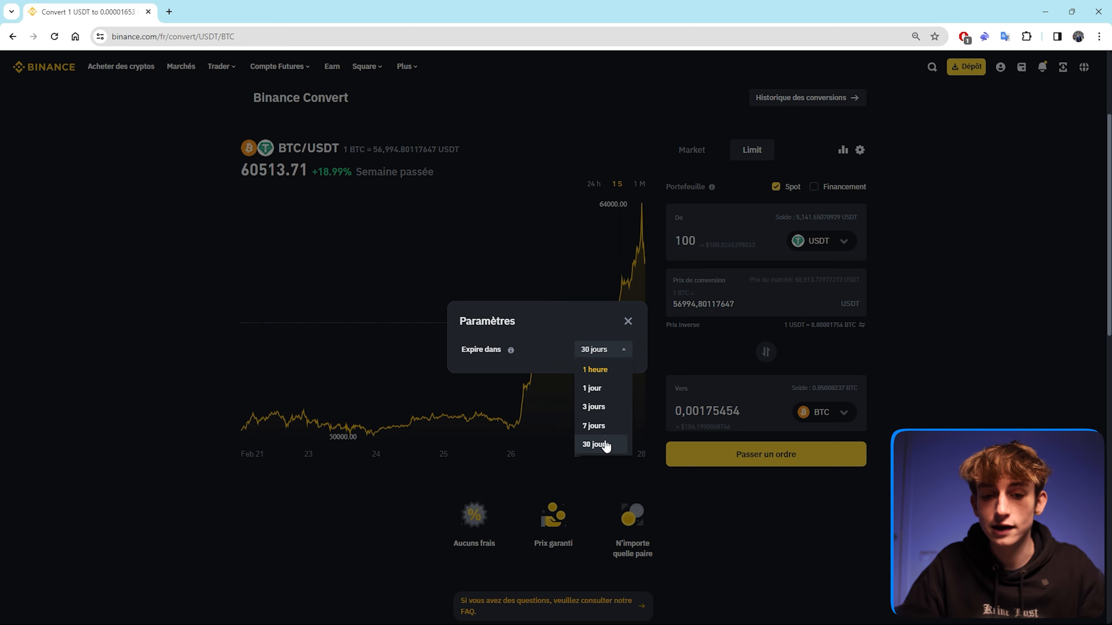
pyautogui.scroll(-2, 603, 446)
pyautogui.scroll(2, 605, 446)
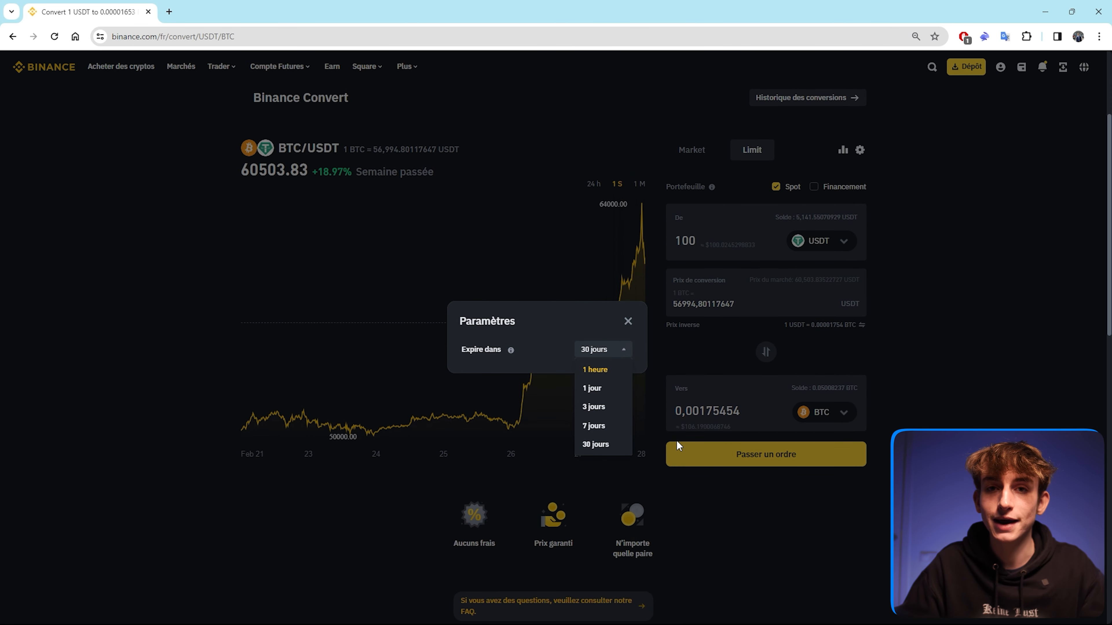
pyautogui.click(615, 388)
pyautogui.click(724, 301)
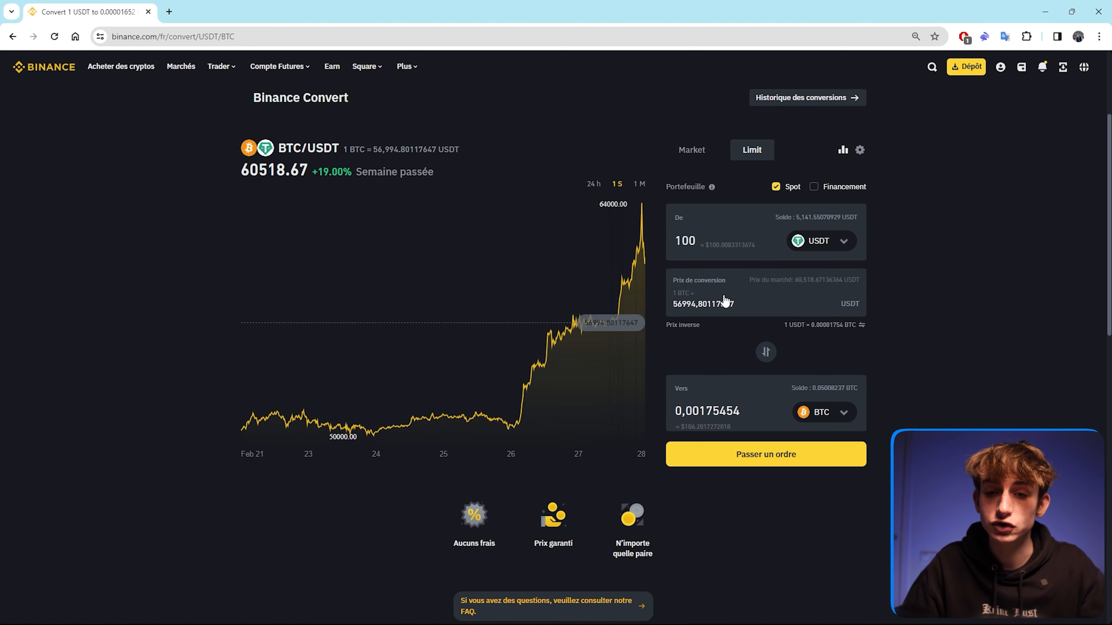
# Step: Place the 100 USDT limit order and view it in the conversion orders list
pyautogui.click(818, 456)
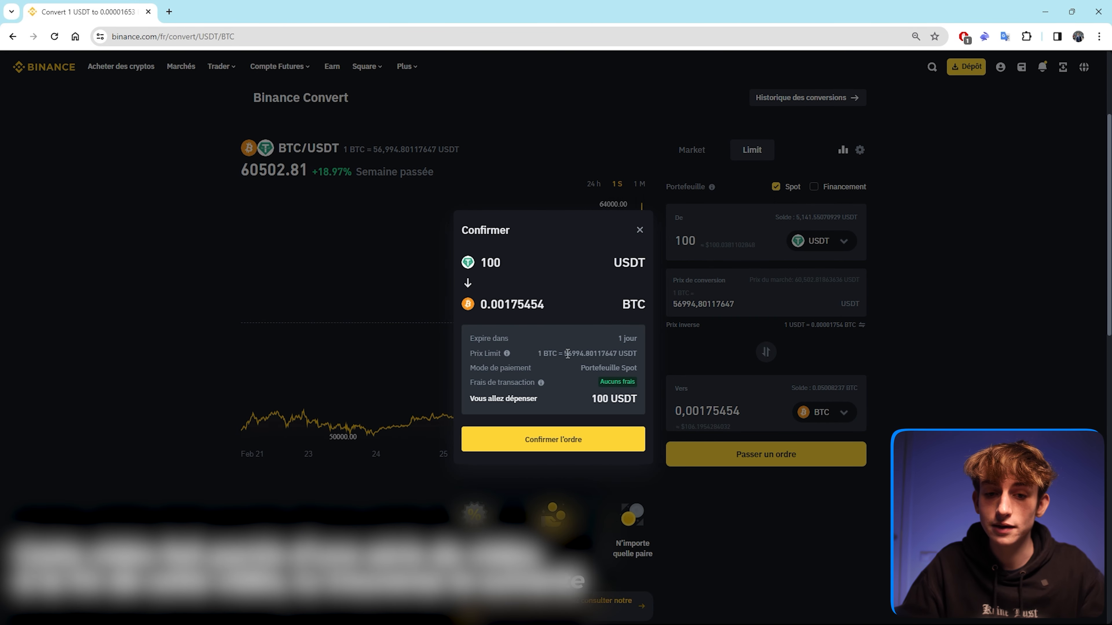
pyautogui.click(603, 437)
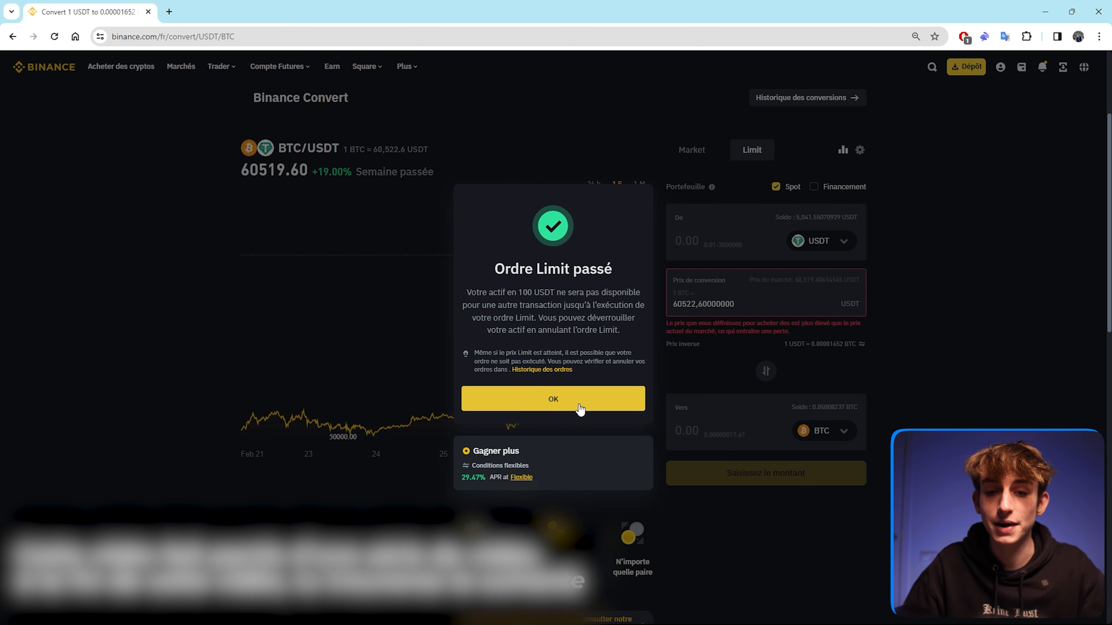
pyautogui.click(580, 410)
pyautogui.scroll(1, 788, 249)
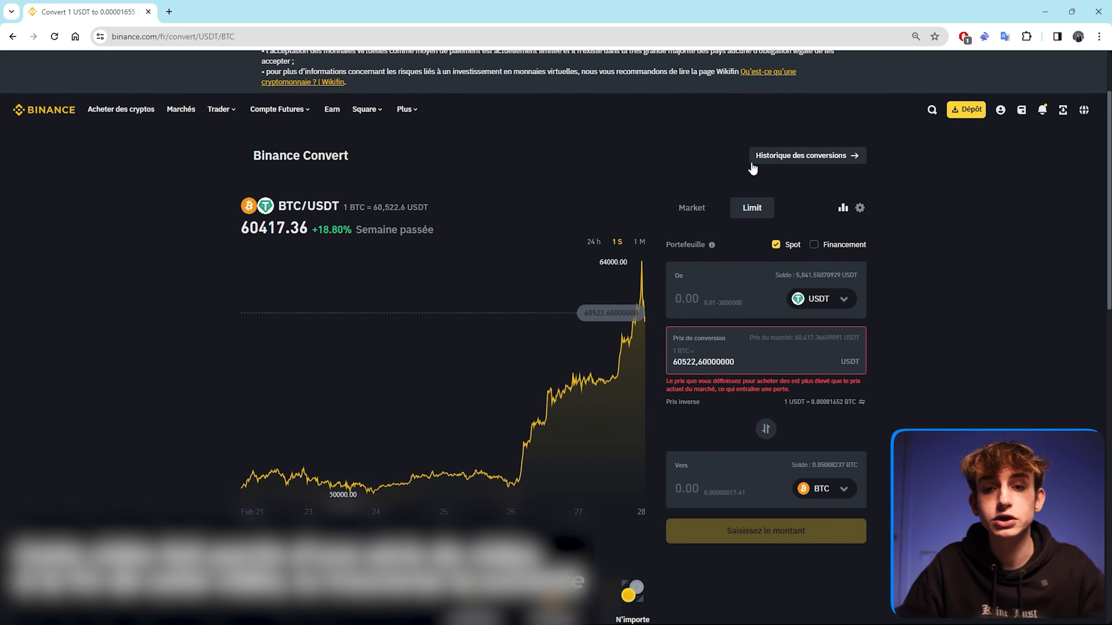
pyautogui.click(825, 163)
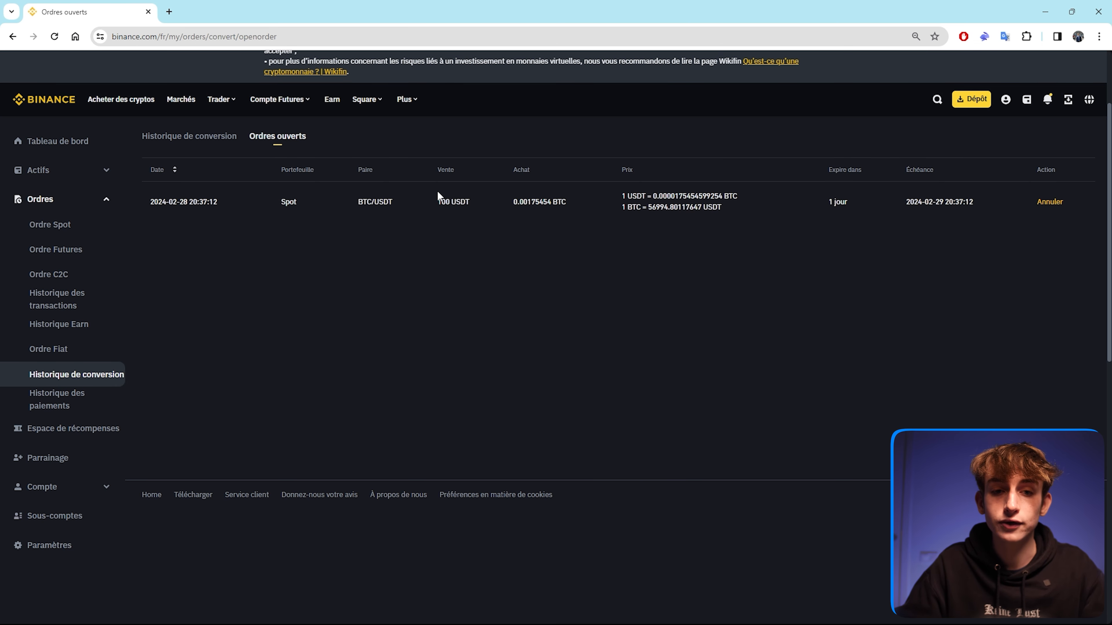
pyautogui.moveTo(146, 199); pyautogui.dragTo(810, 196)
# Step: Enter 100 USDT on the Market tab and preview the 0,00165228 BTC quote without converting
pyautogui.click(885, 242)
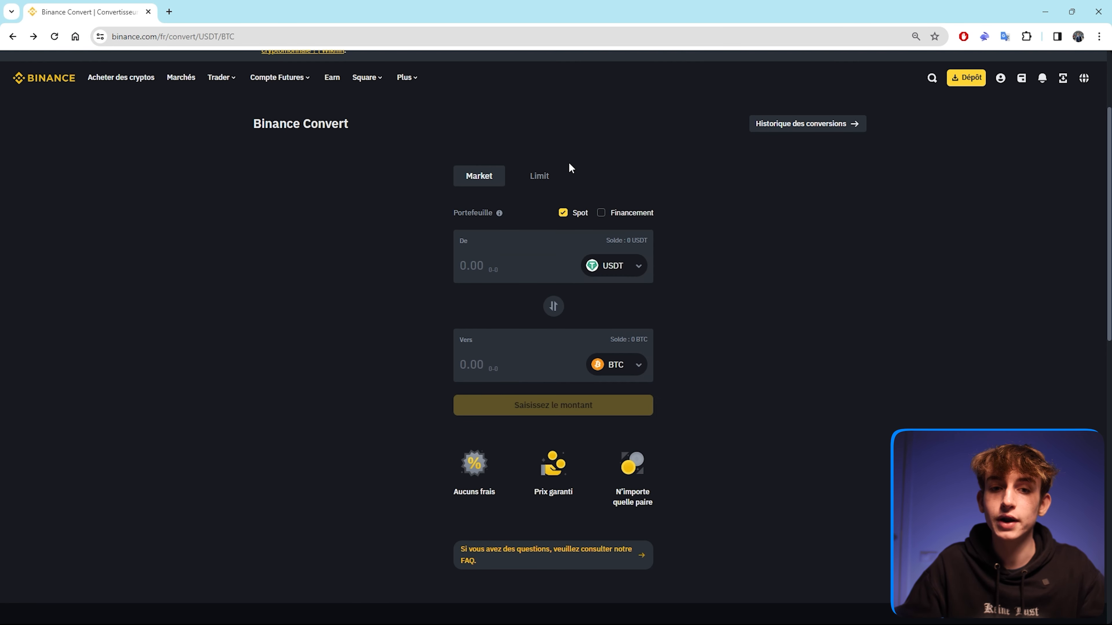
pyautogui.scroll(-1, 487, 183)
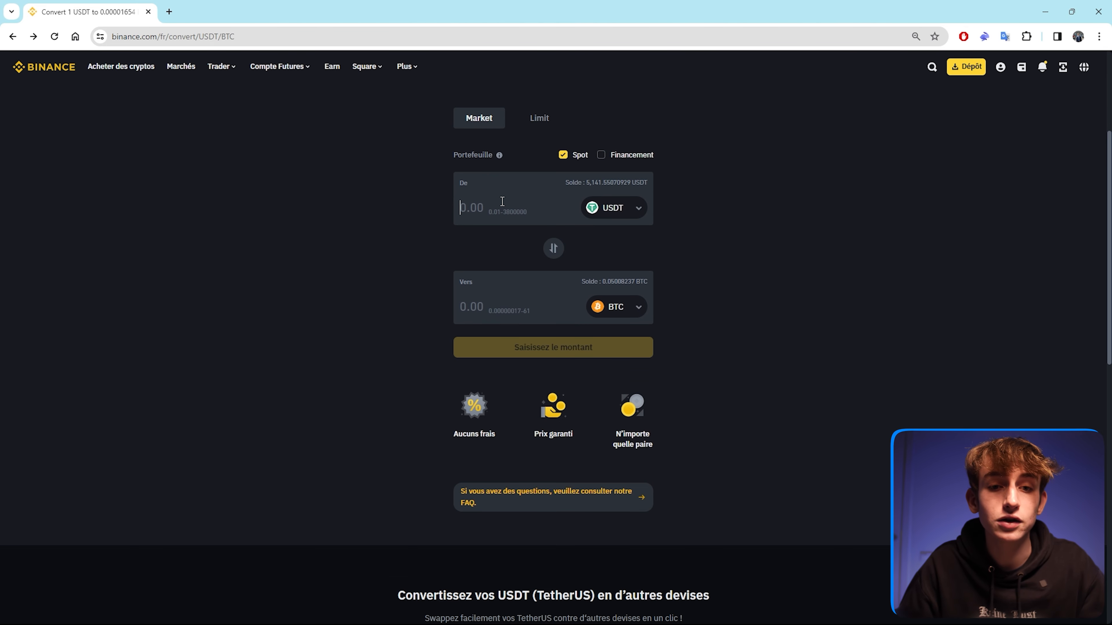
pyautogui.write('100')
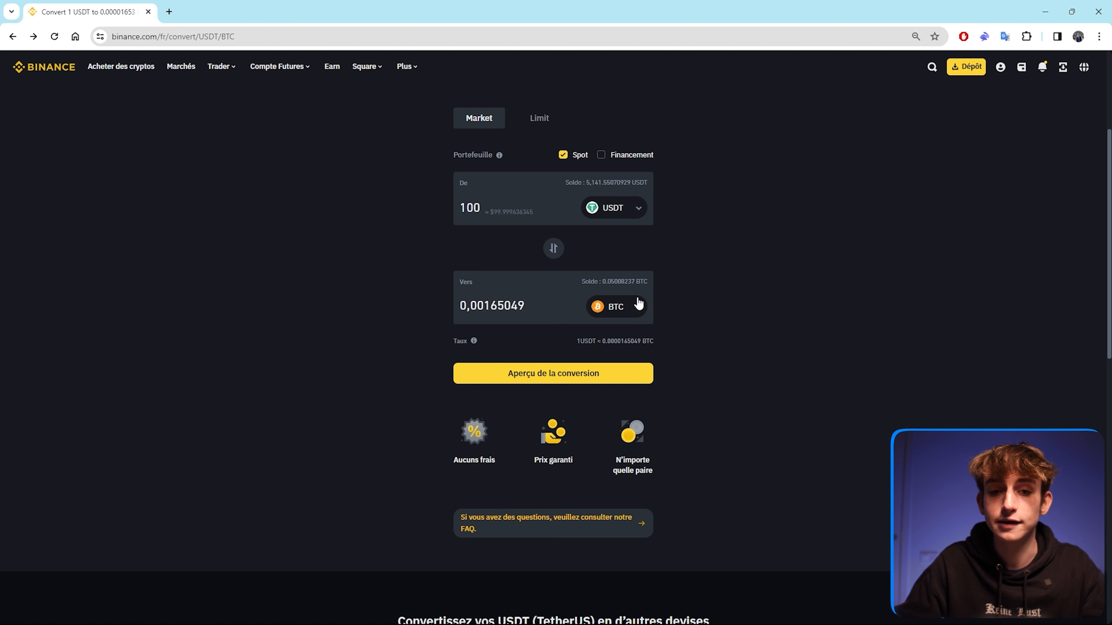
pyautogui.click(543, 375)
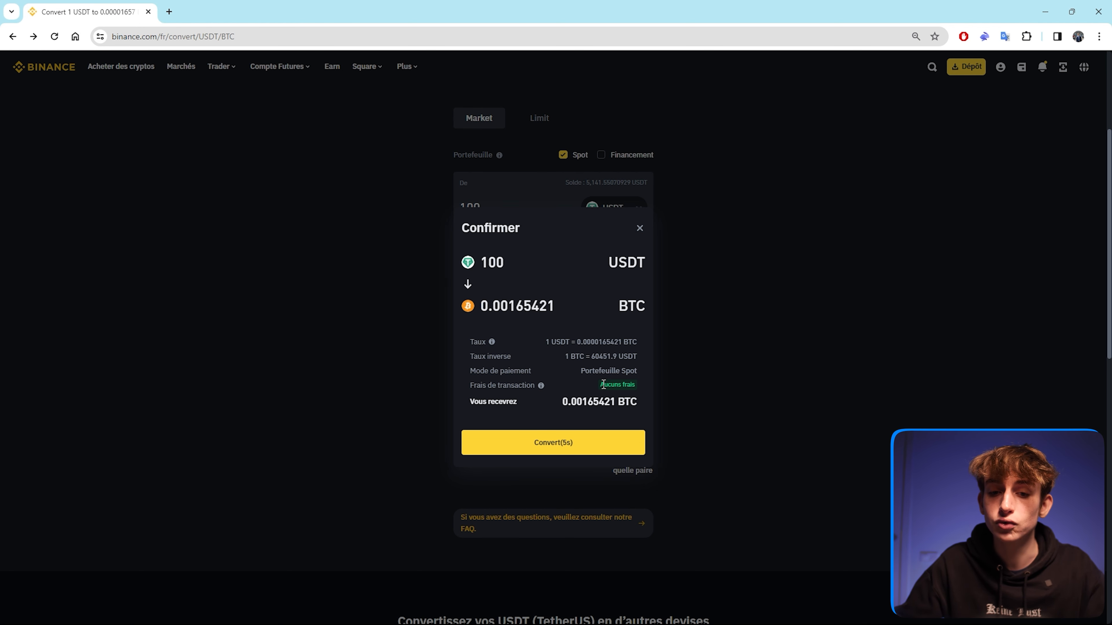
pyautogui.click(637, 222)
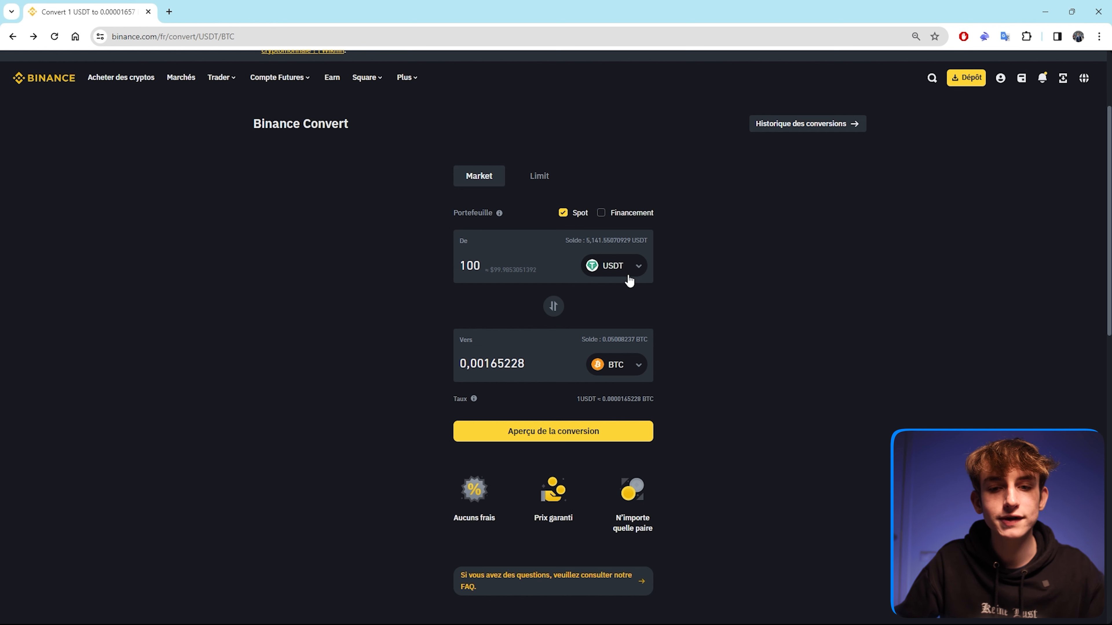
# Step: Switch the conversion's source currency to ETH and browse the currency list
pyautogui.click(615, 268)
pyautogui.write('et')
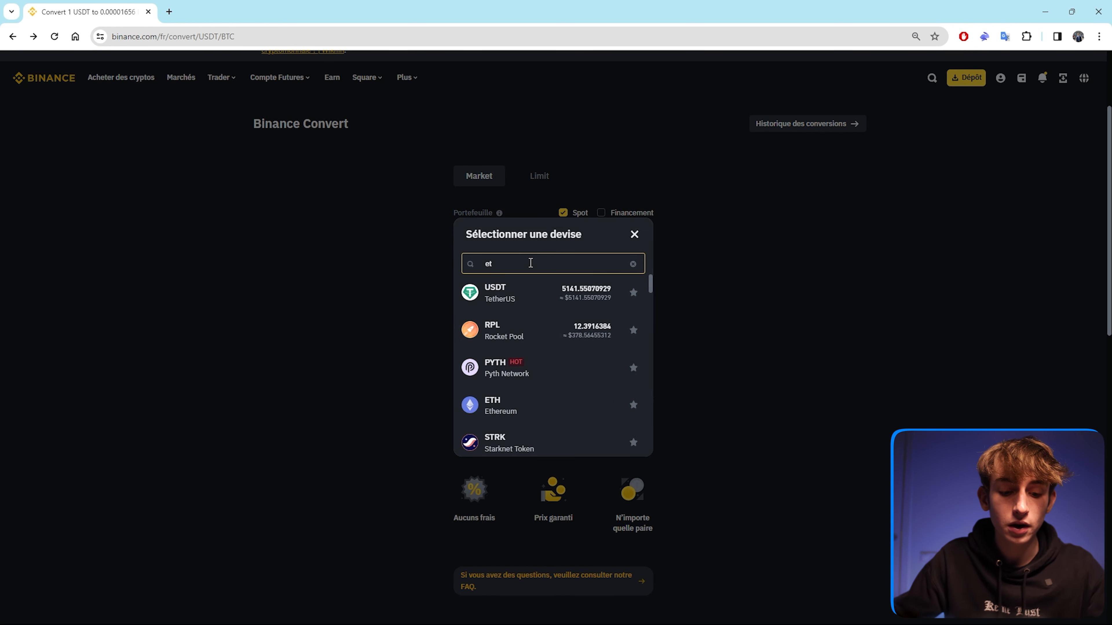
pyautogui.write('h')
pyautogui.click(541, 324)
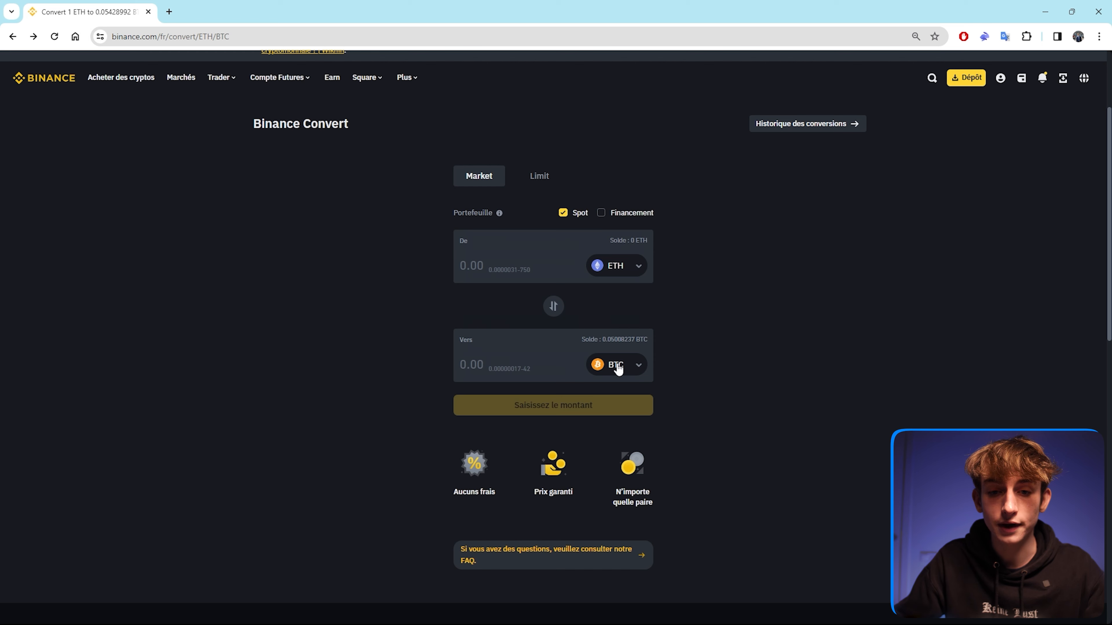
pyautogui.click(629, 266)
pyautogui.scroll(-5, 577, 353)
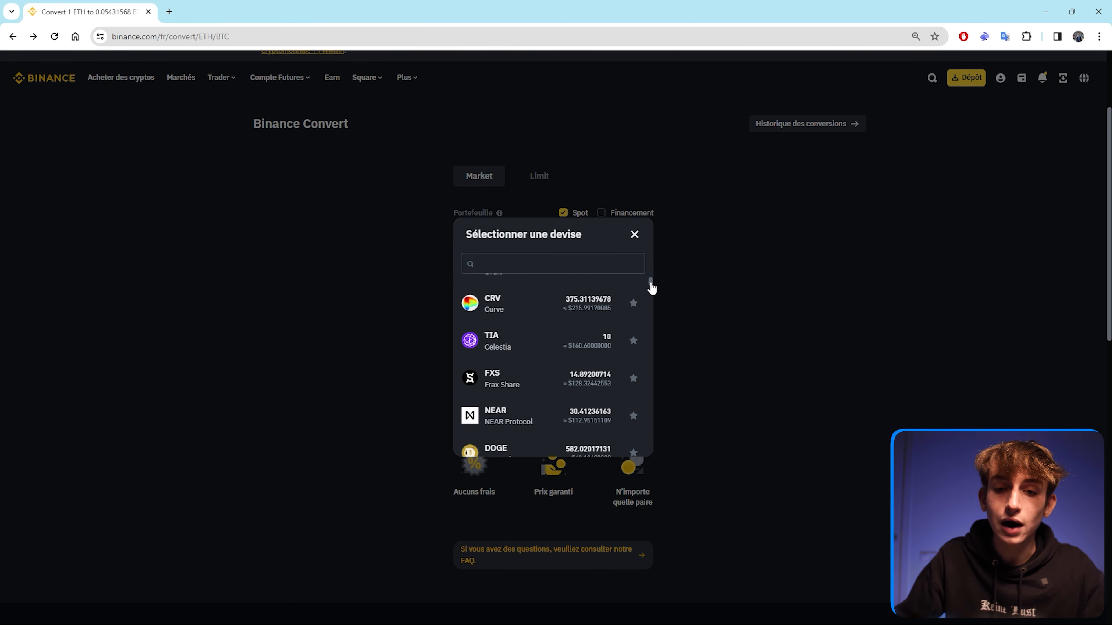
pyautogui.moveTo(652, 287); pyautogui.dragTo(654, 459)
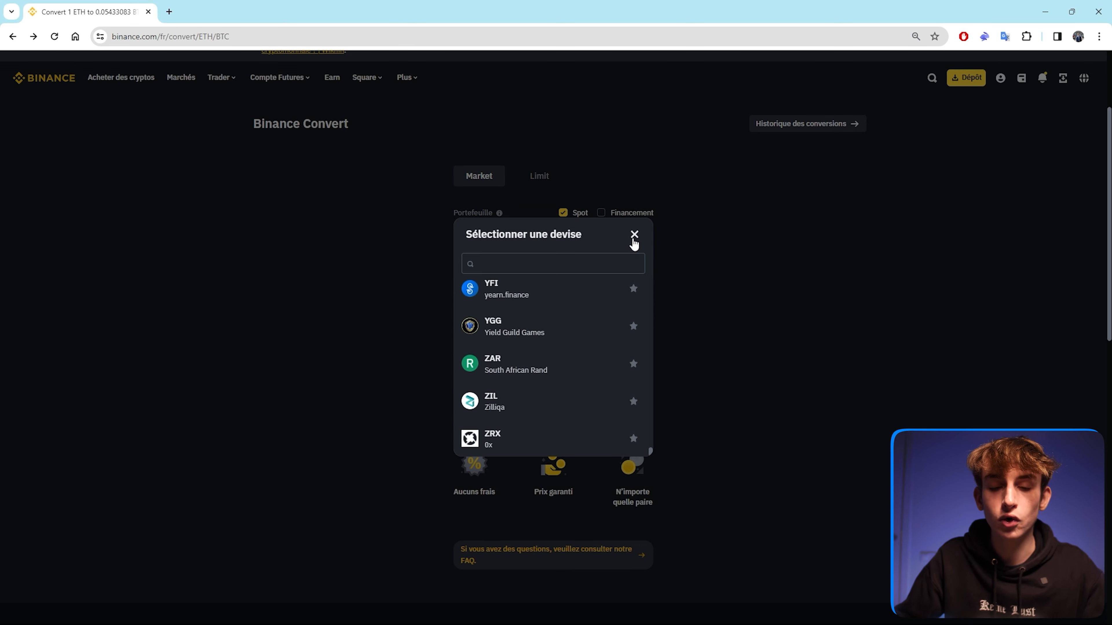
pyautogui.click(633, 237)
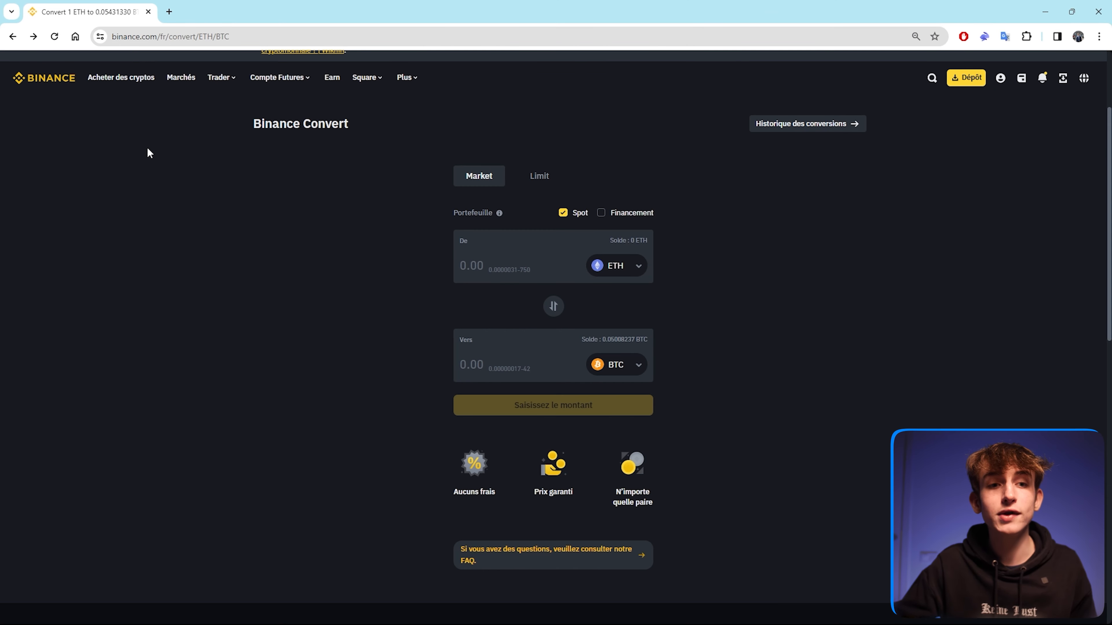
# Step: Open the BTC/USDT spot trading page and toggle the order form between Market and Limit
pyautogui.moveTo(215, 84)
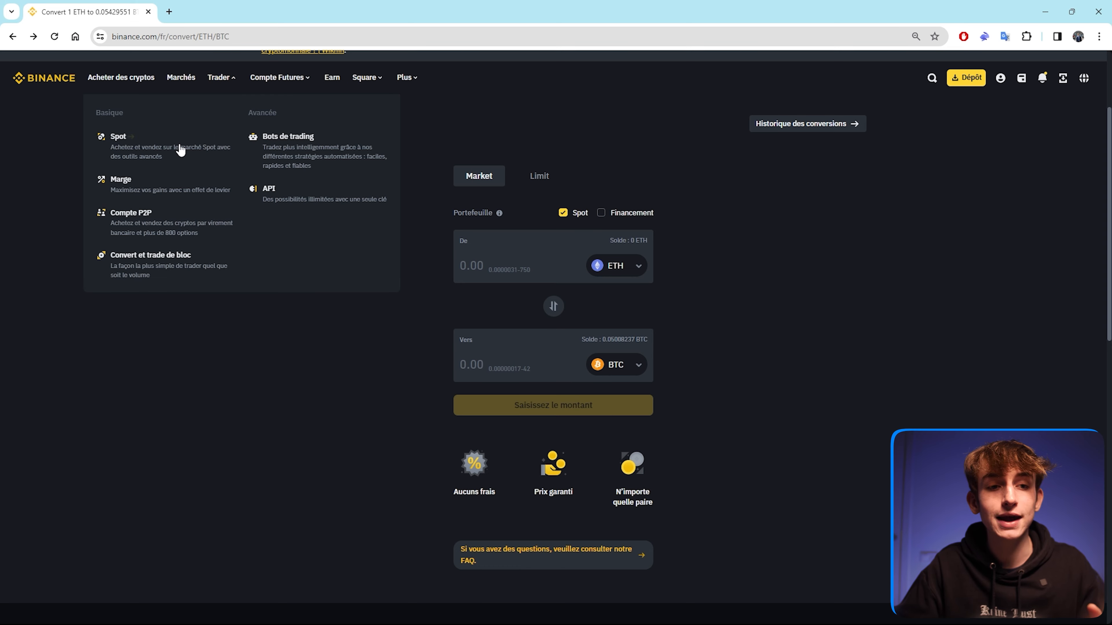
pyautogui.click(150, 149)
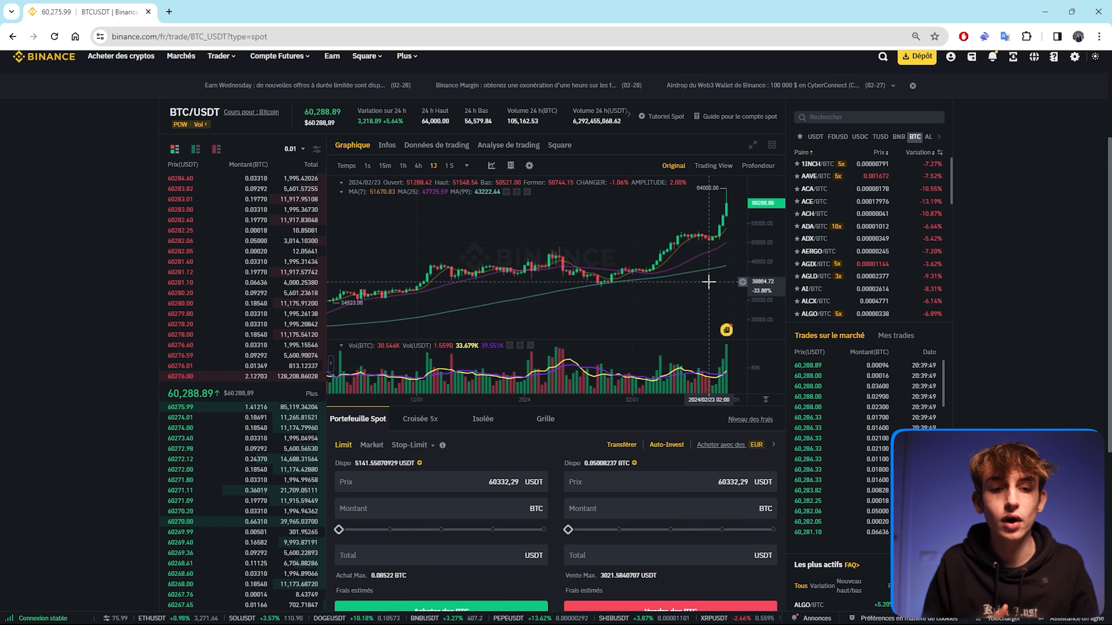
pyautogui.click(372, 447)
pyautogui.click(344, 445)
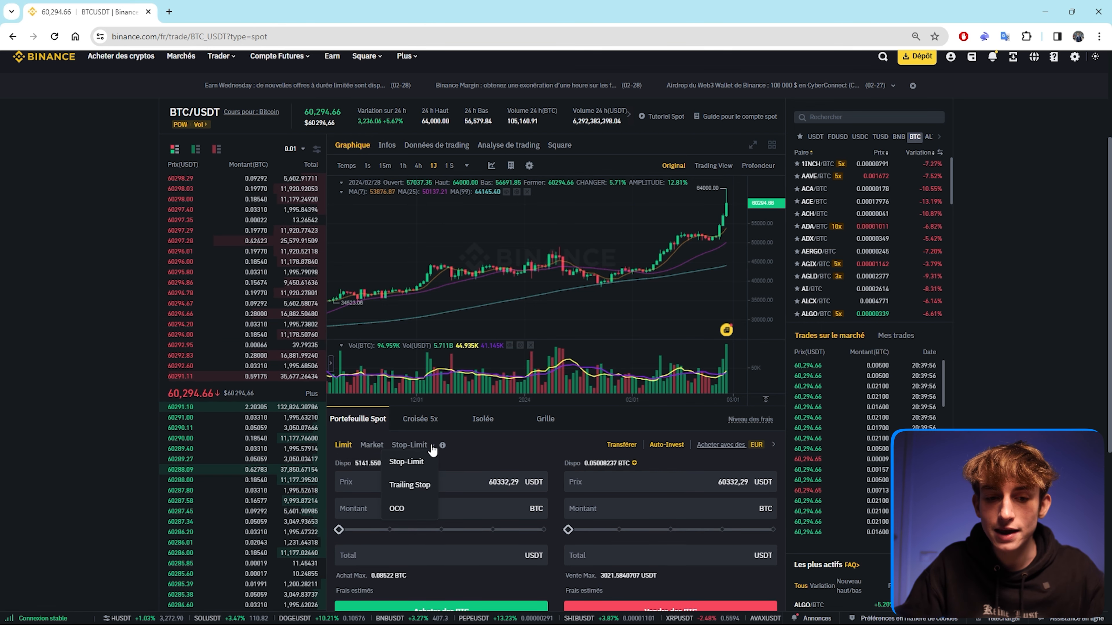
pyautogui.moveTo(423, 454)
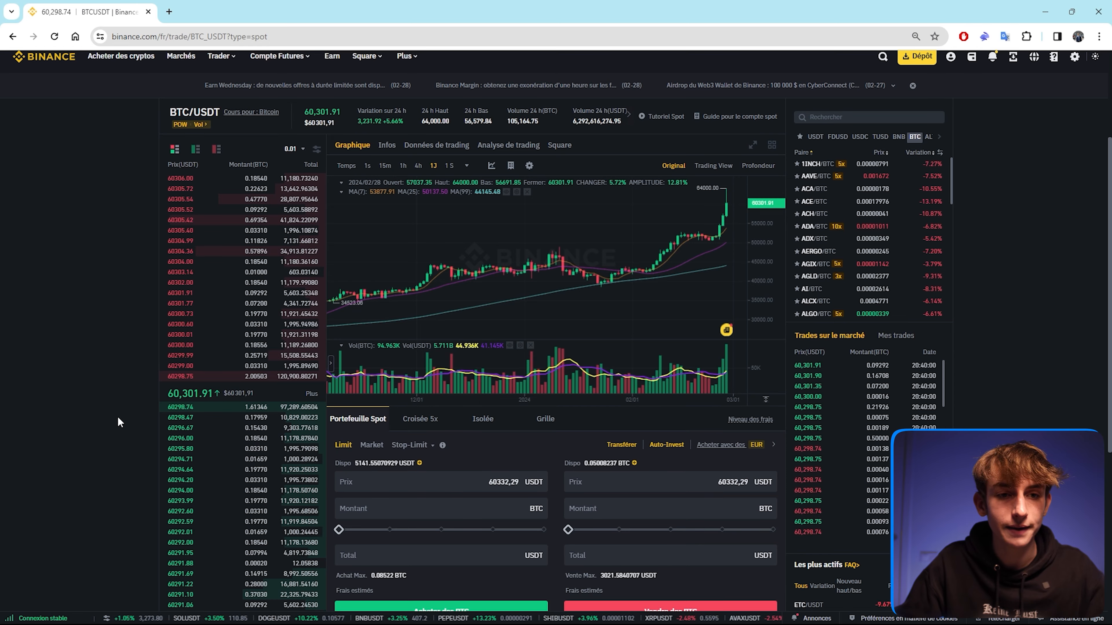
pyautogui.scroll(1, 117, 417)
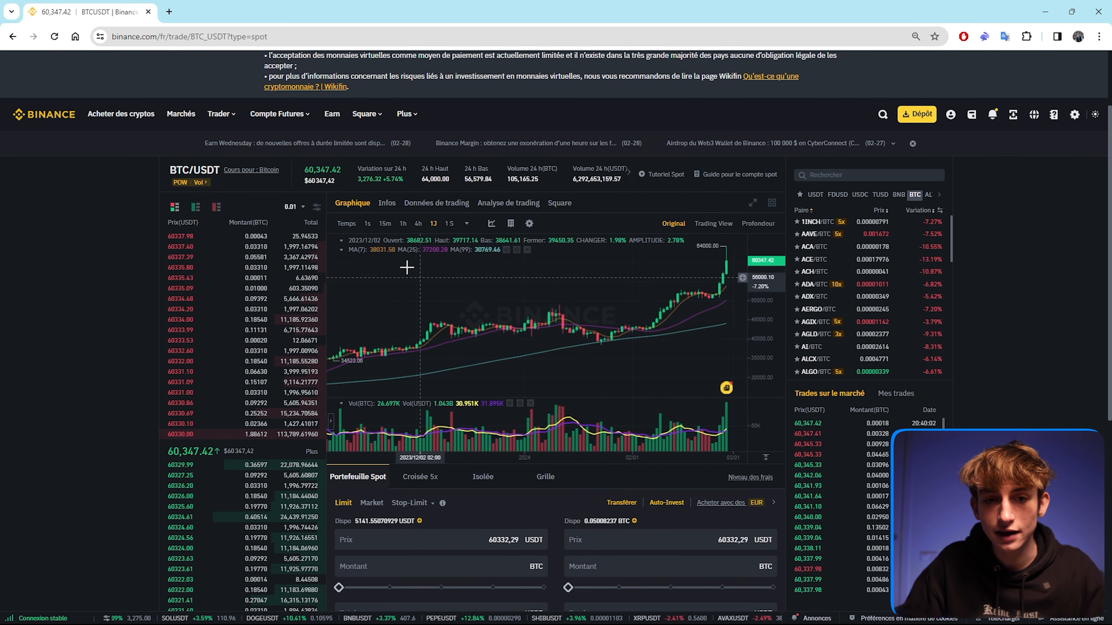
# Step: Try 4h then daily candles, view Bitcoin info and trading data, then return to the chart
pyautogui.click(419, 224)
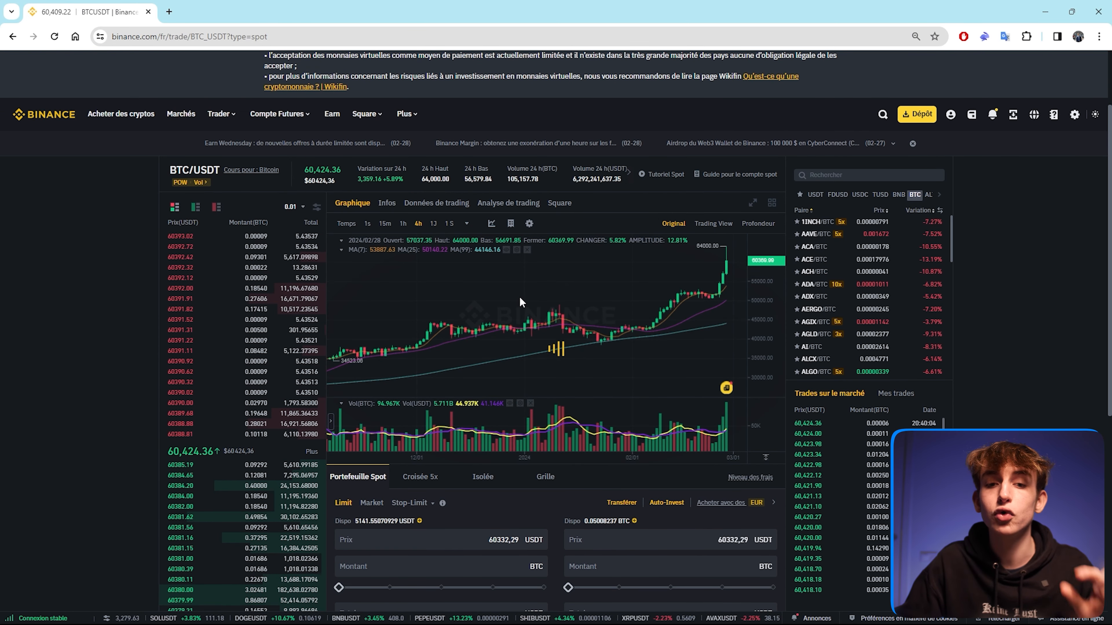
pyautogui.click(433, 225)
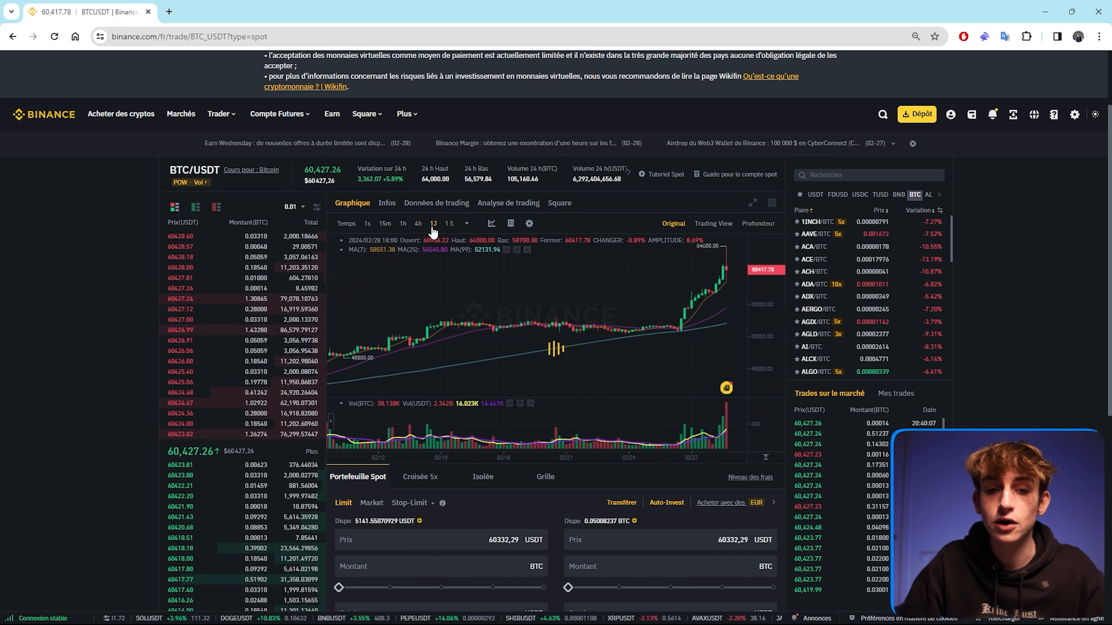
pyautogui.click(382, 206)
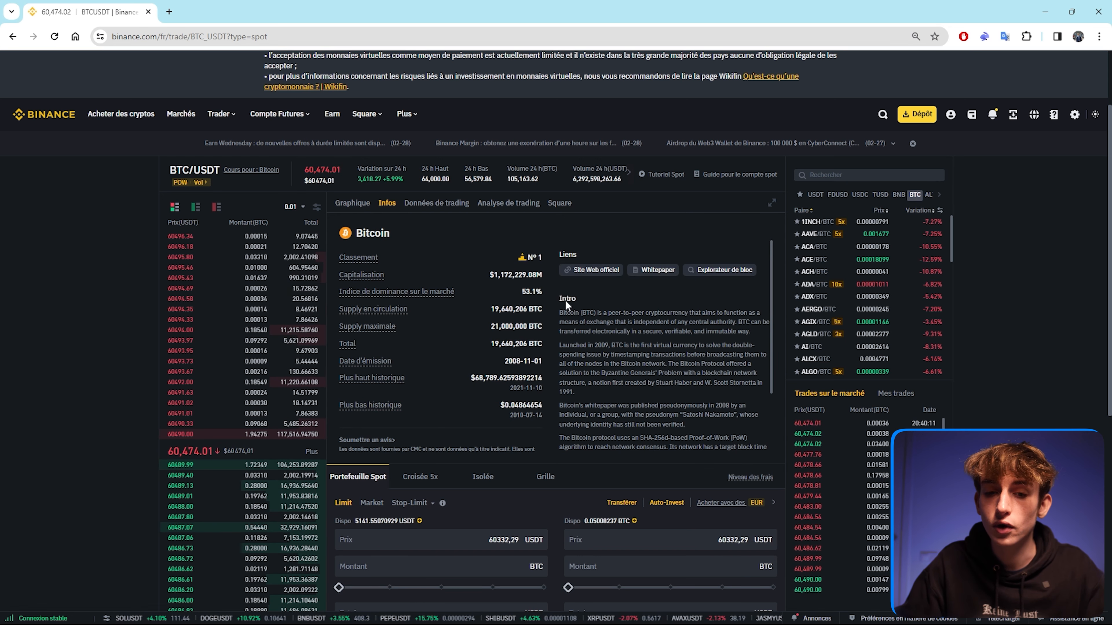
pyautogui.click(428, 208)
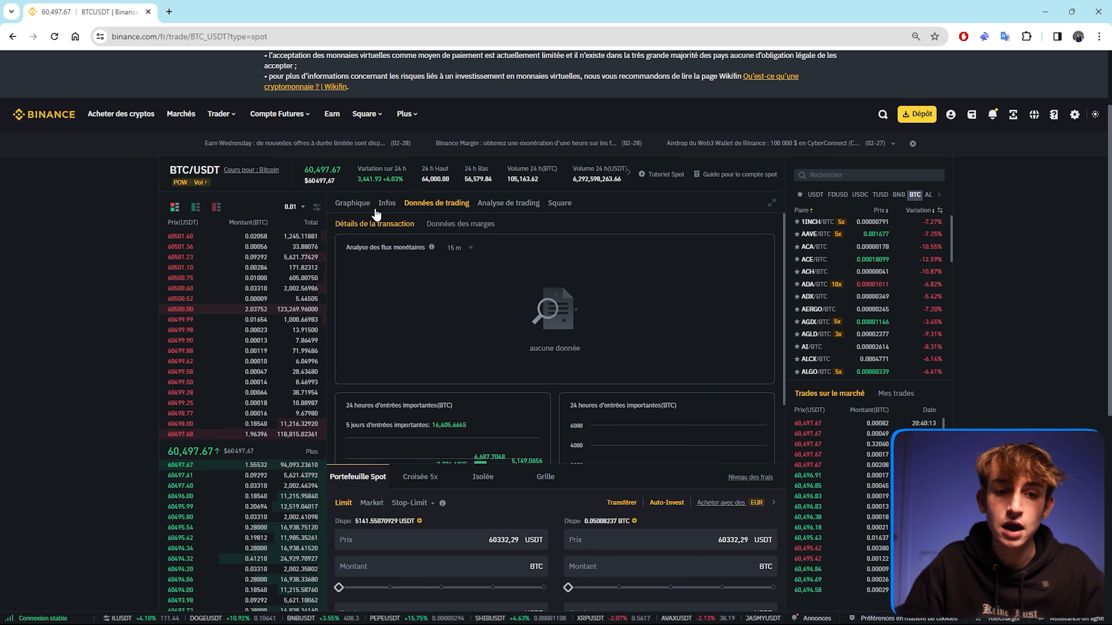
pyautogui.click(352, 202)
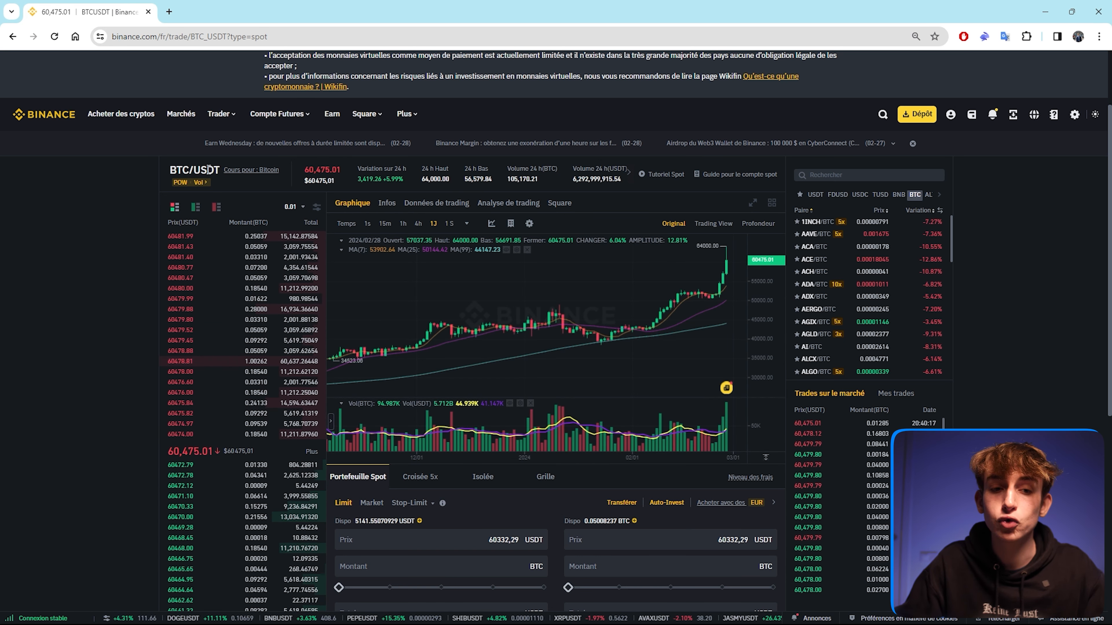
# Step: Search 'eth' and switch the spot page to ETH/USDT, scrolling down to its order forms
pyautogui.click(833, 176)
pyautogui.write('eth')
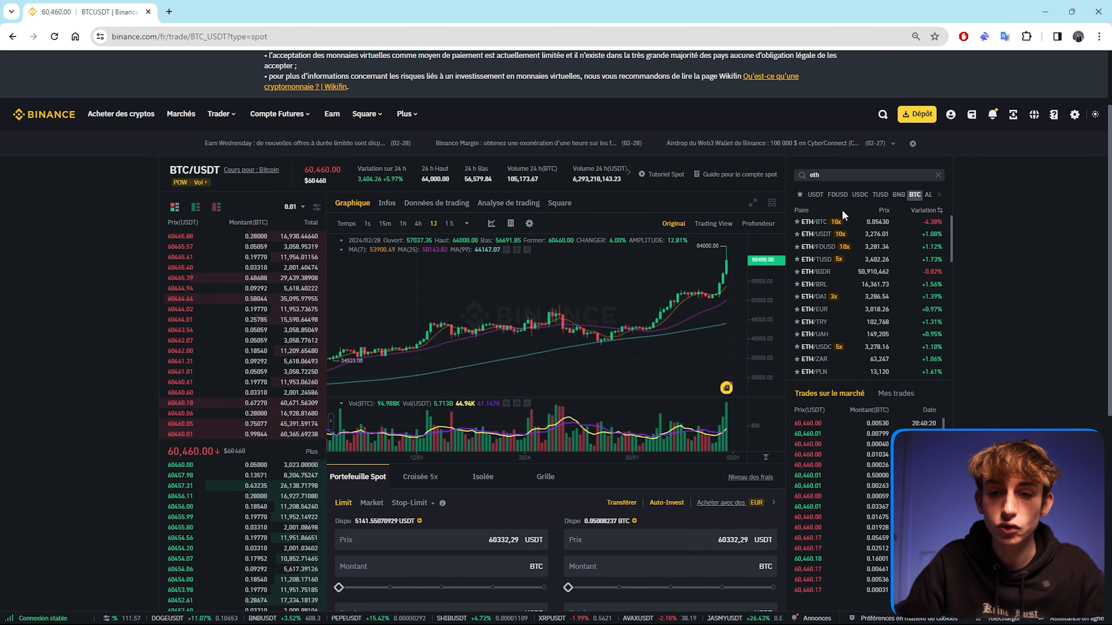
pyautogui.click(816, 238)
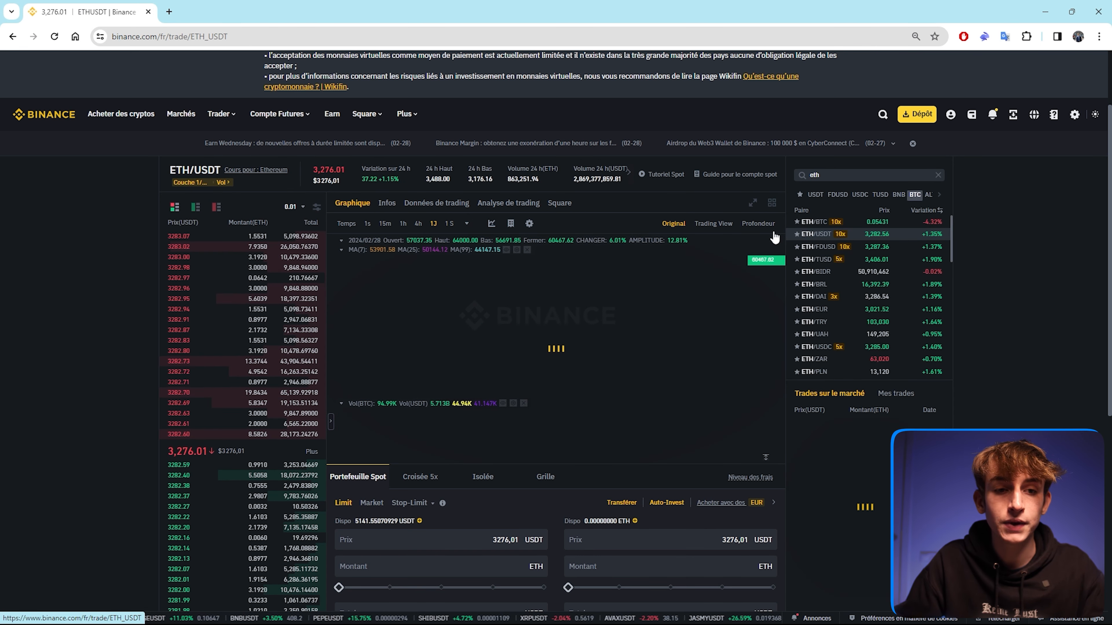
pyautogui.scroll(-1, 296, 249)
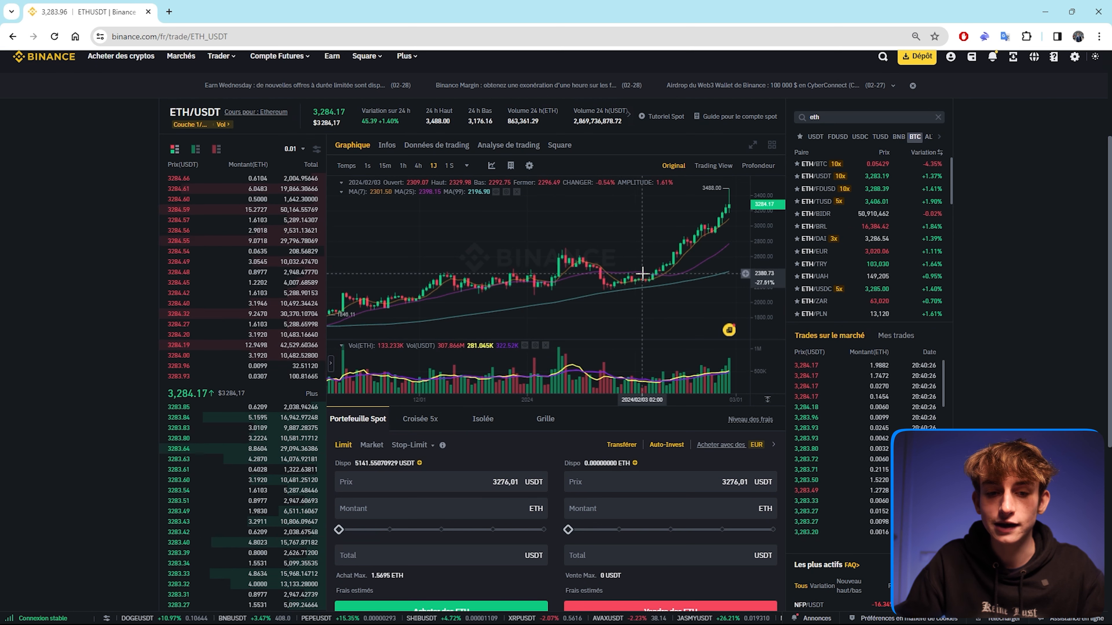
pyautogui.scroll(-2, 137, 244)
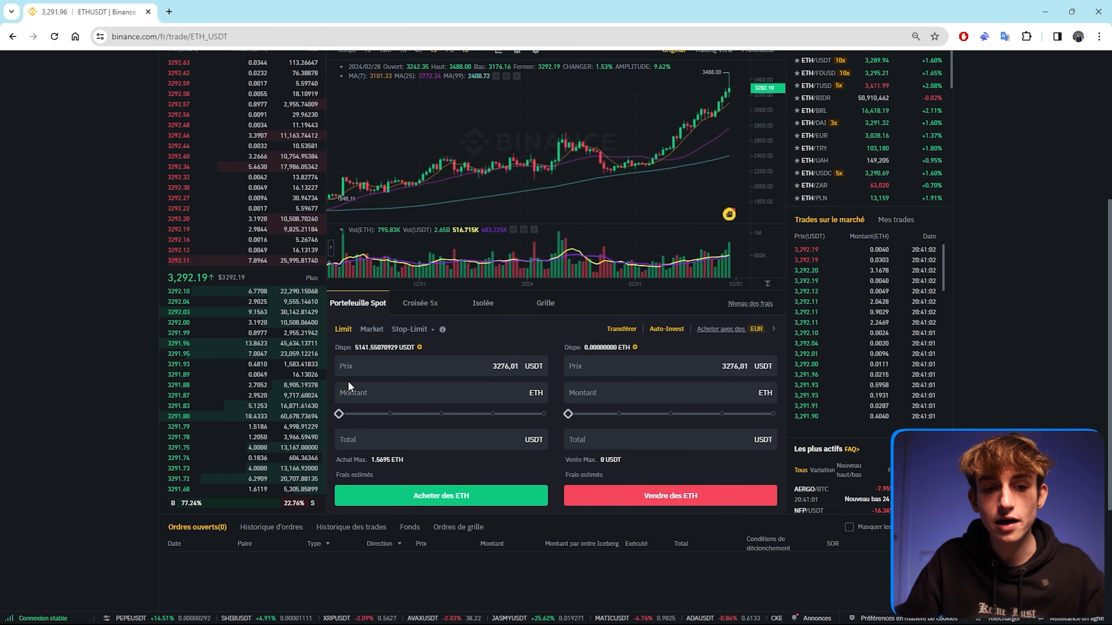
# Step: Market-buy about 308 USDT of ETH, getting 0.0936 ETH at 3,290.48
pyautogui.click(373, 331)
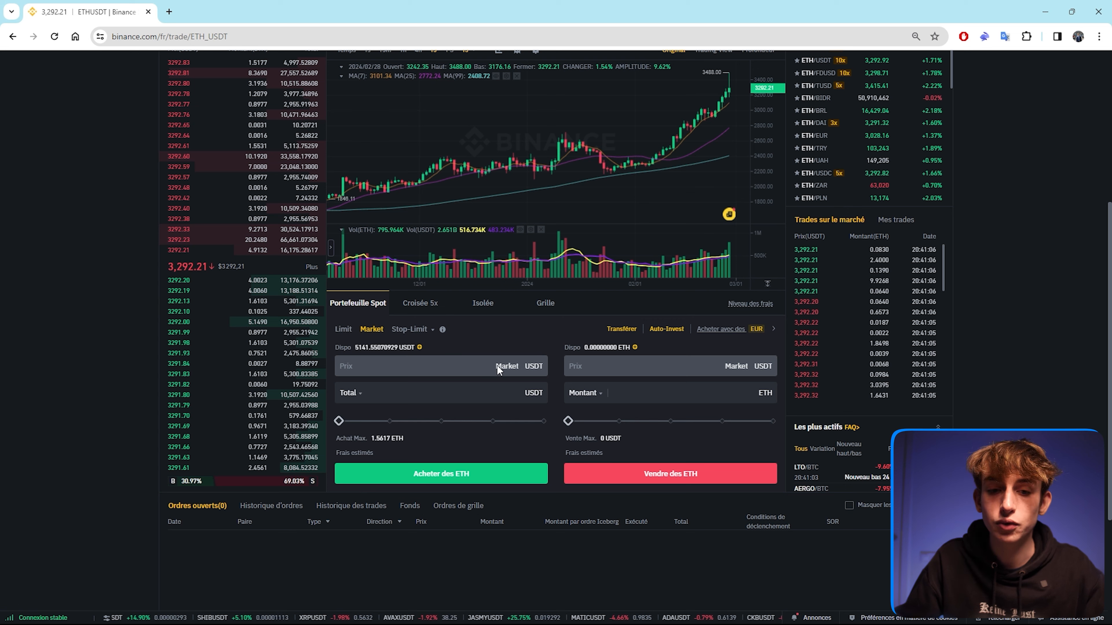
pyautogui.click(486, 393)
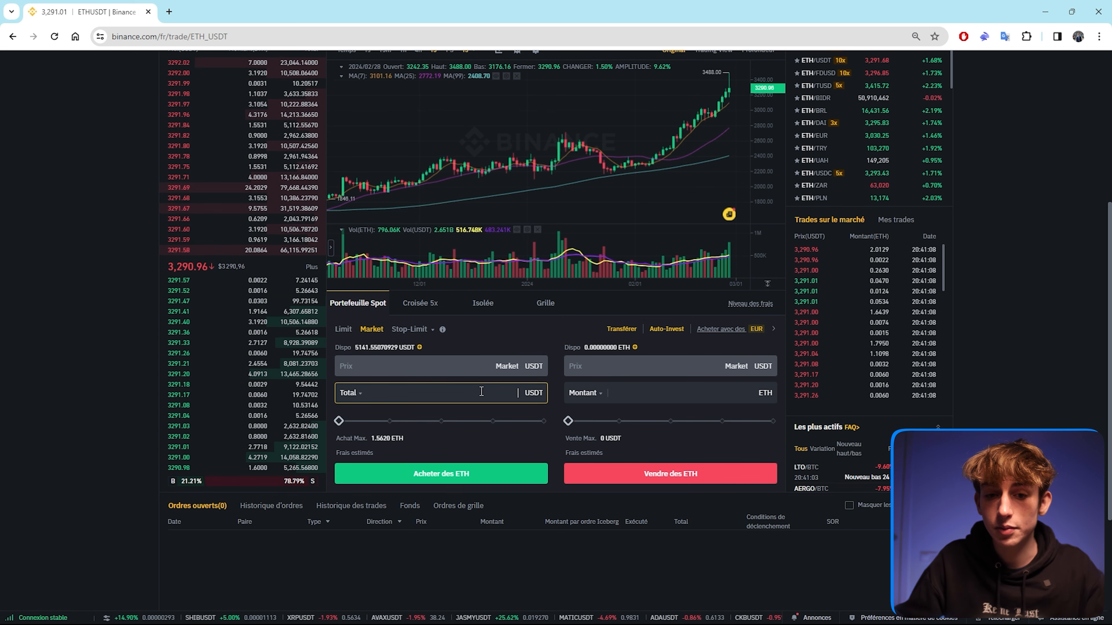
pyautogui.write('100')
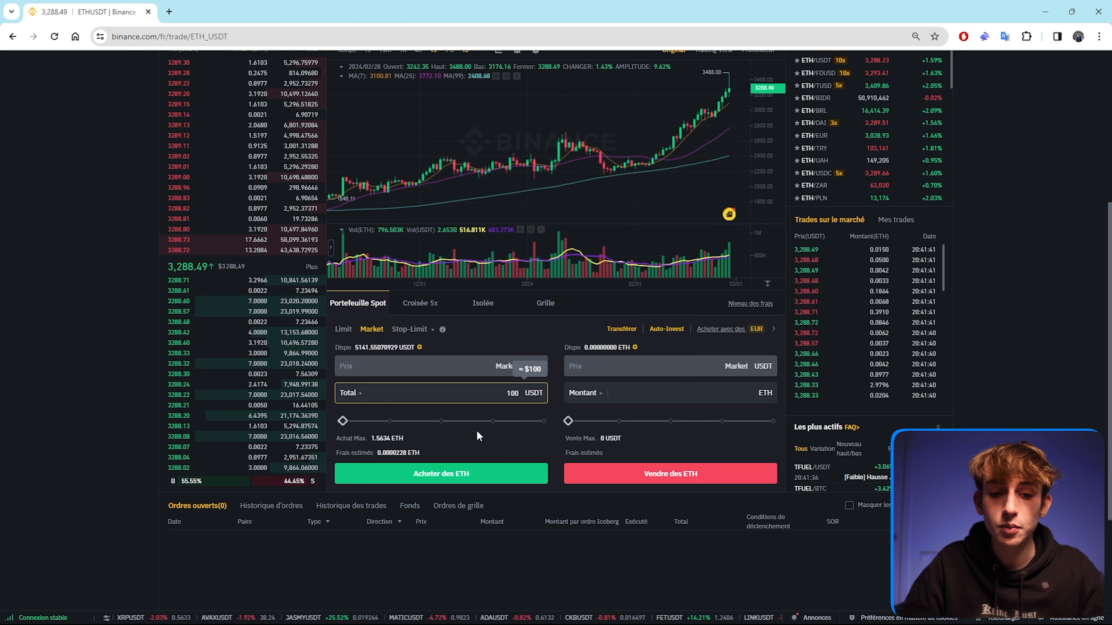
pyautogui.click(343, 421)
pyautogui.moveTo(390, 428)
pyautogui.mouseDown()
pyautogui.moveTo(416, 422)
pyautogui.moveTo(391, 422)
pyautogui.mouseUp()
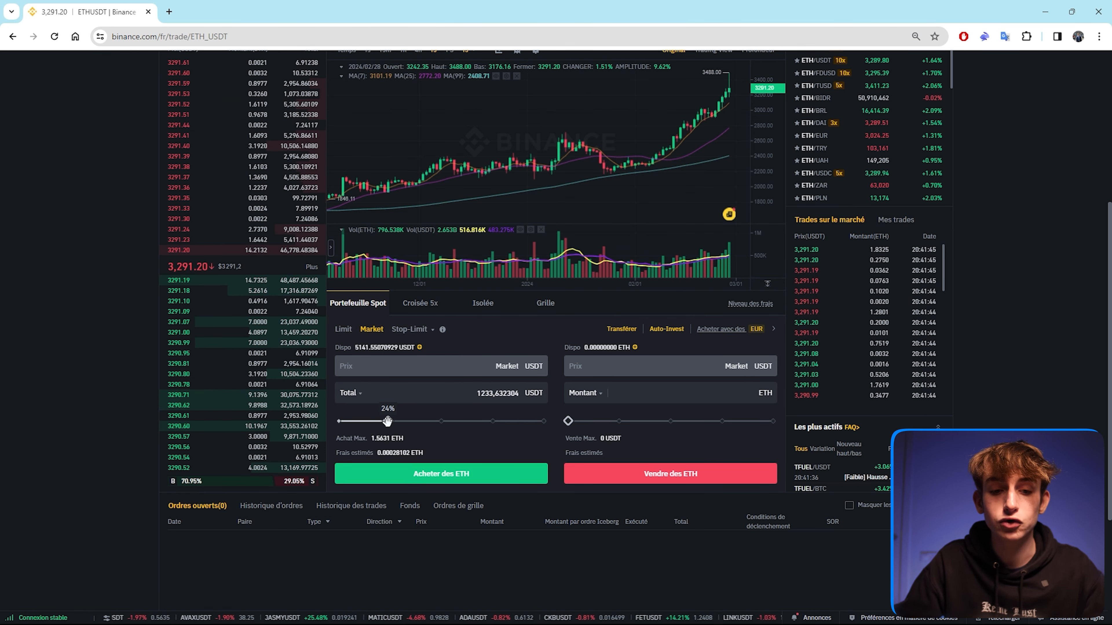
pyautogui.moveTo(348, 422); pyautogui.dragTo(349, 422)
pyautogui.click(403, 474)
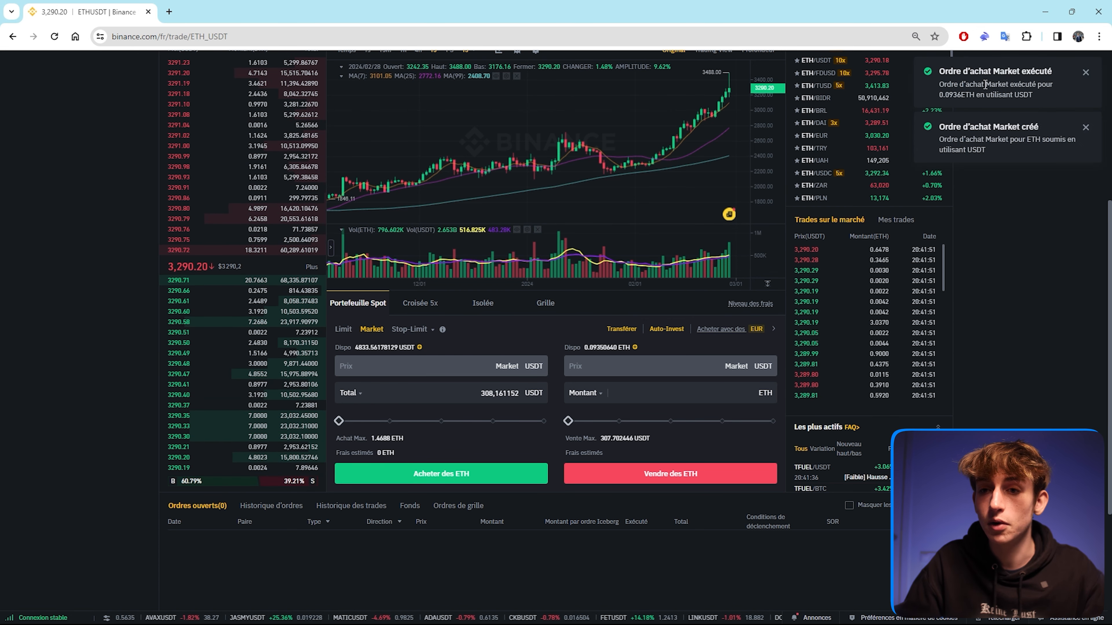
# Step: Check the order history for the executed 0.0936 ETH market buy
pyautogui.click(274, 508)
pyautogui.scroll(-2, 145, 508)
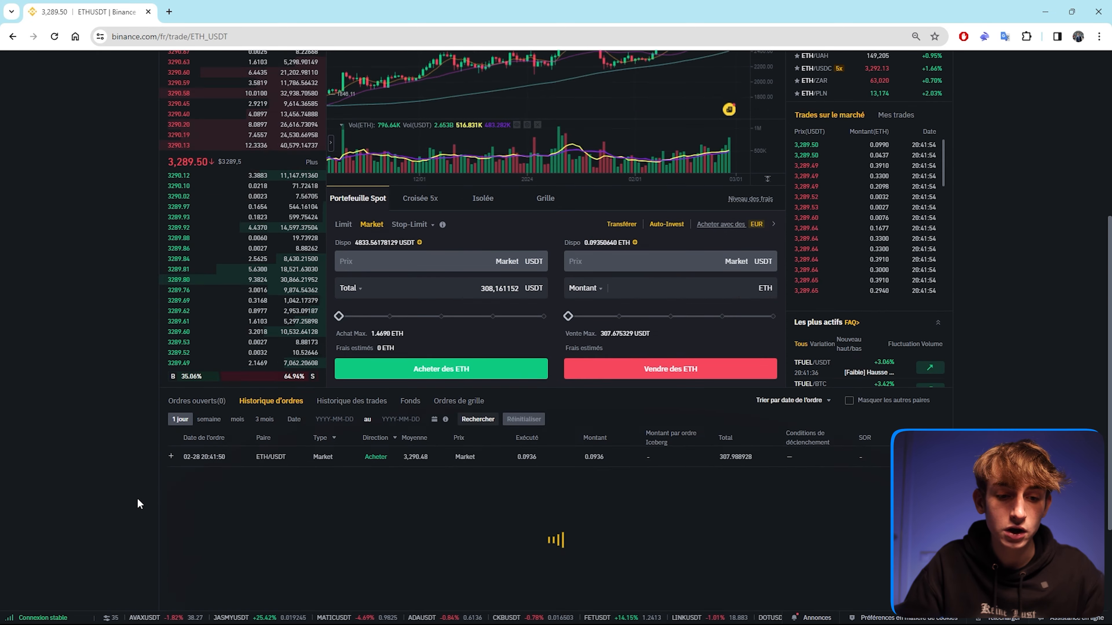
pyautogui.scroll(-2, 138, 498)
pyautogui.doubleClick(521, 388)
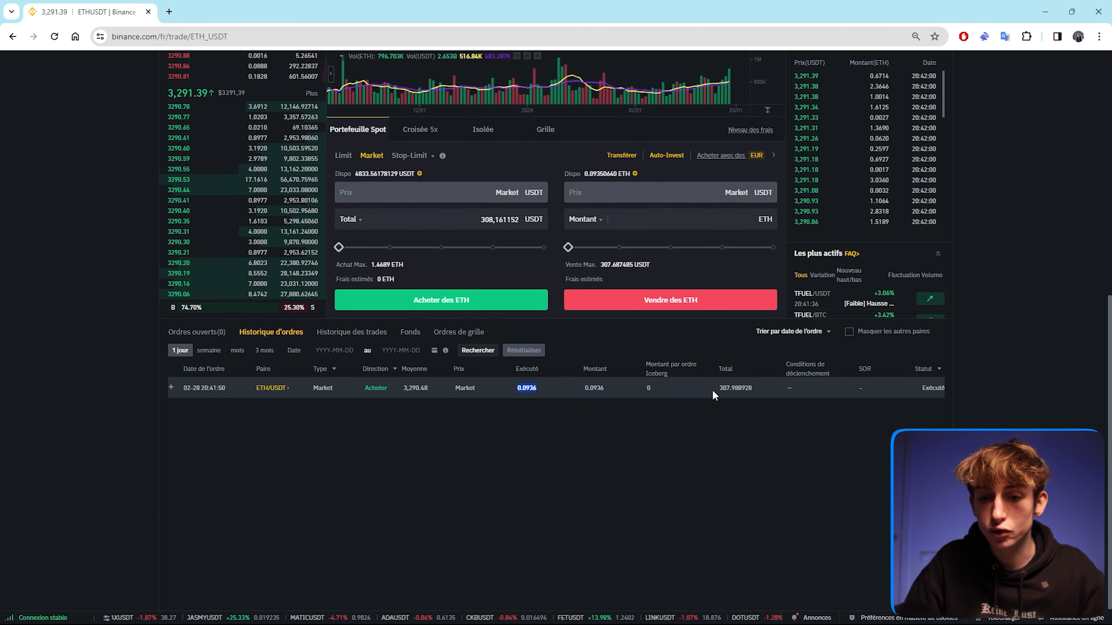
# Step: Market-sell the entire 0.0935 ETH balance
pyautogui.scroll(3, 720, 386)
pyautogui.click(642, 341)
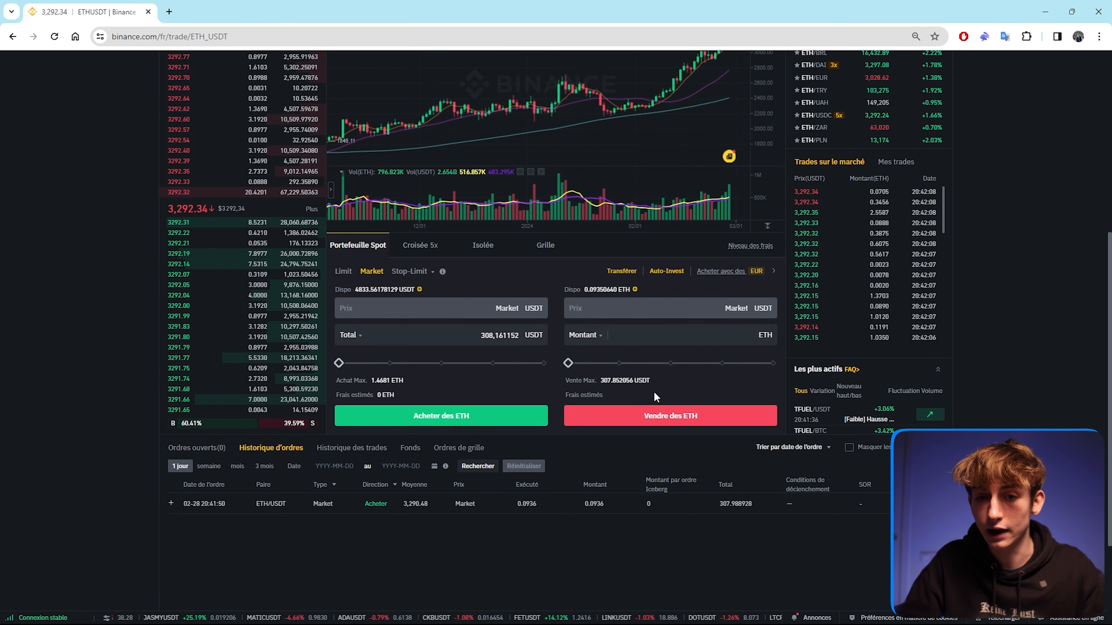
pyautogui.moveTo(568, 361); pyautogui.dragTo(773, 363)
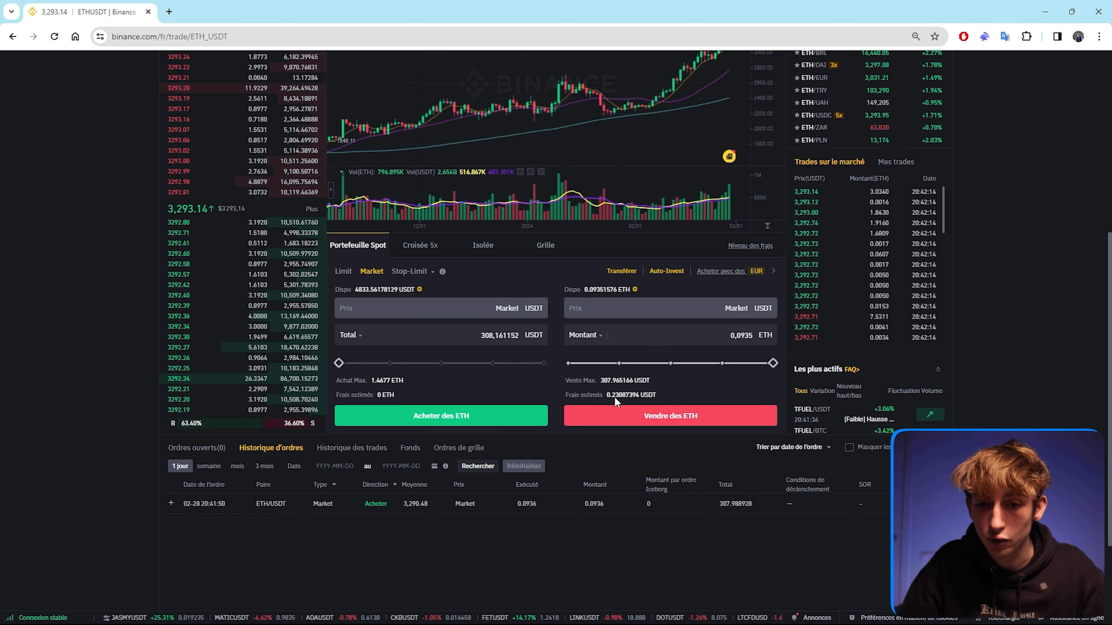
pyautogui.moveTo(767, 363); pyautogui.dragTo(773, 363)
pyautogui.click(684, 419)
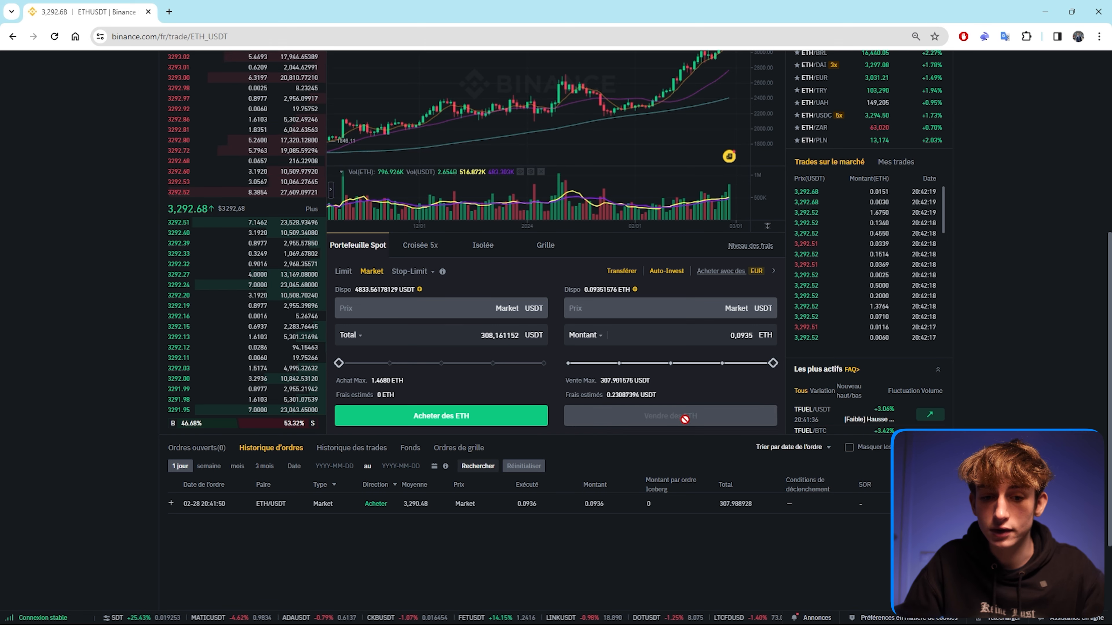
# Step: Confirm the sale in history and set the buy total to nearly the whole USDT balance
pyautogui.scroll(-1, 607, 525)
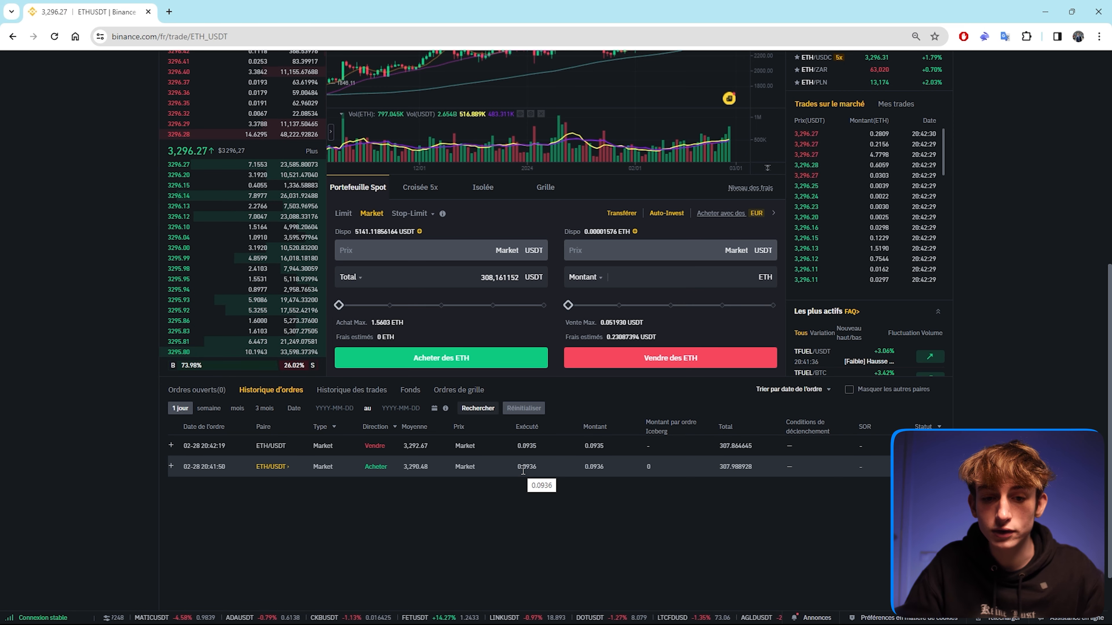
pyautogui.scroll(1, 528, 488)
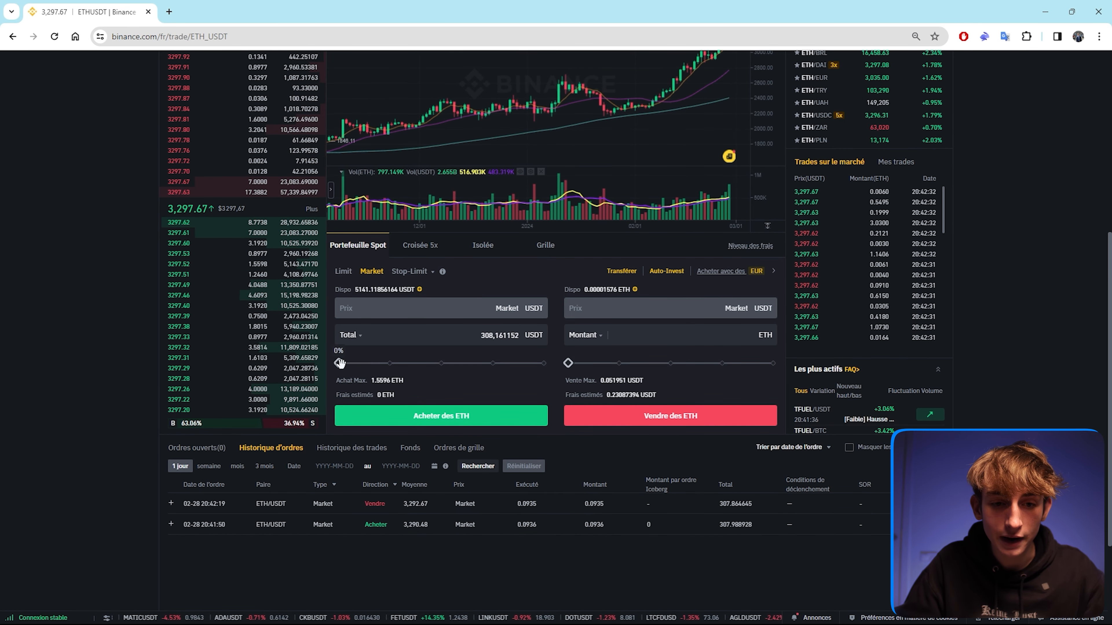
pyautogui.moveTo(469, 373); pyautogui.dragTo(552, 367)
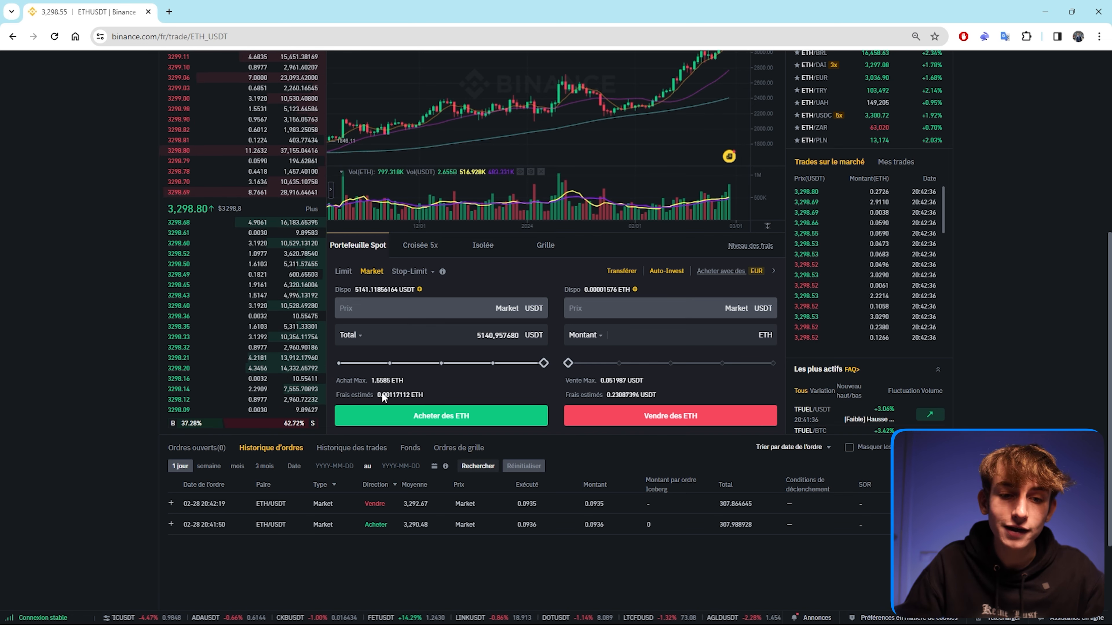
pyautogui.scroll(1, 391, 395)
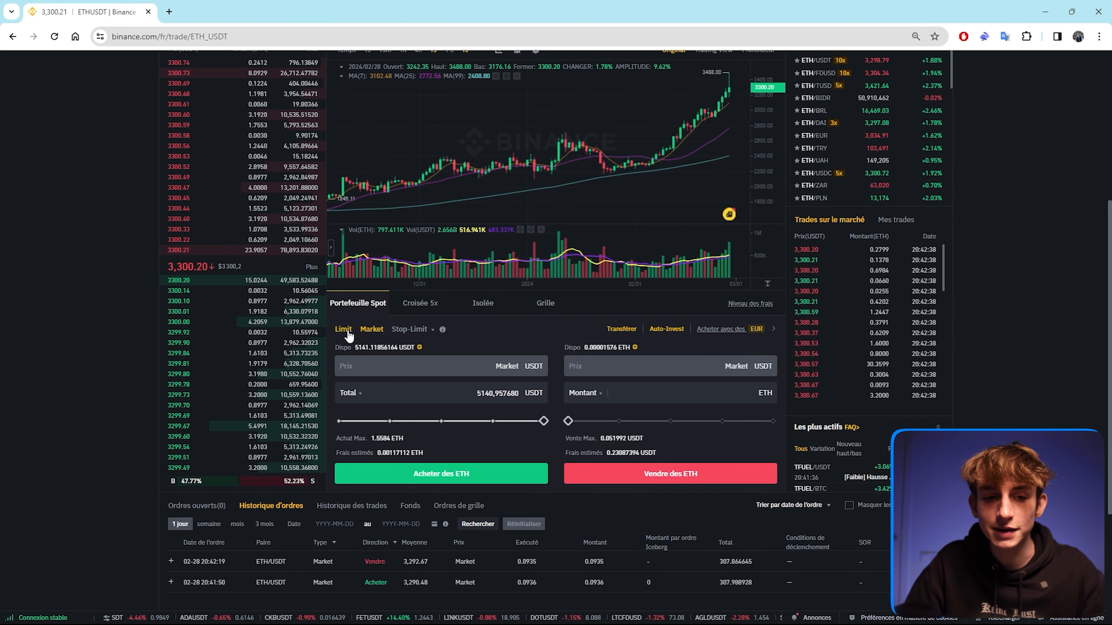
# Step: Fill the Limit buy form with price 3000 and total 100 USDT, giving 0.0333 ETH
pyautogui.click(343, 329)
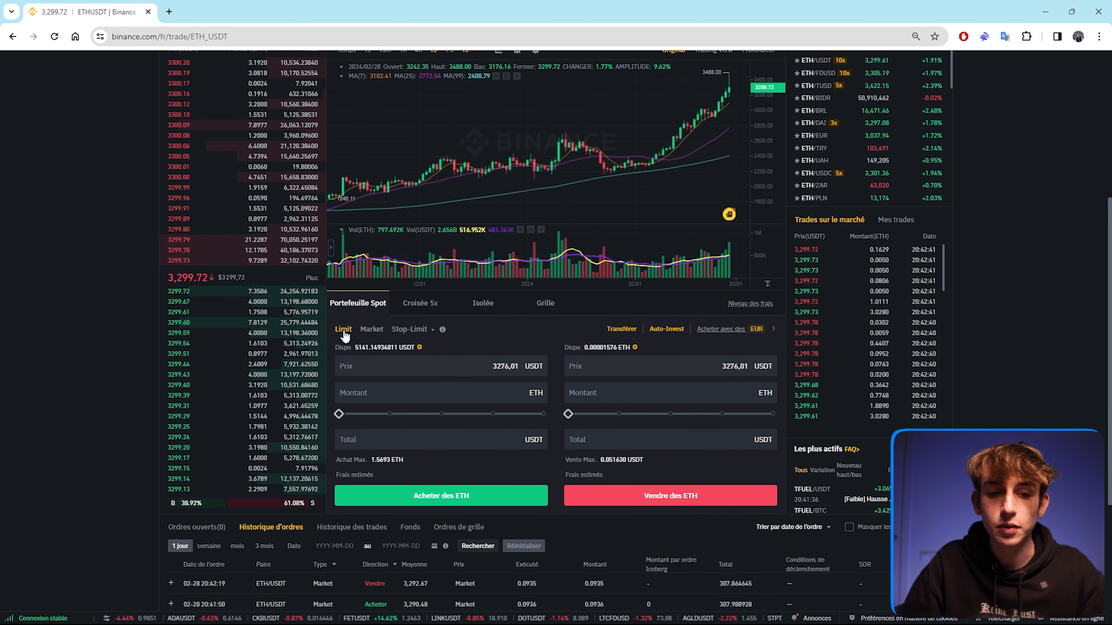
pyautogui.write('100')
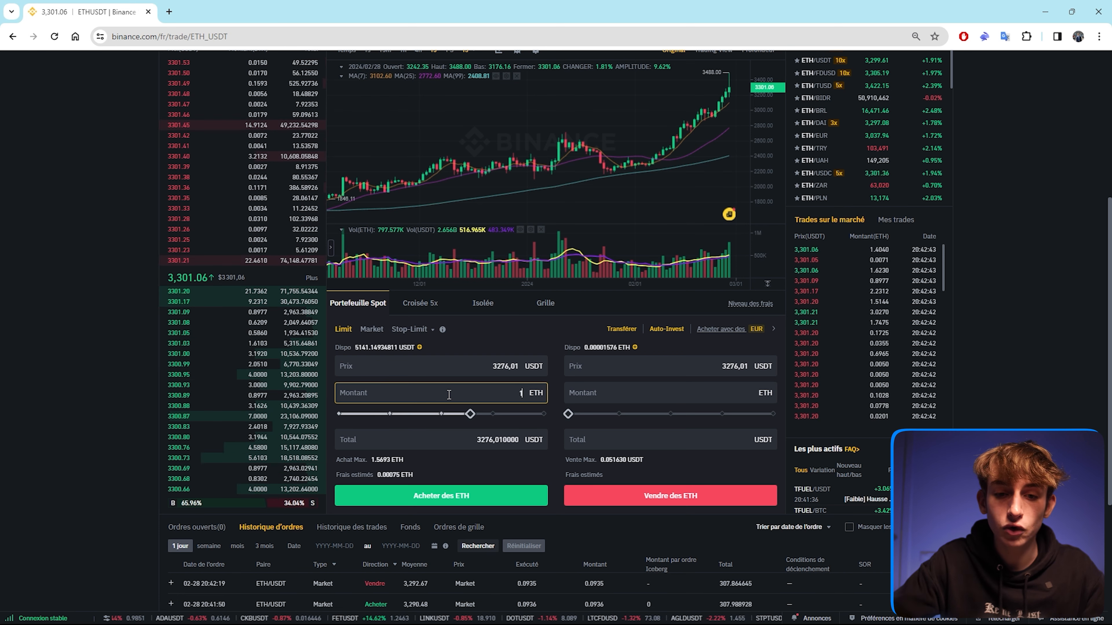
pyautogui.click(456, 352)
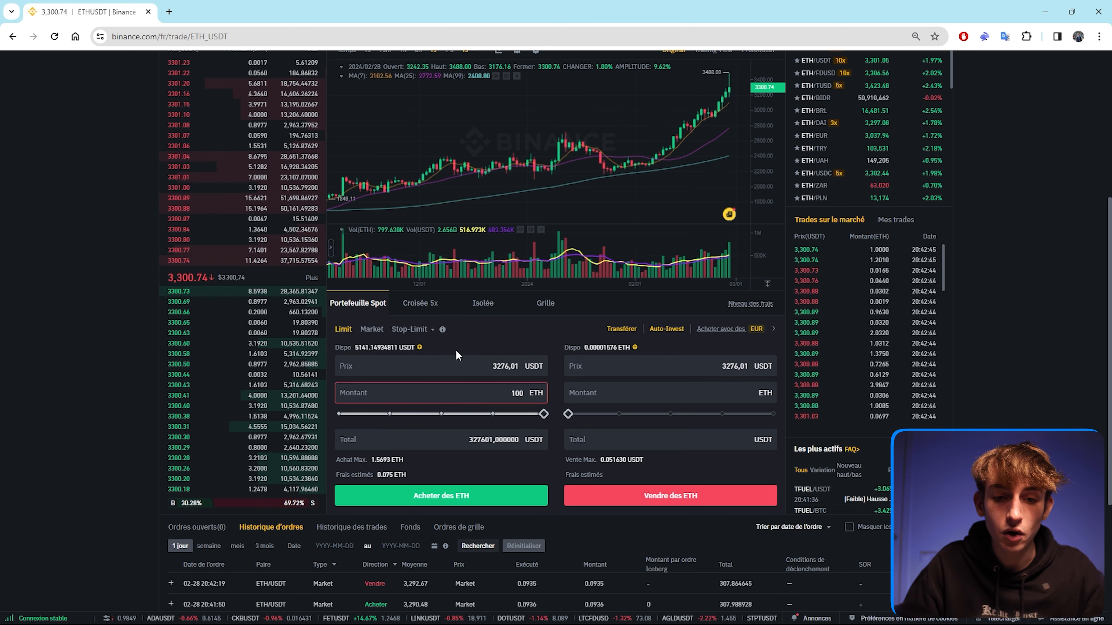
pyautogui.doubleClick(497, 366)
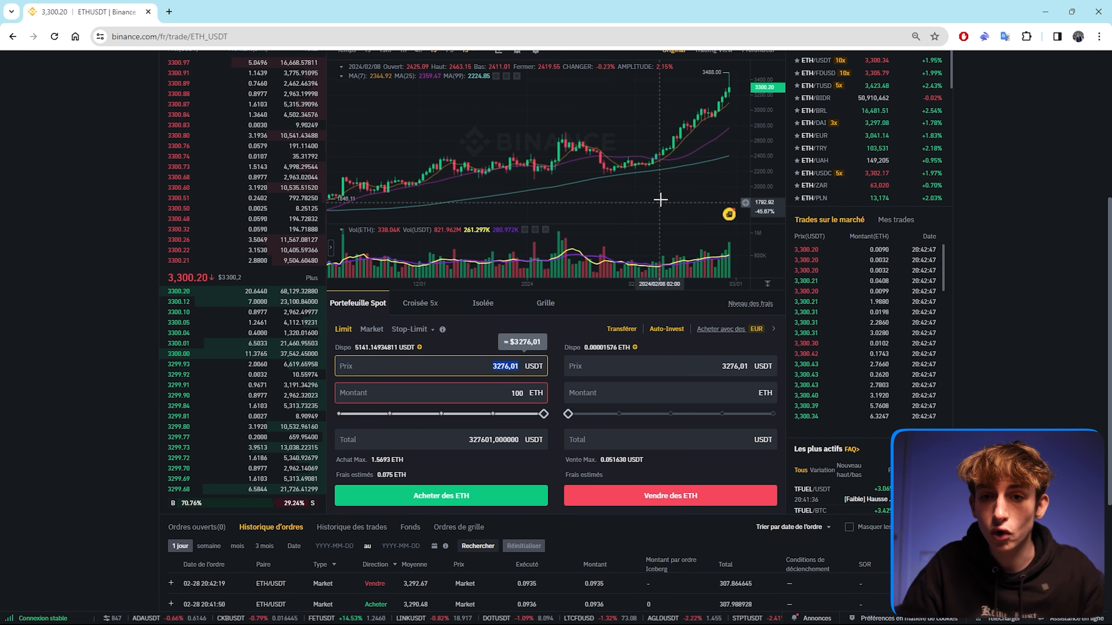
pyautogui.write('3000')
pyautogui.click(502, 439)
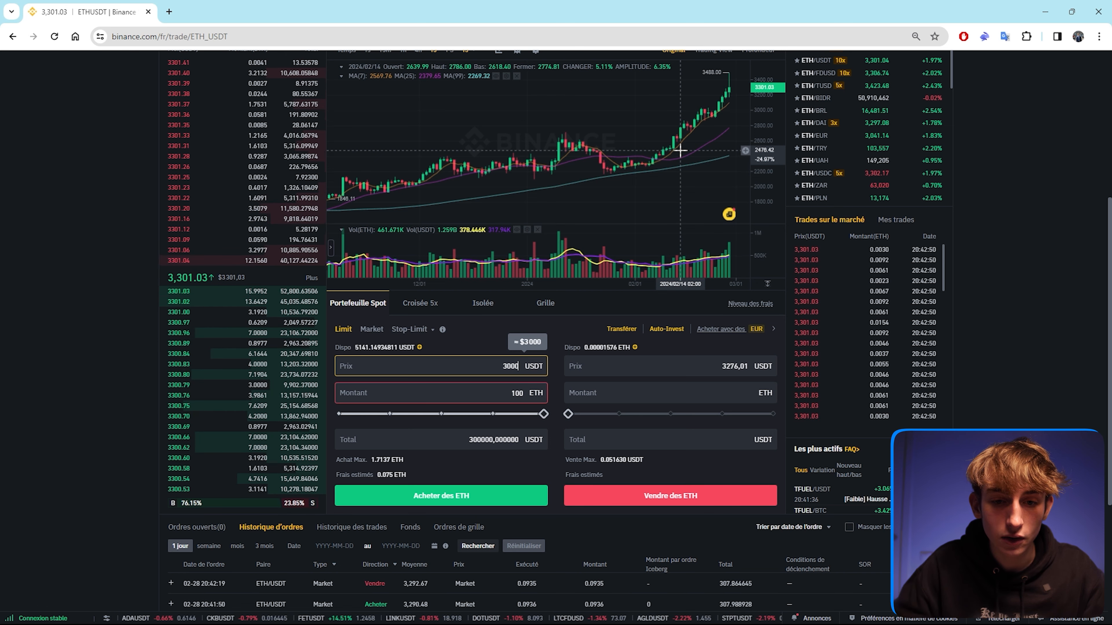
pyautogui.doubleClick(503, 439)
pyautogui.write('100')
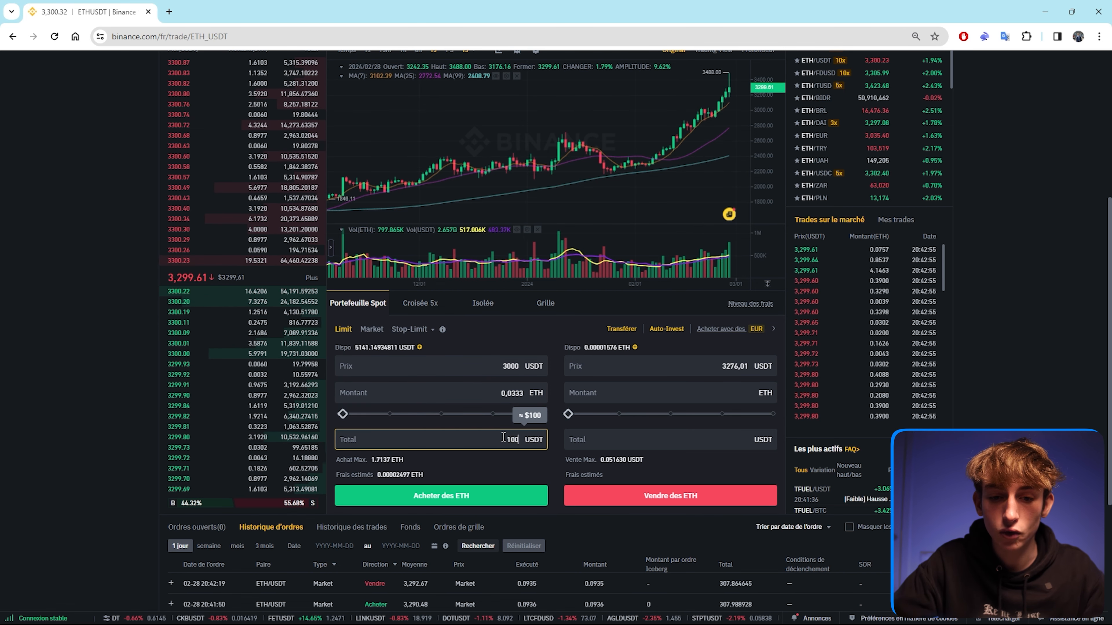
pyautogui.click(514, 401)
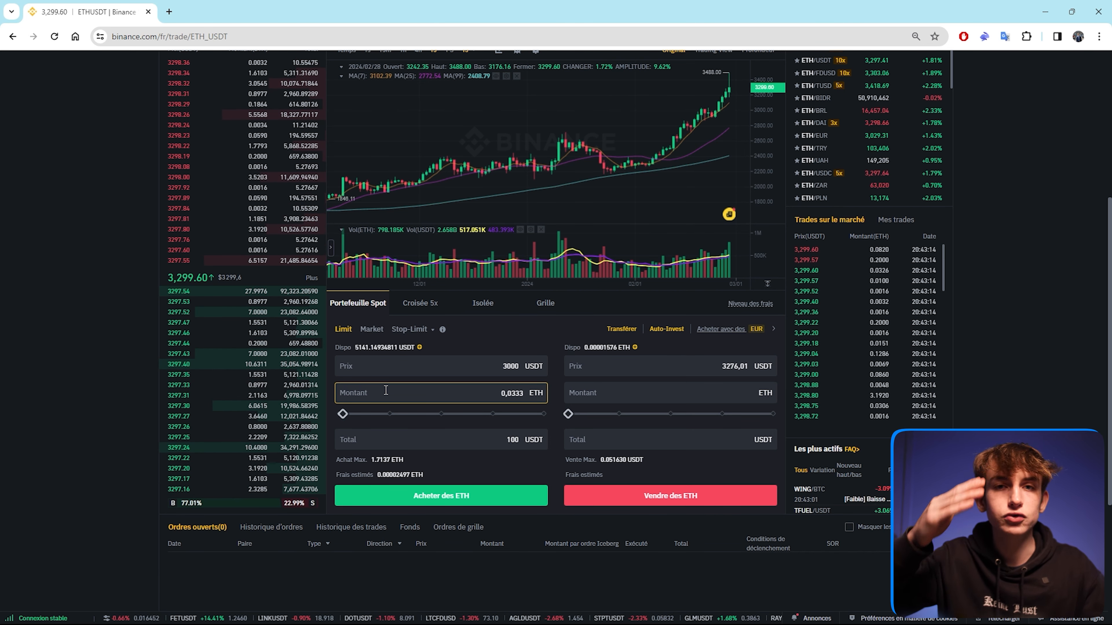
# Step: Review the order history and confirm Ordres ouverts has no open orders
pyautogui.click(116, 390)
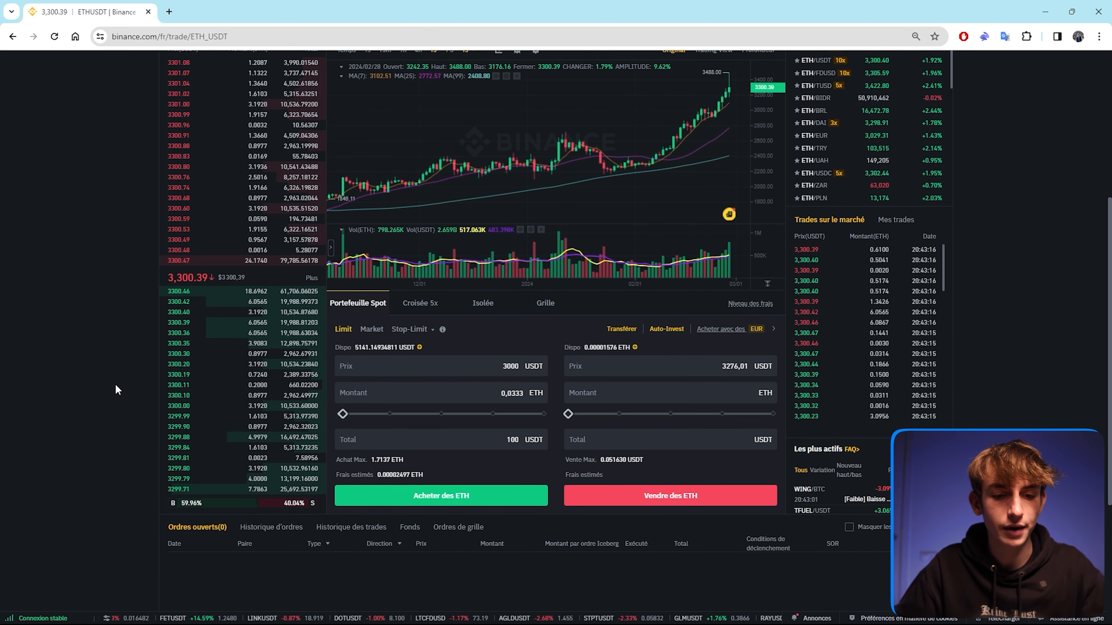
pyautogui.scroll(-3, 116, 390)
pyautogui.click(258, 414)
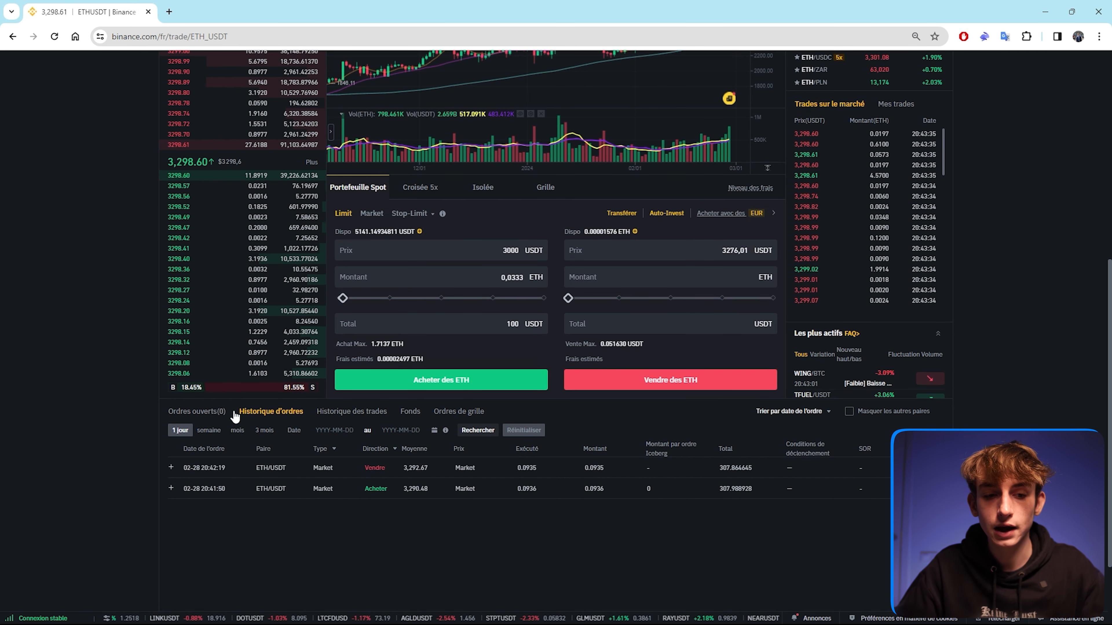
pyautogui.click(209, 416)
pyautogui.scroll(3, 181, 457)
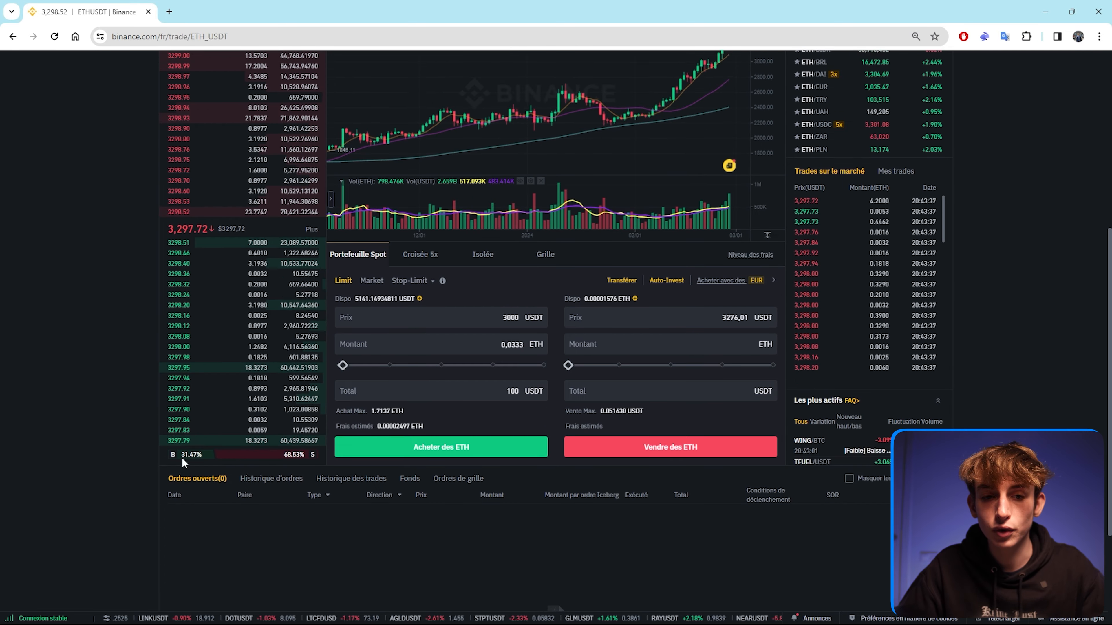
pyautogui.scroll(-1, 503, 350)
pyautogui.click(515, 303)
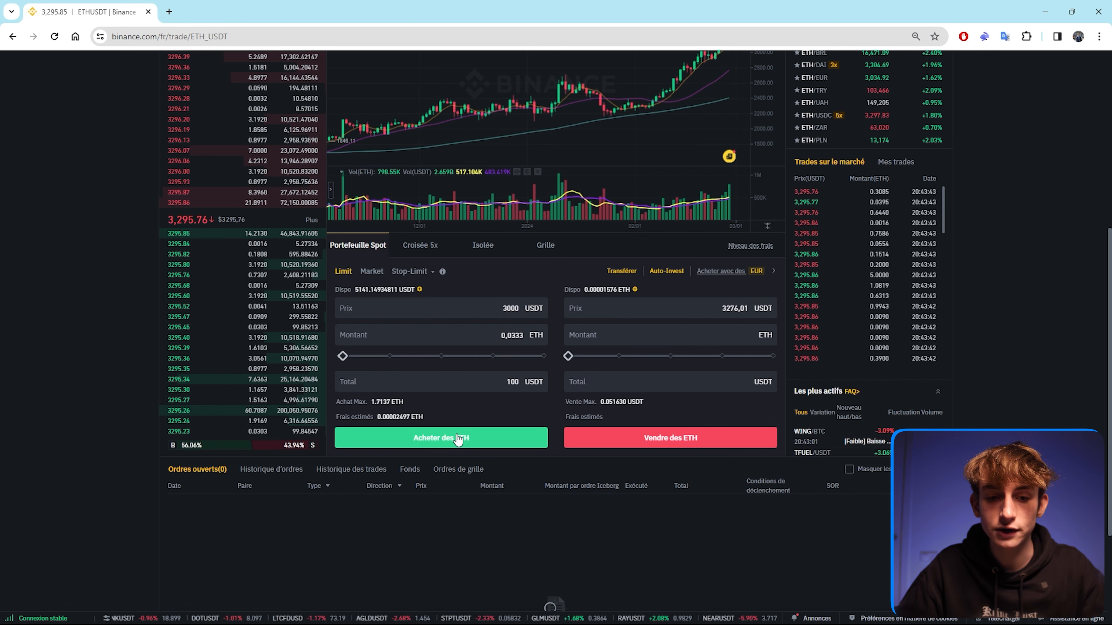
# Step: Submit the 0.0333 ETH limit buy at 3,000 USDT, keeping its amount unchanged when editing
pyautogui.click(505, 436)
pyautogui.scroll(-2, 506, 425)
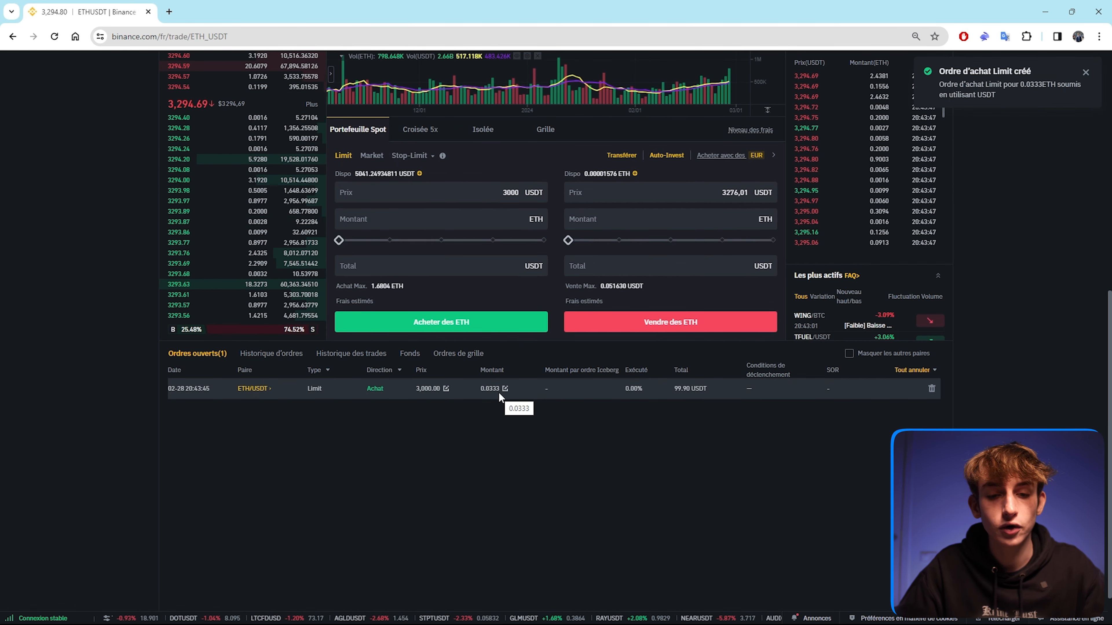
pyautogui.click(506, 389)
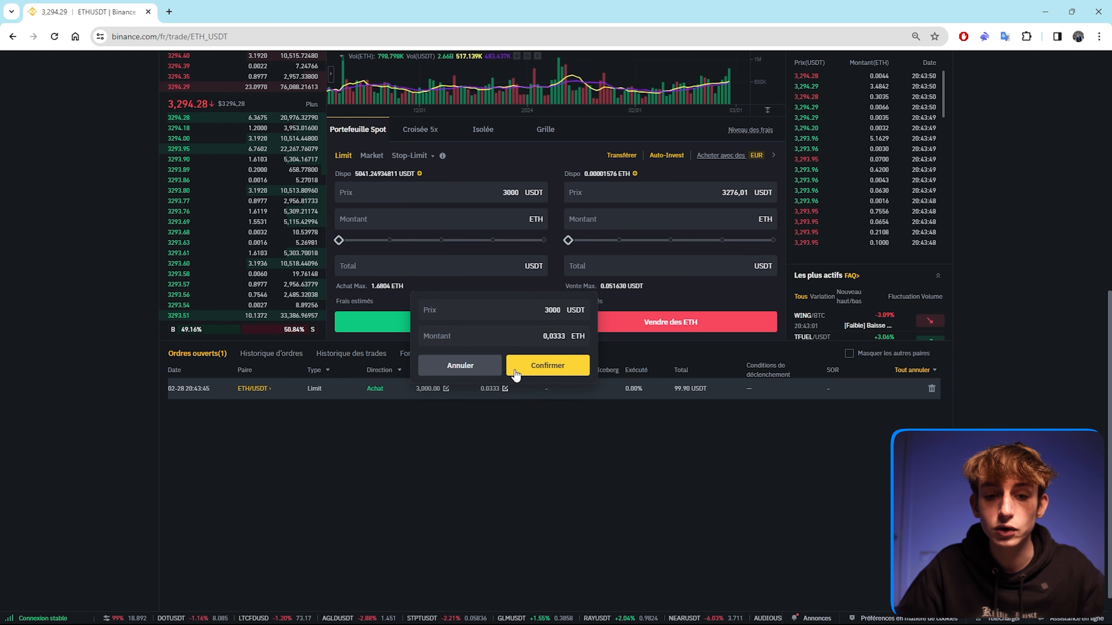
pyautogui.click(455, 367)
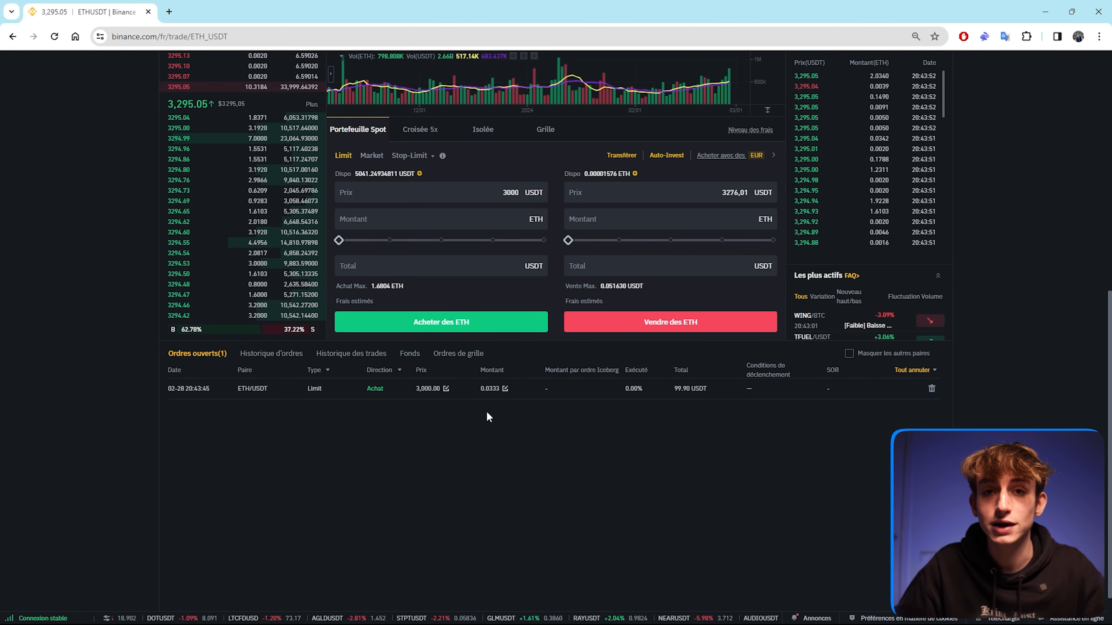
pyautogui.scroll(1, 486, 417)
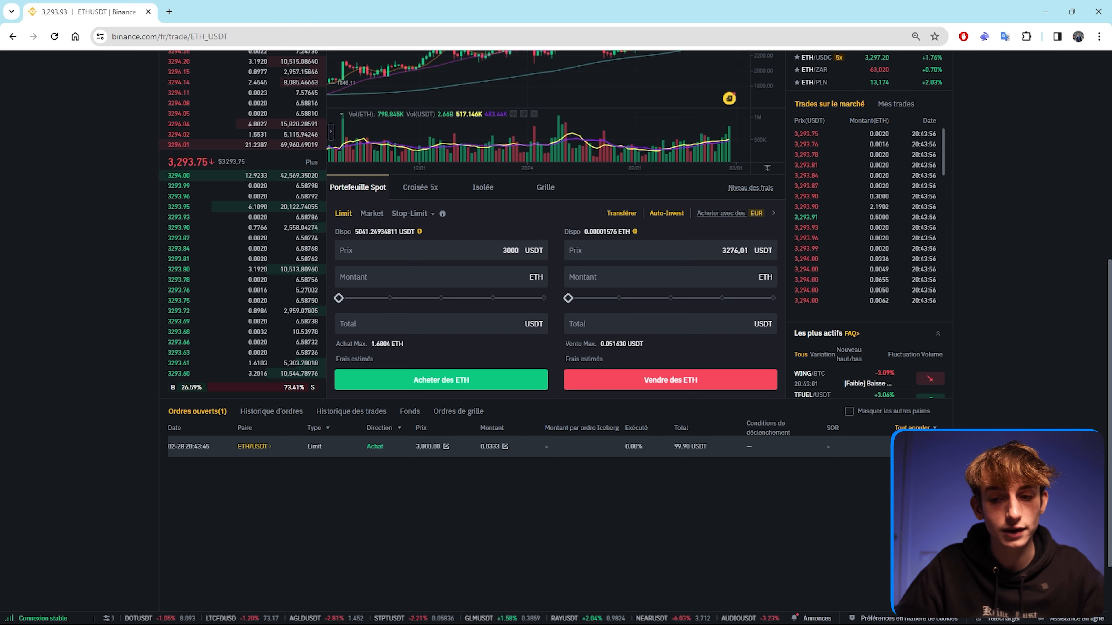
pyautogui.scroll(4, 977, 334)
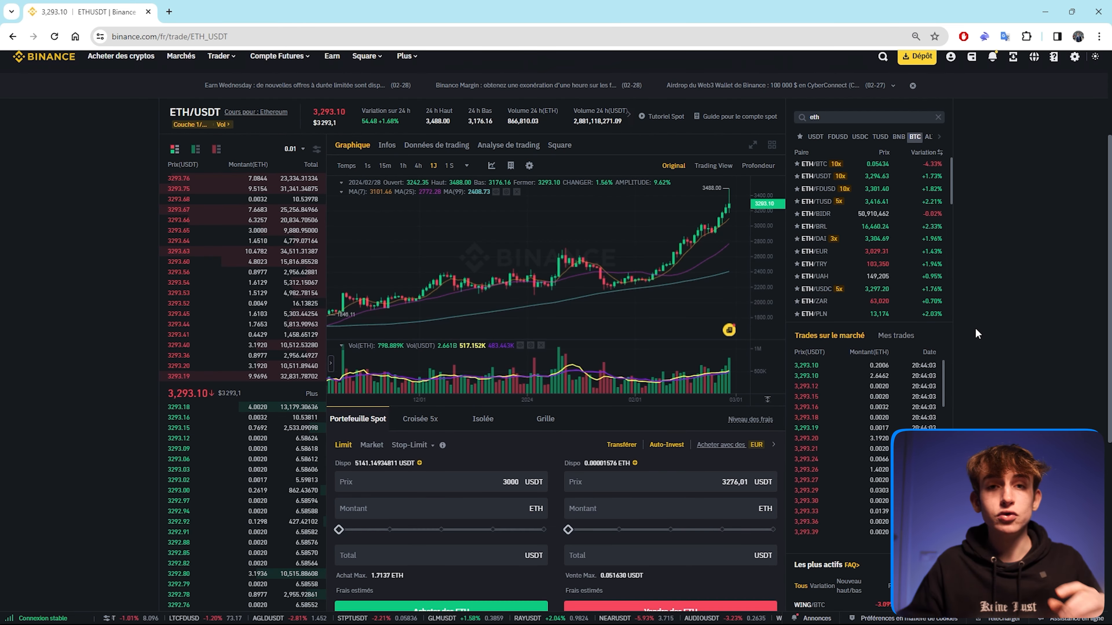
# Step: Clear 'eth' from the pair search to reveal search history and popular pairs
pyautogui.click(808, 117)
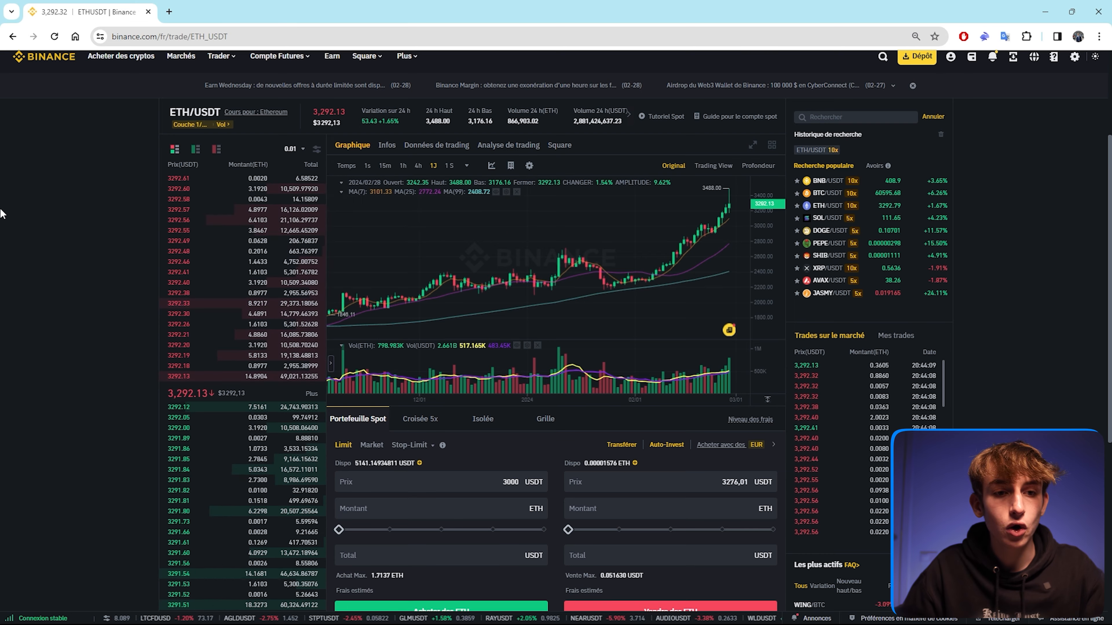
pyautogui.scroll(-1, 90, 226)
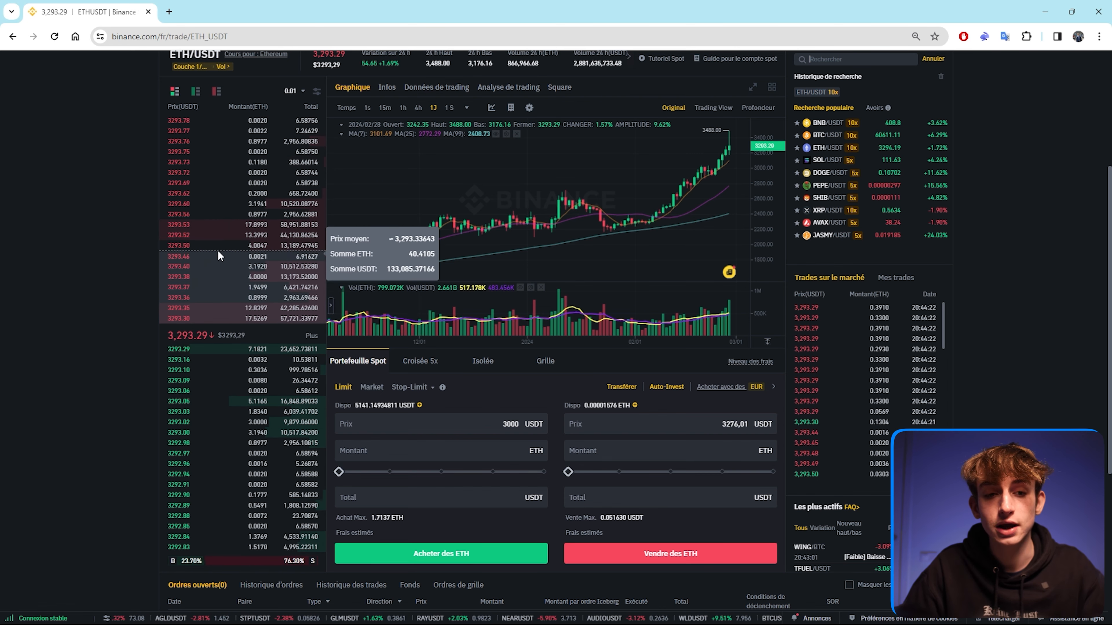
pyautogui.scroll(-3, 129, 293)
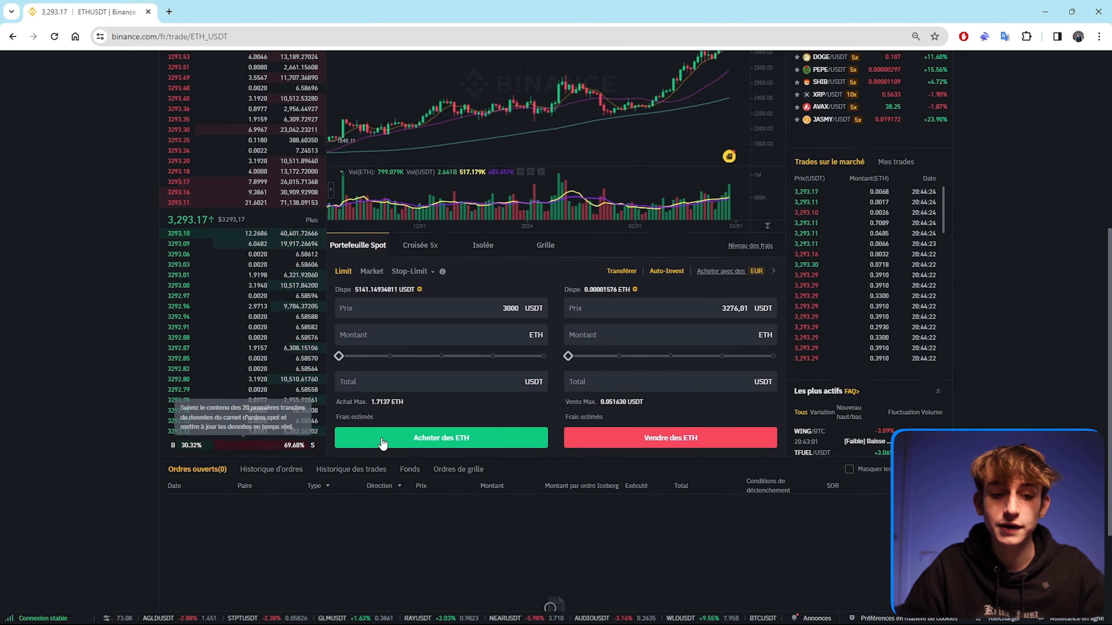
pyautogui.scroll(3, 334, 470)
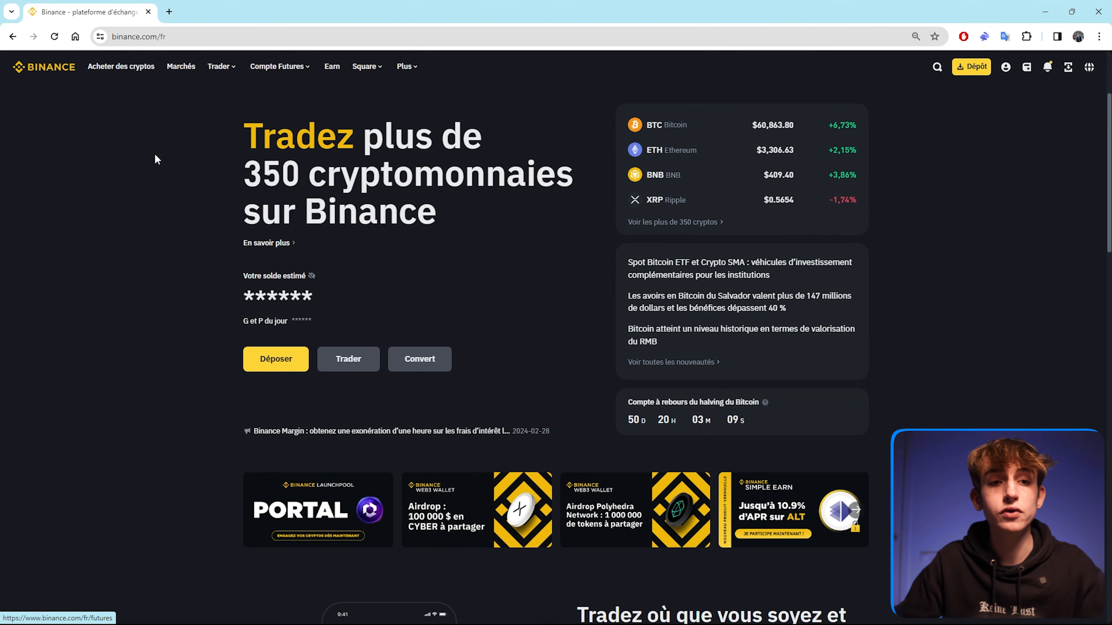
# Step: Show the Trader menu's trading types on the Binance homepage
pyautogui.moveTo(231, 74)
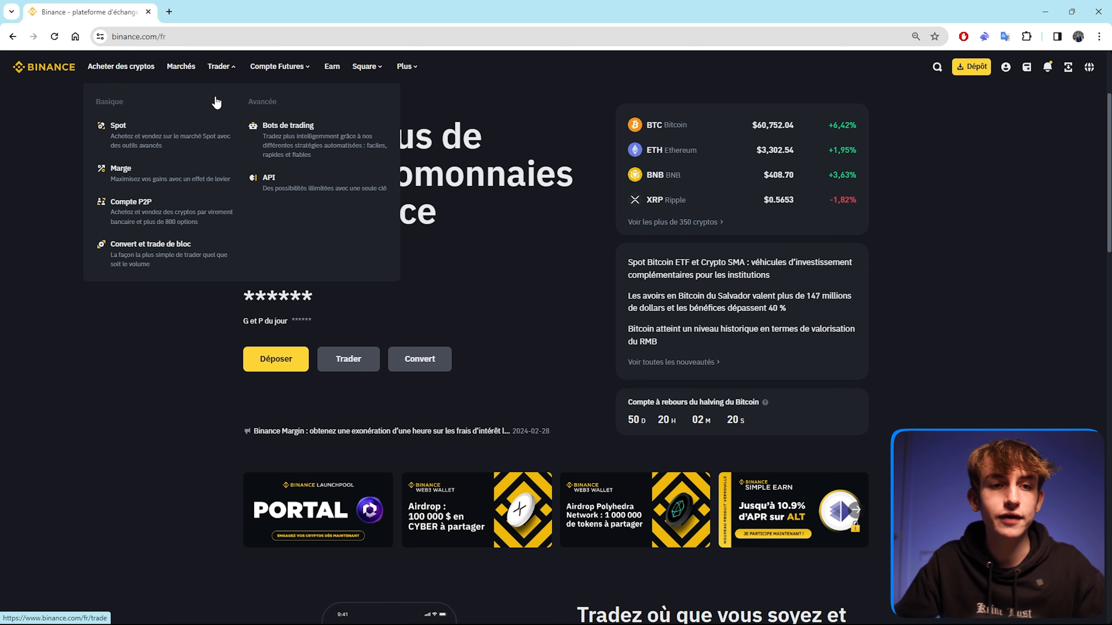
# Step: Open BTC/USDT spot trading and compress the chart's price scale
pyautogui.click(121, 129)
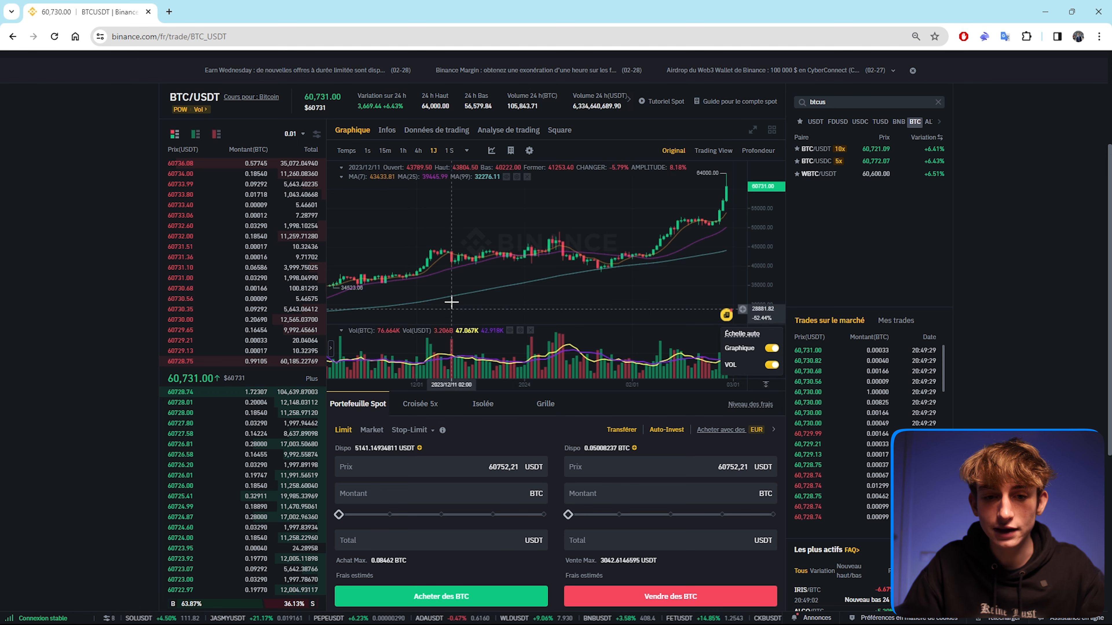
pyautogui.scroll(3, 454, 278)
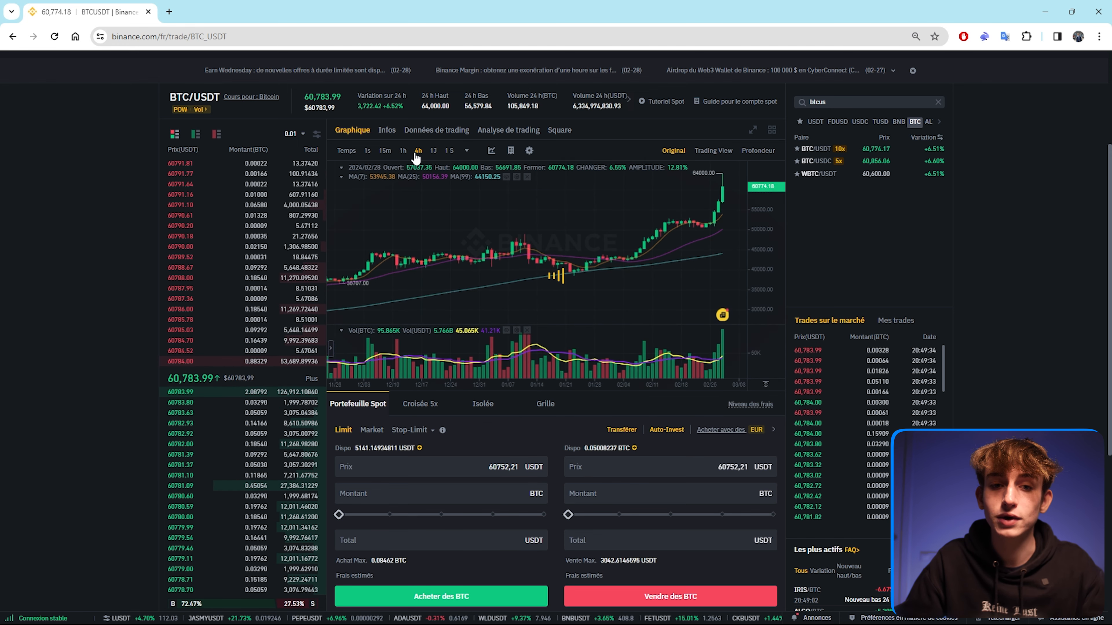
pyautogui.scroll(5, 727, 224)
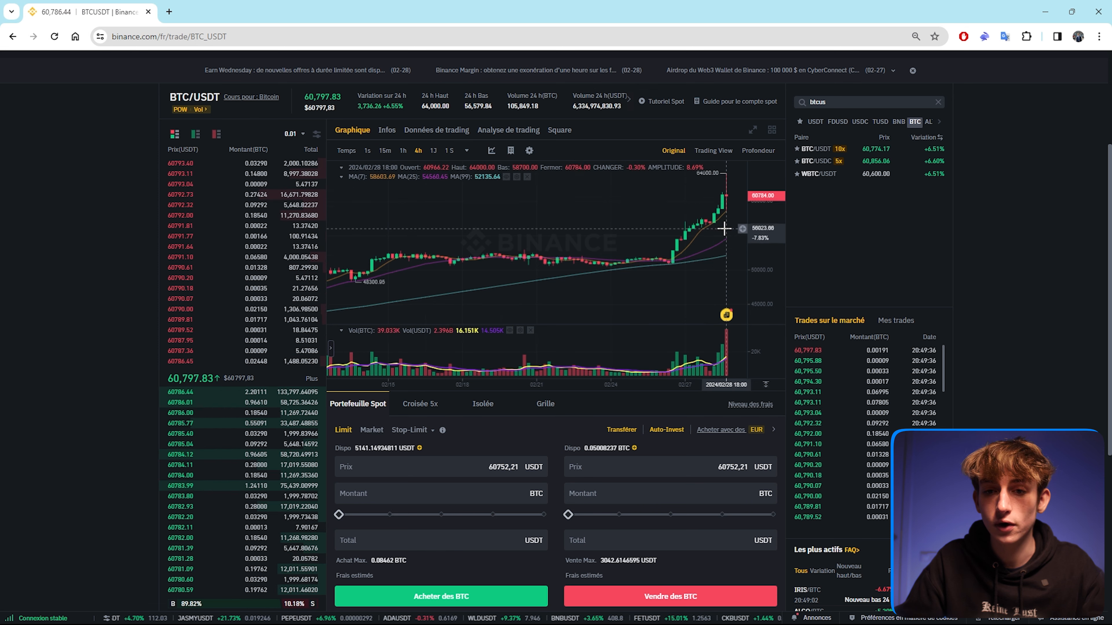
pyautogui.moveTo(767, 206); pyautogui.dragTo(764, 251)
pyautogui.scroll(-3, 628, 248)
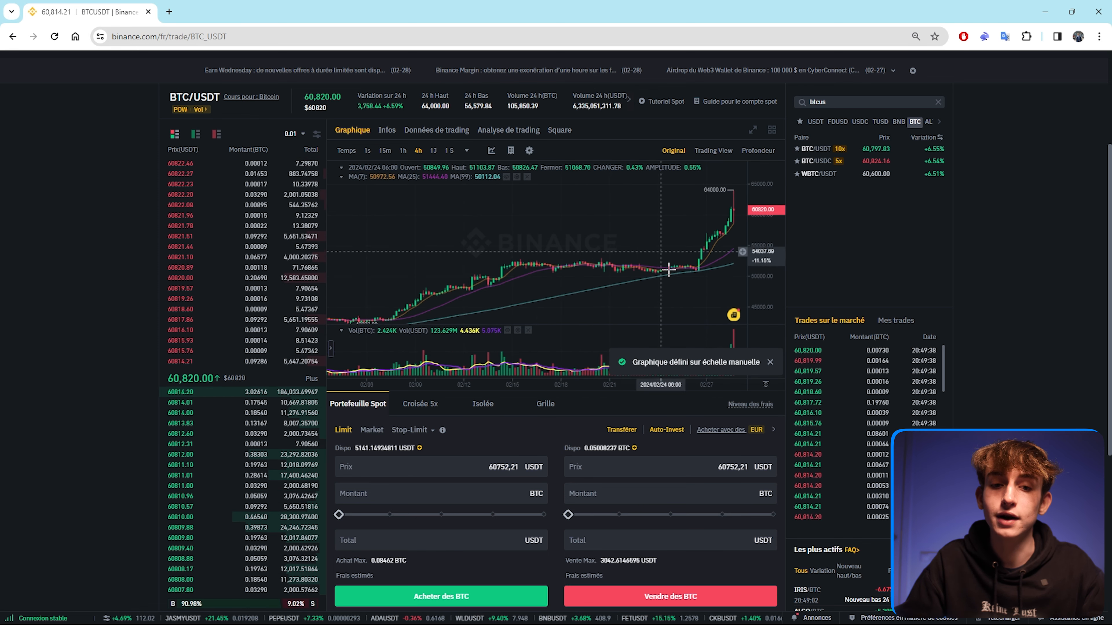
# Step: Browse the Infos, Données de trading and Analyse de trading tabs, then return to Graphique
pyautogui.click(387, 132)
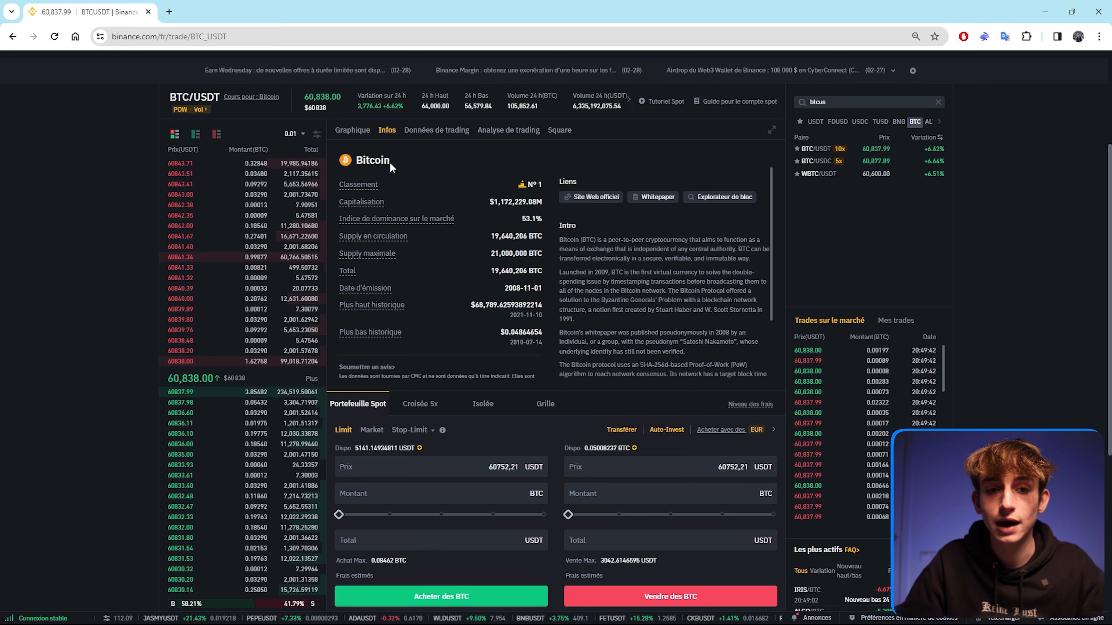
pyautogui.click(436, 130)
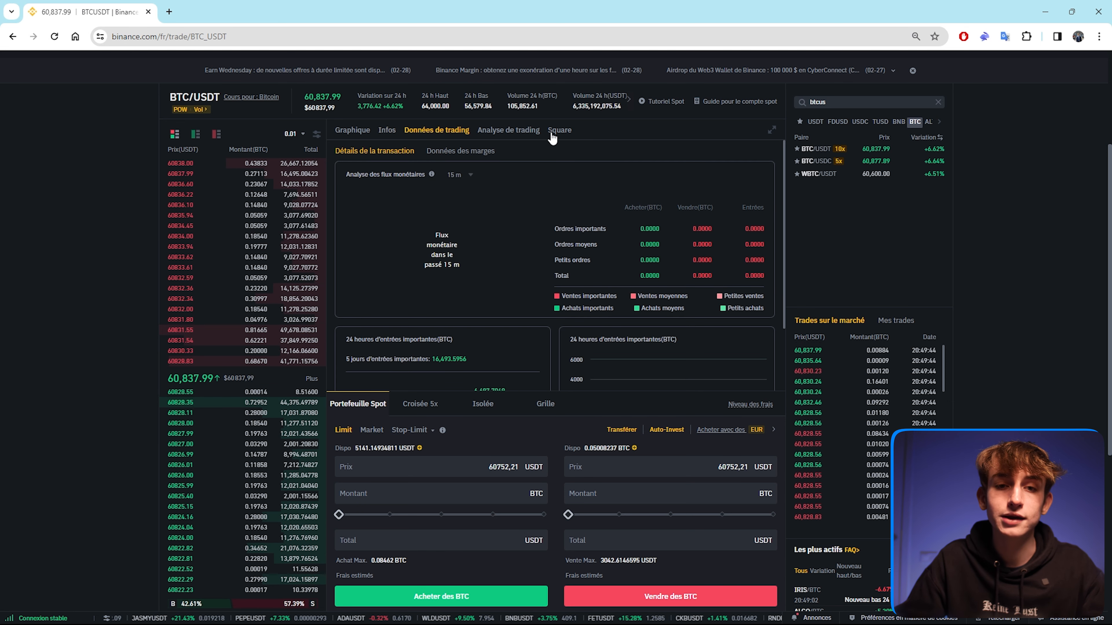
pyautogui.click(508, 130)
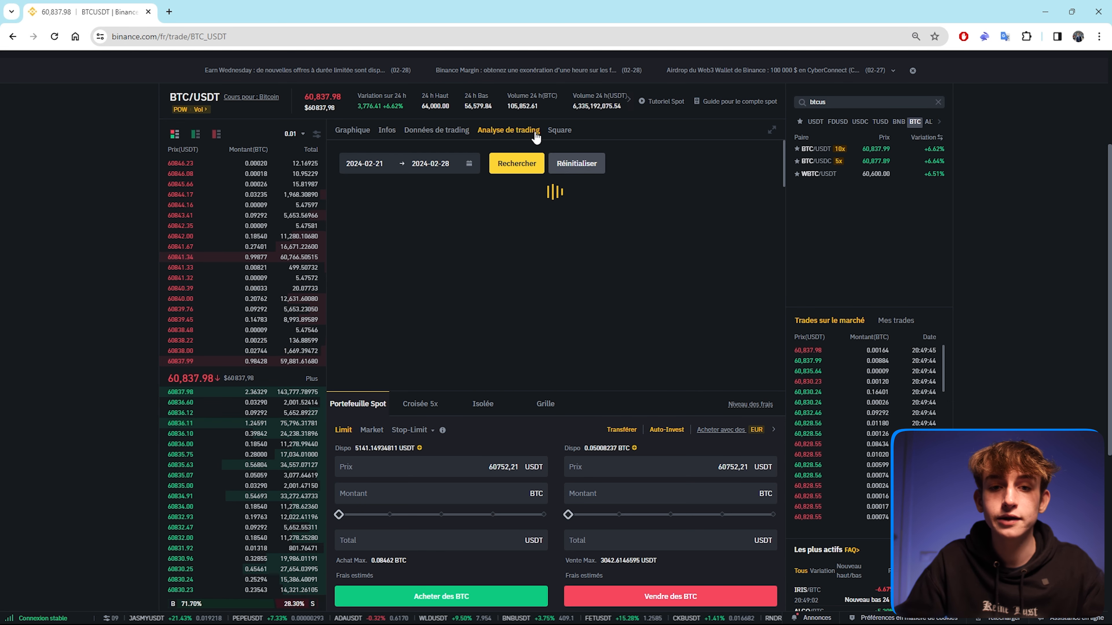
pyautogui.click(352, 130)
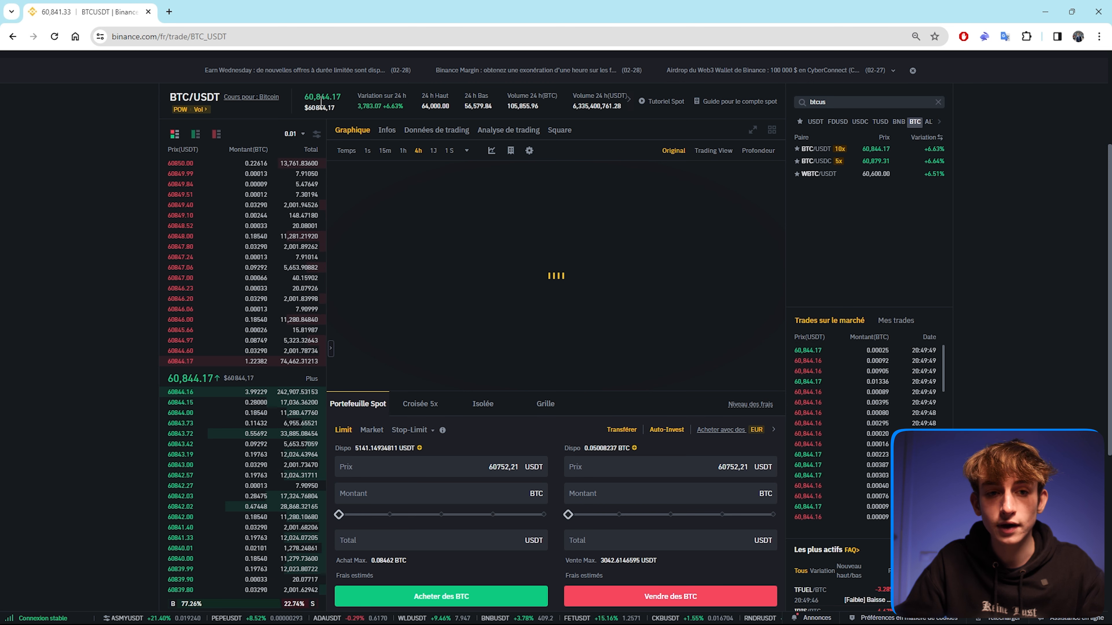
pyautogui.moveTo(308, 95); pyautogui.dragTo(409, 98)
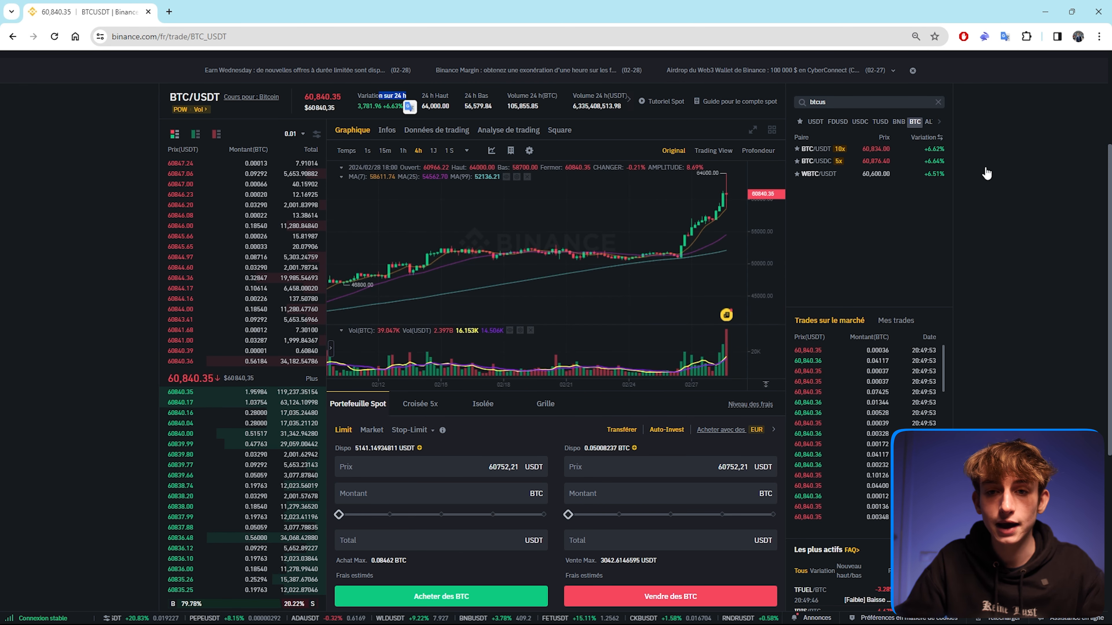
pyautogui.click(938, 101)
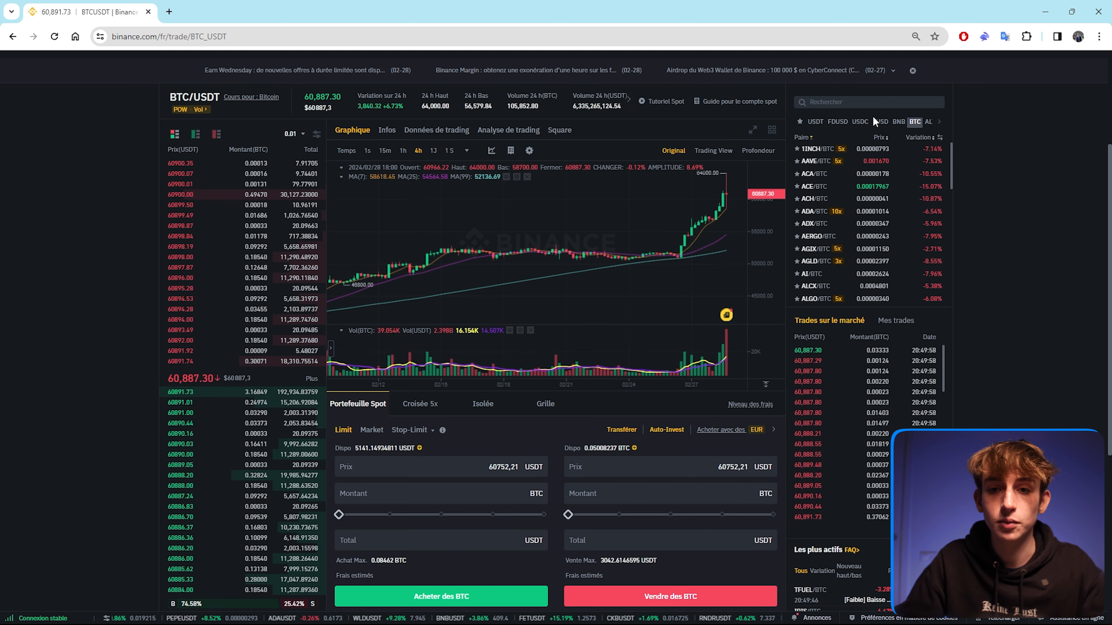
# Step: Search the pair list for 'etht' to find ETH/USDT
pyautogui.click(835, 101)
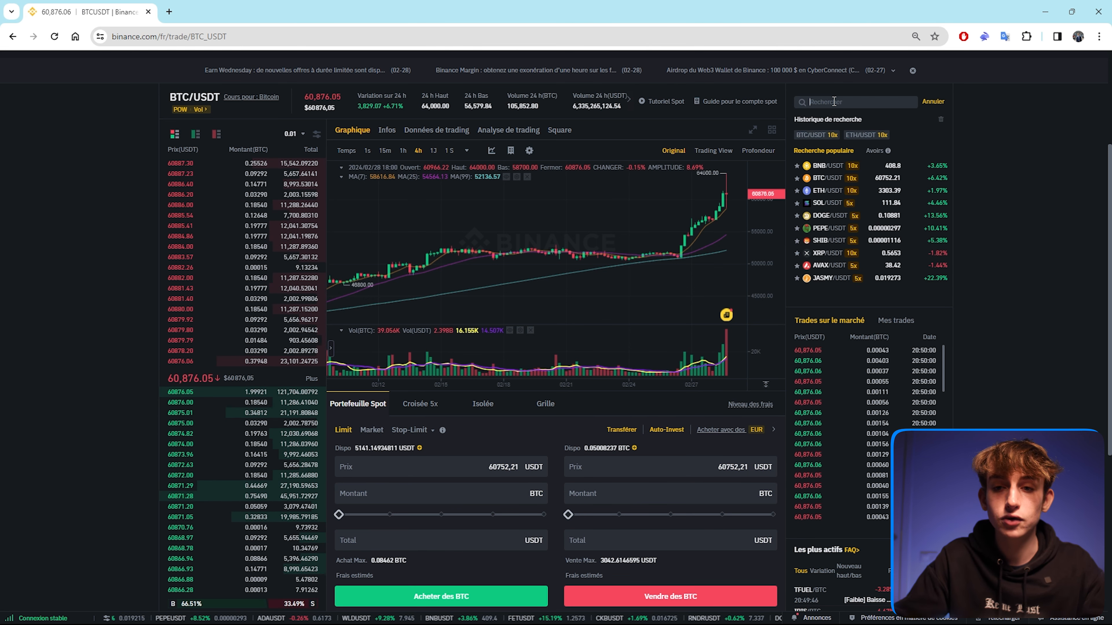
pyautogui.write('ethusd')
pyautogui.write('t')
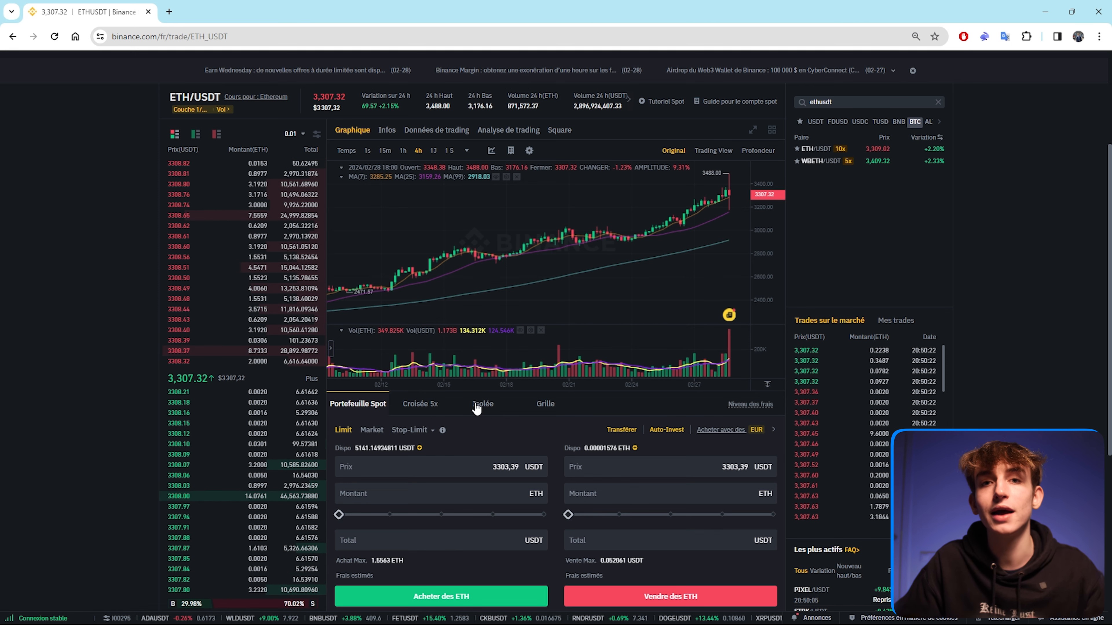
# Step: Place a new limit buy of 0.0333 ETH at 3,000 USDT
pyautogui.scroll(-1, 363, 416)
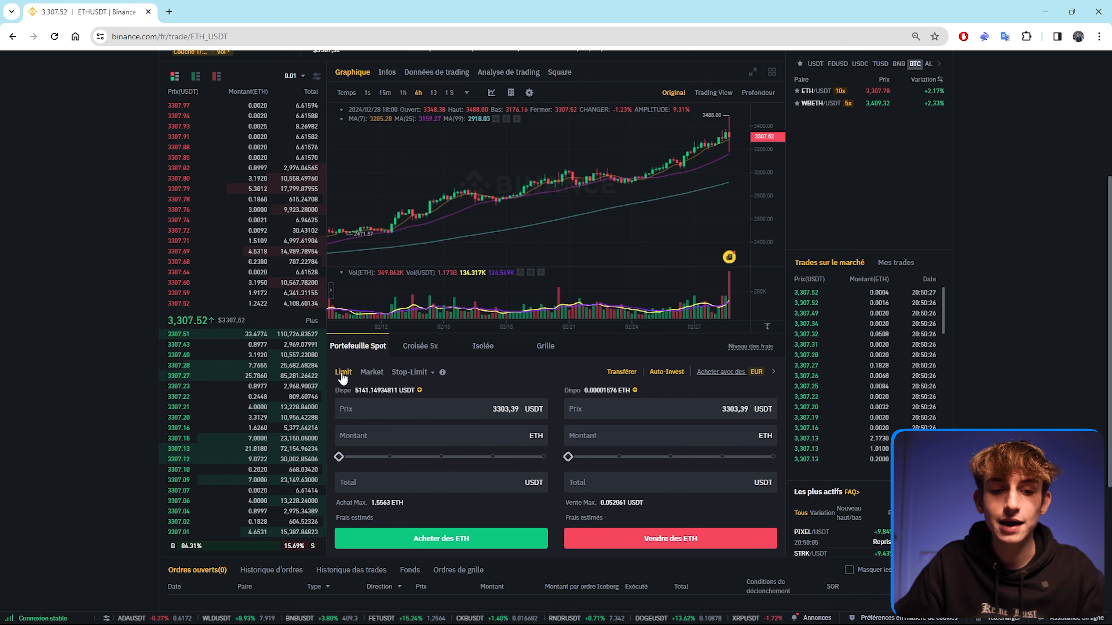
pyautogui.click(418, 410)
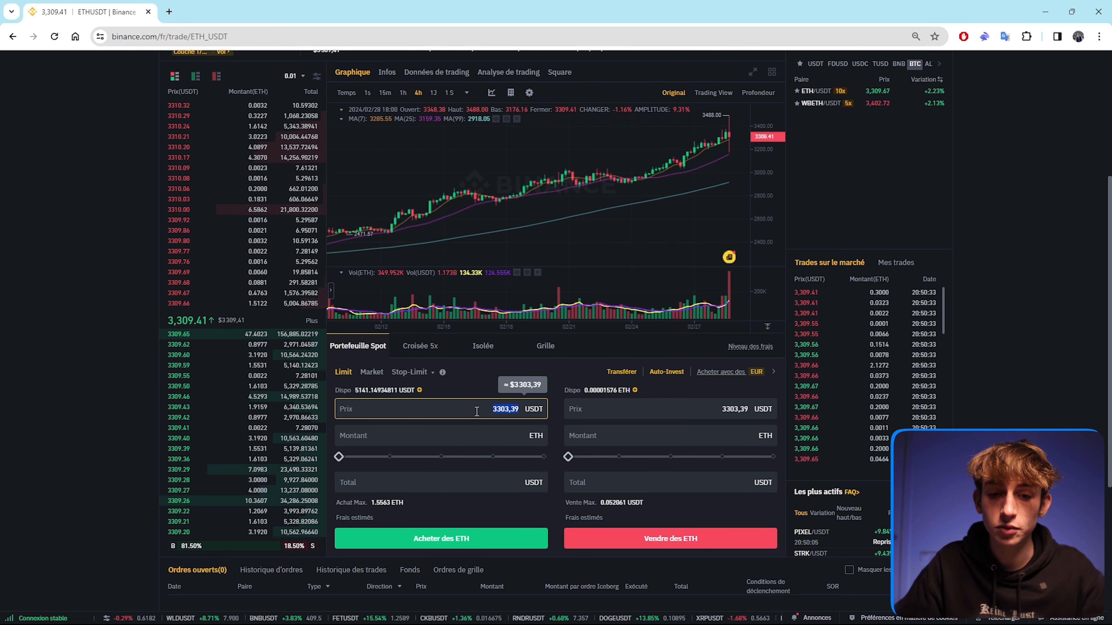
pyautogui.write('3000')
pyautogui.click(502, 482)
pyautogui.write('100')
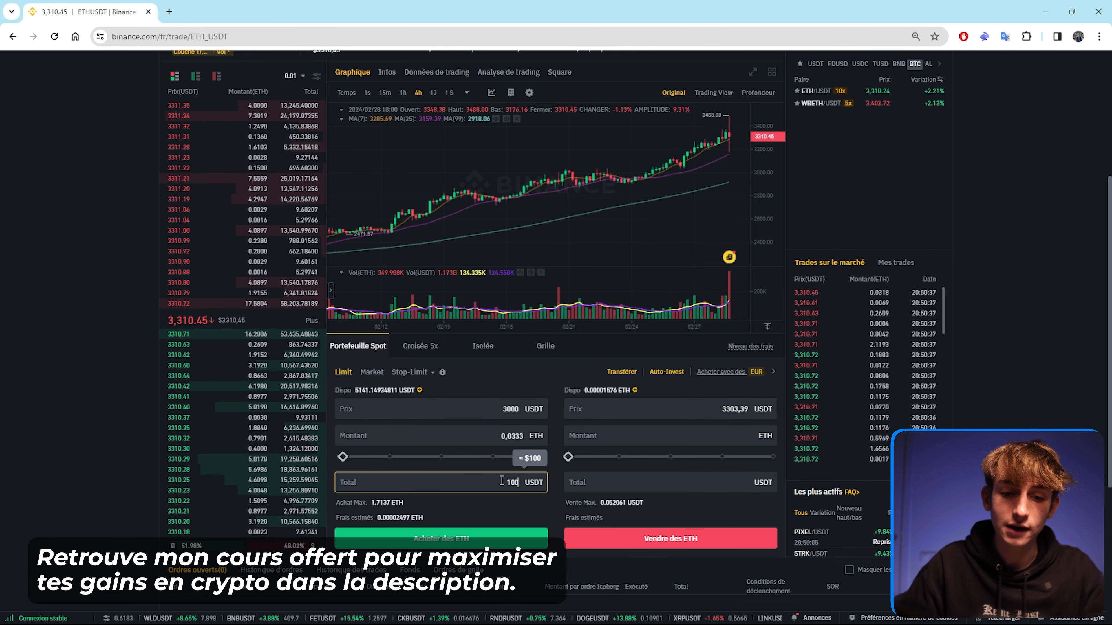
pyautogui.doubleClick(516, 436)
pyautogui.click(526, 387)
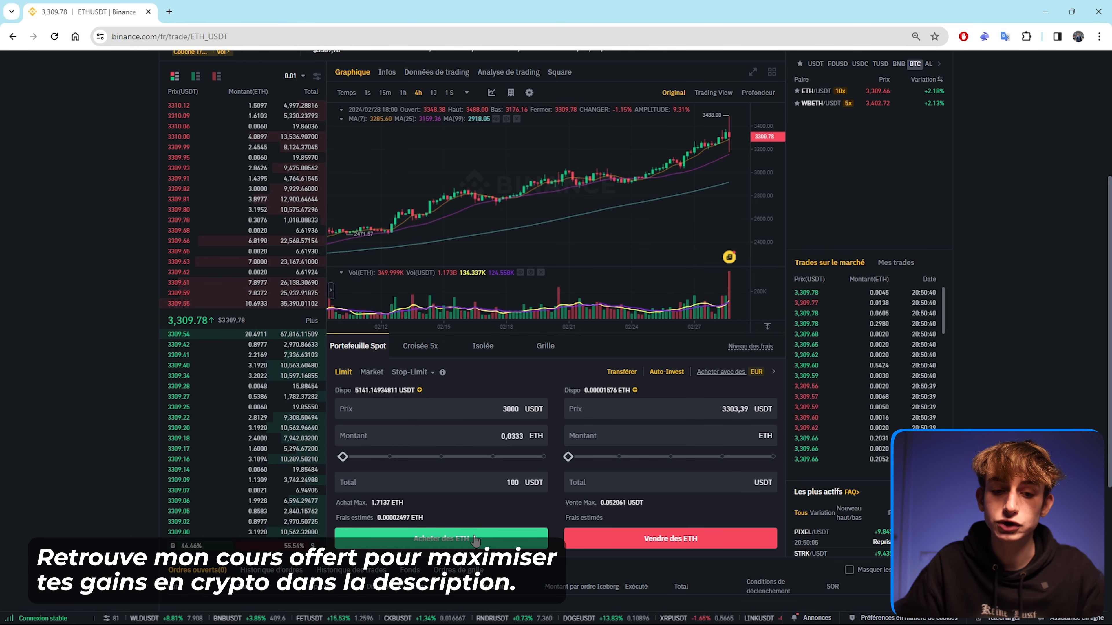
pyautogui.click(476, 540)
# Step: Cancel the pending ETH/USDT limit buy so no open orders remain
pyautogui.scroll(-4, 474, 518)
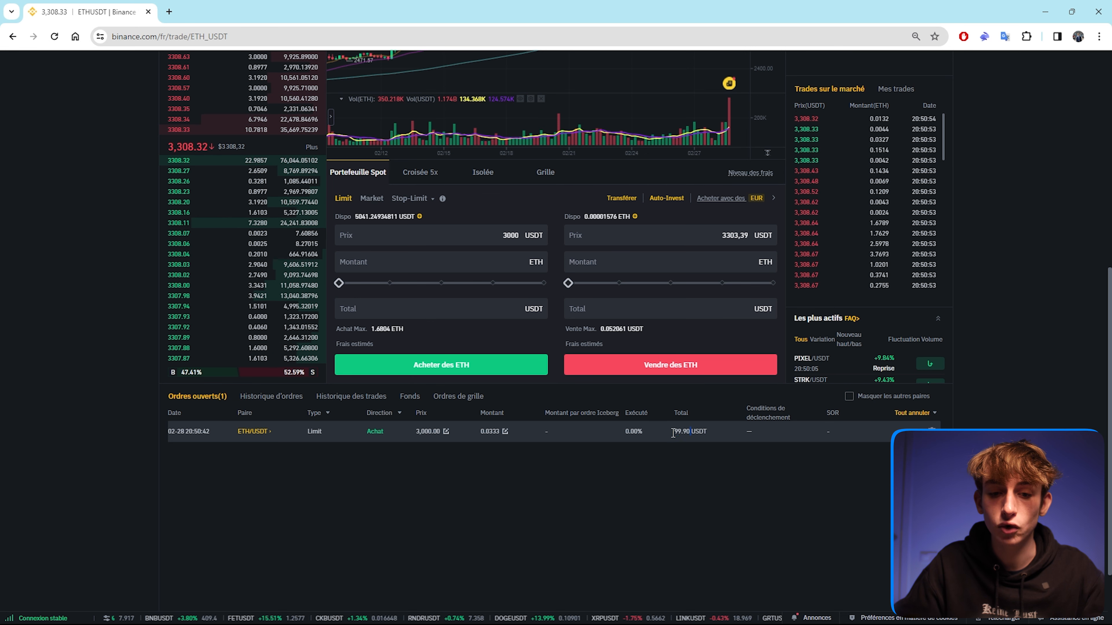
pyautogui.click(446, 432)
pyautogui.click(427, 412)
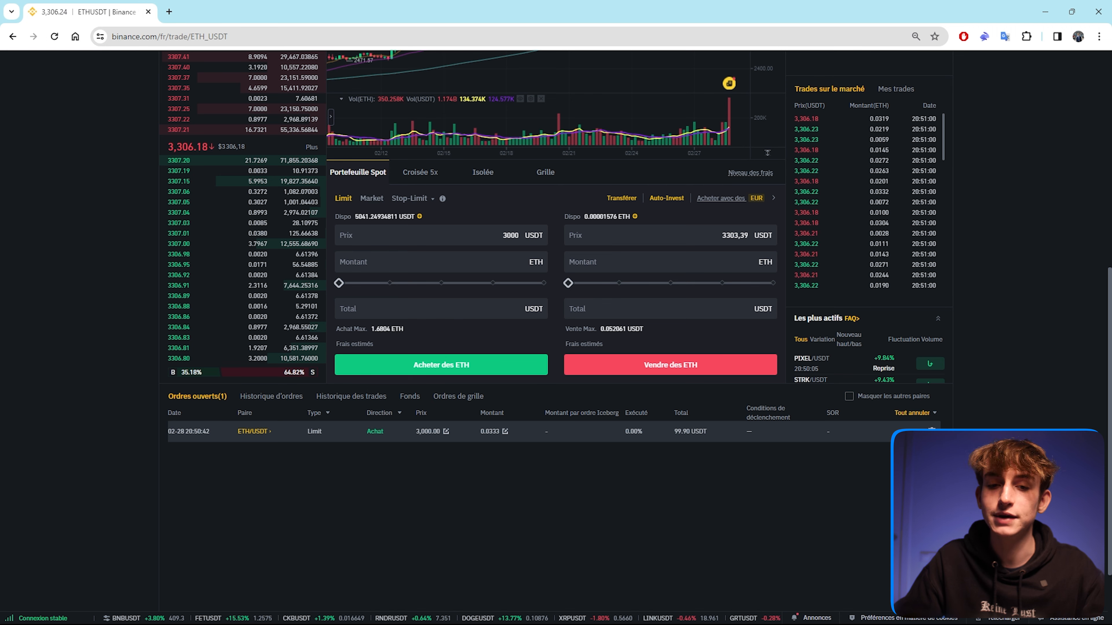
pyautogui.click(931, 431)
pyautogui.scroll(4, 394, 411)
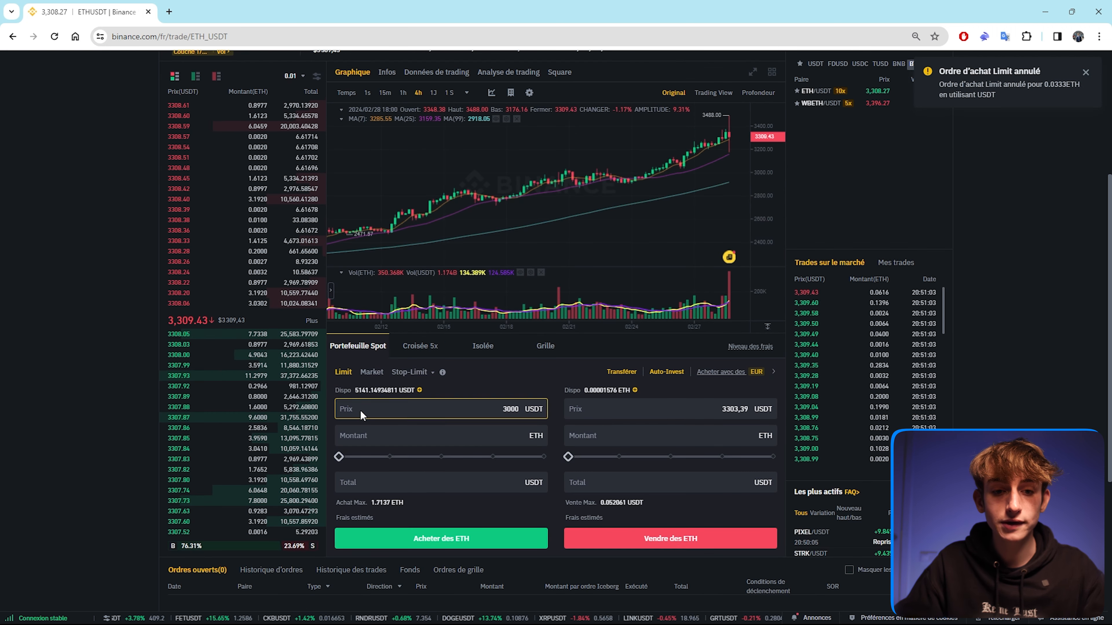
# Step: Switch the ETH buy form to Market and enter a 100 USDT total
pyautogui.click(372, 372)
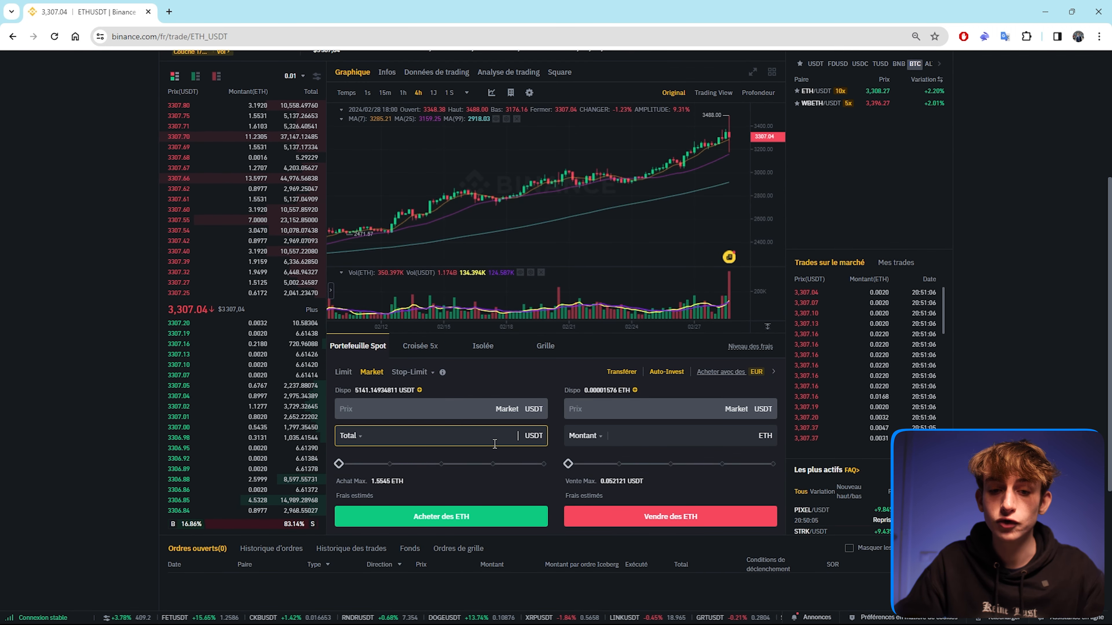
pyautogui.write('100')
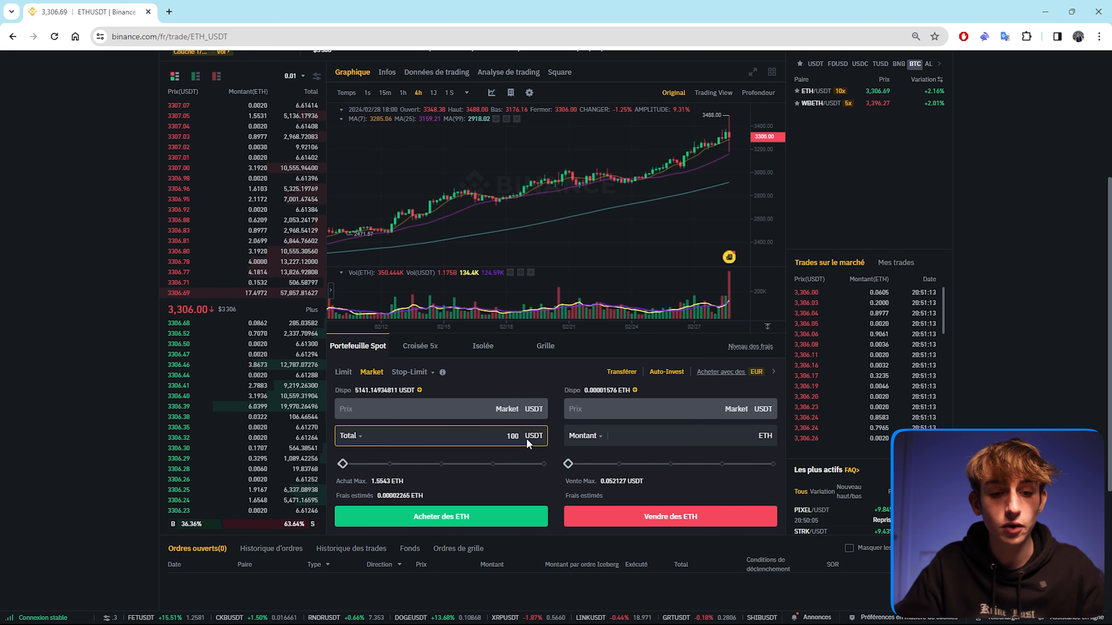
pyautogui.click(659, 436)
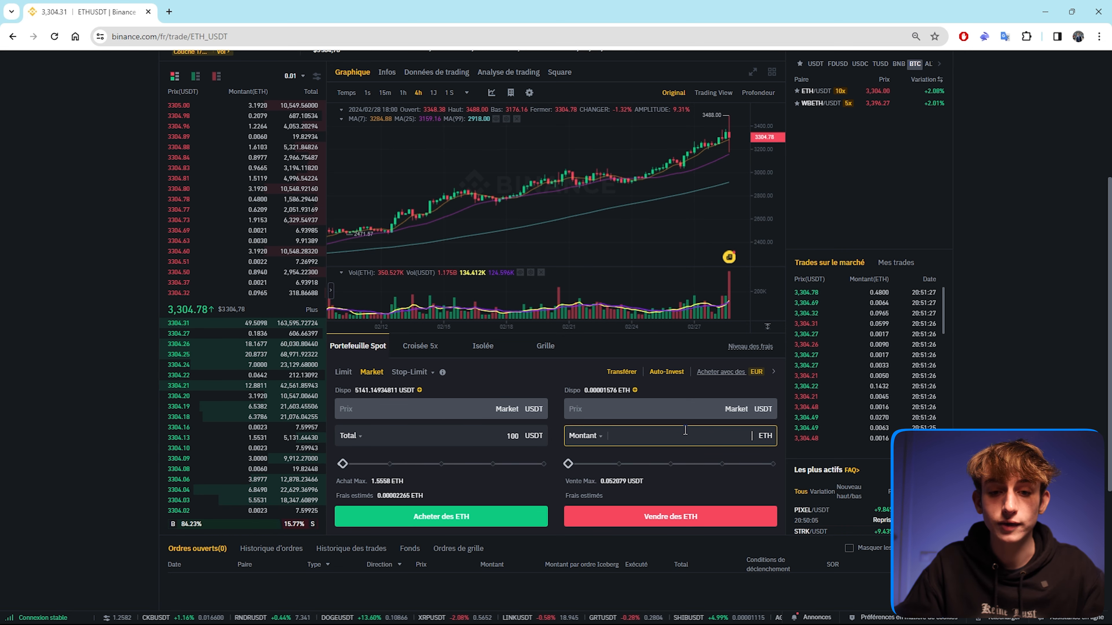
# Step: Return to Limit orders and drag the ETH sell slider to 100% (3303,39 USDT)
pyautogui.click(343, 371)
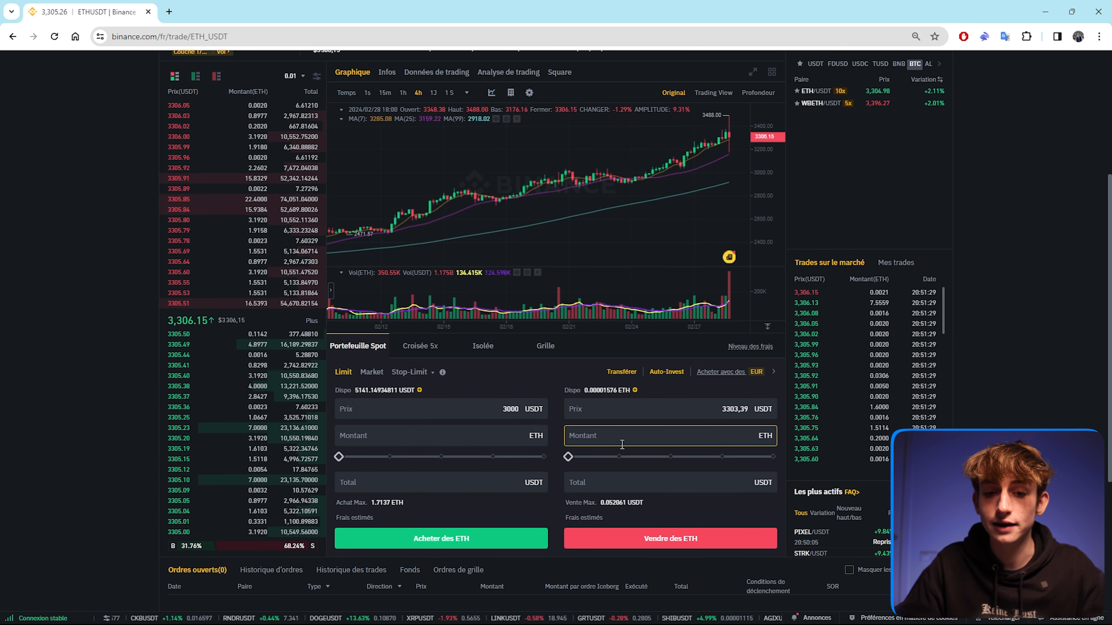
pyautogui.moveTo(568, 457); pyautogui.dragTo(734, 457)
pyautogui.click(725, 477)
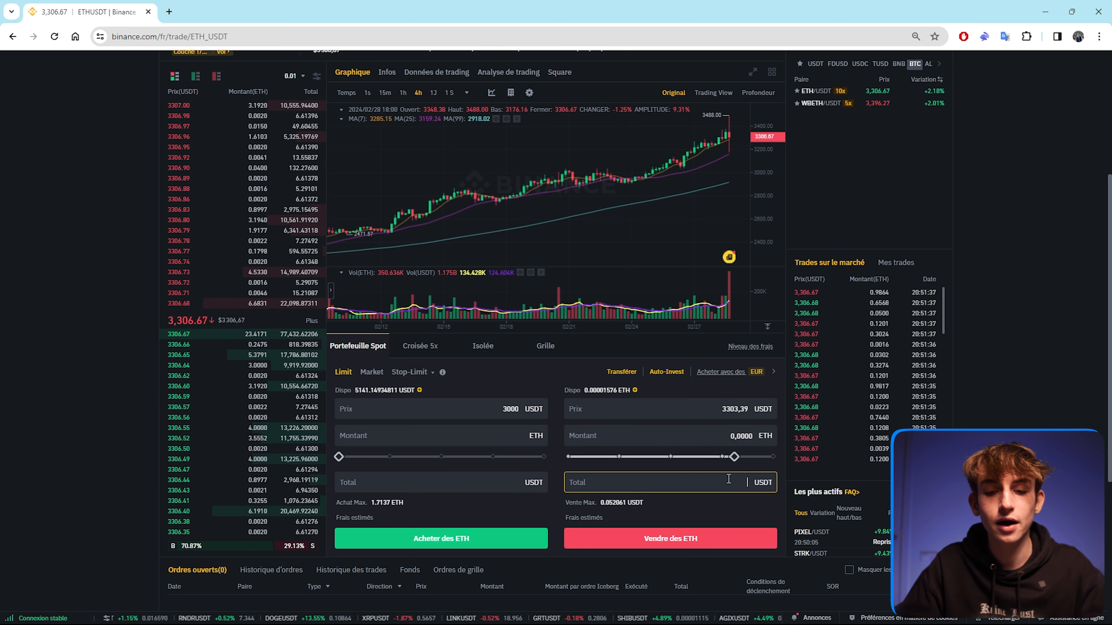
pyautogui.moveTo(734, 456)
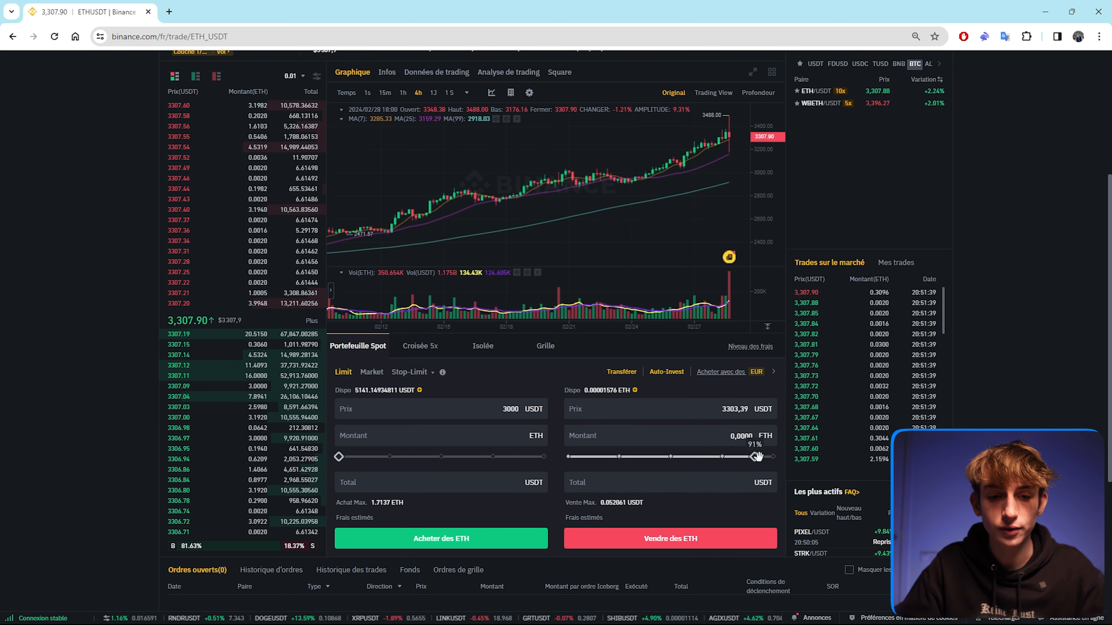
pyautogui.moveTo(757, 457); pyautogui.dragTo(771, 457)
pyautogui.scroll(2, 771, 457)
pyautogui.click(831, 101)
# Step: Open BTC/USDT from the 'btc' pair search and choose a Stop-Limit order type
pyautogui.write('btc')
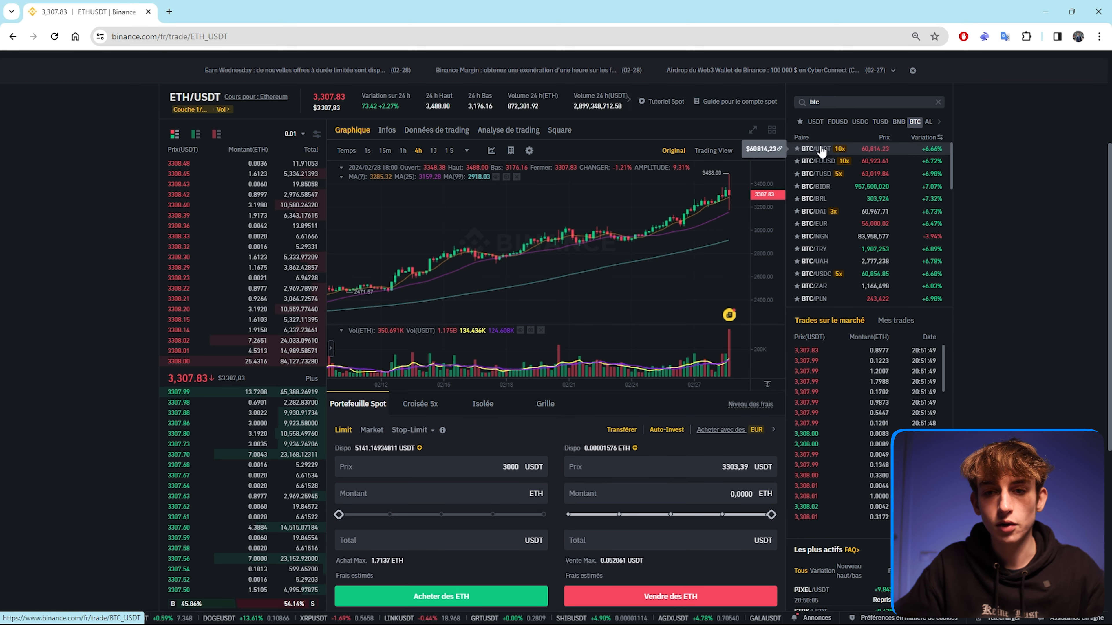
pyautogui.click(822, 151)
pyautogui.scroll(-2, 1018, 256)
pyautogui.moveTo(431, 375)
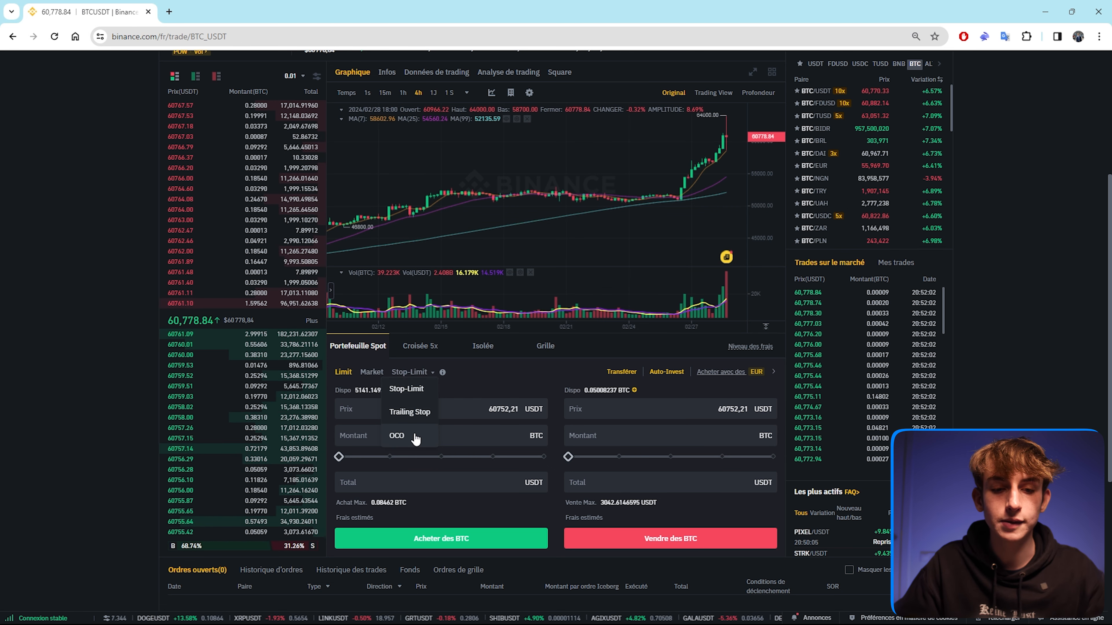
pyautogui.click(405, 389)
pyautogui.scroll(-1, 189, 359)
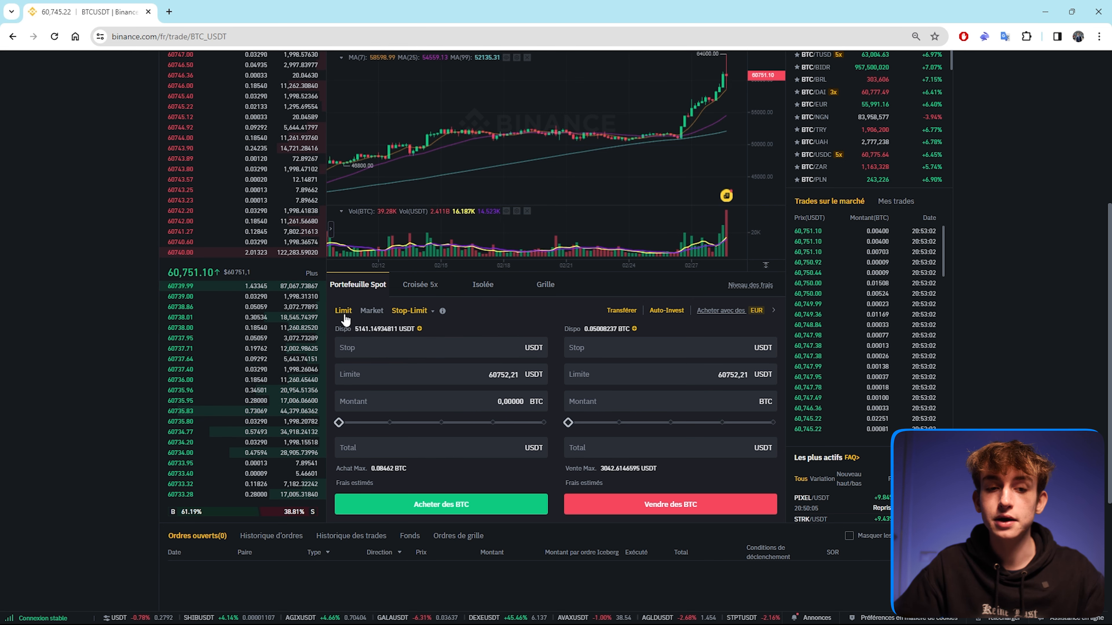
# Step: Enter a 60000 limit, 55000 stop and 100 USDT total in the Stop-Limit buy form (0,00166 BTC)
pyautogui.doubleClick(499, 379)
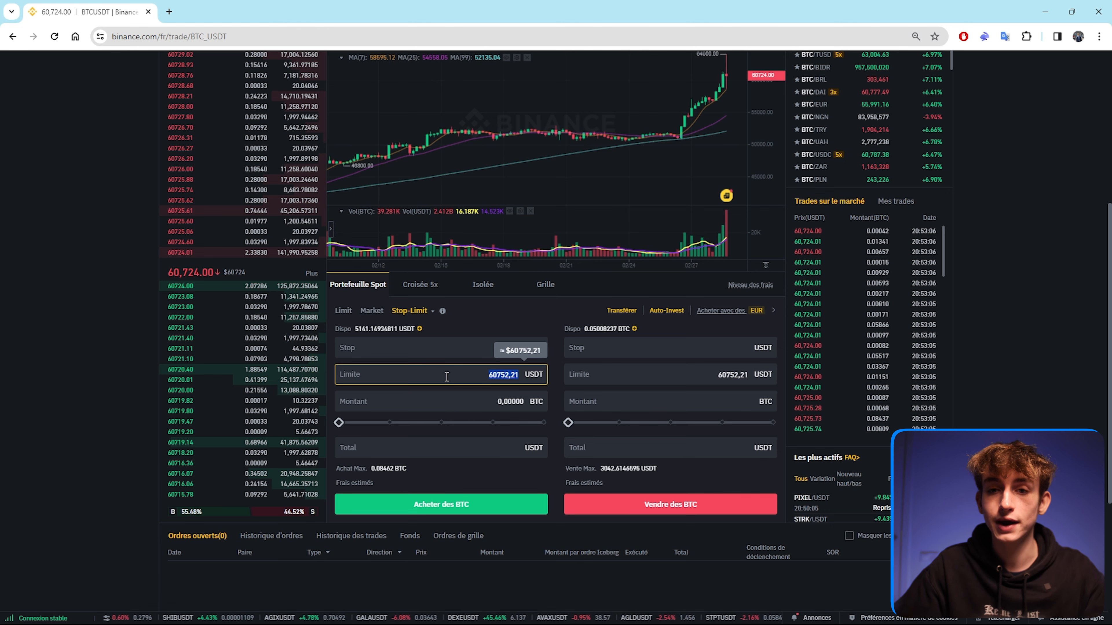
pyautogui.write('60000')
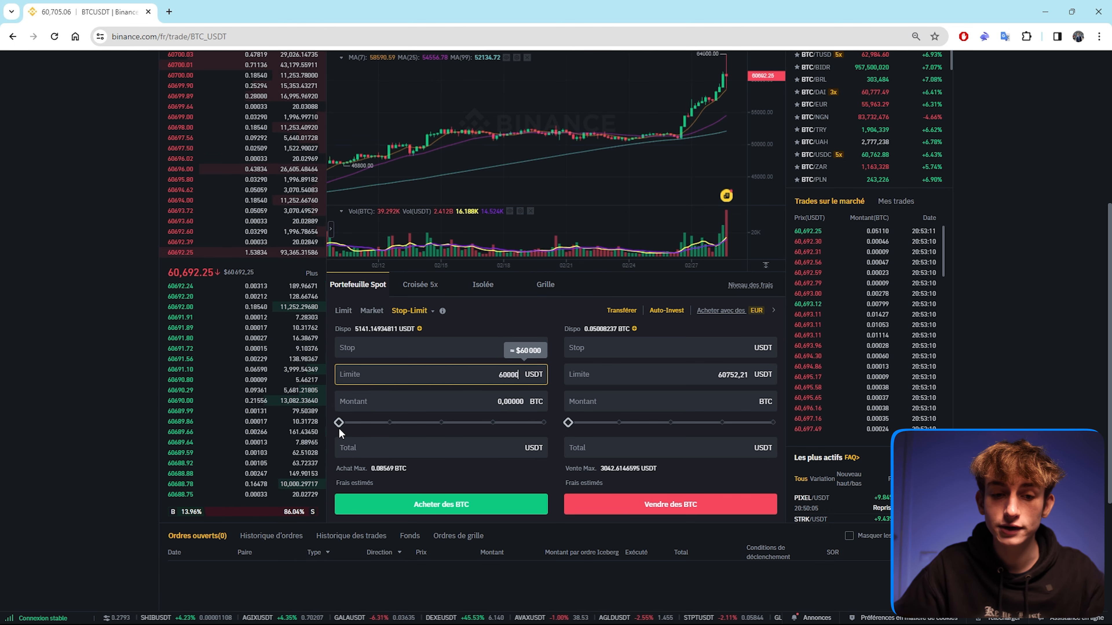
pyautogui.moveTo(339, 423); pyautogui.dragTo(420, 423)
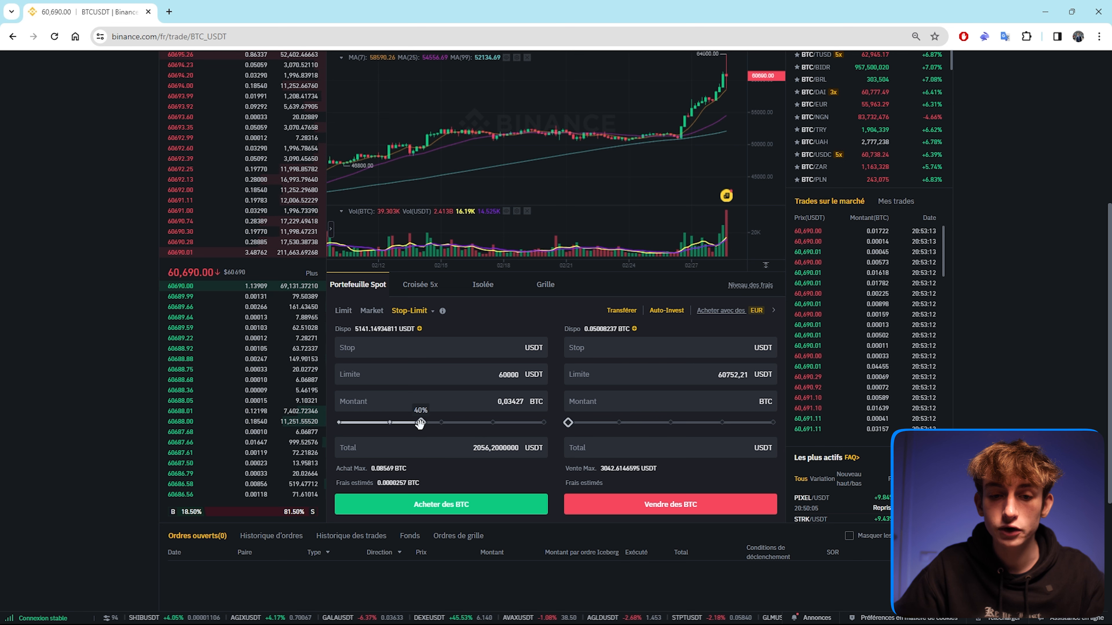
pyautogui.click(478, 345)
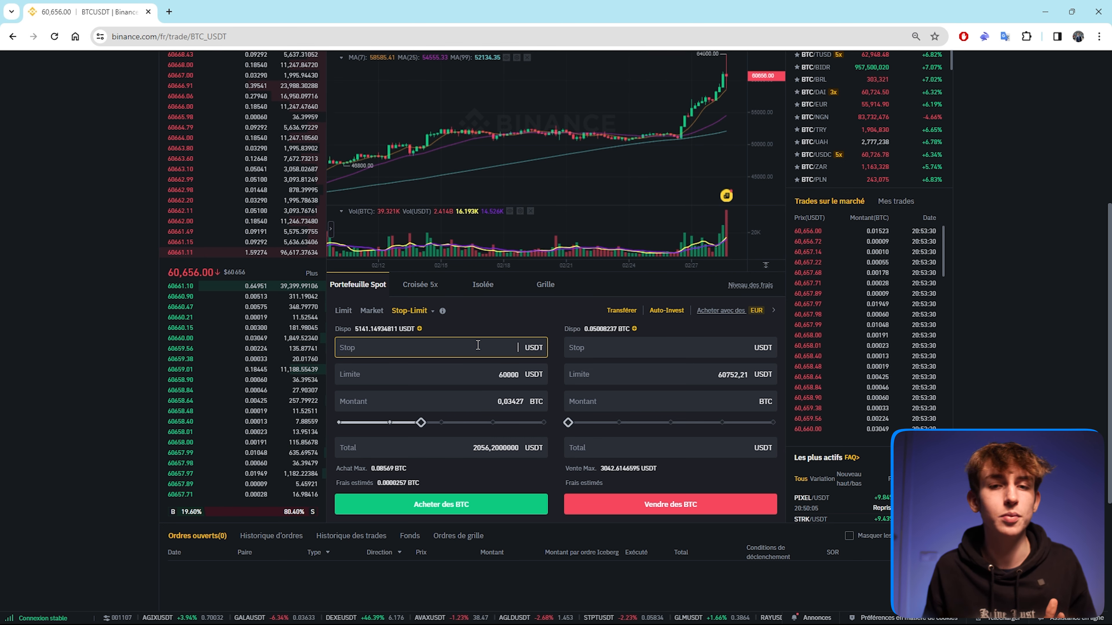
pyautogui.write('0')
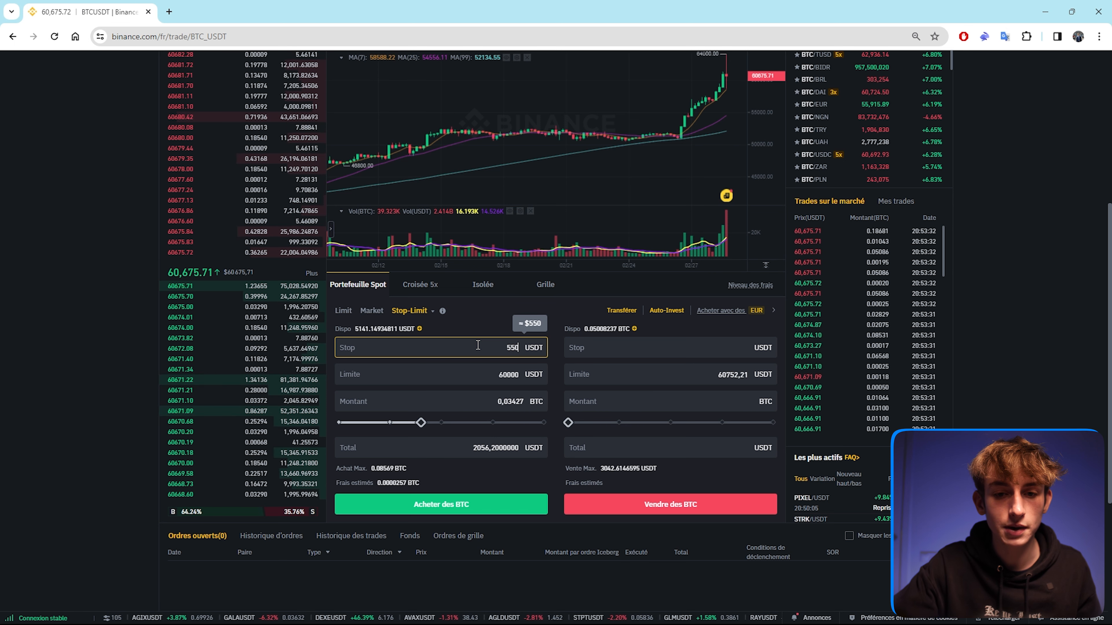
pyautogui.write('00')
pyautogui.click(505, 451)
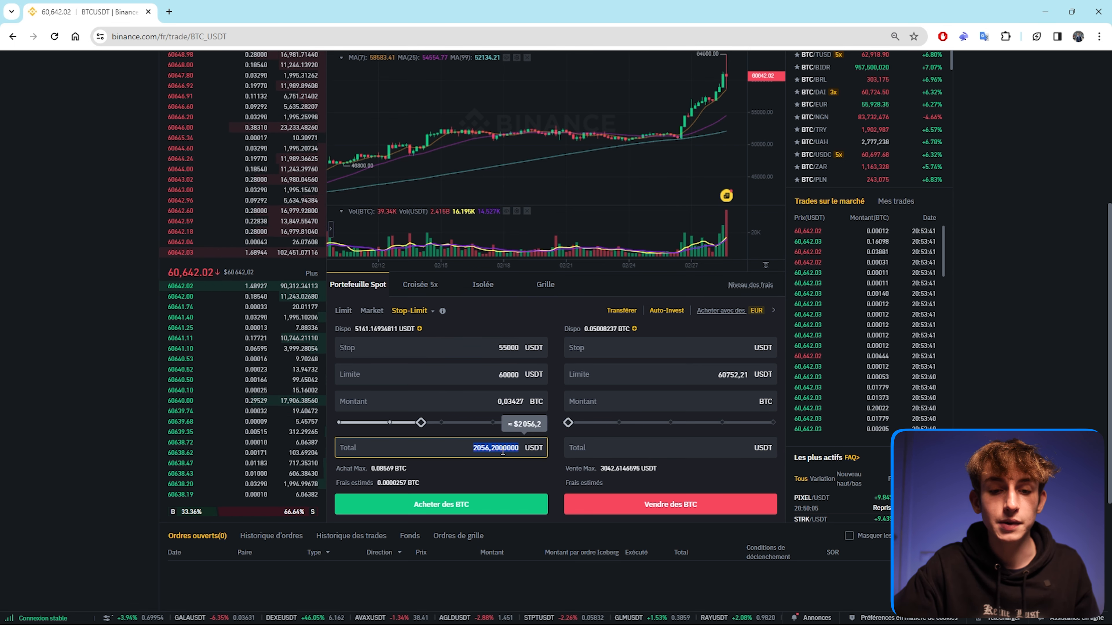
pyautogui.write('100')
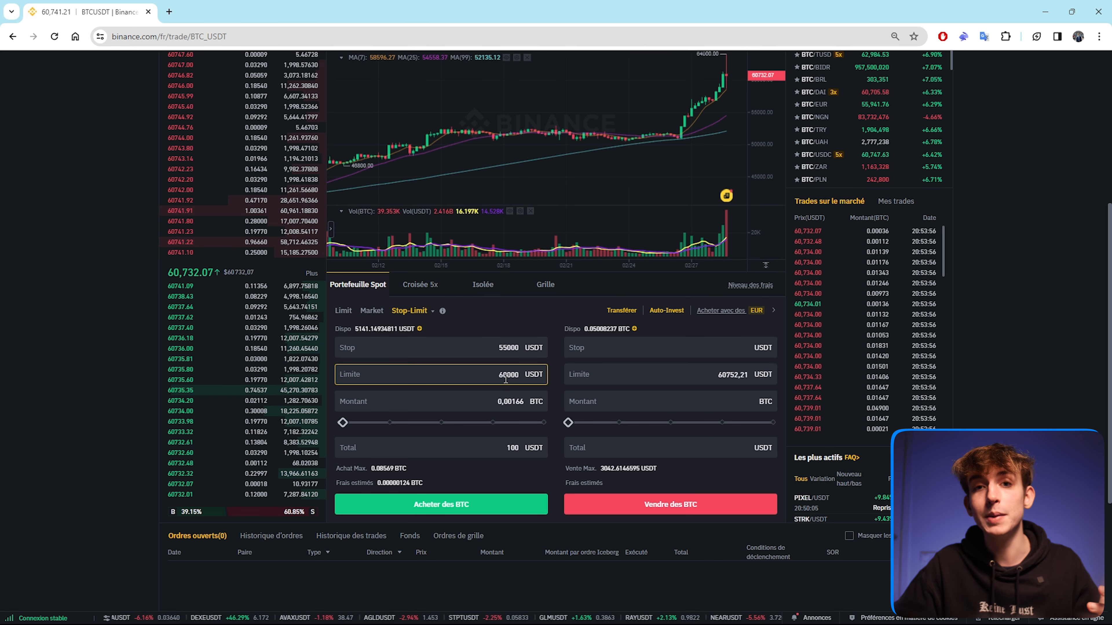
pyautogui.click(518, 347)
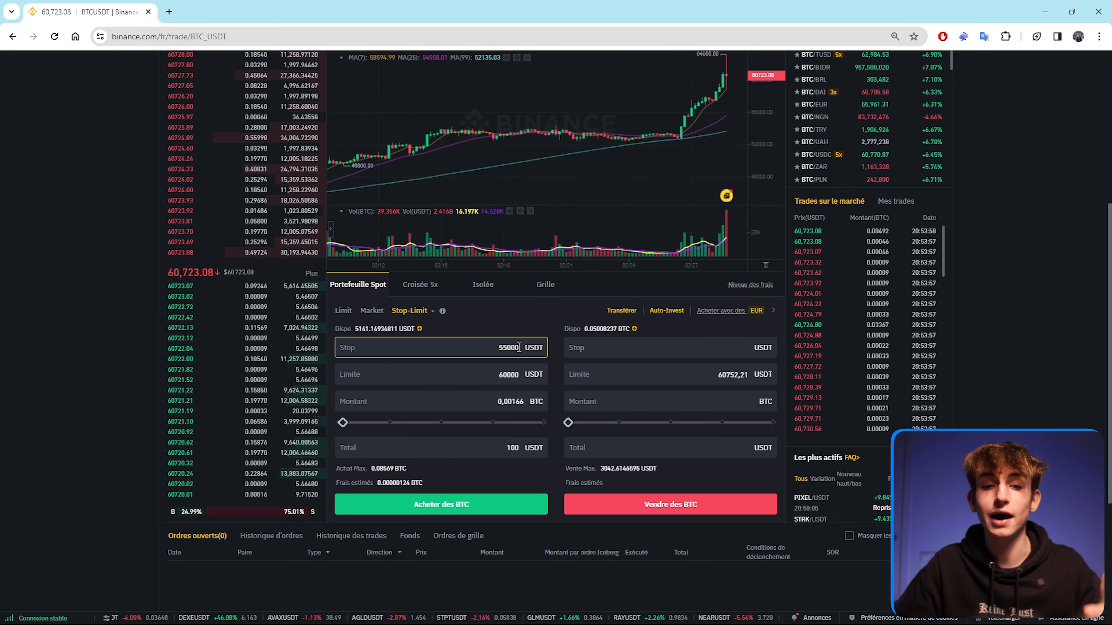
# Step: Make the BTC buy a Trailing Stop with a 60000 USDT limit and 50% slider (0,04284 BTC)
pyautogui.click(420, 311)
pyautogui.click(415, 363)
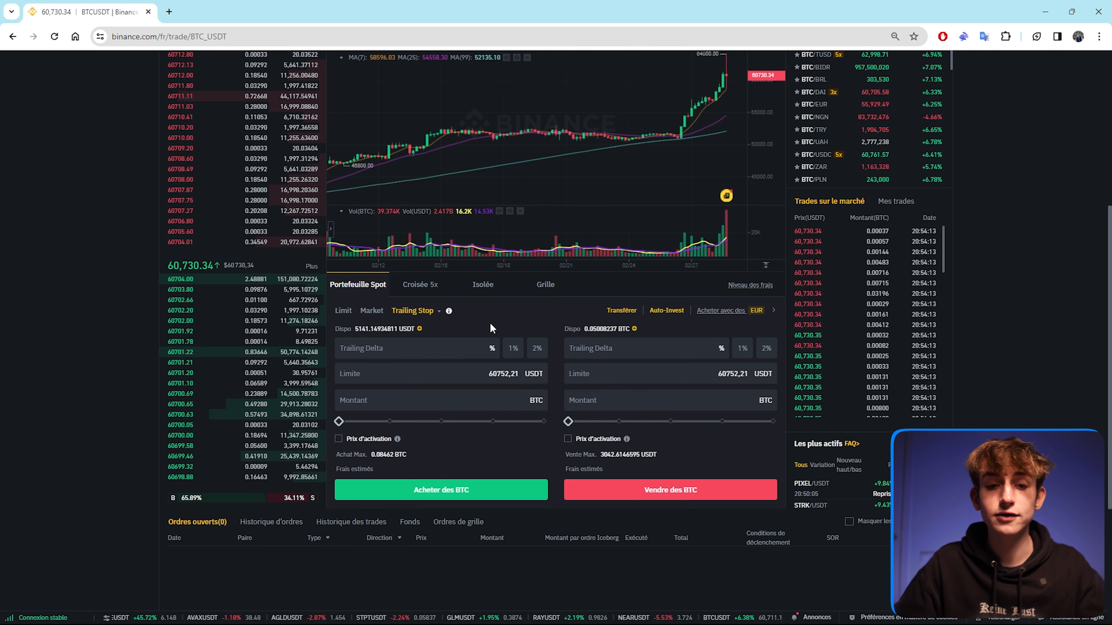
pyautogui.click(496, 374)
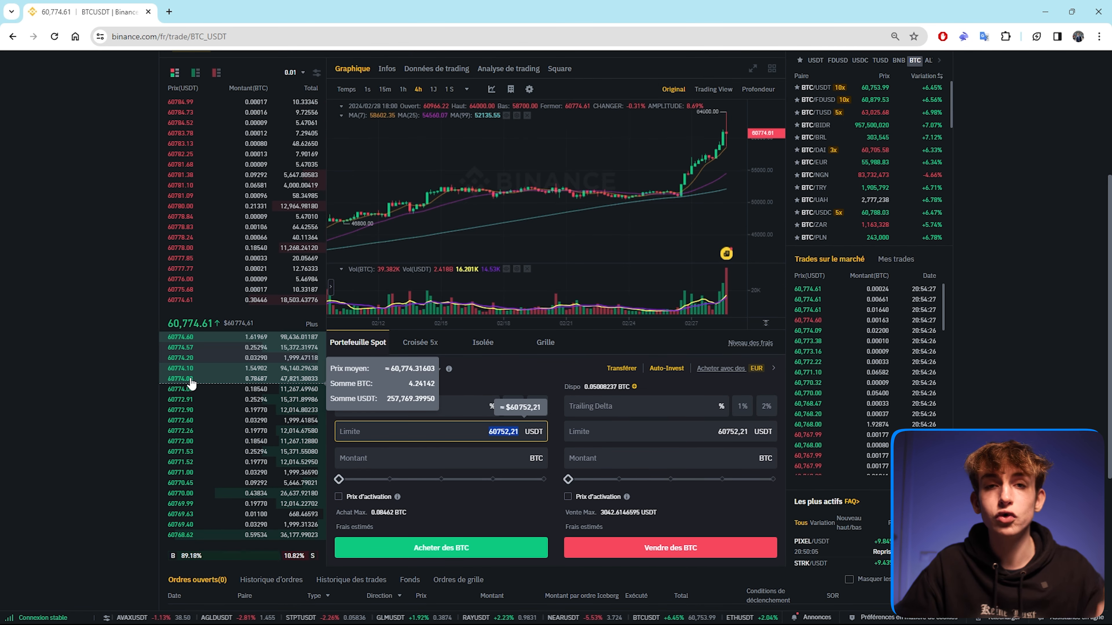
pyautogui.scroll(-1, 446, 446)
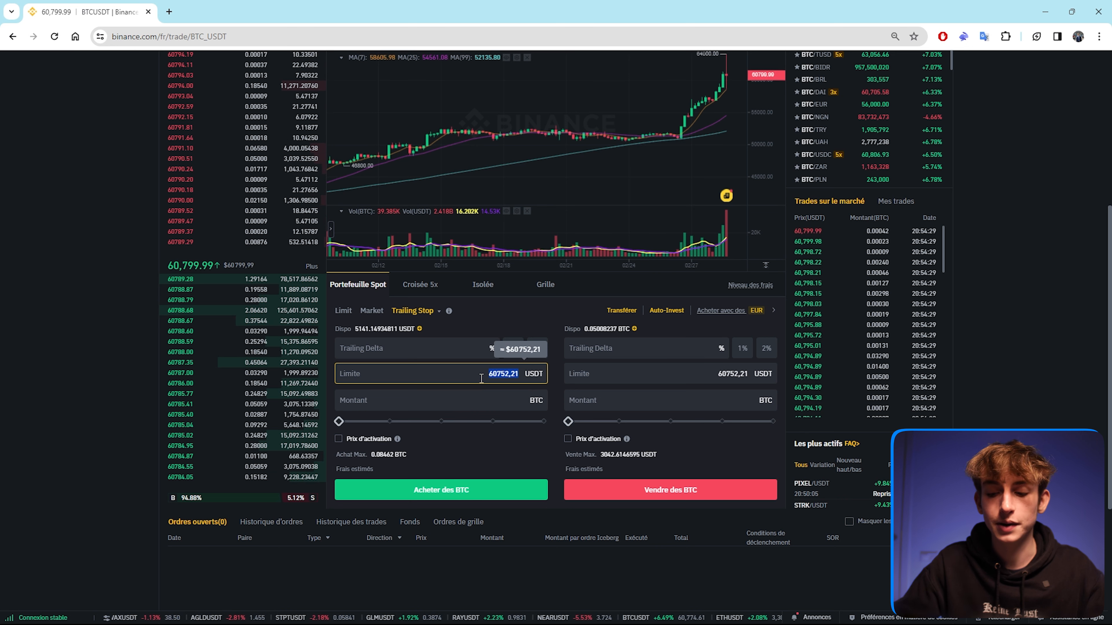
pyautogui.write('60000')
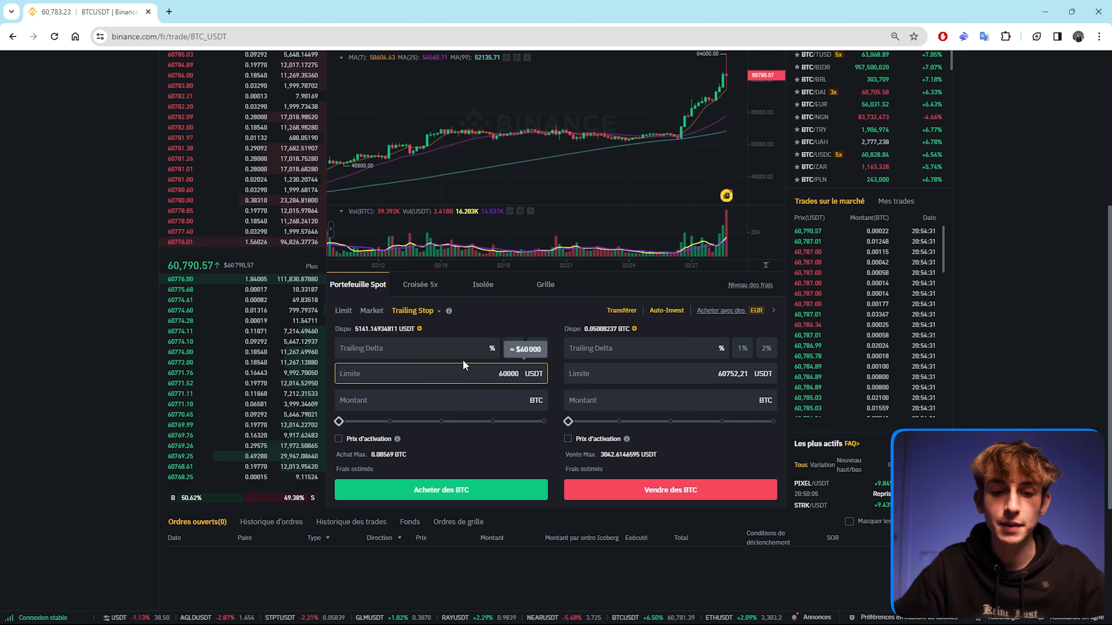
pyautogui.click(462, 360)
pyautogui.moveTo(338, 422); pyautogui.dragTo(440, 423)
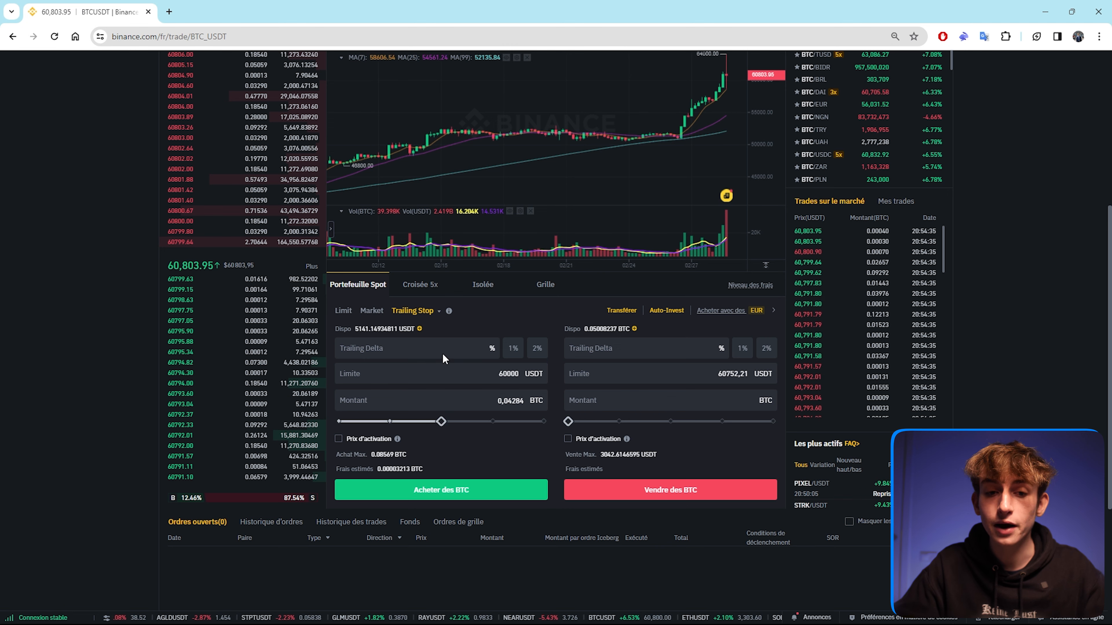
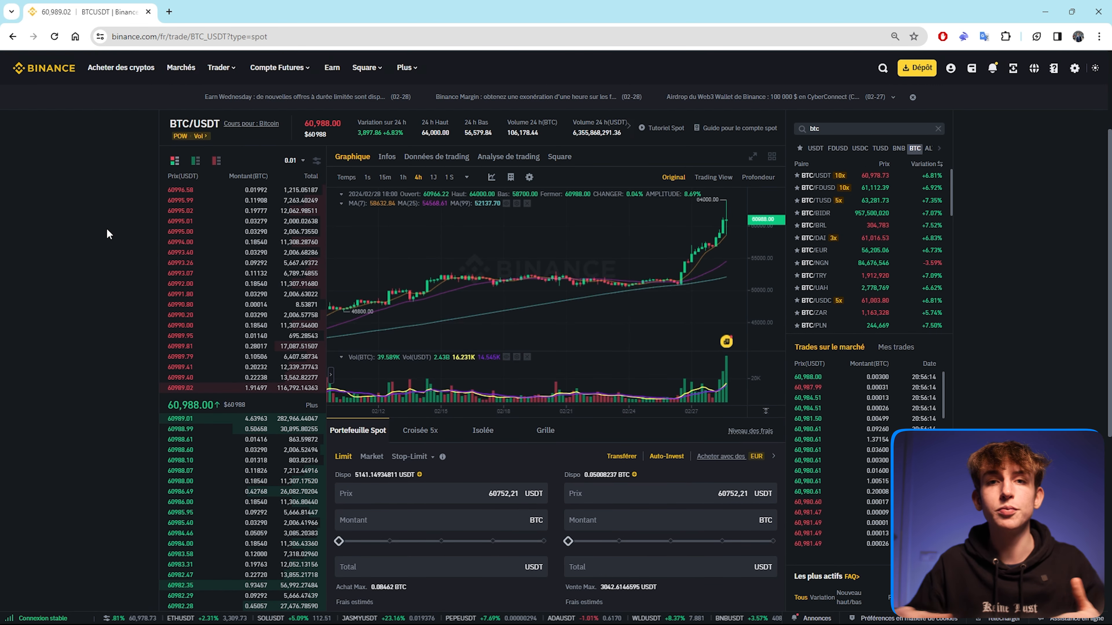
# Step: Open the BTCUSDT perpetual from Futures USDⓈ-M and reposition the quick-trade box on the chart
pyautogui.moveTo(284, 79)
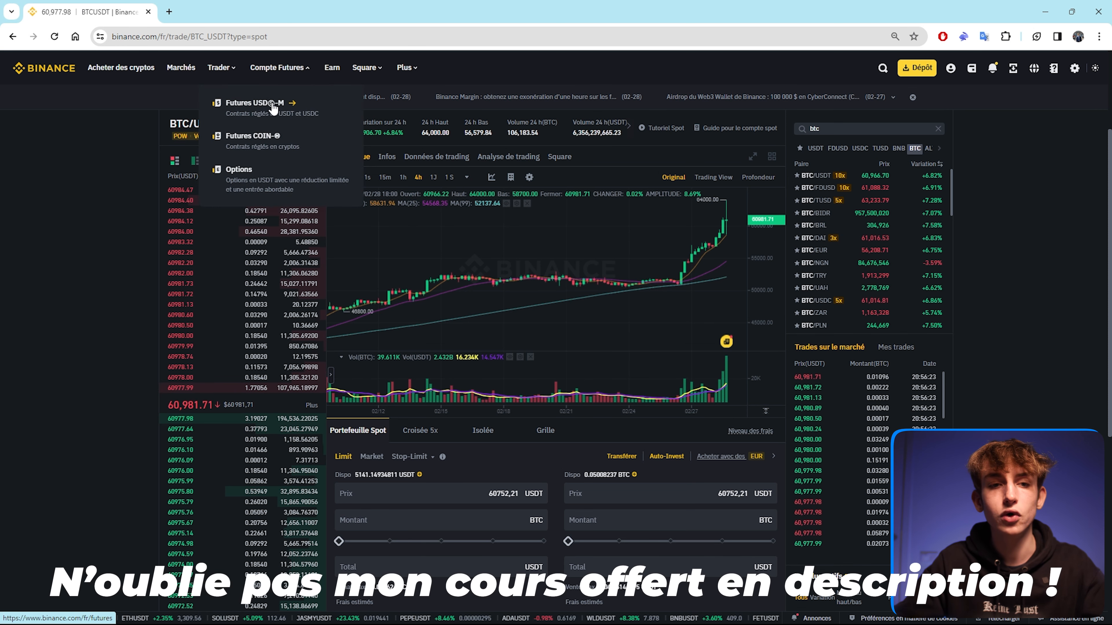
pyautogui.click(272, 105)
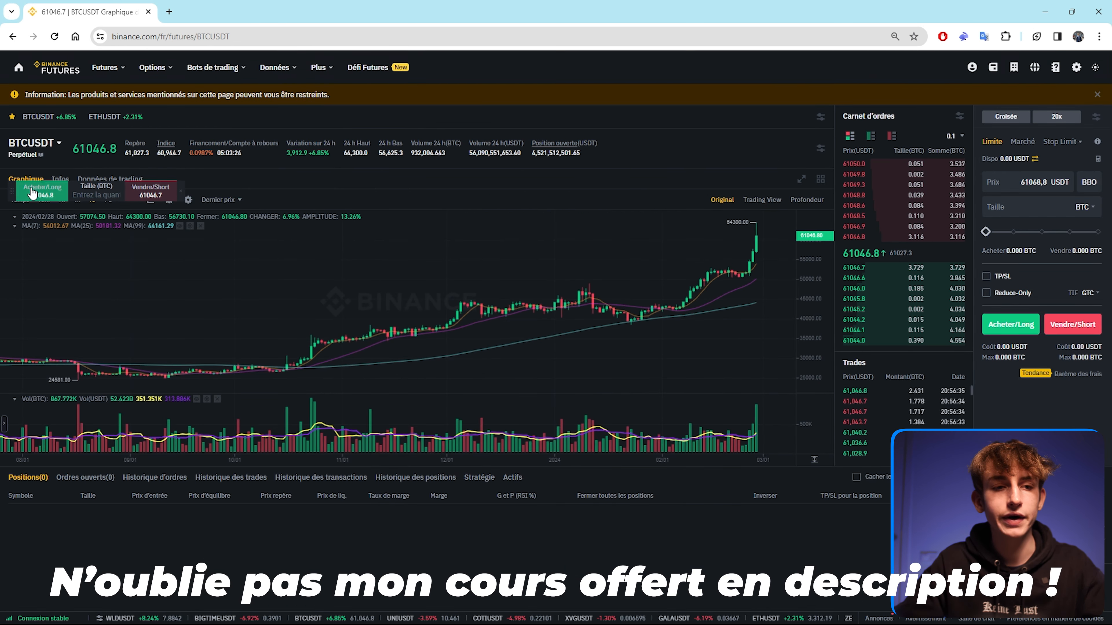
pyautogui.moveTo(12, 190); pyautogui.dragTo(49, 257)
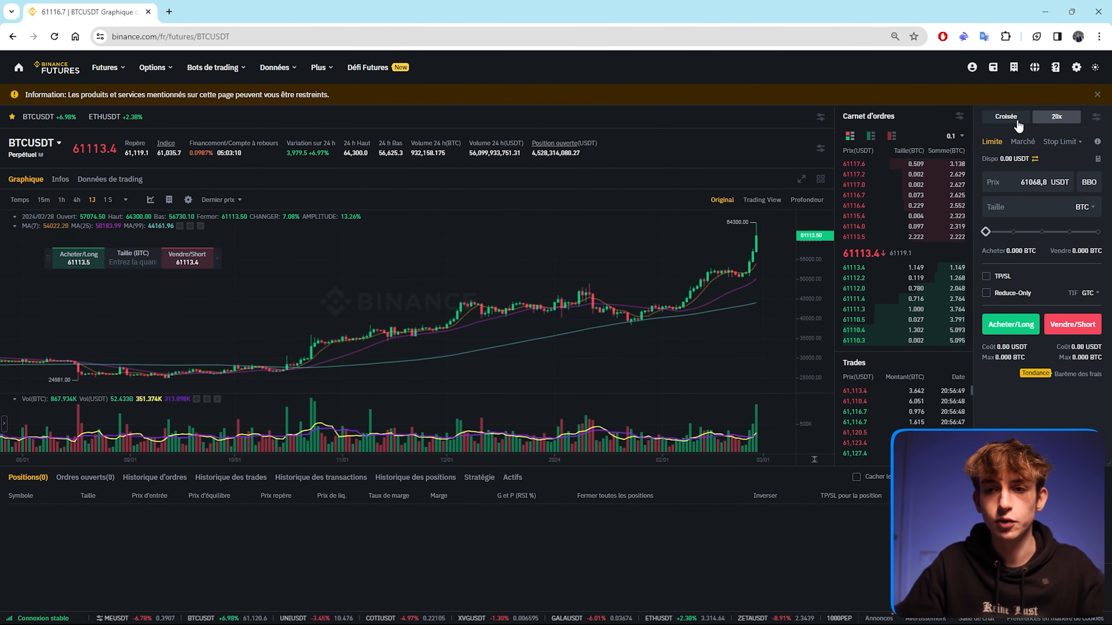
# Step: Switch the BTCUSDT perpetual's margin mode from Croisée to Isolé and confirm it
pyautogui.click(1017, 123)
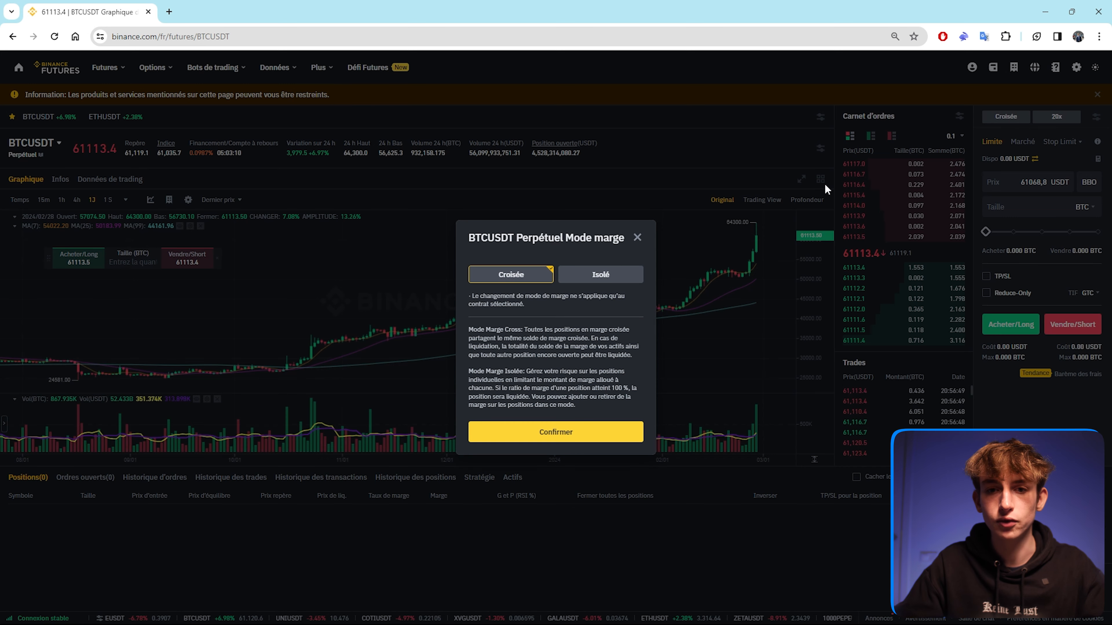
pyautogui.click(586, 275)
pyautogui.click(547, 274)
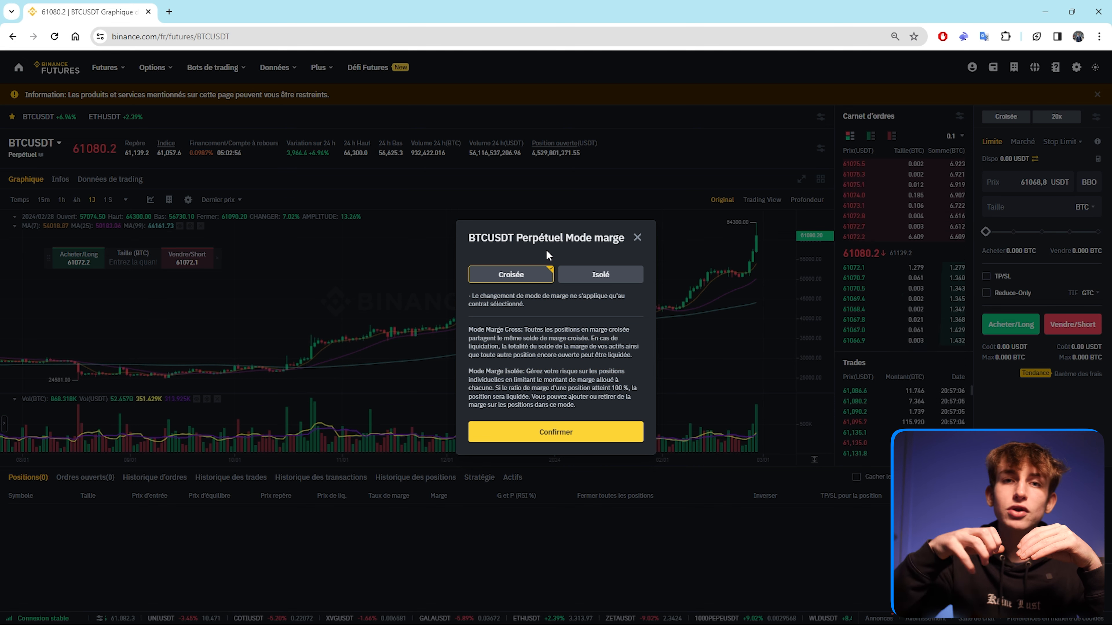
pyautogui.click(588, 277)
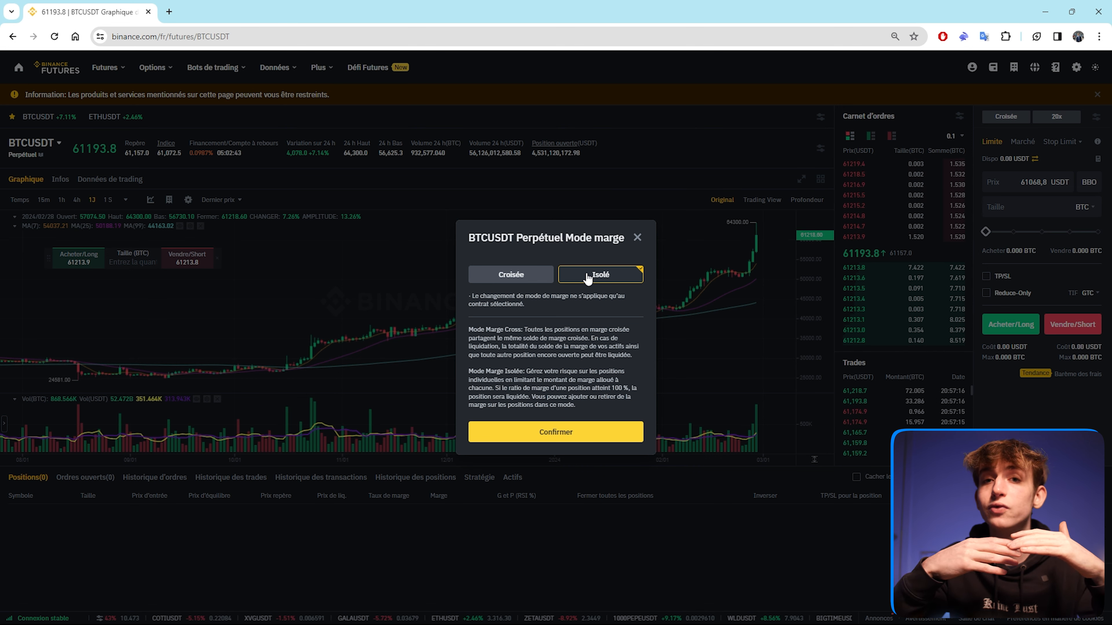
pyautogui.click(547, 284)
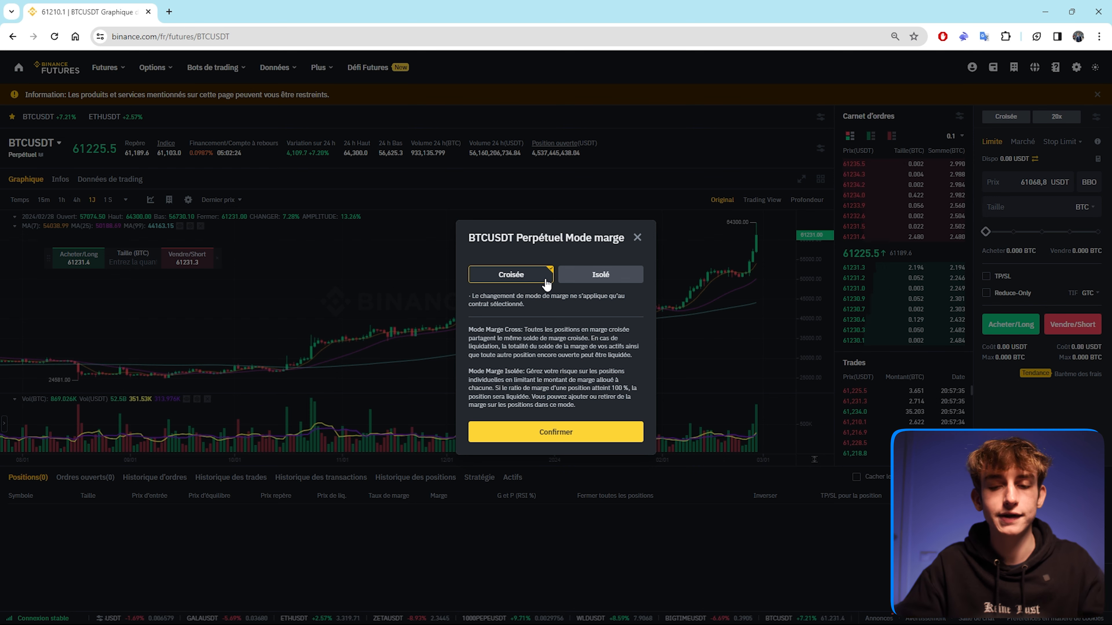
pyautogui.click(594, 280)
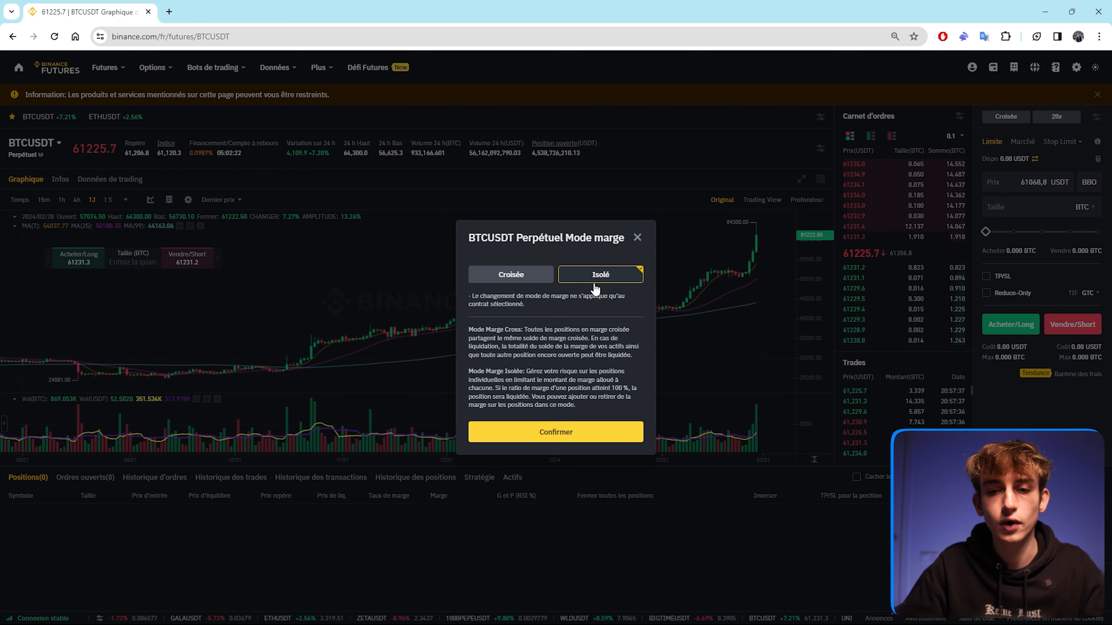
pyautogui.click(555, 432)
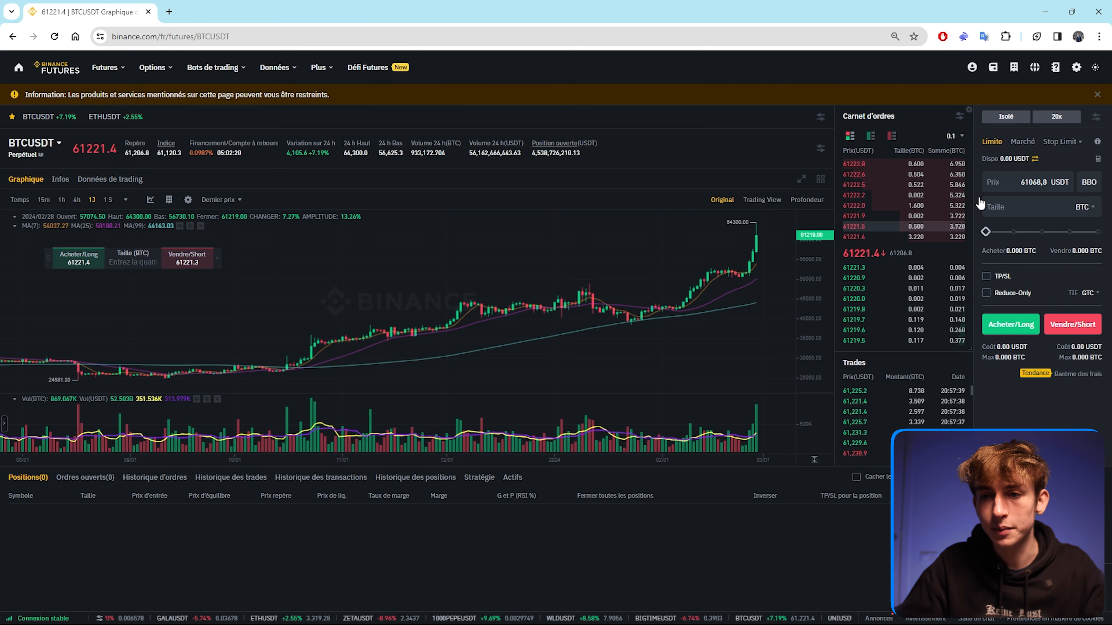
# Step: Drag the BTCUSDT leverage slider down from 20x and confirm 2x leverage
pyautogui.click(1061, 121)
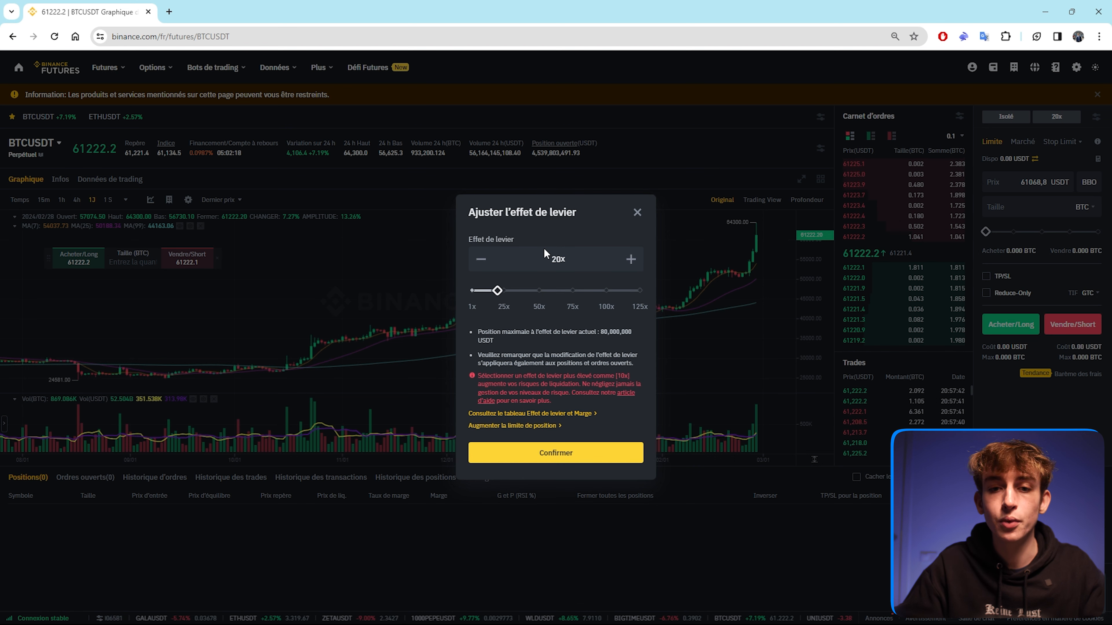
pyautogui.moveTo(497, 290); pyautogui.dragTo(473, 291)
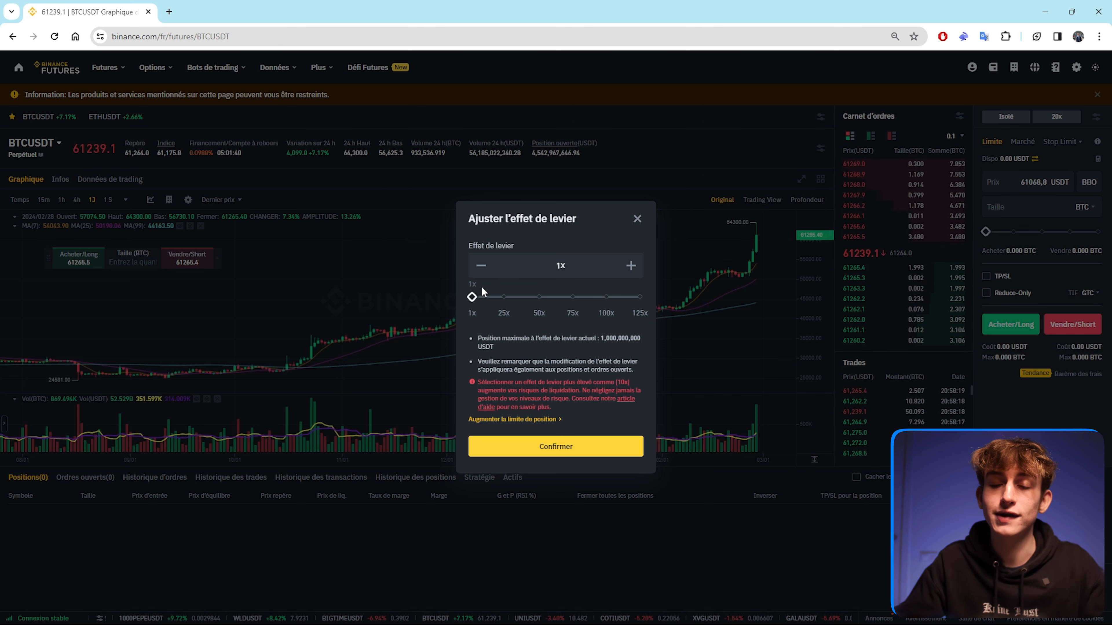
pyautogui.moveTo(472, 296); pyautogui.dragTo(497, 297)
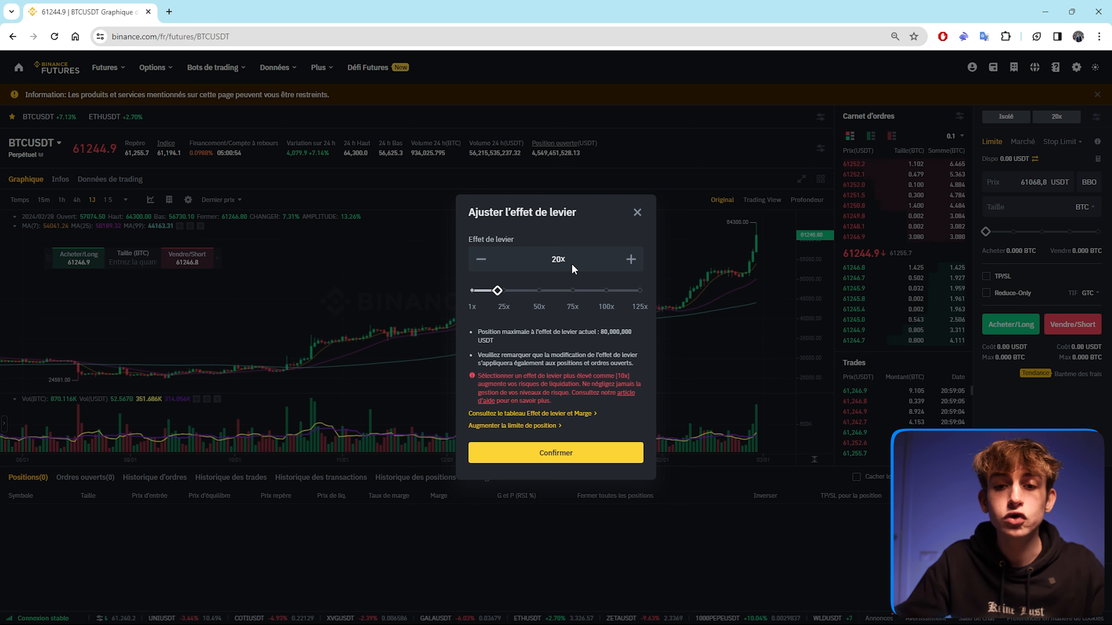
pyautogui.moveTo(495, 292)
pyautogui.moveTo(494, 292); pyautogui.dragTo(474, 291)
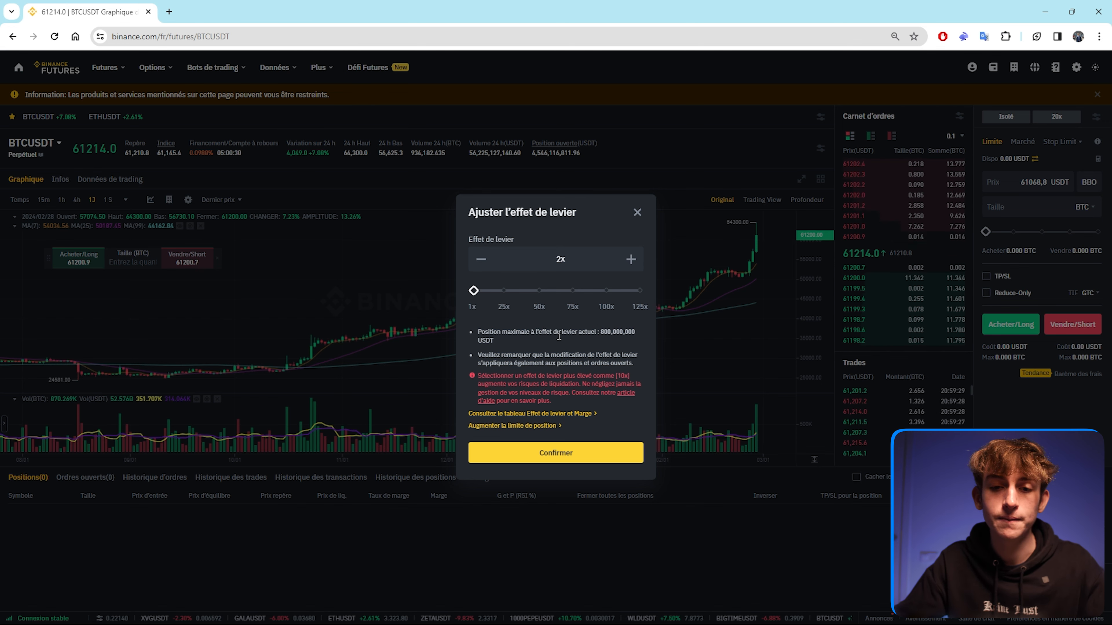
pyautogui.click(577, 456)
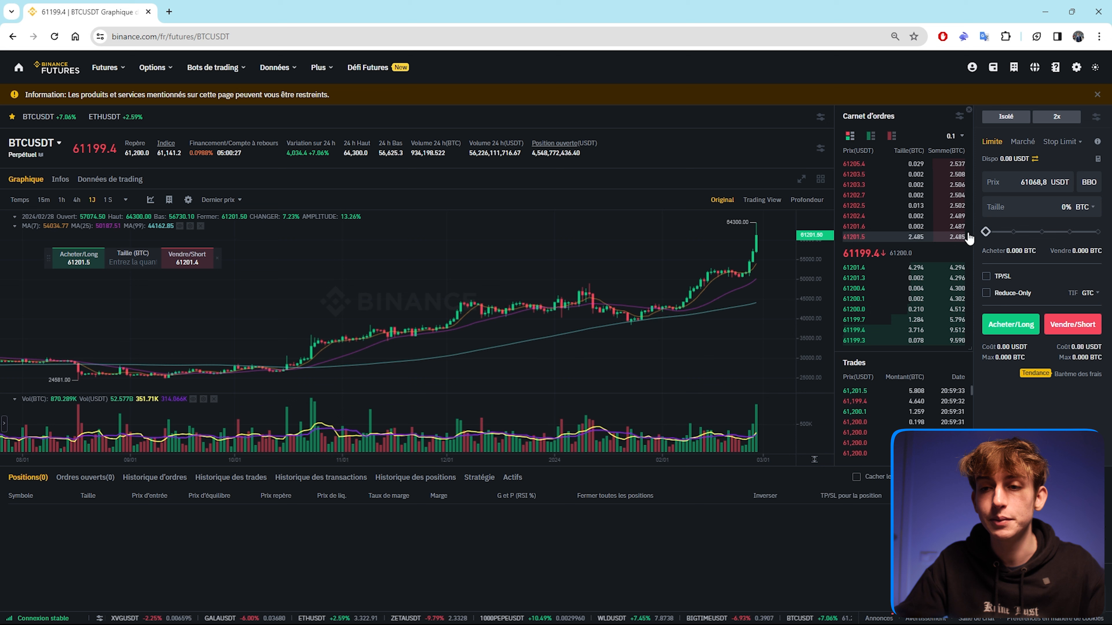
# Step: Fill in a Limite order priced at 60000 USDT with the Taille slider at 26%
pyautogui.click(1056, 142)
pyautogui.moveTo(1072, 145)
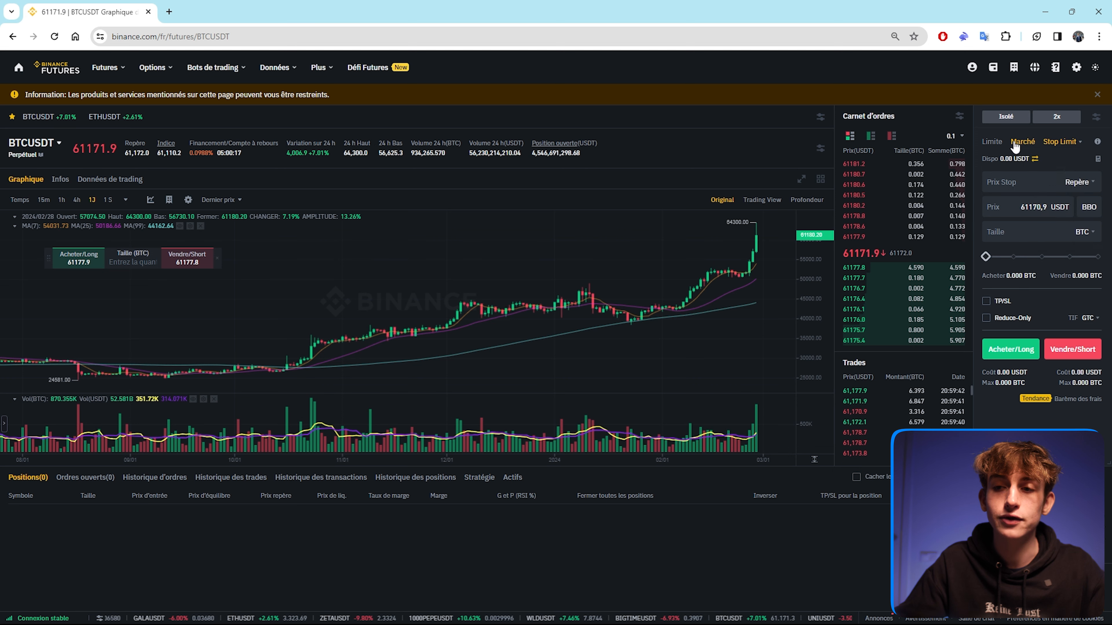
pyautogui.click(998, 143)
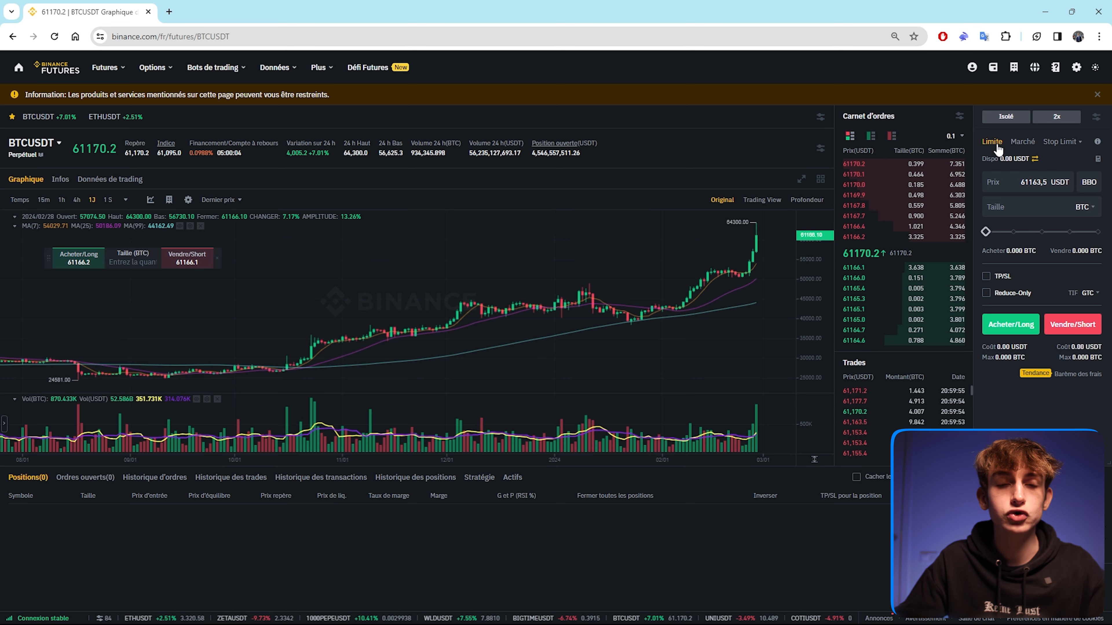
pyautogui.doubleClick(1039, 181)
pyautogui.write('60000')
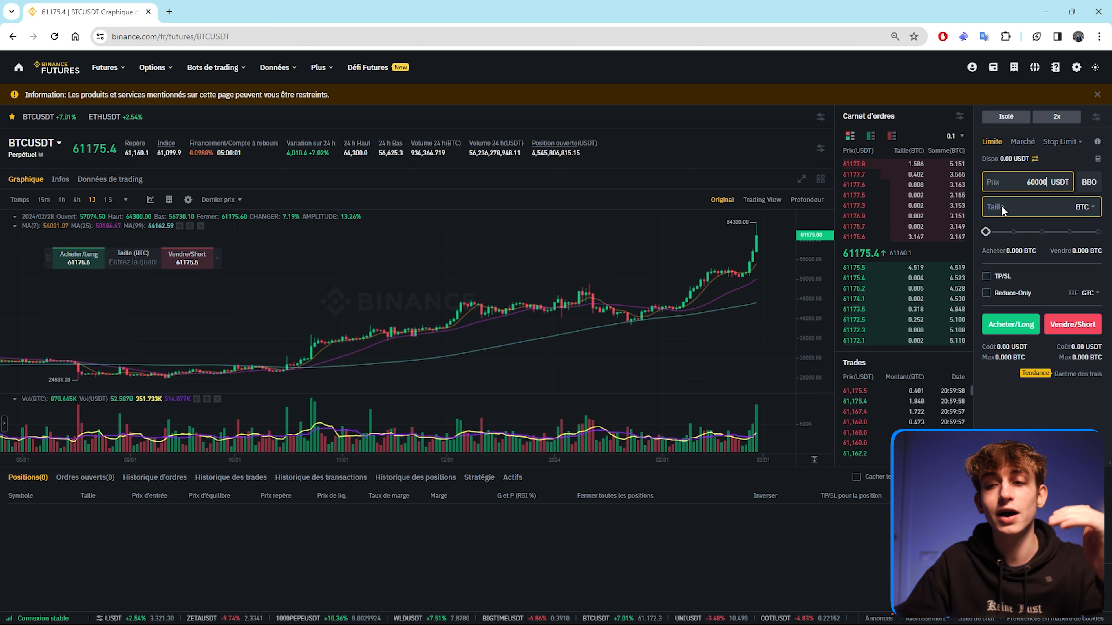
pyautogui.moveTo(985, 231); pyautogui.dragTo(1014, 235)
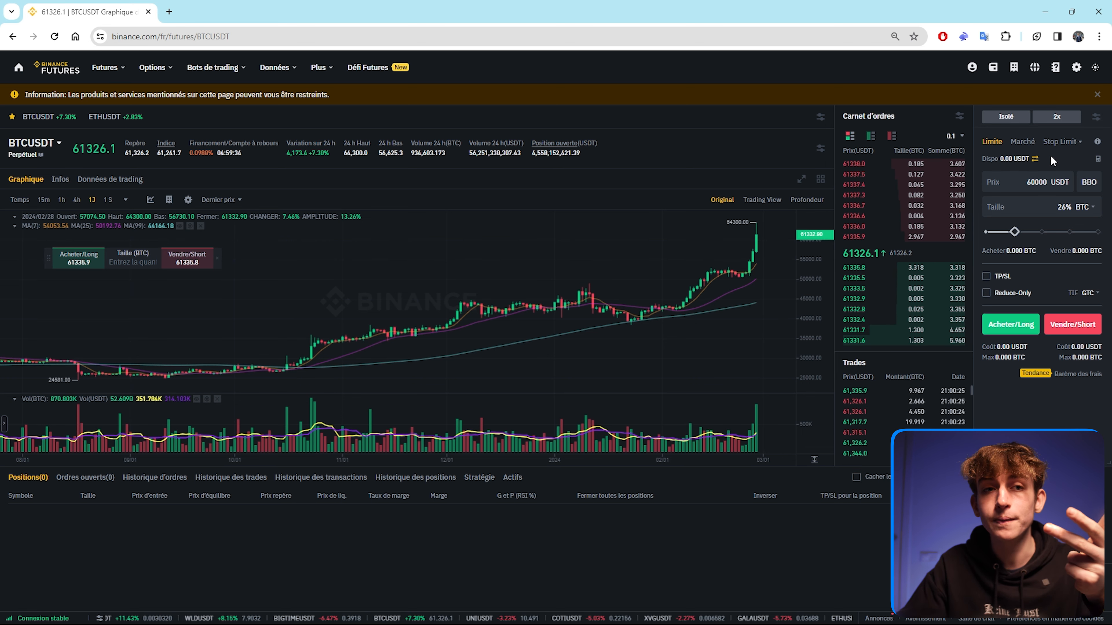
# Step: Transfer 100 USDT from Fiat et Spot to Futures and raise the order size to 100%
pyautogui.click(1033, 161)
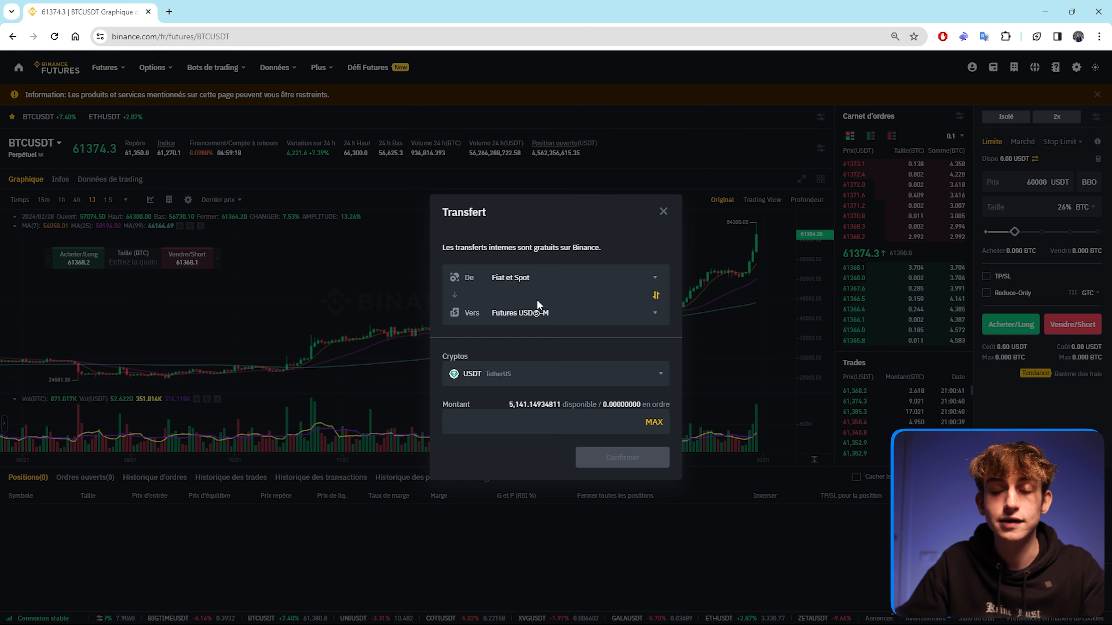
pyautogui.click(652, 423)
pyautogui.doubleClick(474, 421)
pyautogui.write('100')
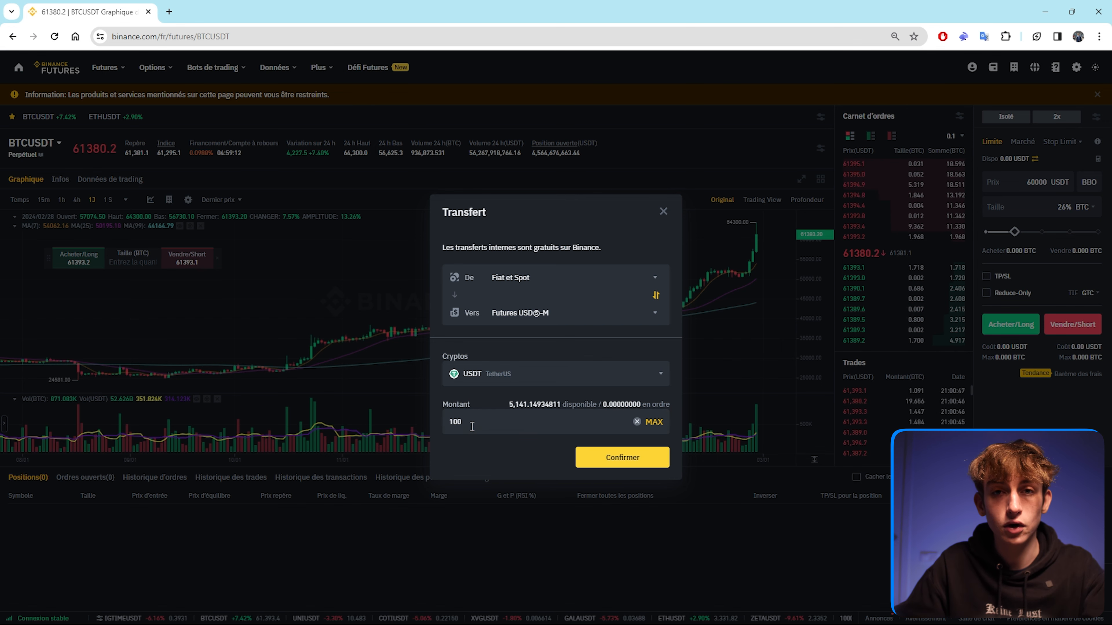
pyautogui.click(598, 456)
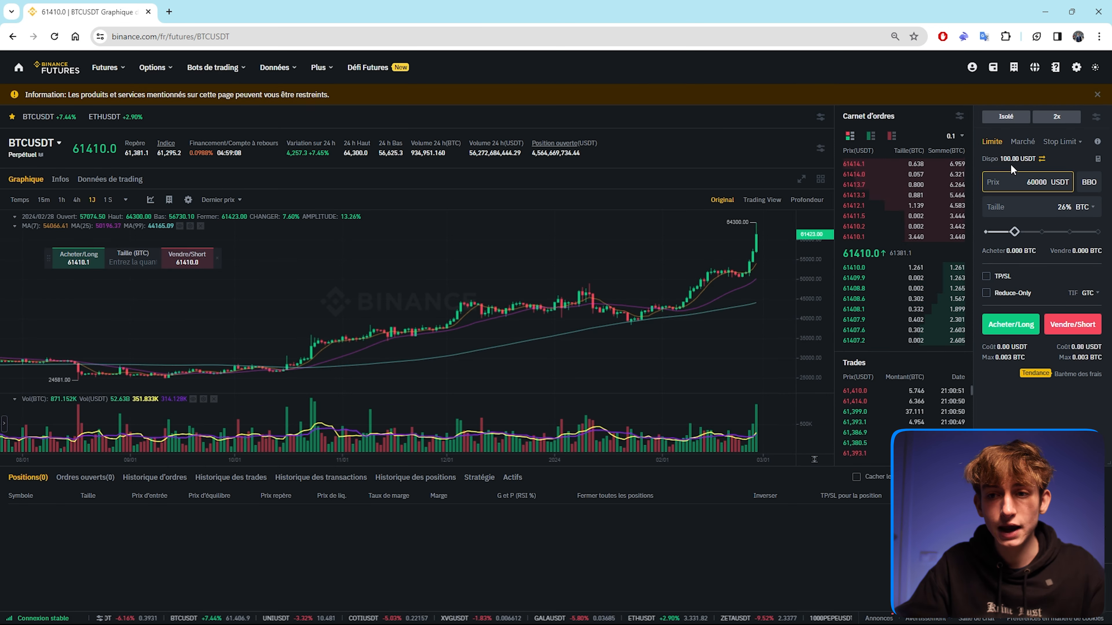
pyautogui.moveTo(1014, 232); pyautogui.dragTo(1063, 231)
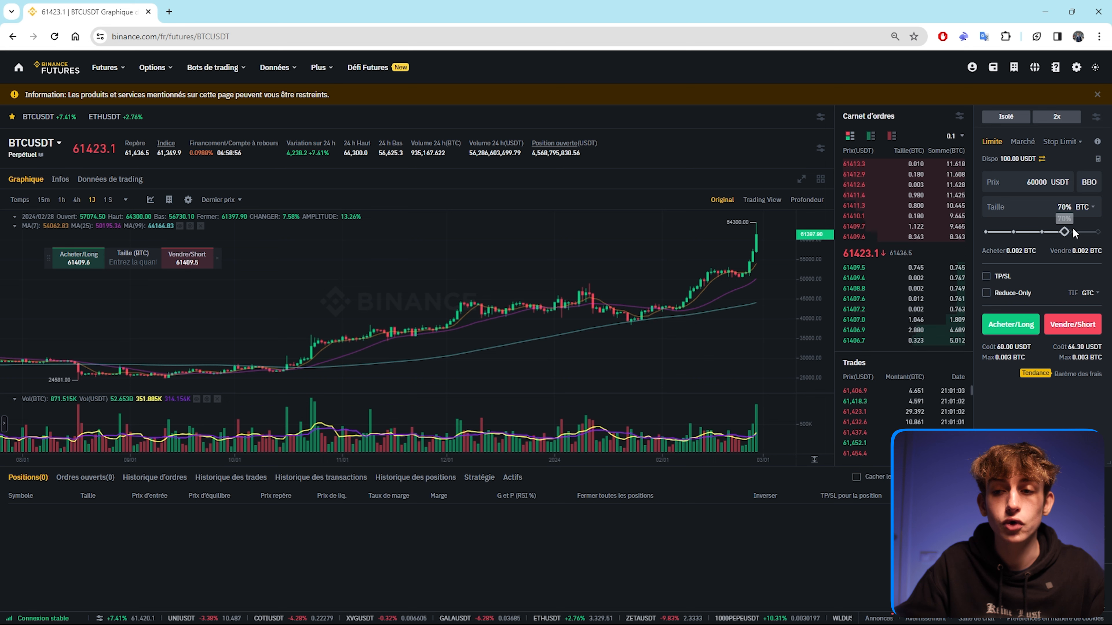
pyautogui.moveTo(1064, 232); pyautogui.dragTo(1097, 231)
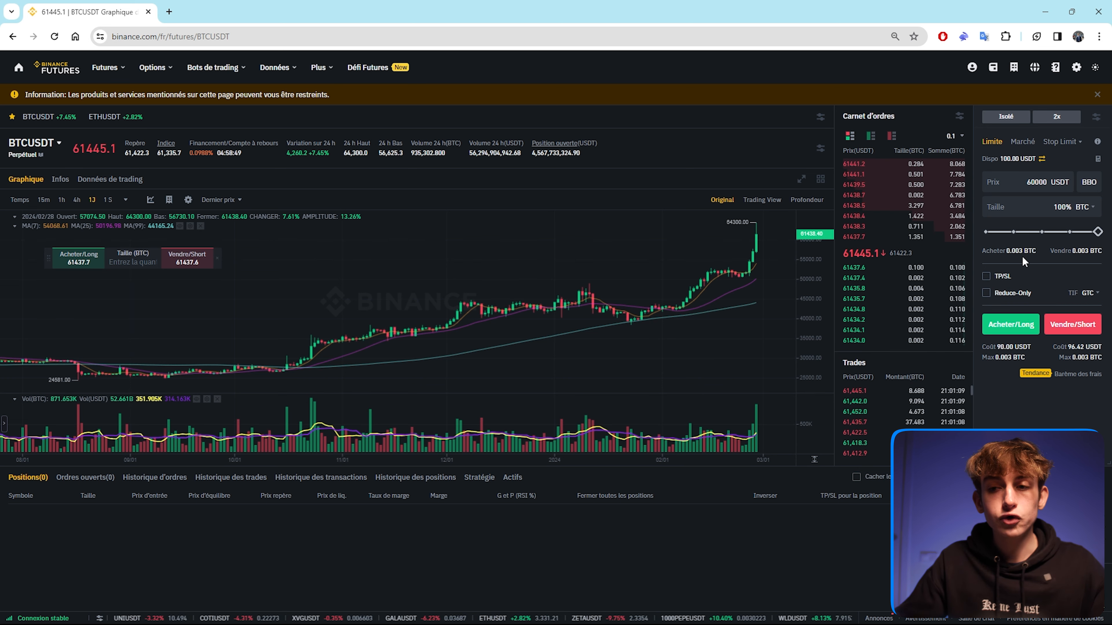
# Step: Enable TP/SL and enter a 70000 take profit and a 55000 stop loss
pyautogui.click(992, 276)
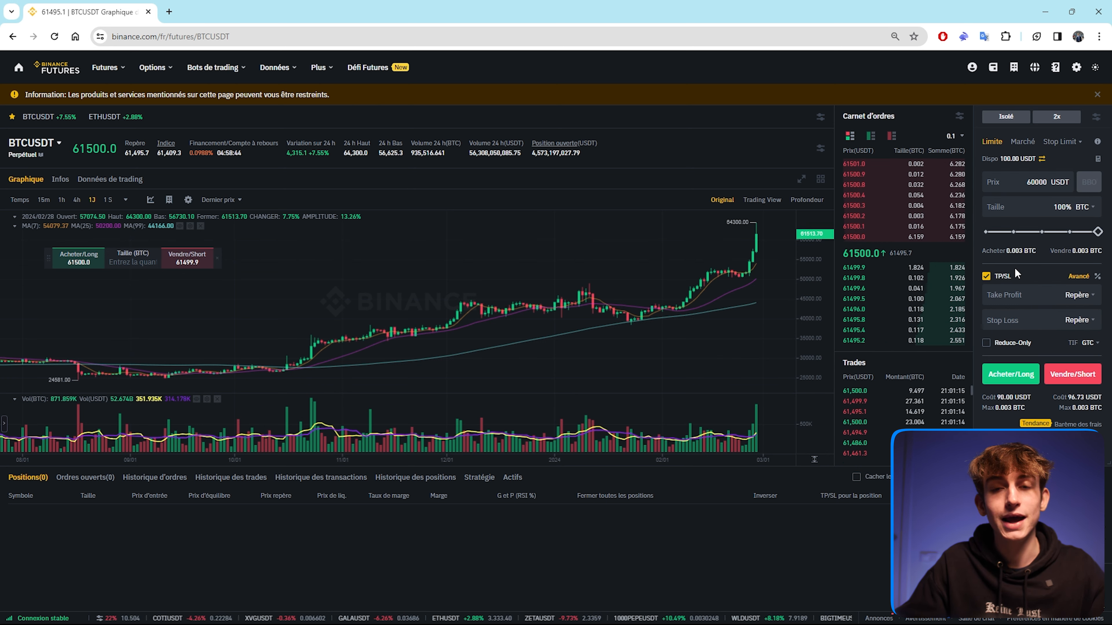
pyautogui.click(1031, 297)
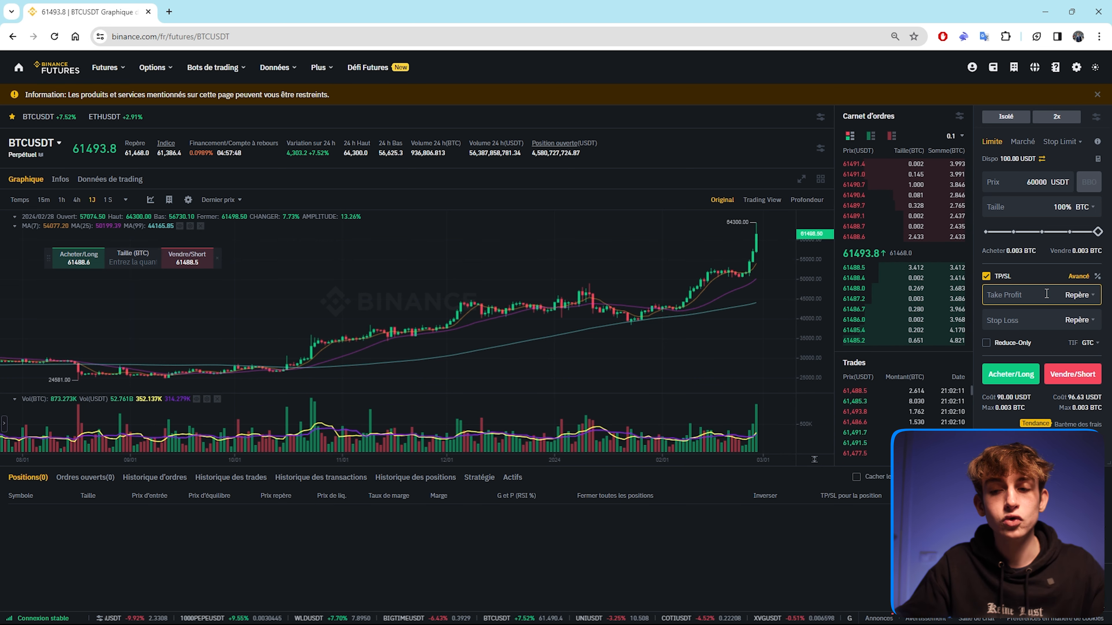
pyautogui.click(1045, 293)
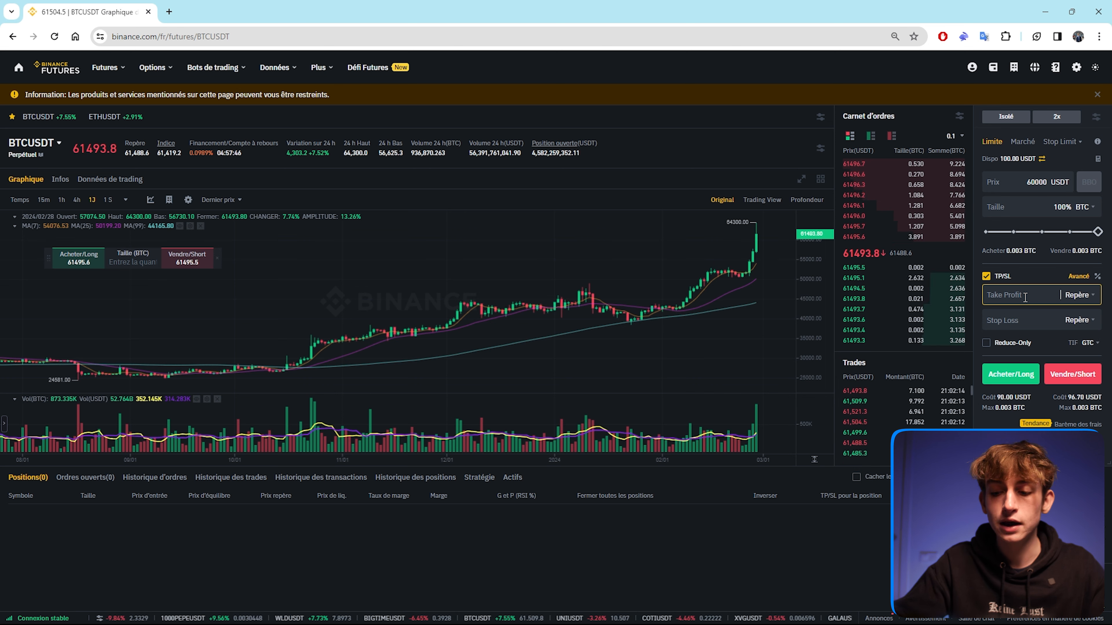
pyautogui.write('70000')
pyautogui.click(1055, 323)
pyautogui.write('55000')
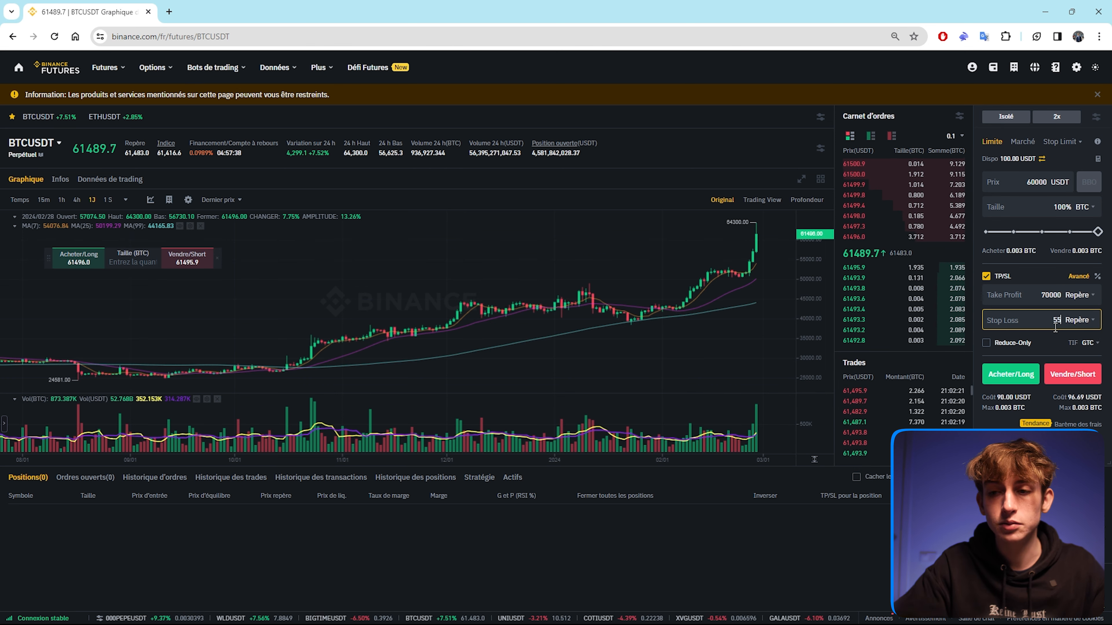
# Step: Review the TP/SL dialog (+30.00 USDT at 70000, -15.00 USDT at 55000) and confirm it
pyautogui.click(1076, 277)
pyautogui.click(623, 261)
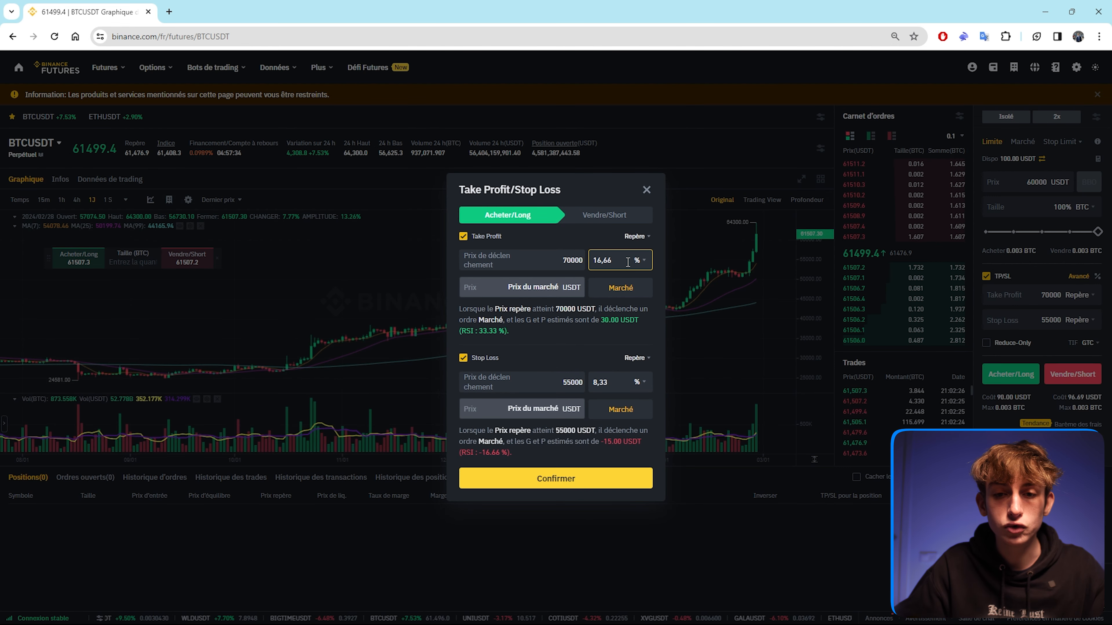
pyautogui.click(570, 263)
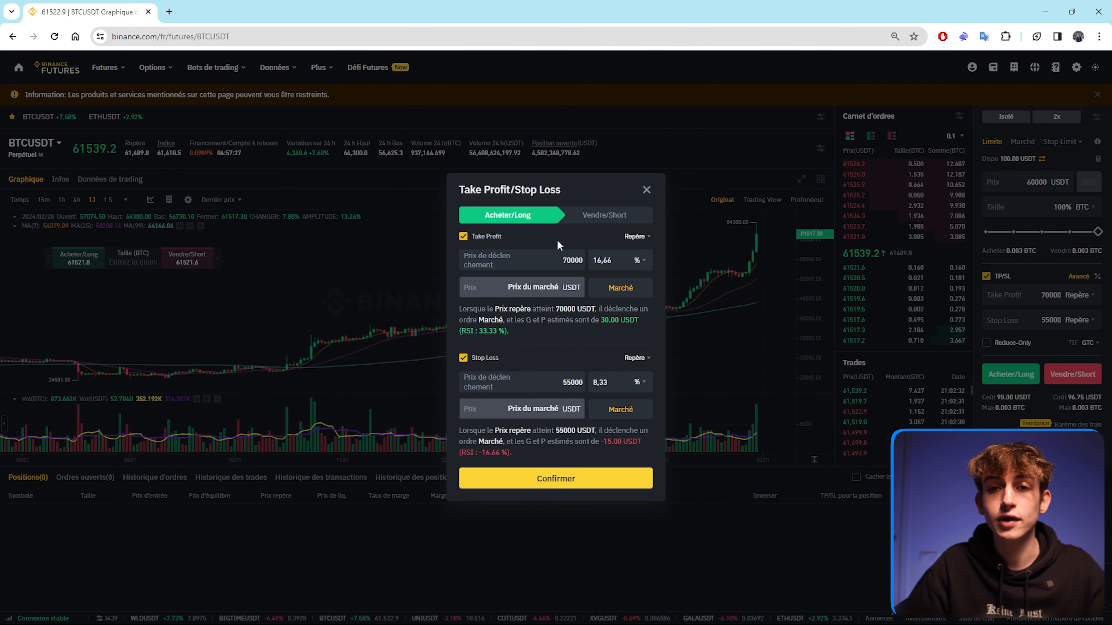
pyautogui.click(610, 263)
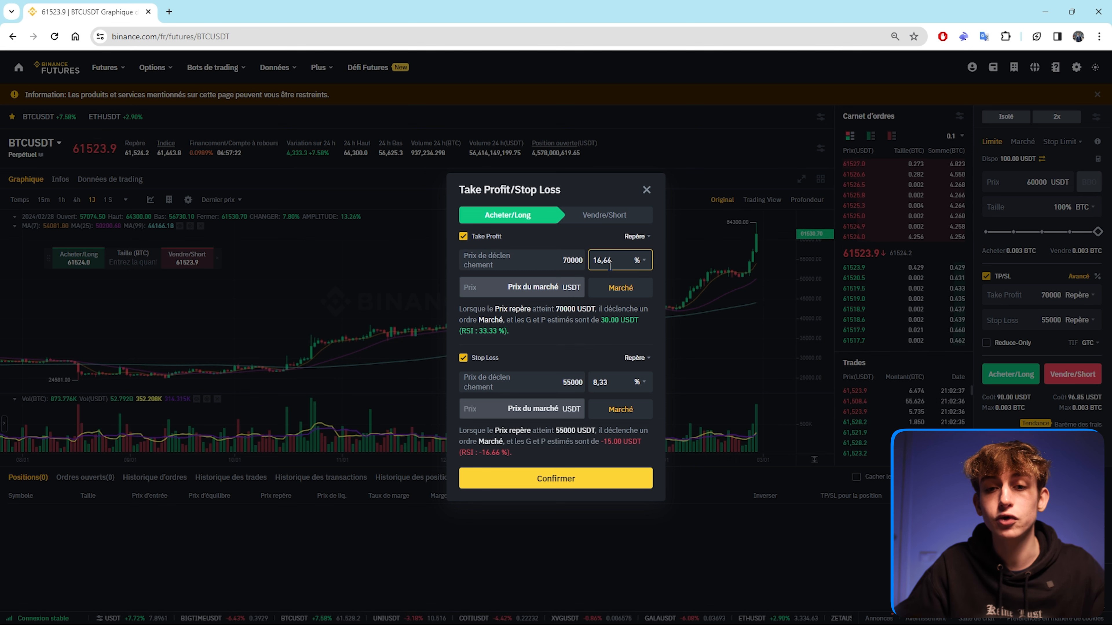
pyautogui.click(599, 382)
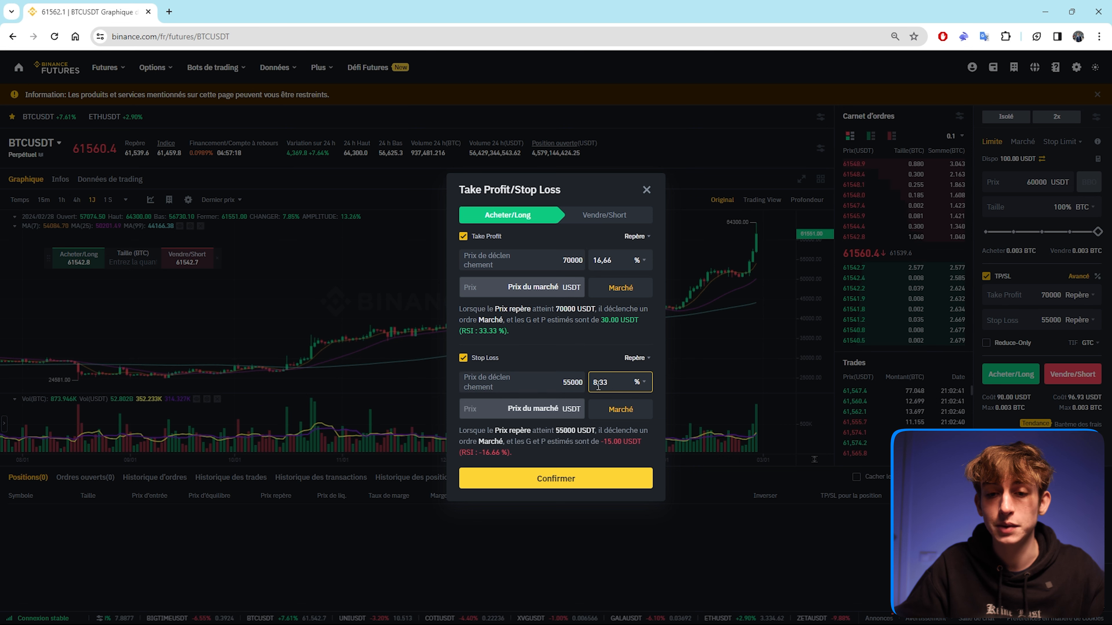
pyautogui.click(625, 321)
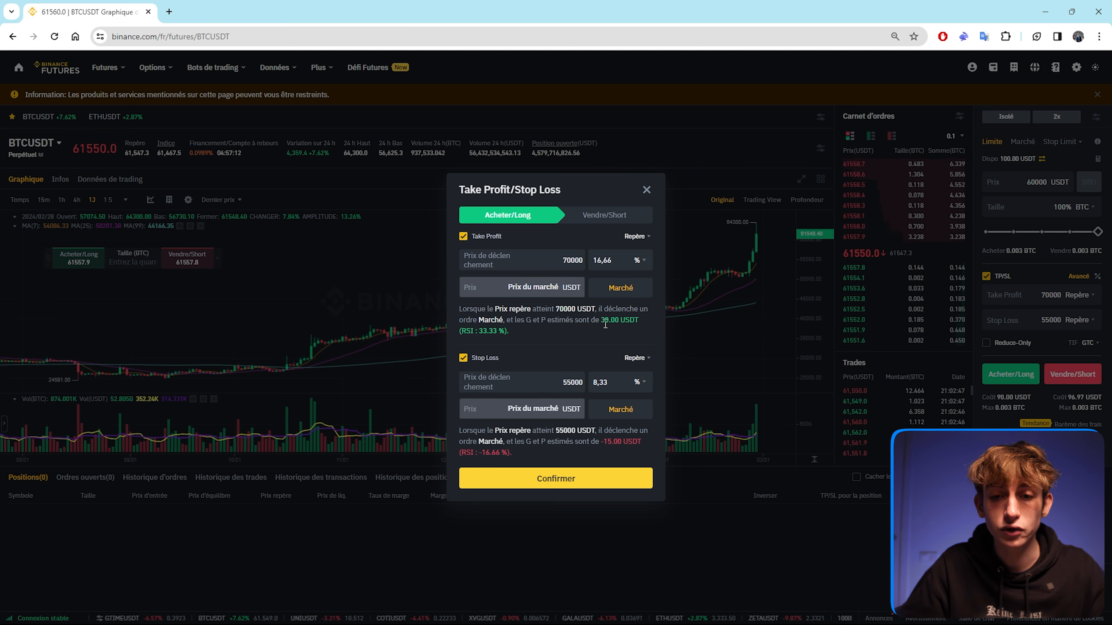
pyautogui.moveTo(600, 321); pyautogui.dragTo(625, 330)
pyautogui.moveTo(601, 441); pyautogui.dragTo(628, 446)
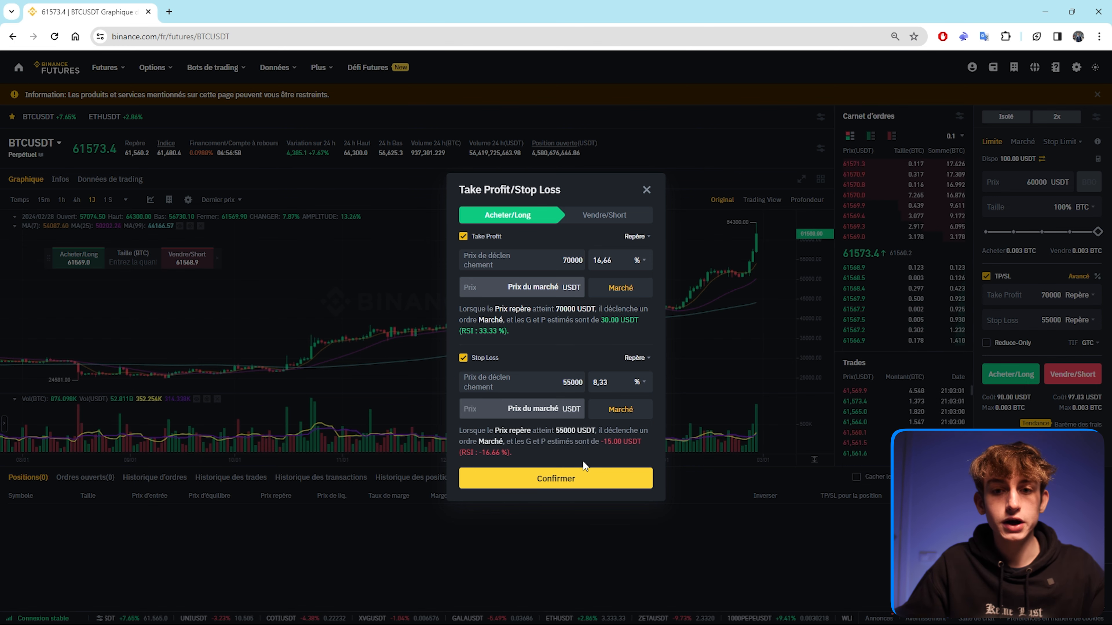
pyautogui.click(578, 478)
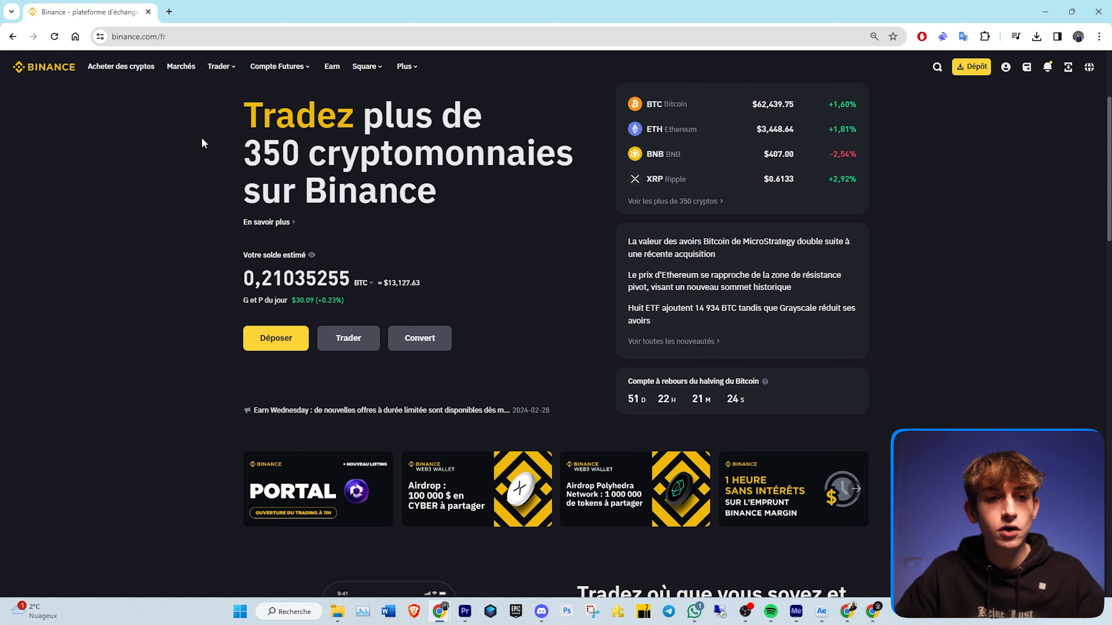
# Step: Open Earn's Simple Earn page and scroll down to the product list
pyautogui.click(331, 67)
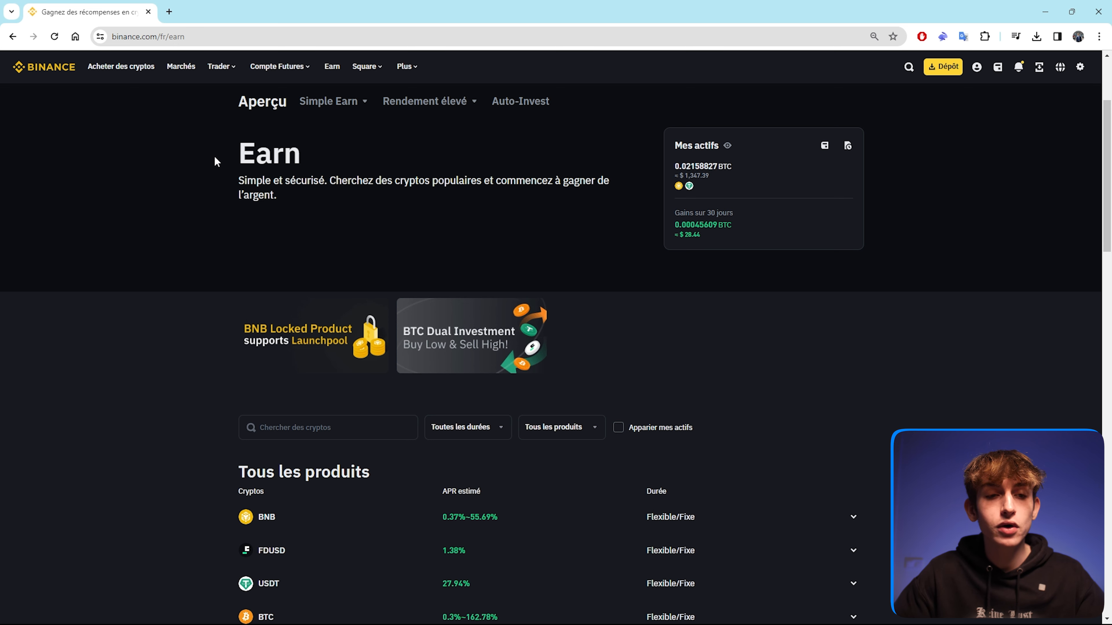
pyautogui.click(329, 102)
pyautogui.scroll(-1, 200, 203)
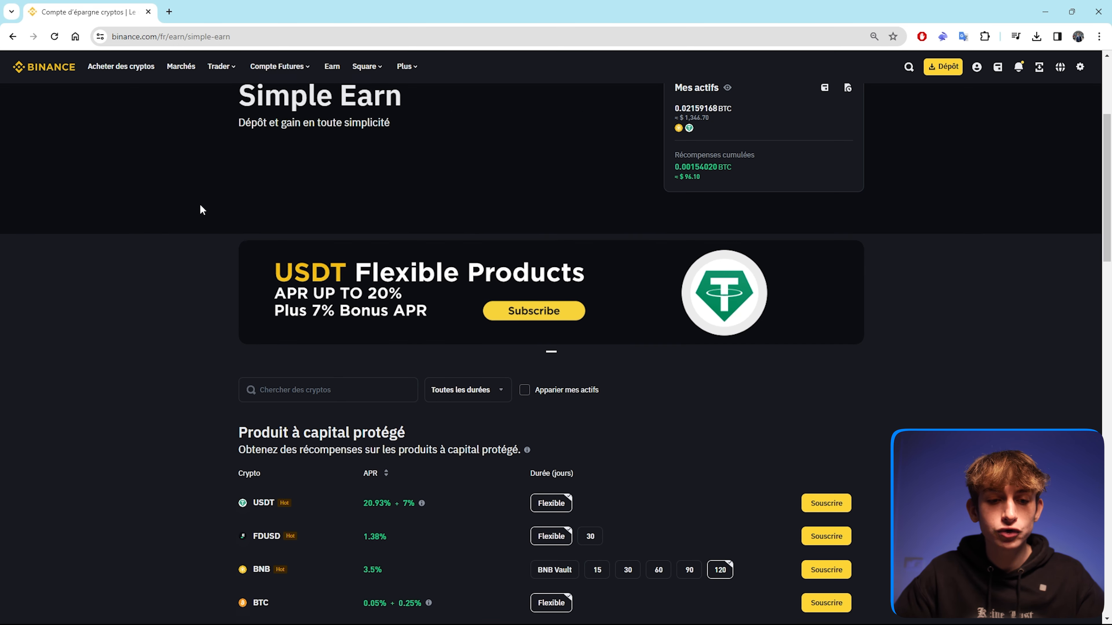
pyautogui.scroll(-3, 200, 206)
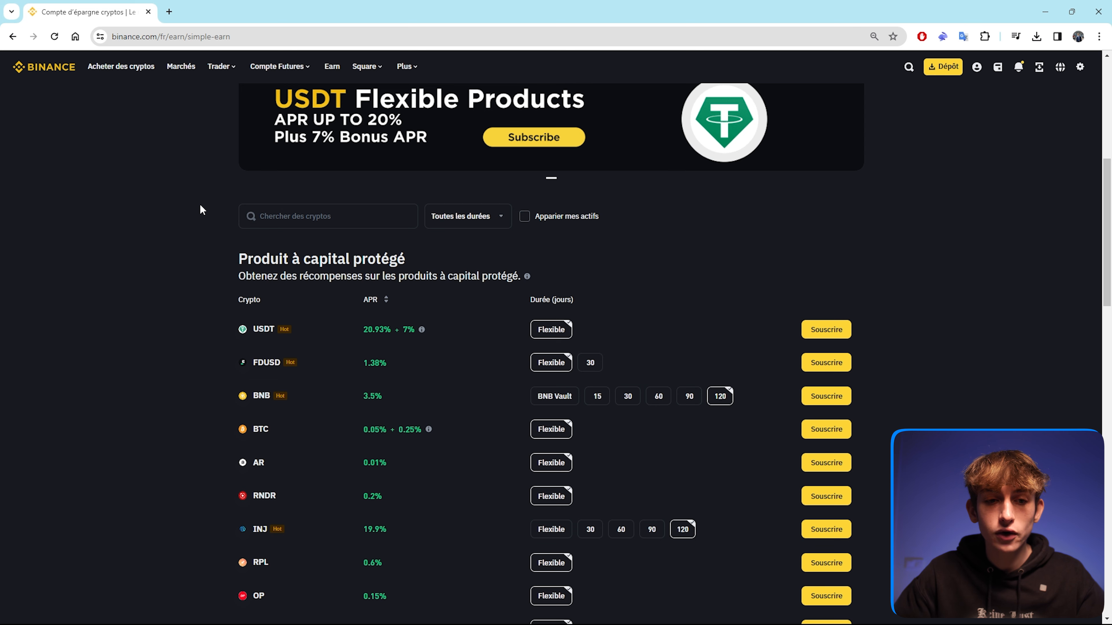
pyautogui.scroll(-1, 200, 205)
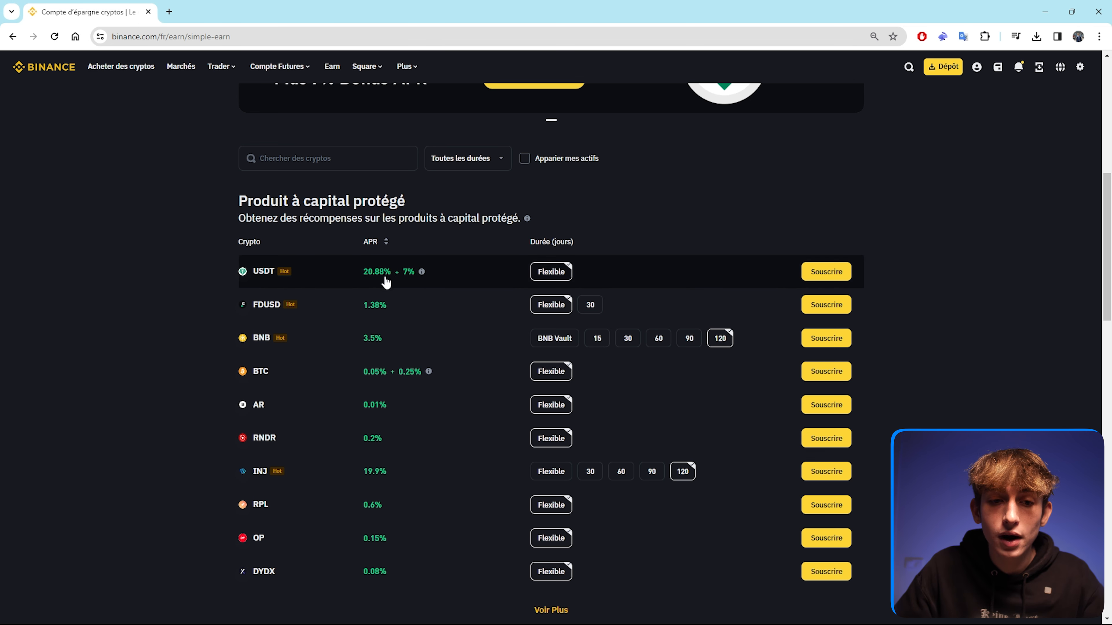
pyautogui.moveTo(421, 275)
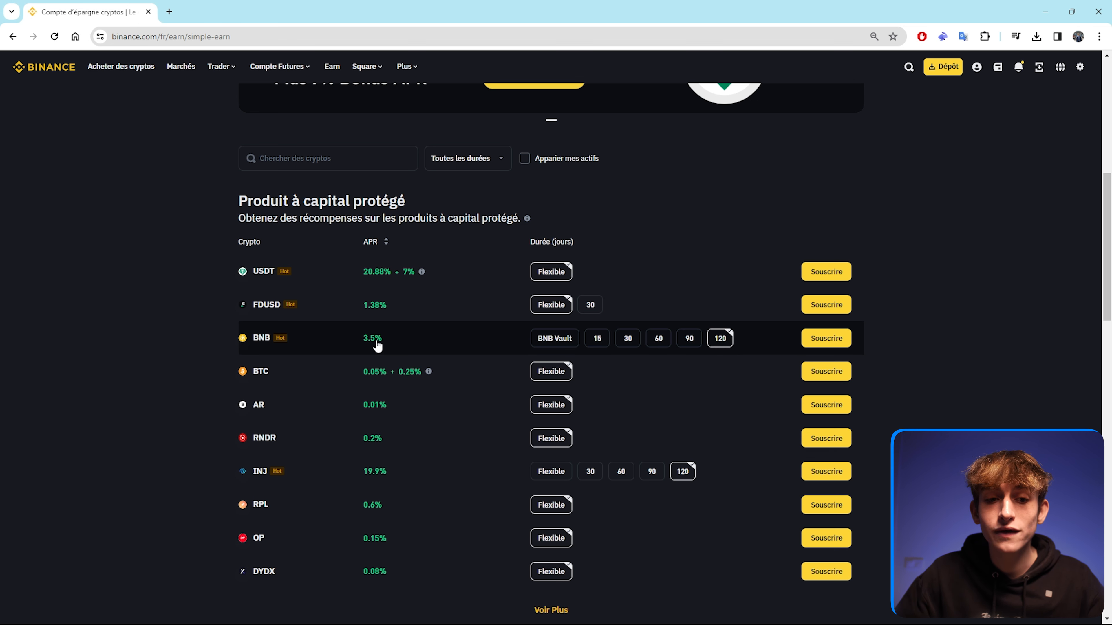
# Step: Switch BNB's term to 15 days, then back to 120 days
pyautogui.click(598, 341)
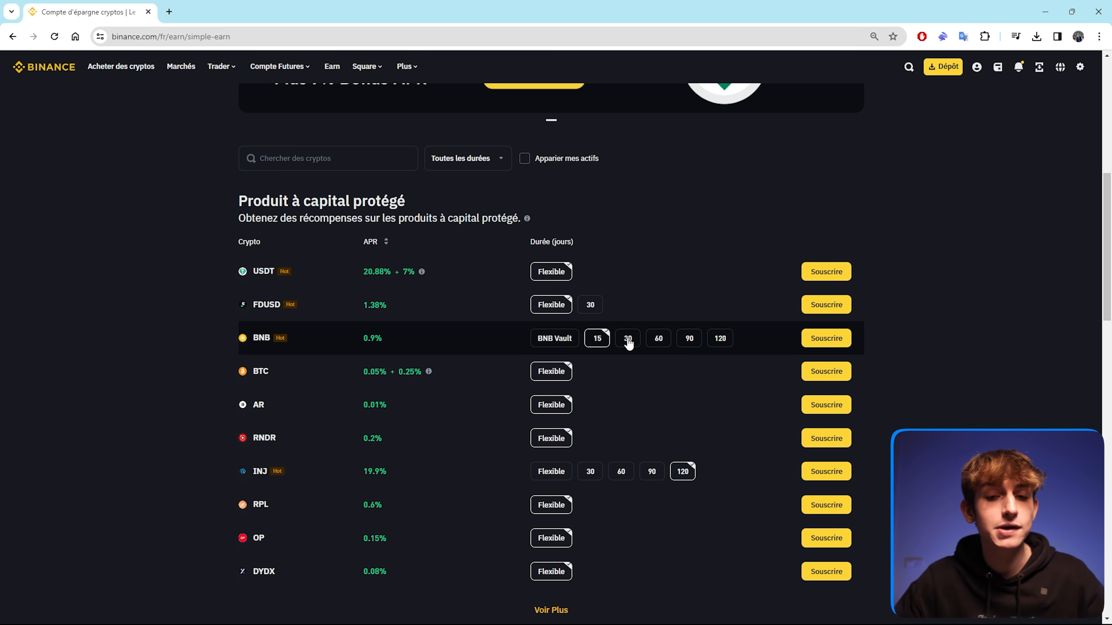
pyautogui.click(718, 342)
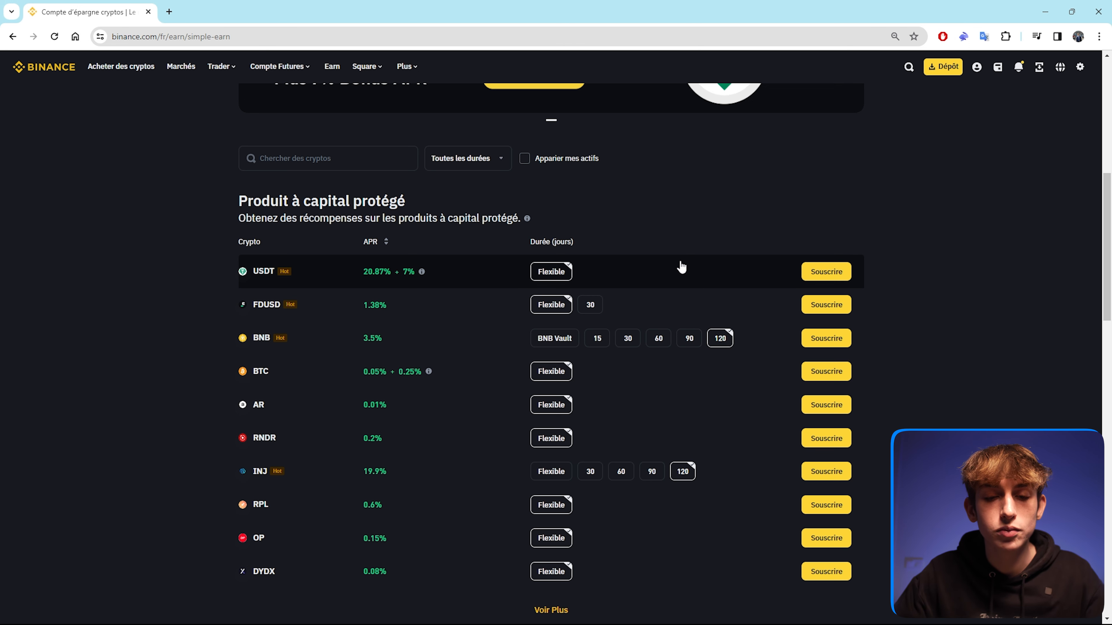
pyautogui.moveTo(422, 275)
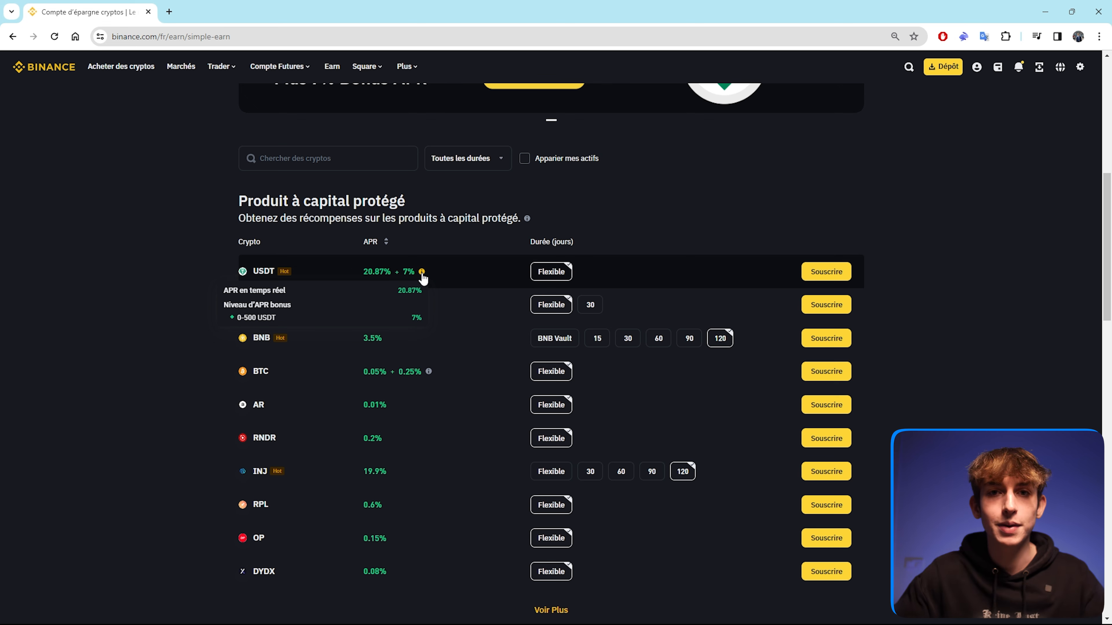
pyautogui.scroll(-1, 463, 266)
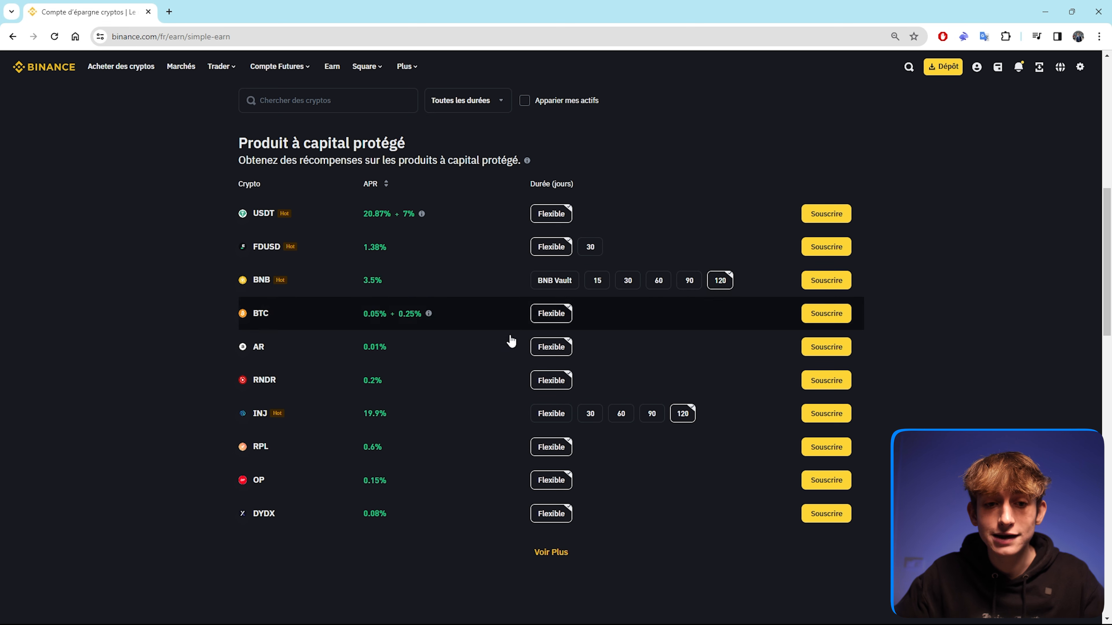
# Step: Load more products into the list with Voir Plus twice
pyautogui.click(563, 557)
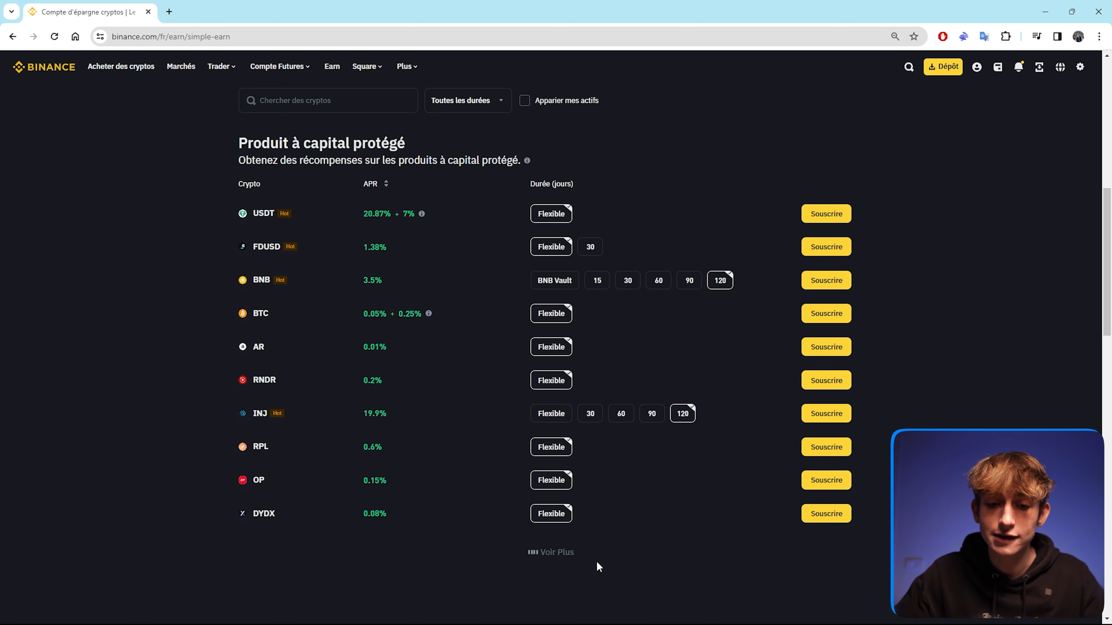
pyautogui.scroll(-8, 596, 565)
pyautogui.scroll(-3, 548, 386)
pyautogui.click(558, 306)
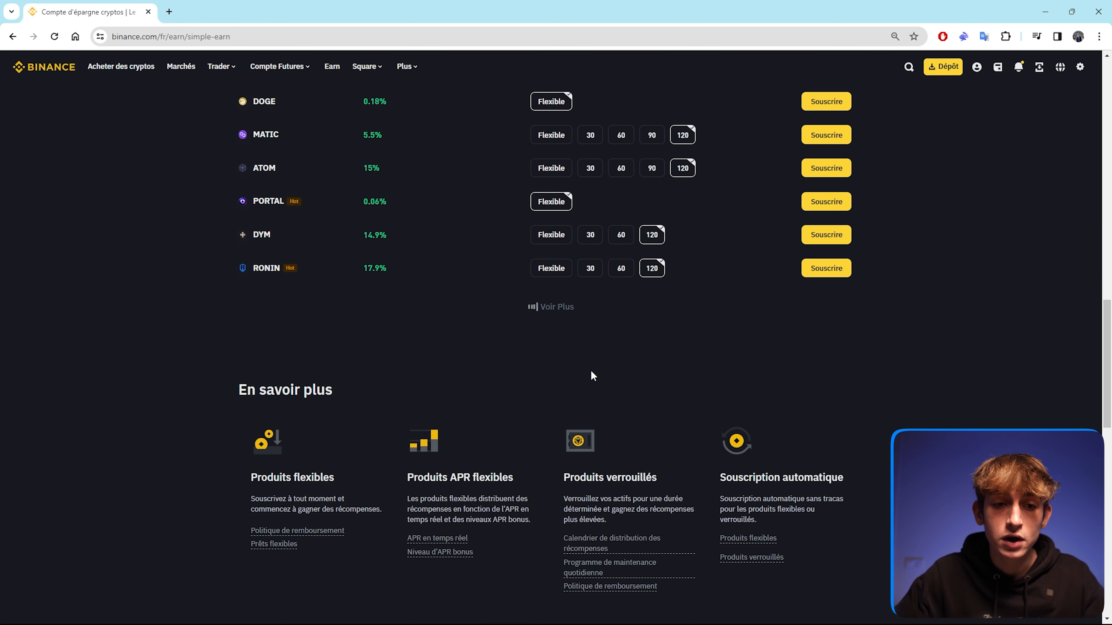
pyautogui.scroll(9, 590, 373)
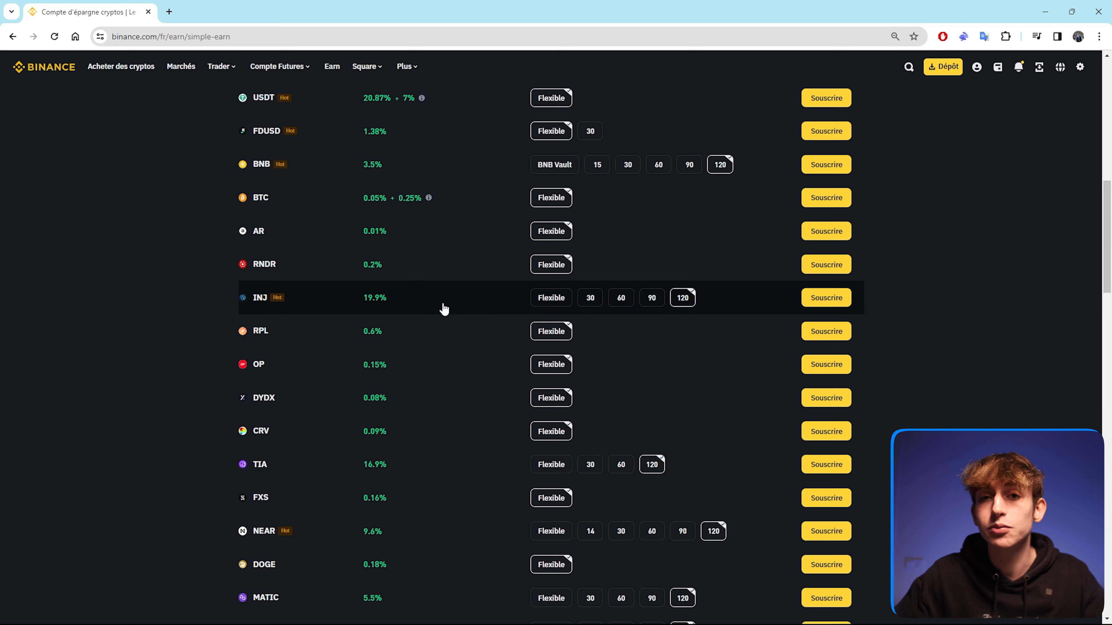
pyautogui.scroll(-4, 443, 312)
pyautogui.scroll(-3, 525, 315)
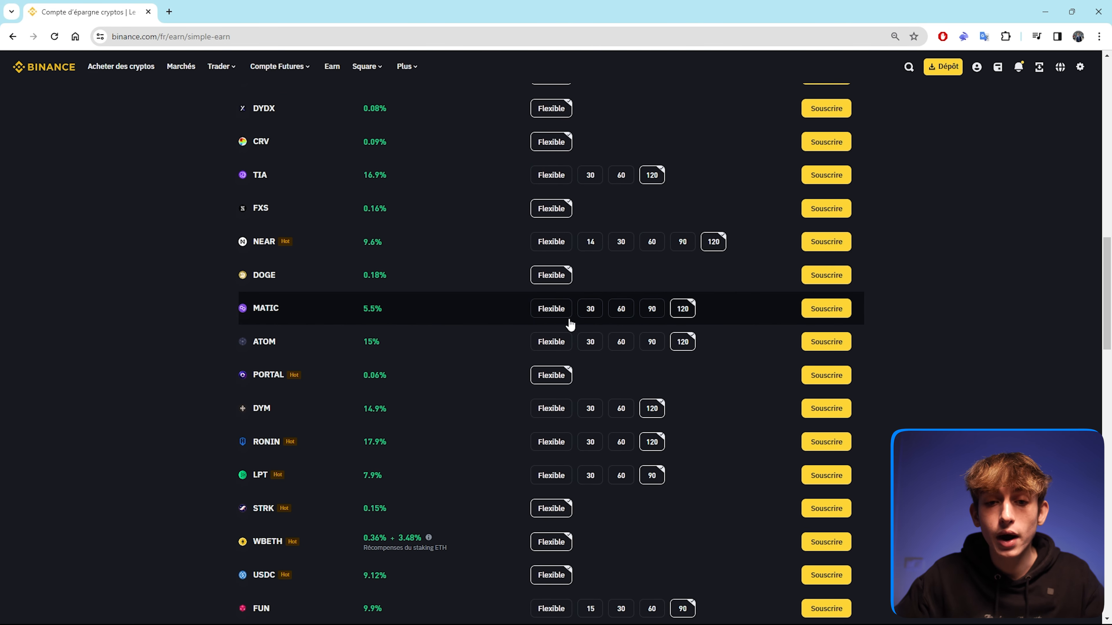
# Step: Set MATIC to its Flexible 0.1% rate and load more coins, reaching AVAX 8.5% and SUI 4.9%
pyautogui.click(553, 315)
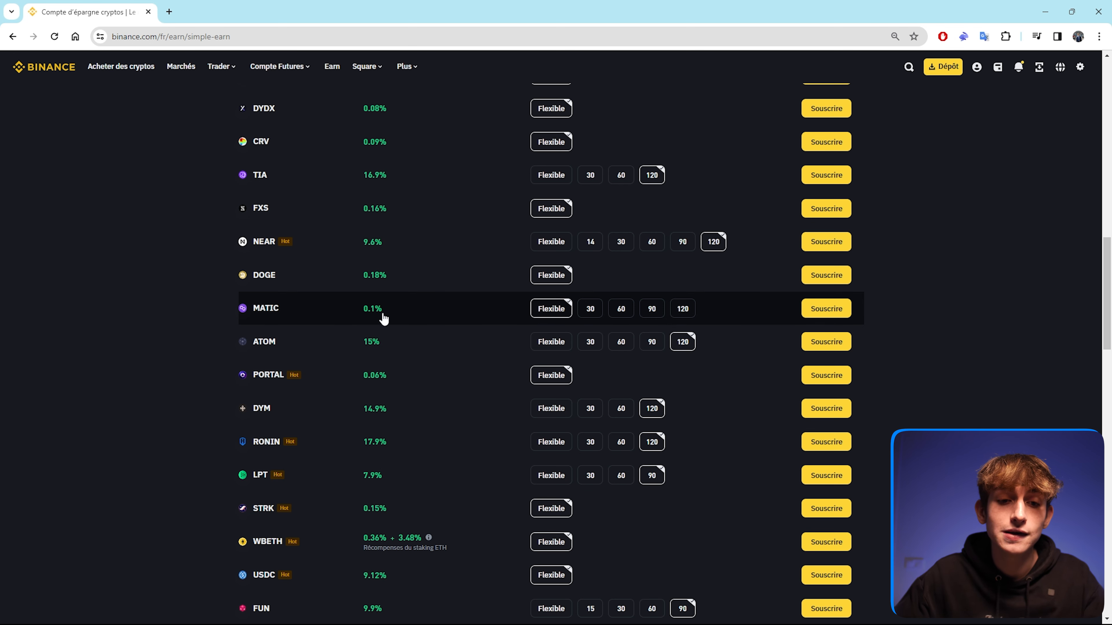
pyautogui.scroll(2, 403, 316)
pyautogui.scroll(-4, 402, 315)
pyautogui.scroll(-1, 401, 313)
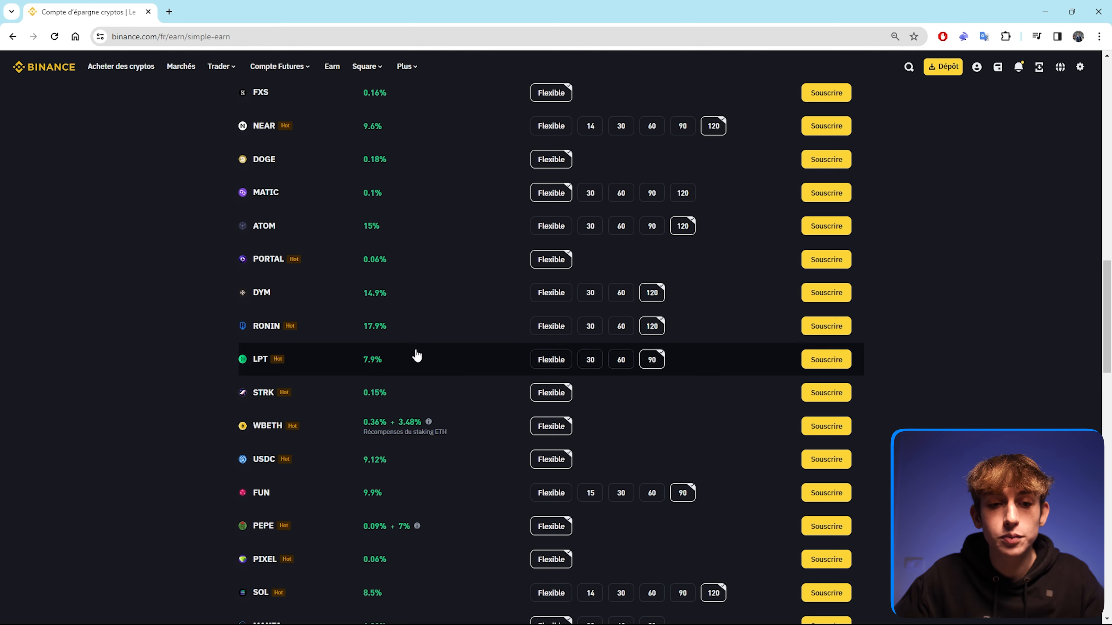
pyautogui.scroll(-1, 379, 359)
pyautogui.scroll(-3, 379, 359)
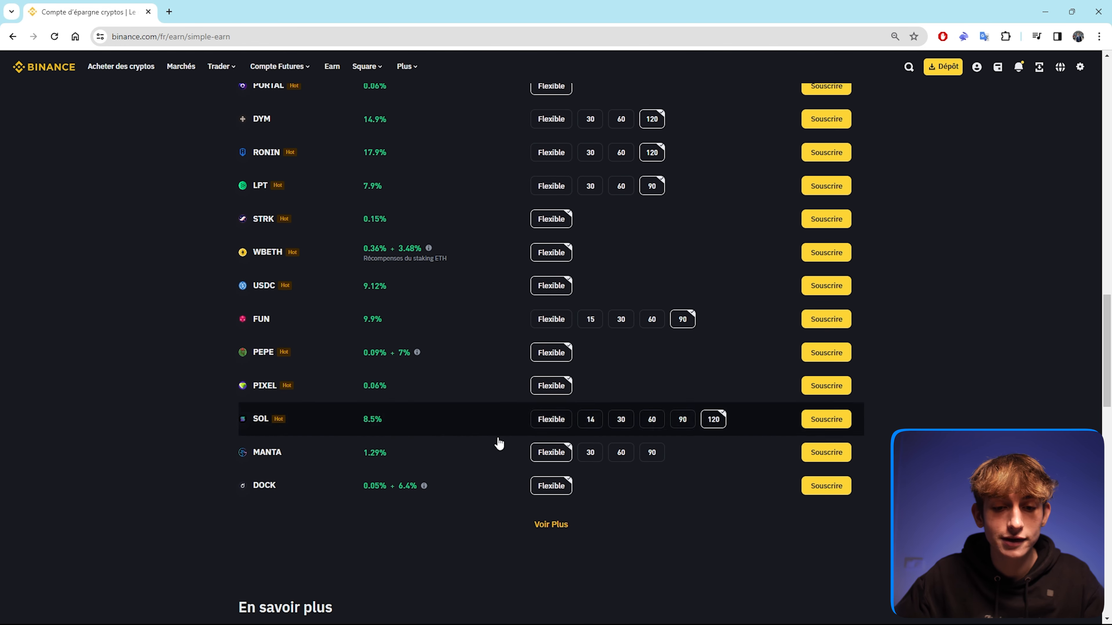
pyautogui.click(553, 516)
pyautogui.scroll(1, 544, 499)
pyautogui.scroll(-2, 543, 499)
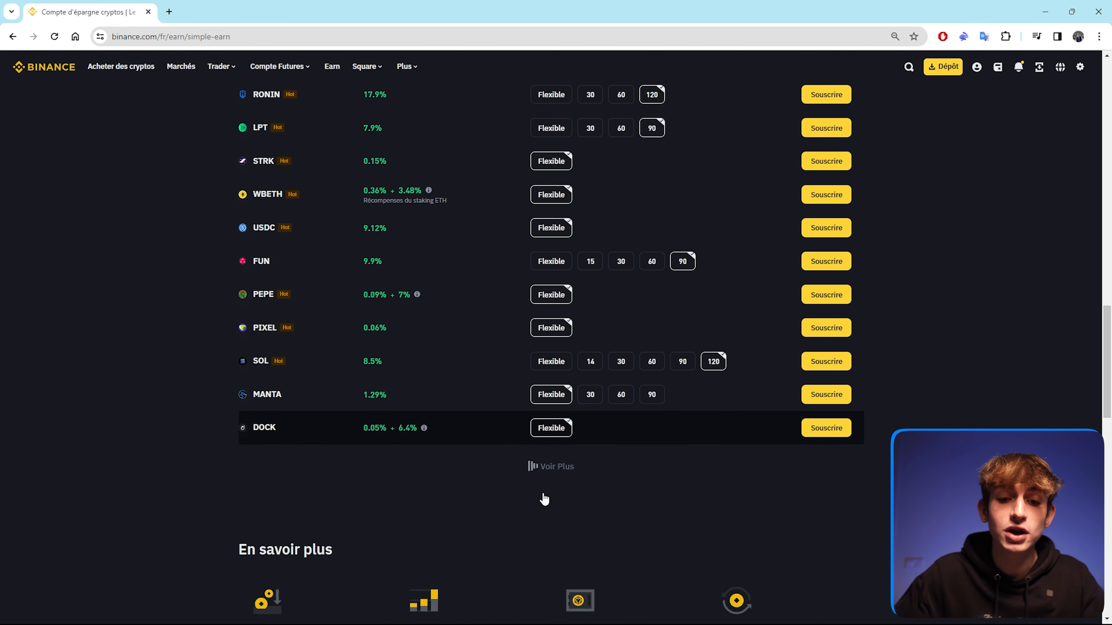
pyautogui.scroll(-2, 613, 482)
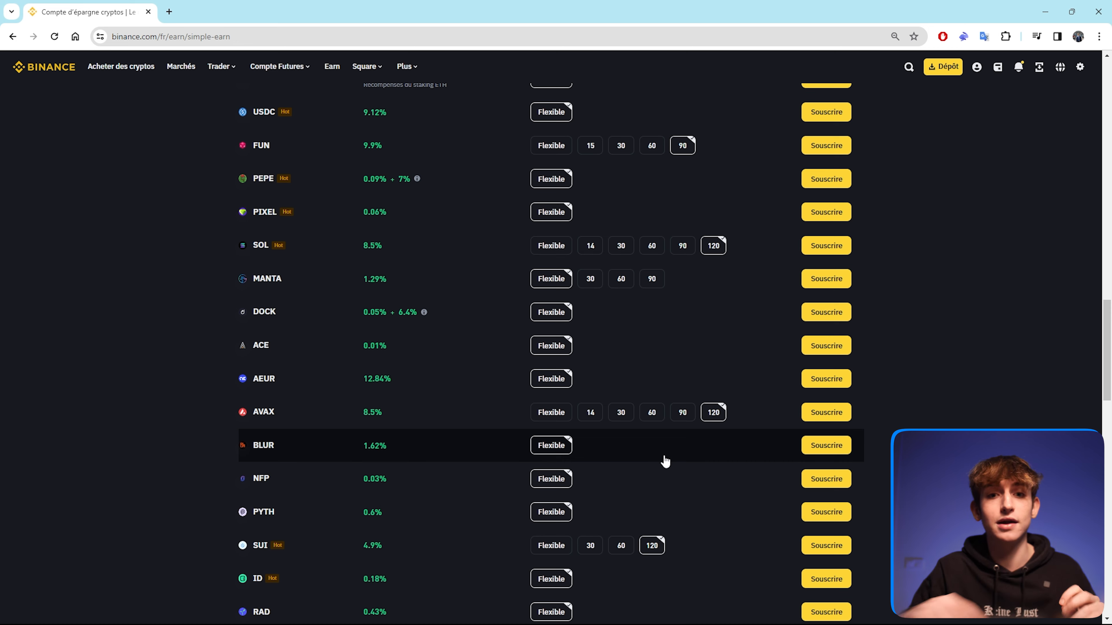
pyautogui.scroll(-8, 663, 458)
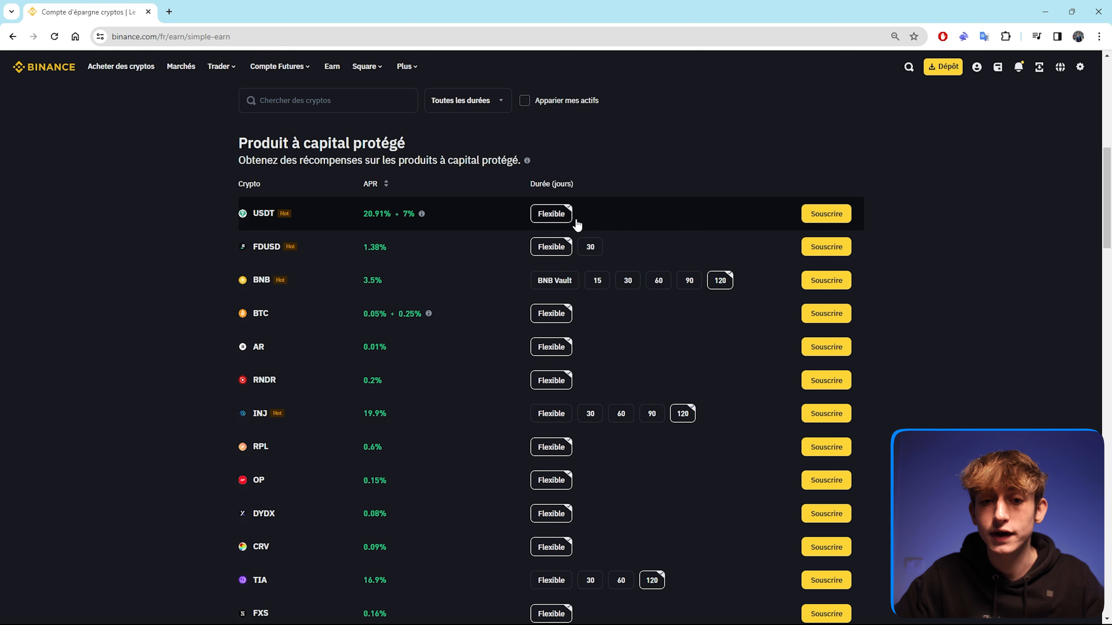
# Step: Open the USDT subscription form, fill in the full 5,004.98659624 USDT balance and review the daily reward
pyautogui.click(833, 218)
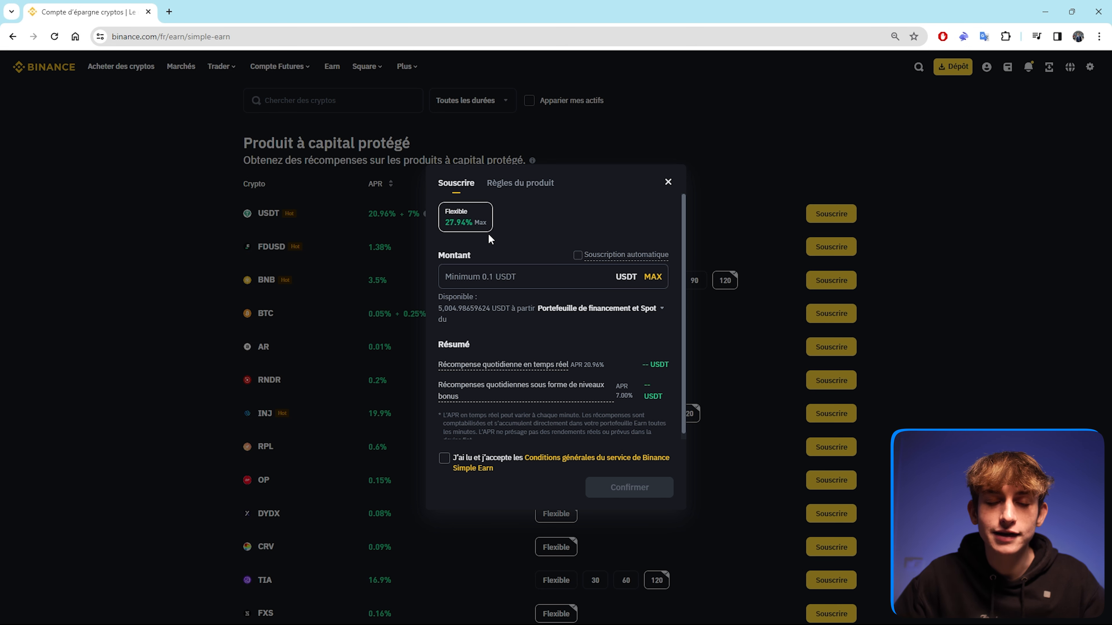
pyautogui.click(503, 267)
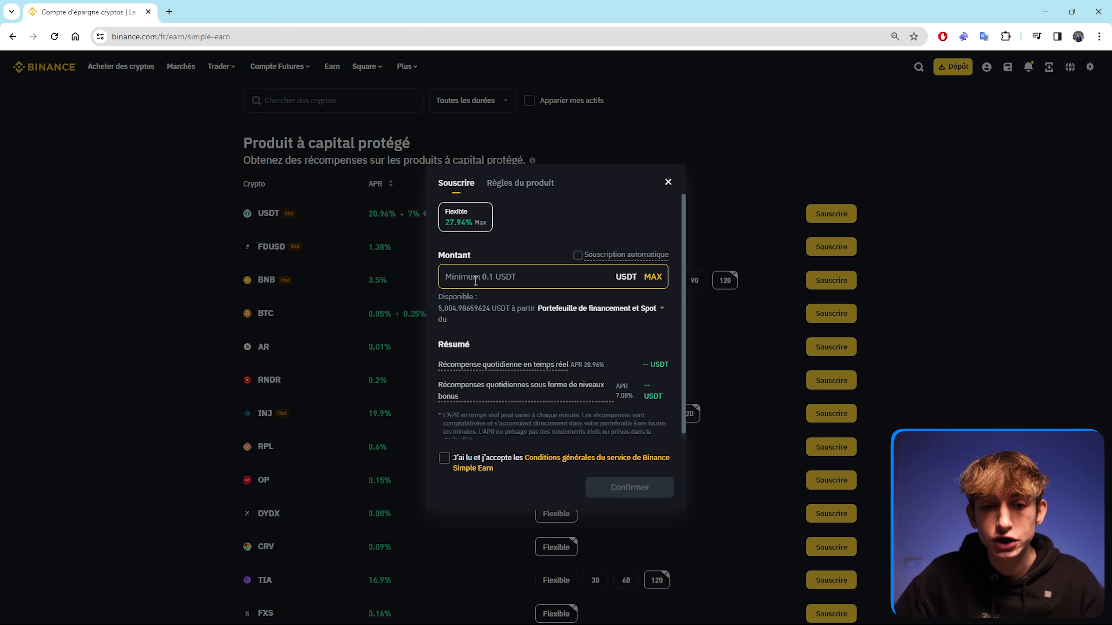
pyautogui.click(652, 277)
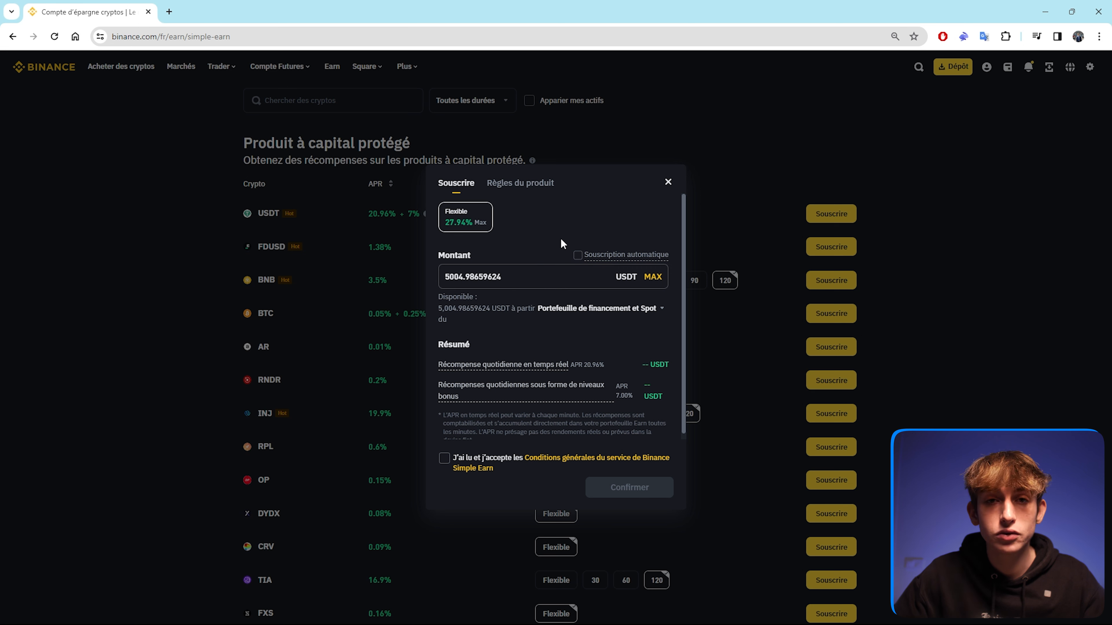
pyautogui.scroll(-1, 544, 269)
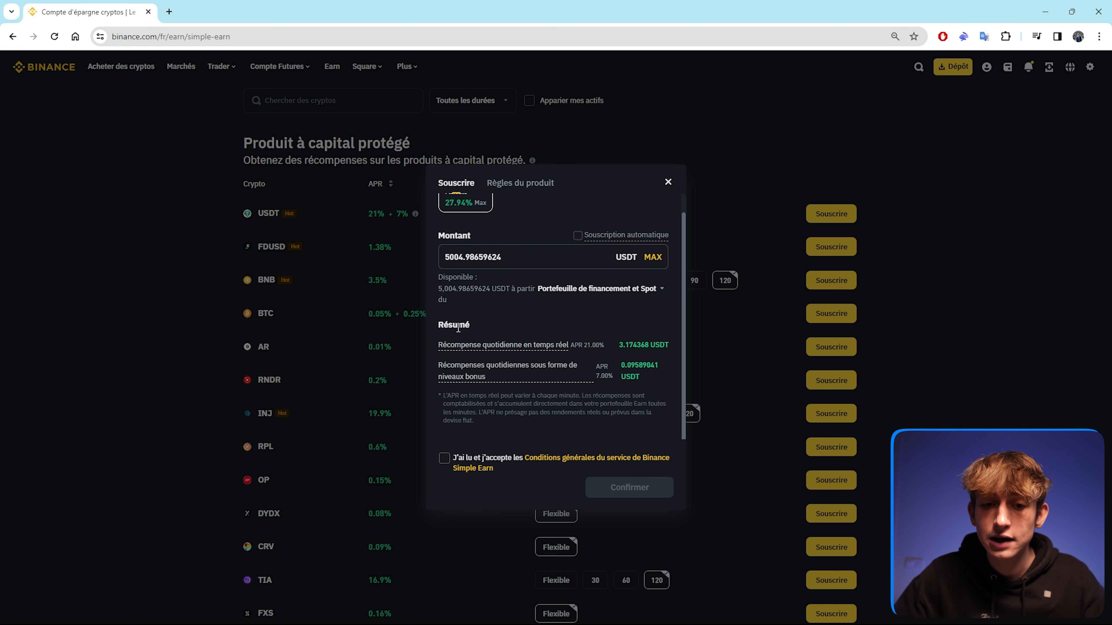
pyautogui.moveTo(508, 351)
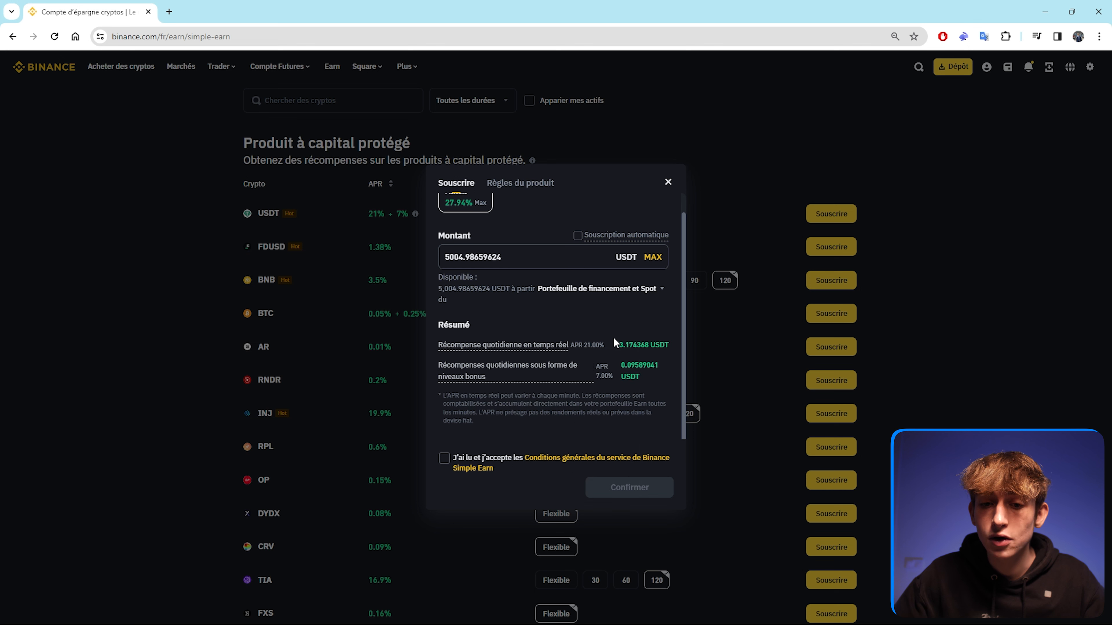
pyautogui.moveTo(619, 345); pyautogui.dragTo(653, 342)
pyautogui.doubleClick(660, 345)
pyautogui.click(660, 344)
pyautogui.scroll(1, 509, 310)
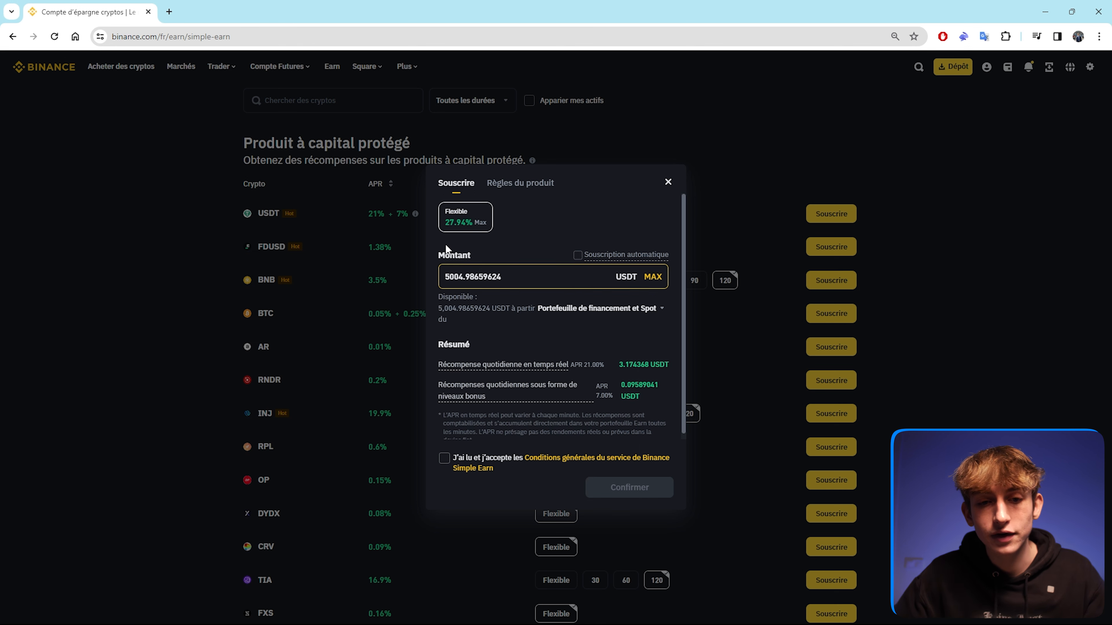
pyautogui.scroll(-1, 509, 309)
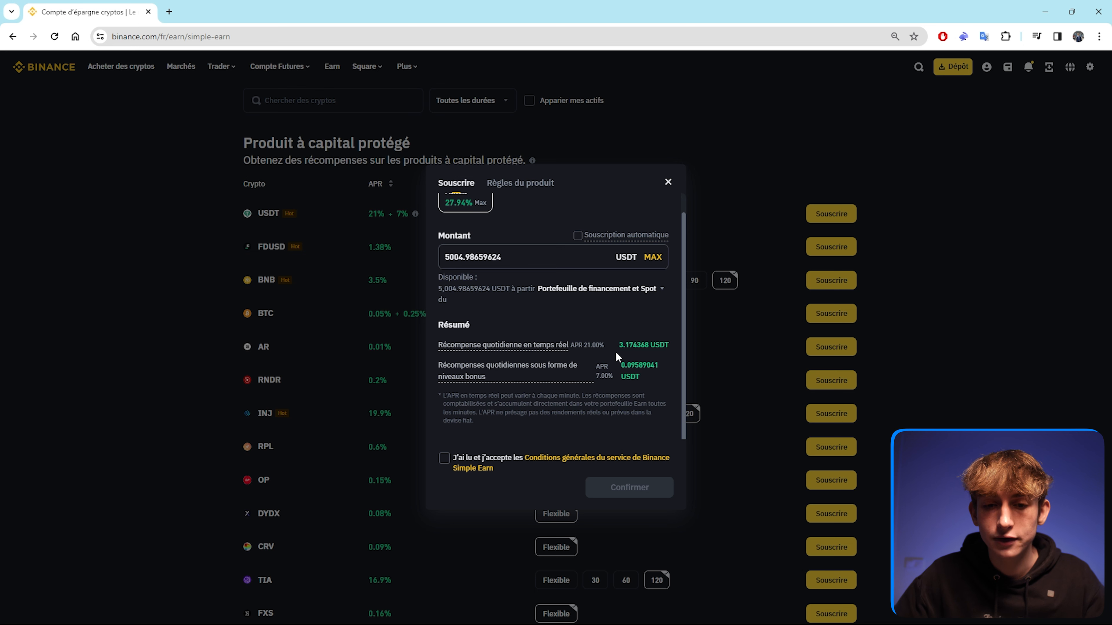
pyautogui.moveTo(532, 350)
pyautogui.moveTo(504, 409)
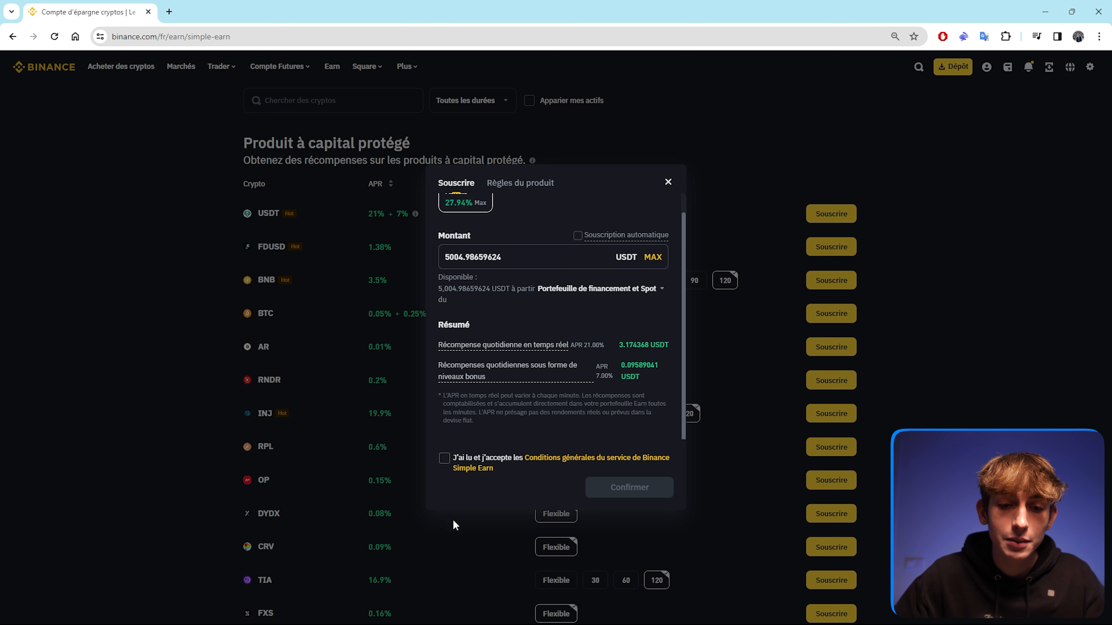
# Step: Accept the Simple Earn terms, confirm the subscription and check the distribution dates
pyautogui.click(443, 458)
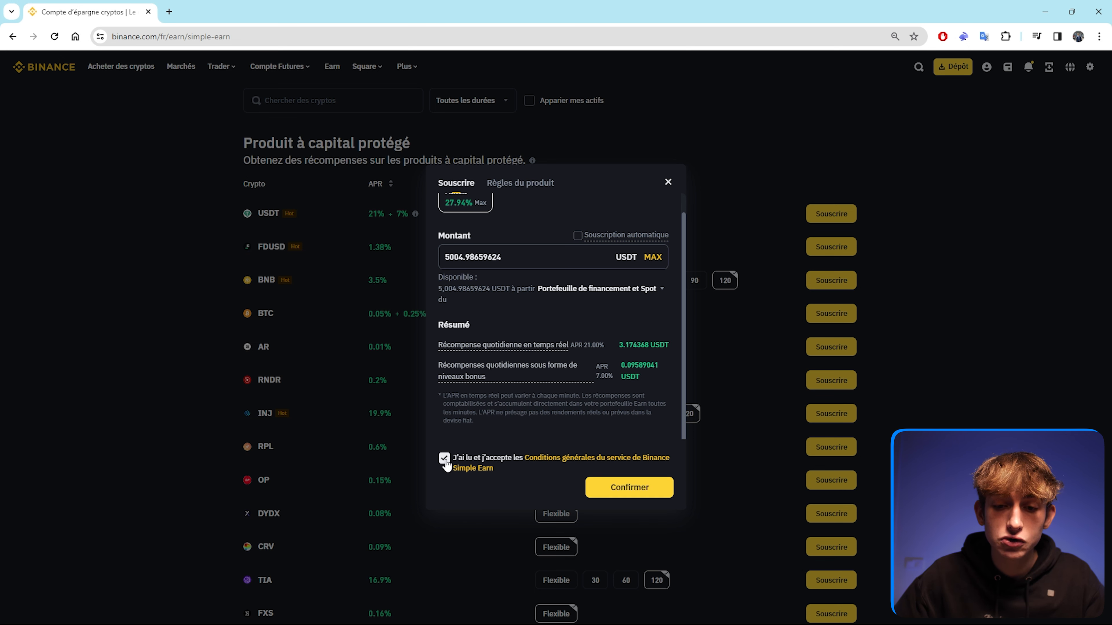
pyautogui.click(618, 488)
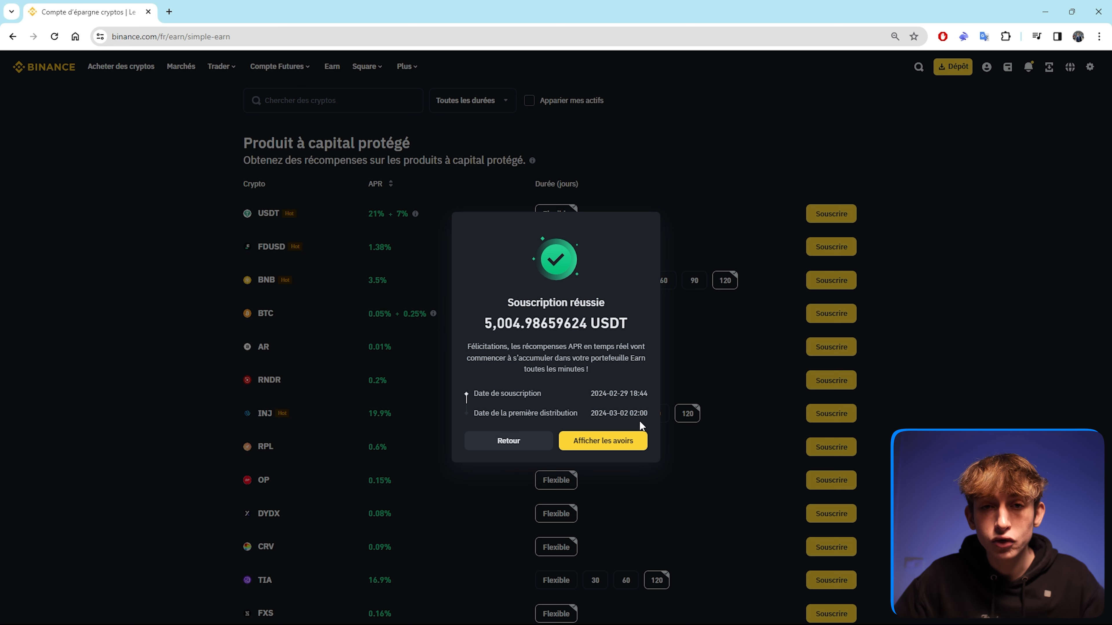
pyautogui.moveTo(625, 411); pyautogui.dragTo(588, 413)
pyautogui.click(618, 413)
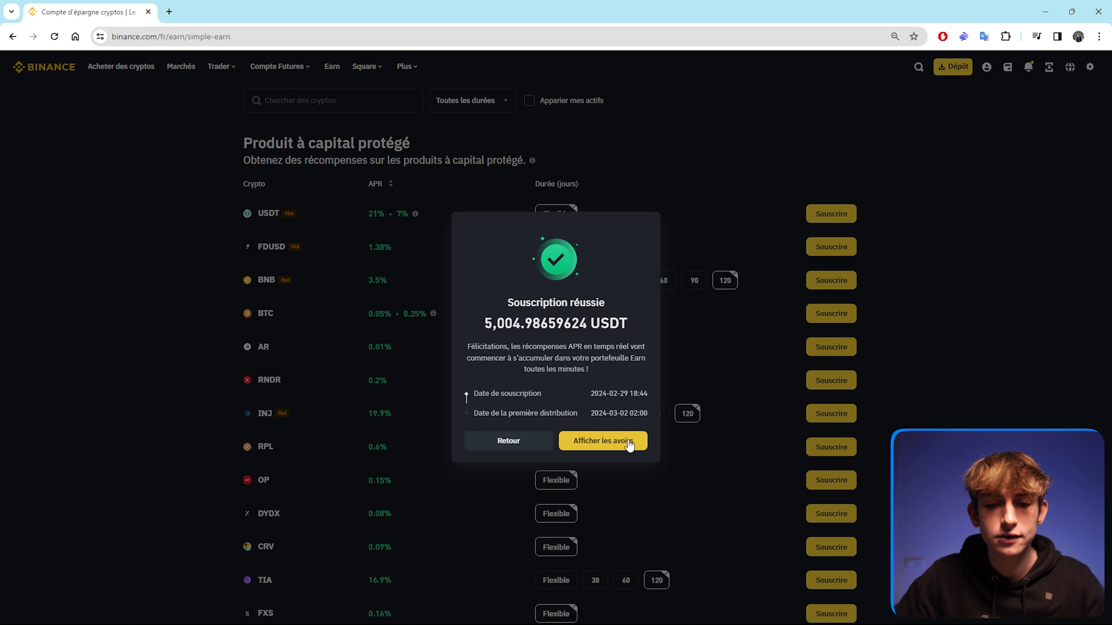
# Step: View Earn holdings: flexible USDT 5,516.61751296 at 21.05% APR, glancing at Verrouillé before returning
pyautogui.click(613, 442)
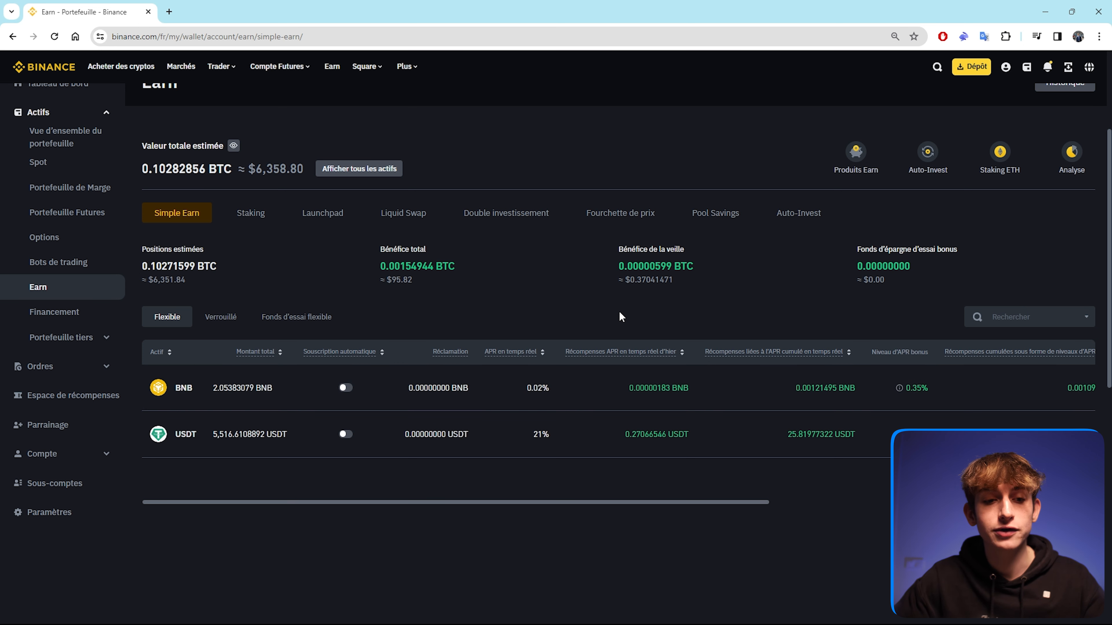
pyautogui.moveTo(897, 388)
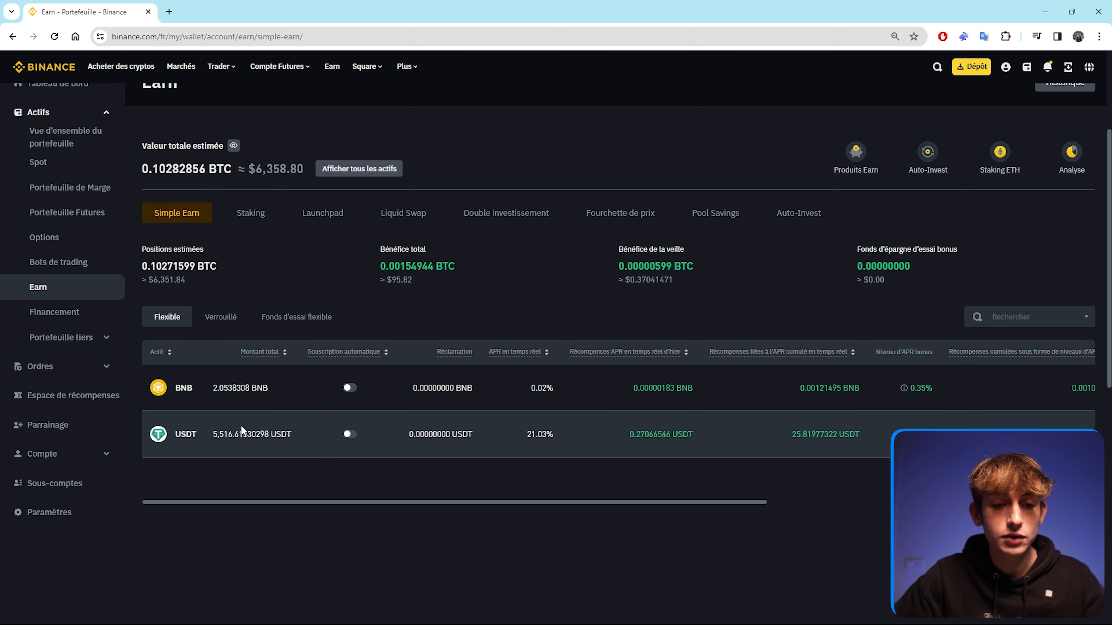
pyautogui.moveTo(884, 419)
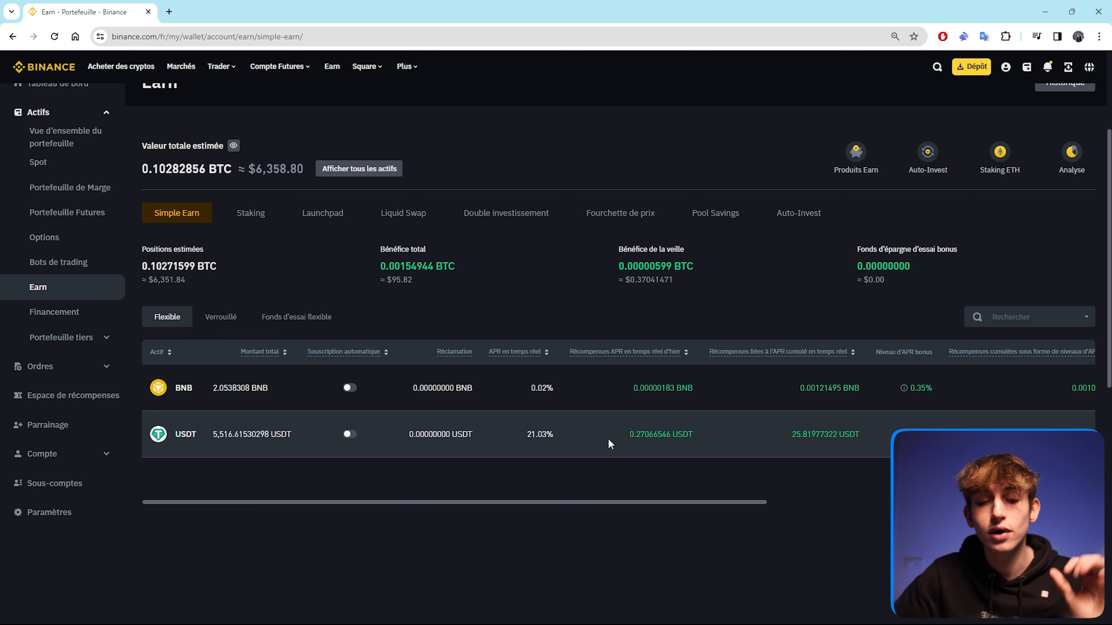
pyautogui.moveTo(527, 435); pyautogui.dragTo(555, 436)
pyautogui.click(541, 435)
pyautogui.click(549, 437)
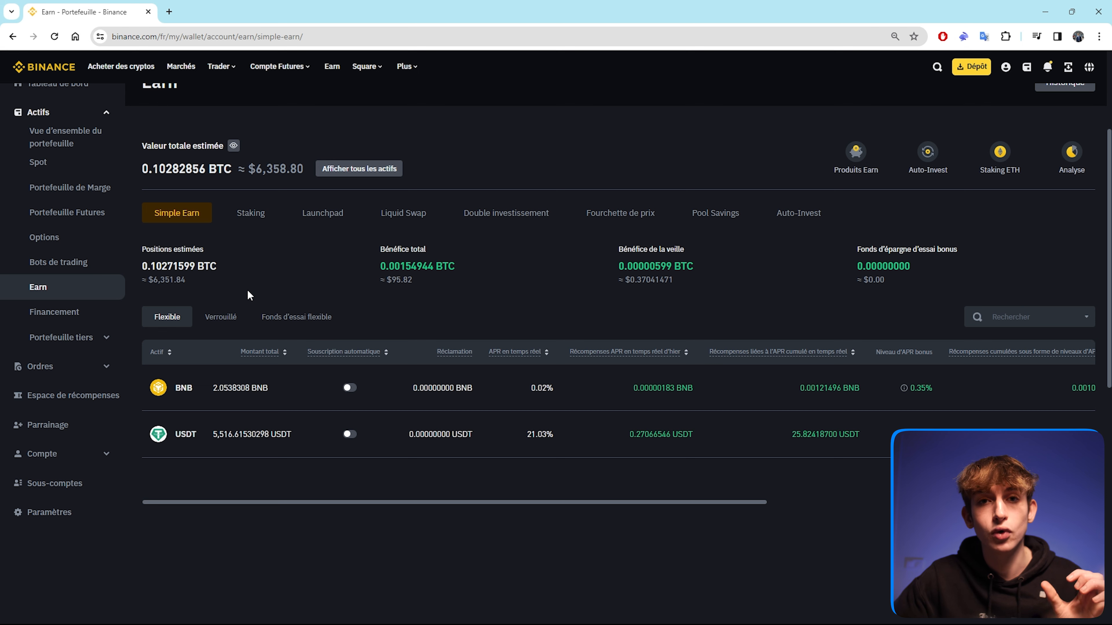
pyautogui.click(227, 324)
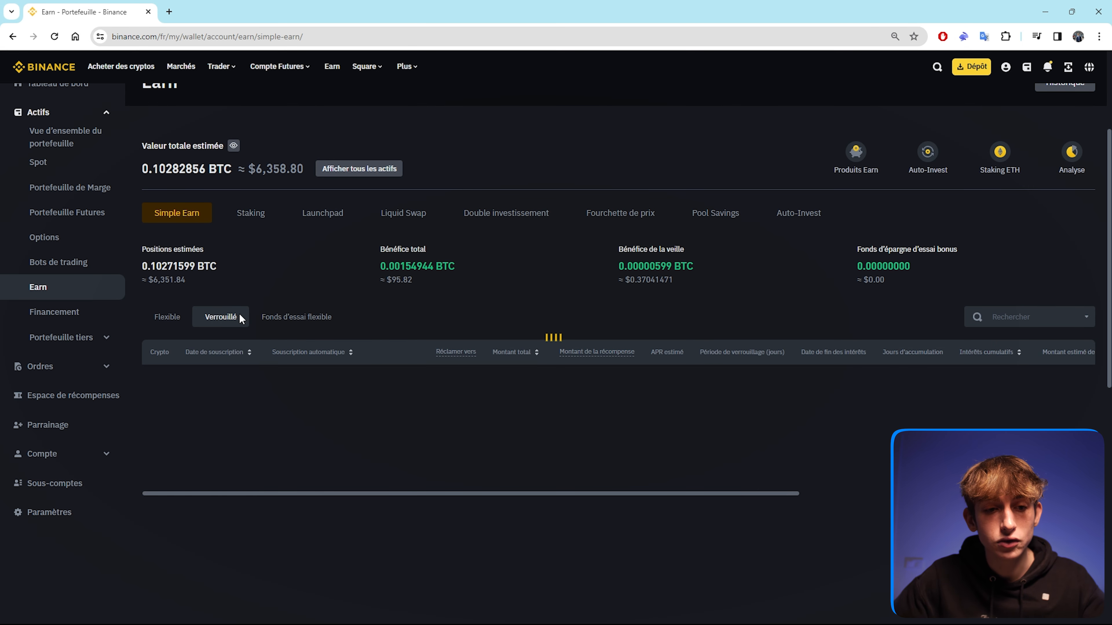
pyautogui.click(167, 316)
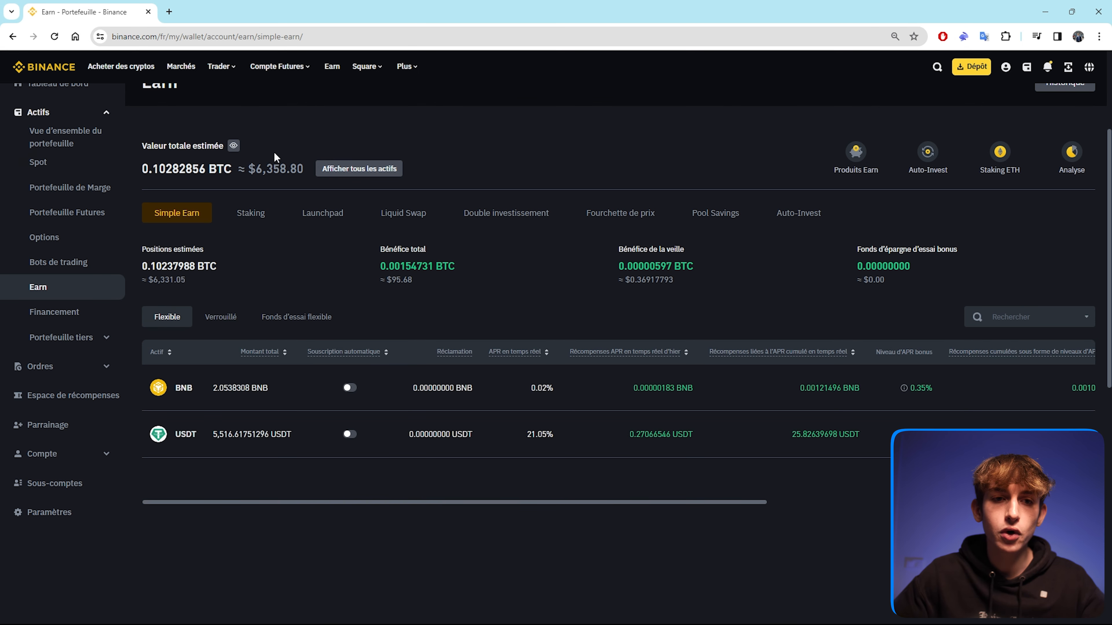
# Step: Open ETH staking under Simple Earn and point out its 3.48% reference APR
pyautogui.click(332, 68)
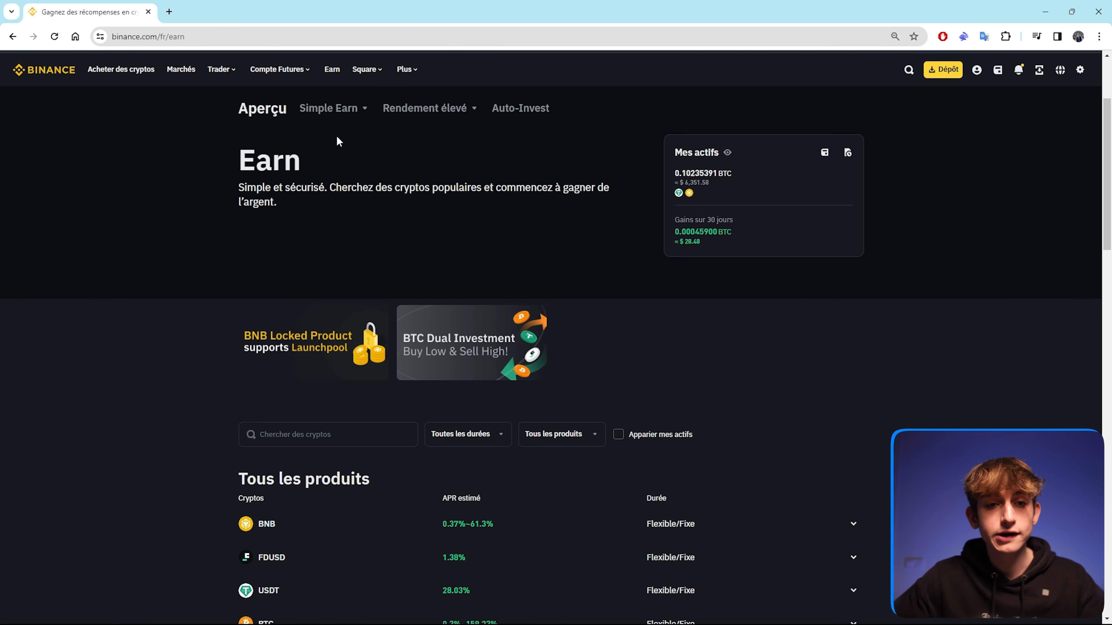
pyautogui.moveTo(360, 112)
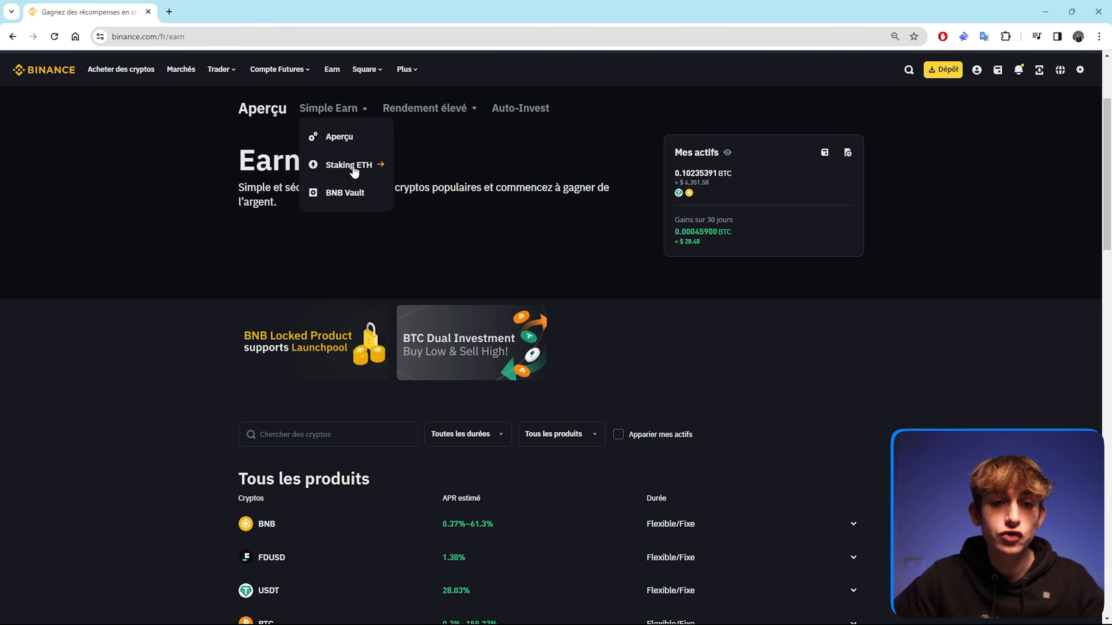
pyautogui.click(344, 166)
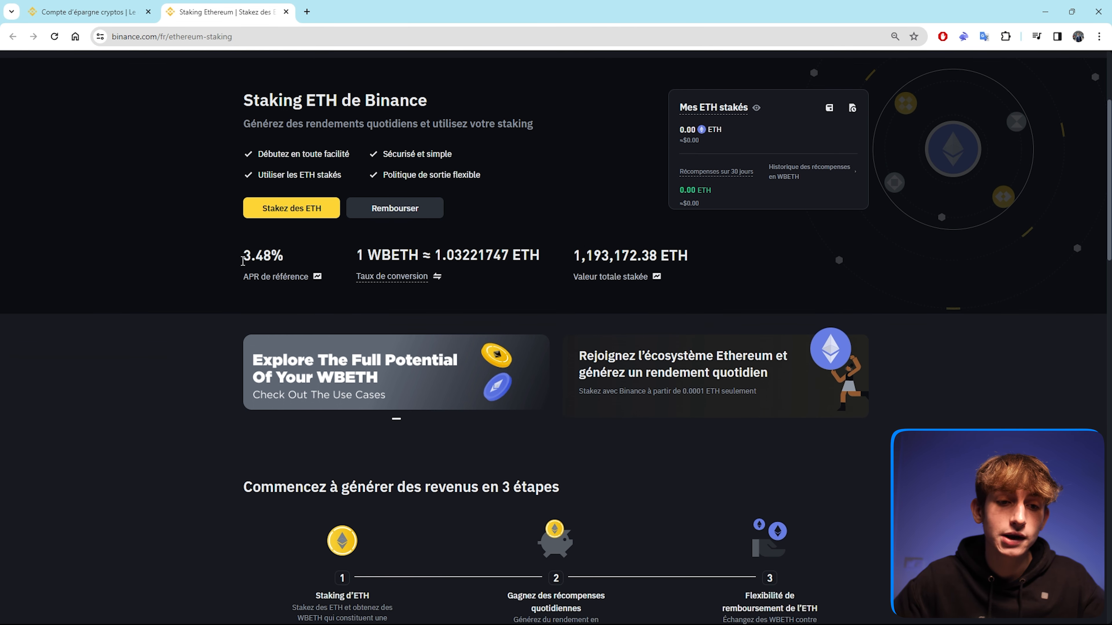
pyautogui.moveTo(243, 262); pyautogui.dragTo(285, 264)
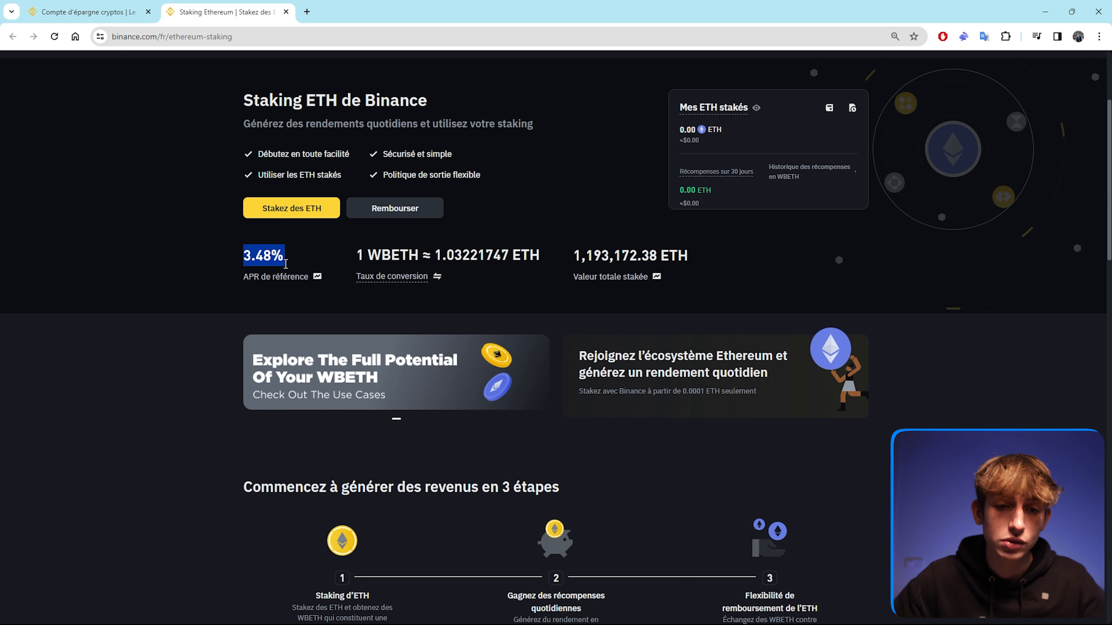
pyautogui.click(300, 258)
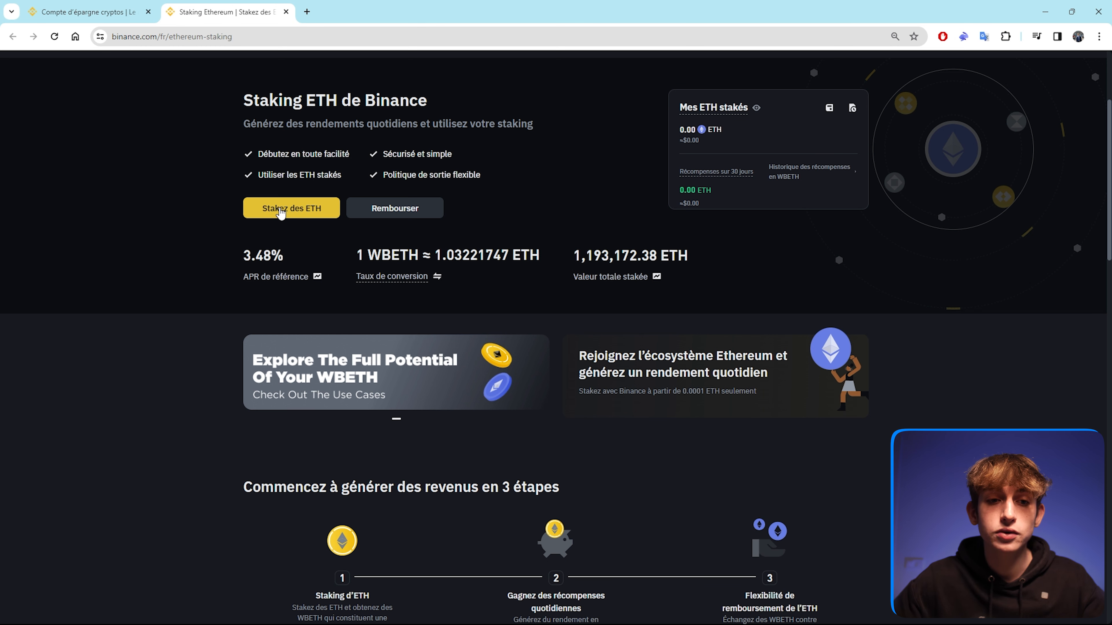
# Step: Open the ETH staking form, fill then clear the amount, and check the 3.48% APR
pyautogui.click(299, 214)
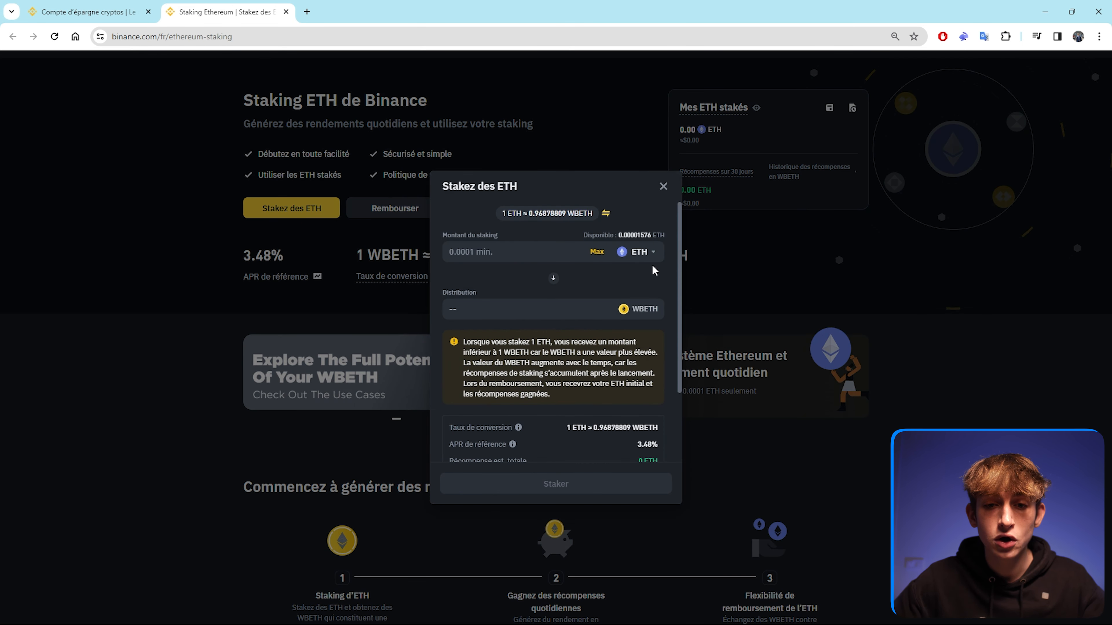
pyautogui.click(596, 255)
pyautogui.doubleClick(544, 256)
pyautogui.scroll(-1, 647, 296)
pyautogui.scroll(1, 646, 296)
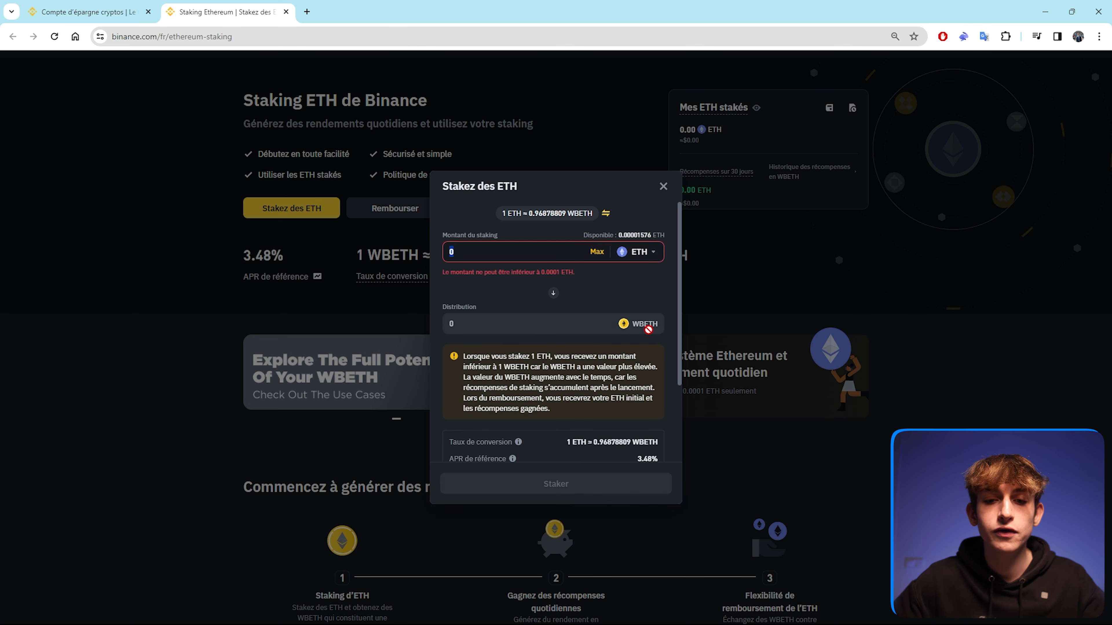
pyautogui.scroll(-1, 650, 331)
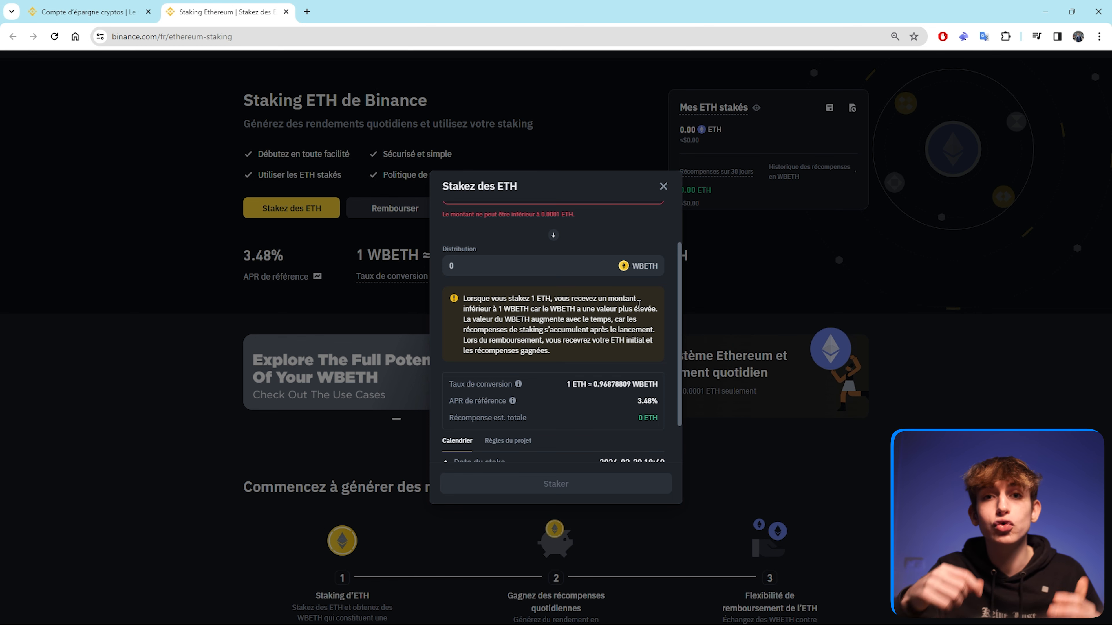
pyautogui.scroll(-1, 607, 331)
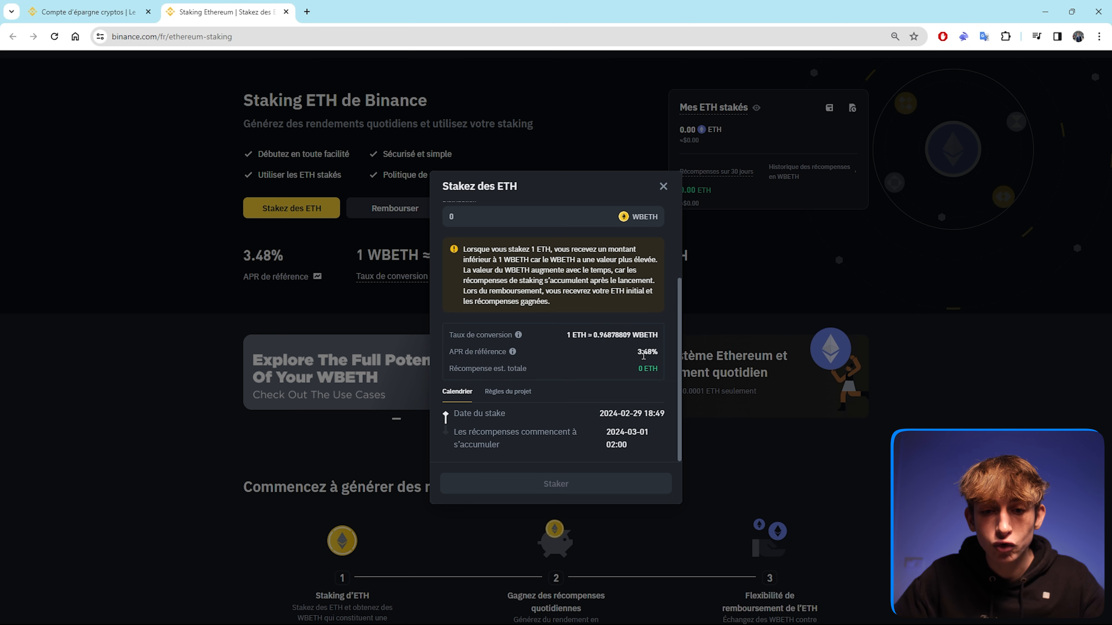
pyautogui.moveTo(512, 355)
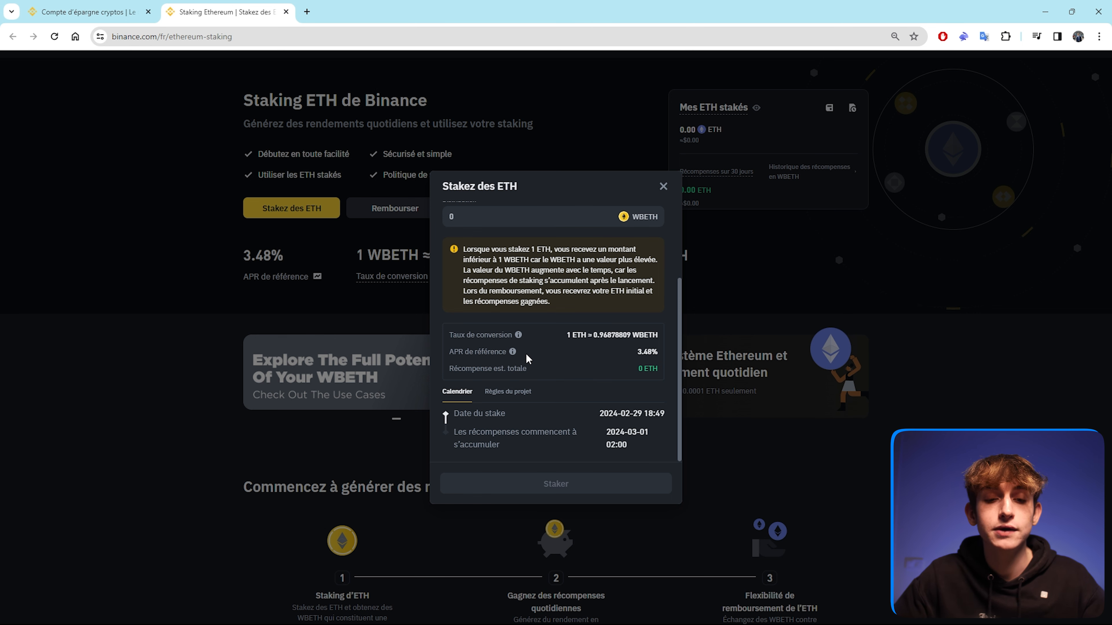
pyautogui.moveTo(635, 353); pyautogui.dragTo(654, 353)
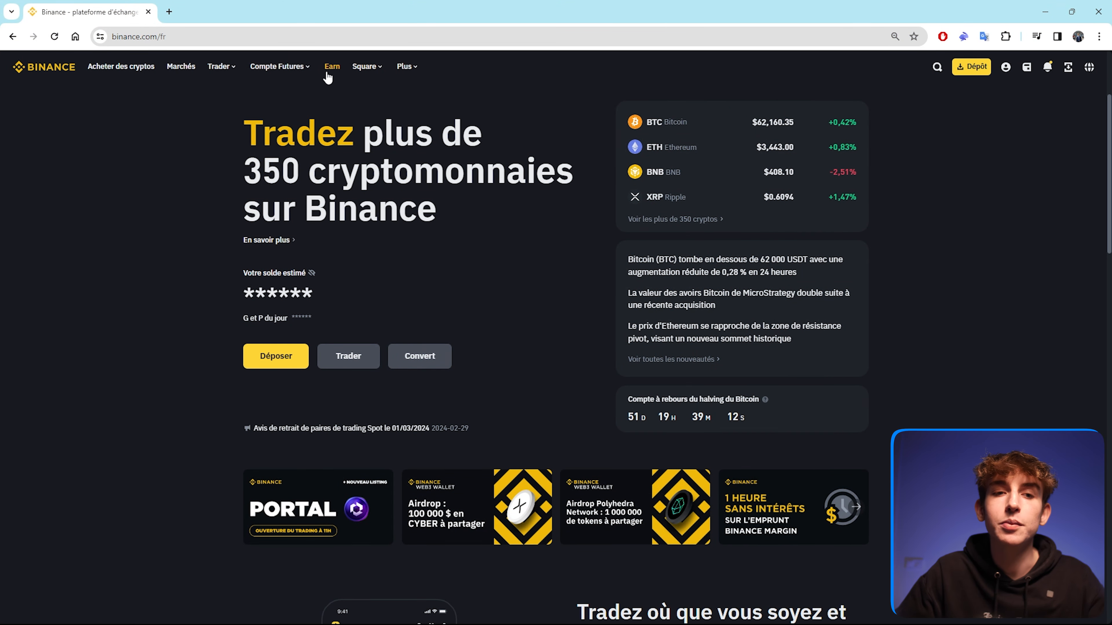
# Step: Open Earn's Auto-Invest page and scroll to the crypto list showing BTC at 263.47%
pyautogui.click(331, 69)
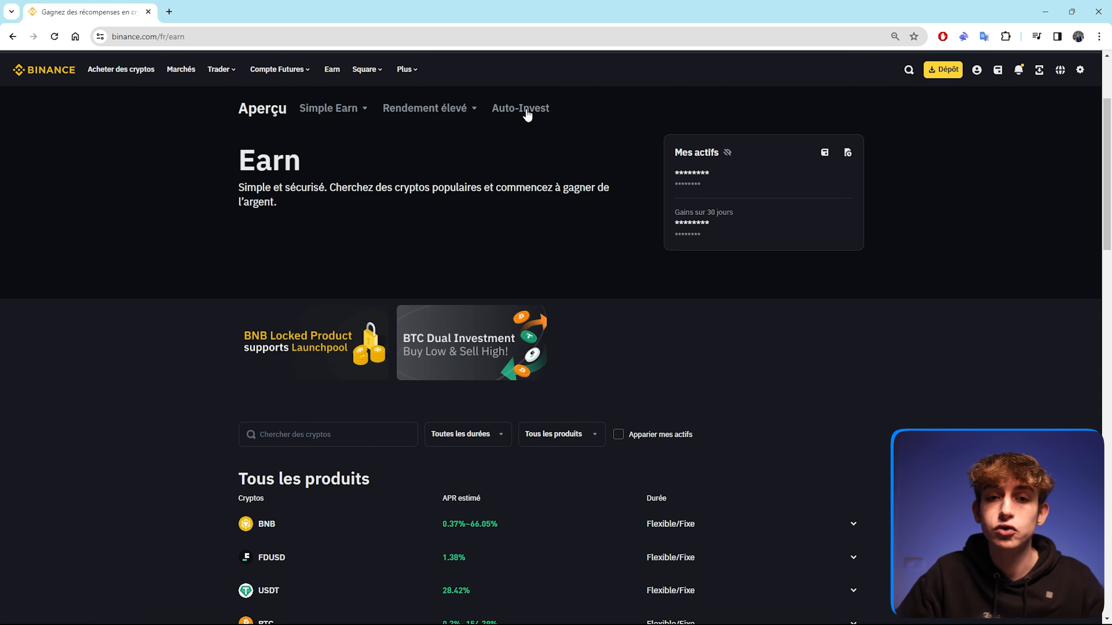
pyautogui.click(527, 114)
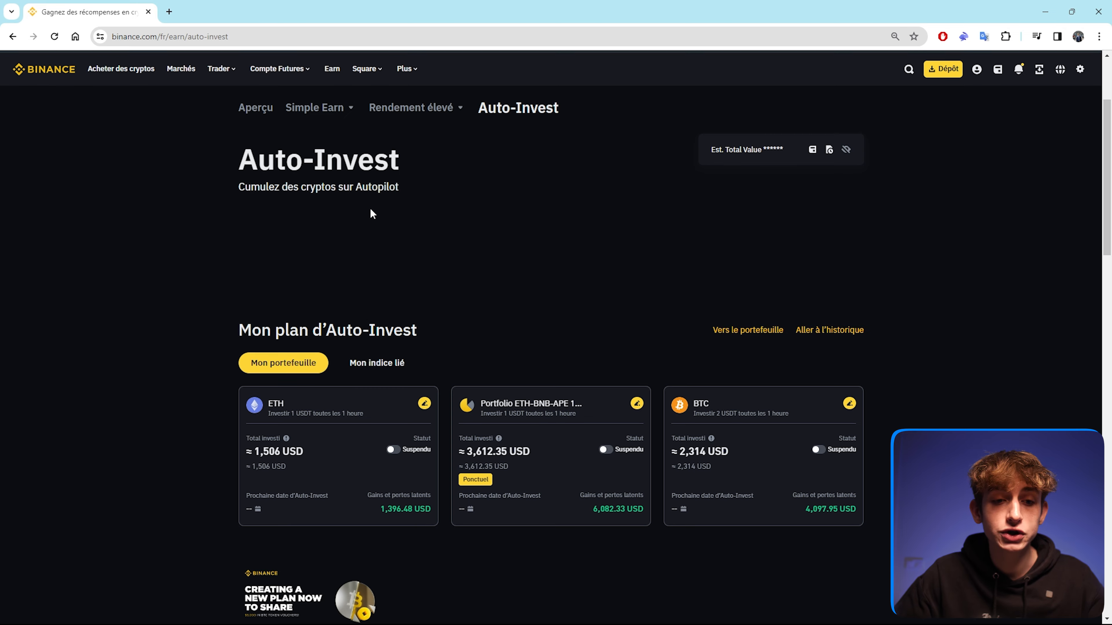
pyautogui.scroll(-1, 371, 214)
pyautogui.moveTo(298, 274); pyautogui.dragTo(419, 276)
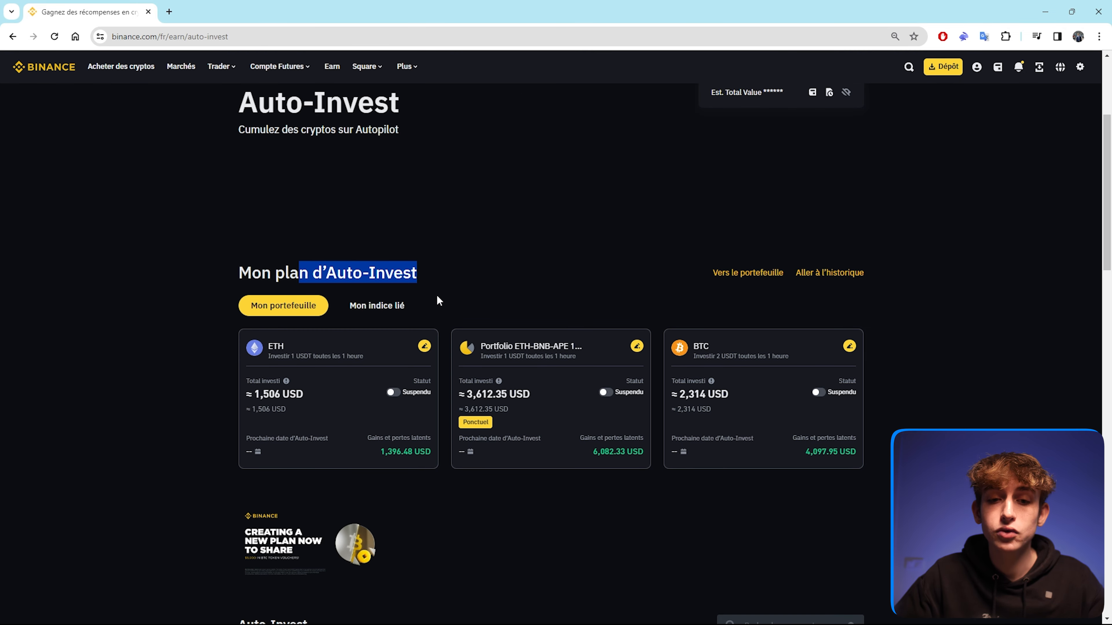
pyautogui.click(447, 296)
pyautogui.scroll(-8, 447, 295)
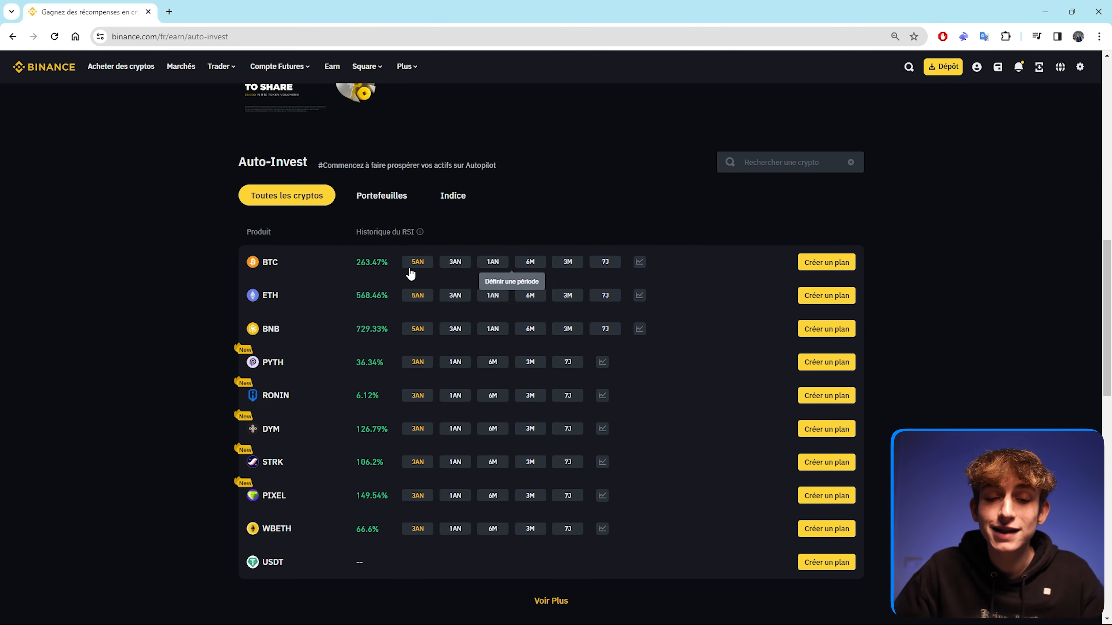
# Step: Compare BTC's 263.47% and ETH's historical returns, view BTC's one-year return, then show portfolio plans
pyautogui.moveTo(355, 264); pyautogui.dragTo(389, 264)
pyautogui.click(367, 267)
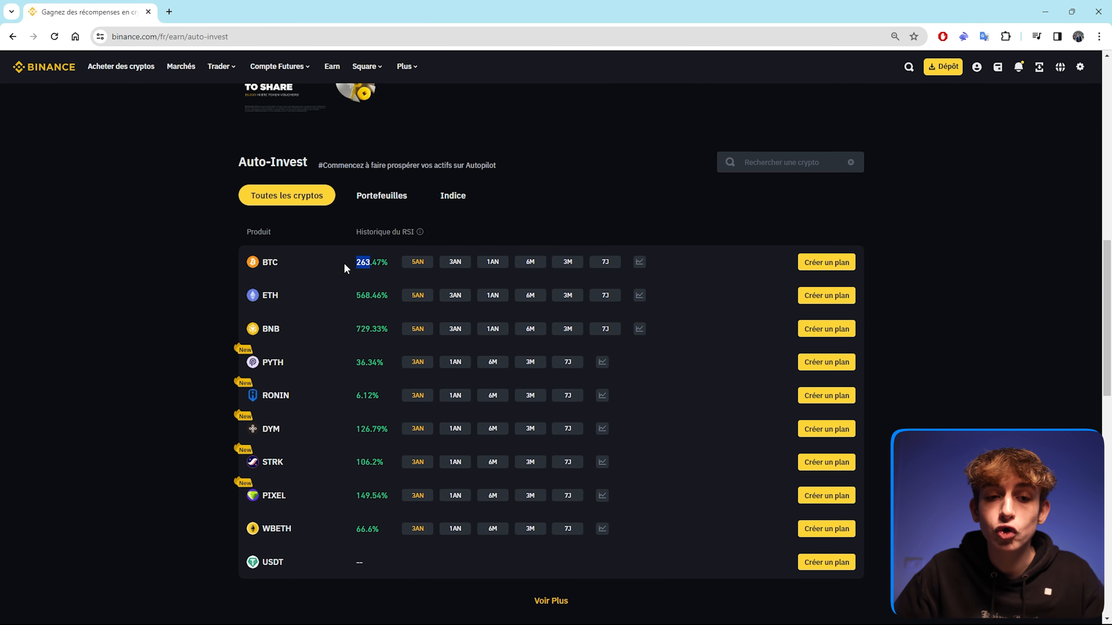
pyautogui.moveTo(360, 300); pyautogui.dragTo(372, 298)
pyautogui.click(381, 298)
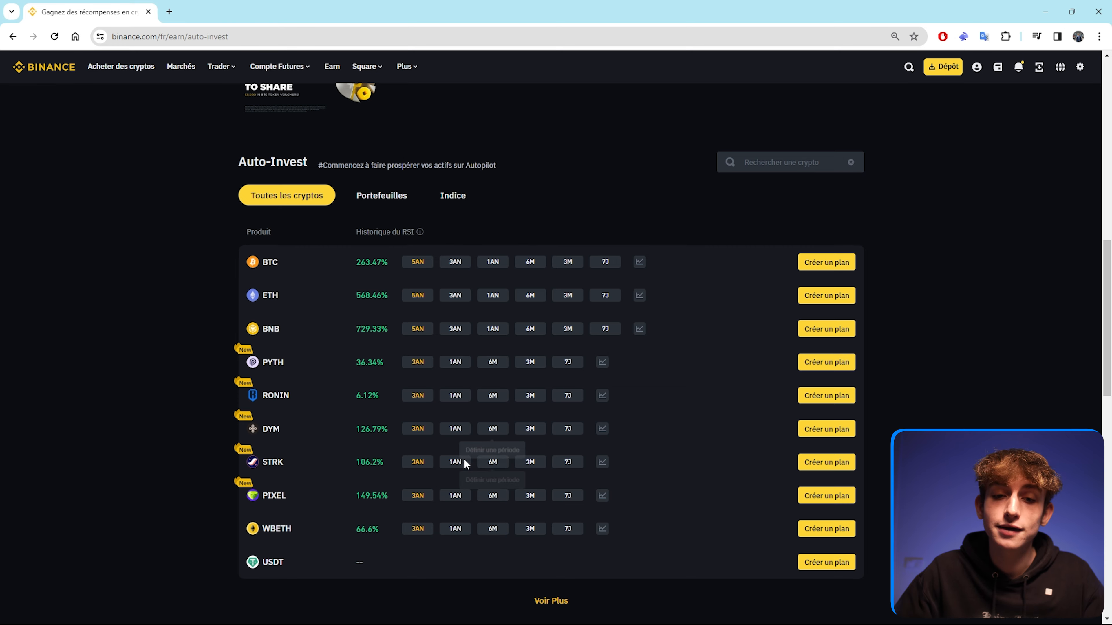
pyautogui.click(494, 263)
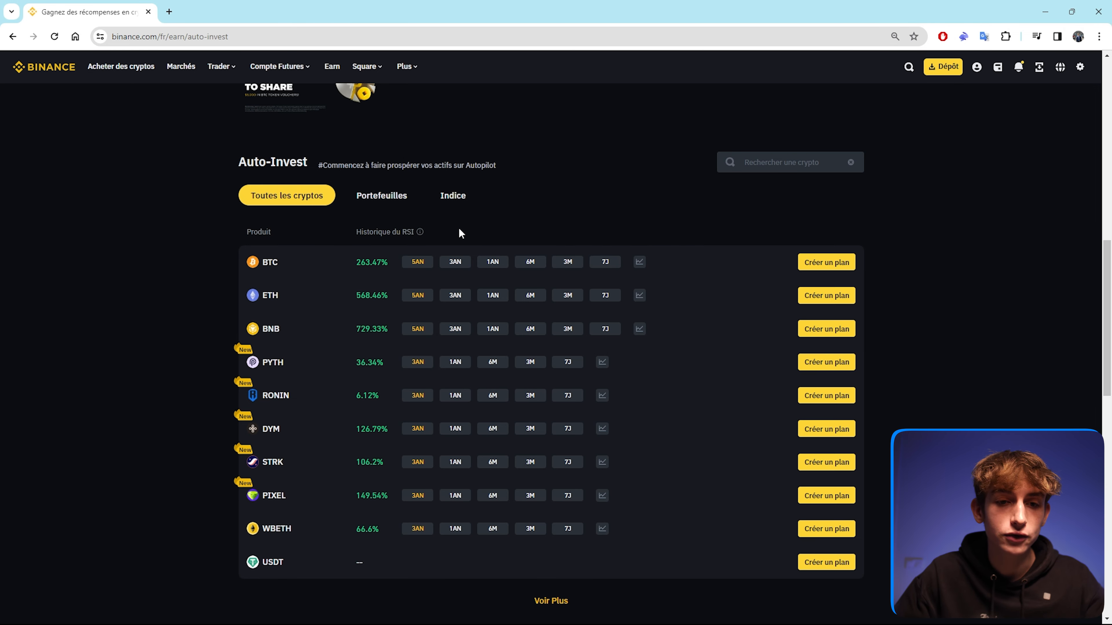
pyautogui.click(370, 201)
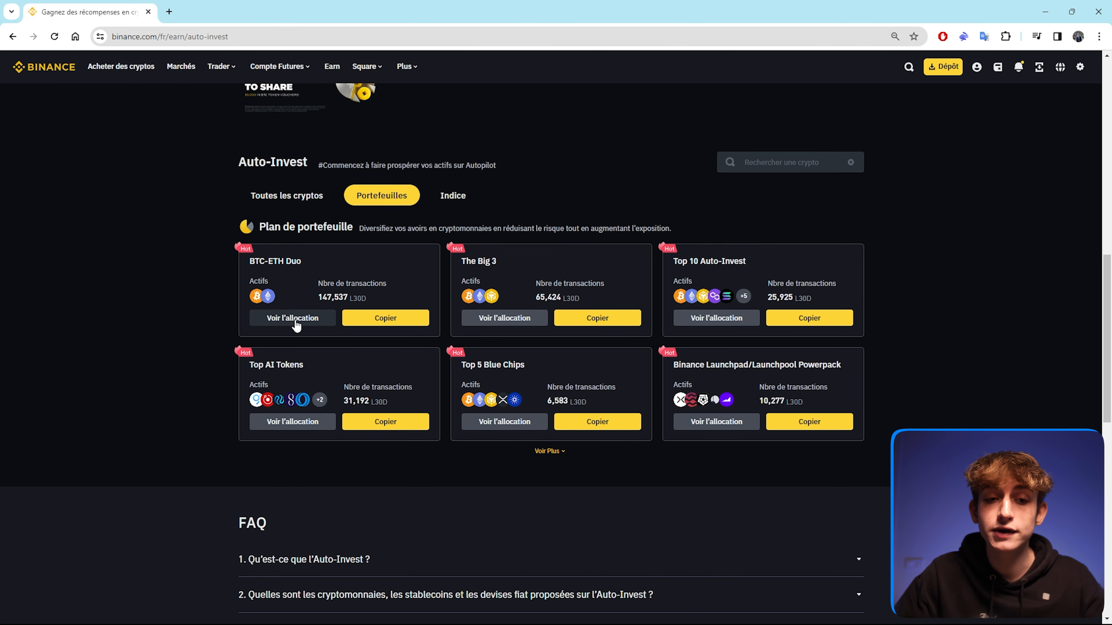
# Step: Inspect the BTC-ETH Duo plan's 50% BTC / 50% ETH allocation
pyautogui.click(286, 320)
pyautogui.moveTo(534, 393); pyautogui.dragTo(552, 390)
pyautogui.click(605, 386)
pyautogui.moveTo(627, 388); pyautogui.dragTo(643, 388)
pyautogui.click(640, 388)
# Step: Start a BTC-ETH Duo plan investing 10 USDT per period, keeping USDT as funding currency
pyautogui.click(617, 418)
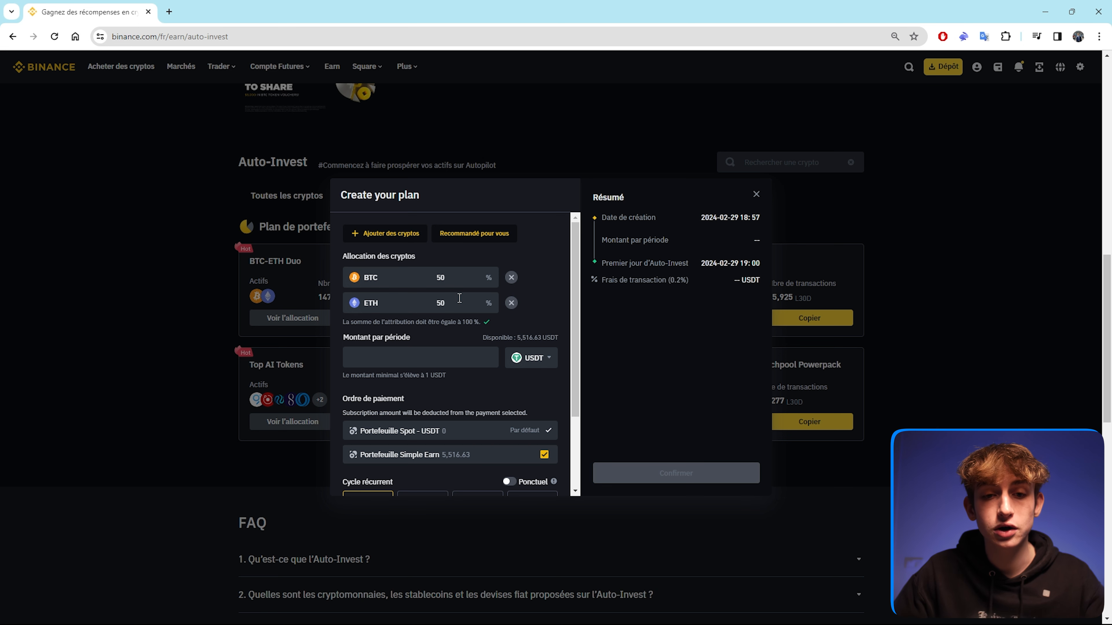
pyautogui.click(398, 357)
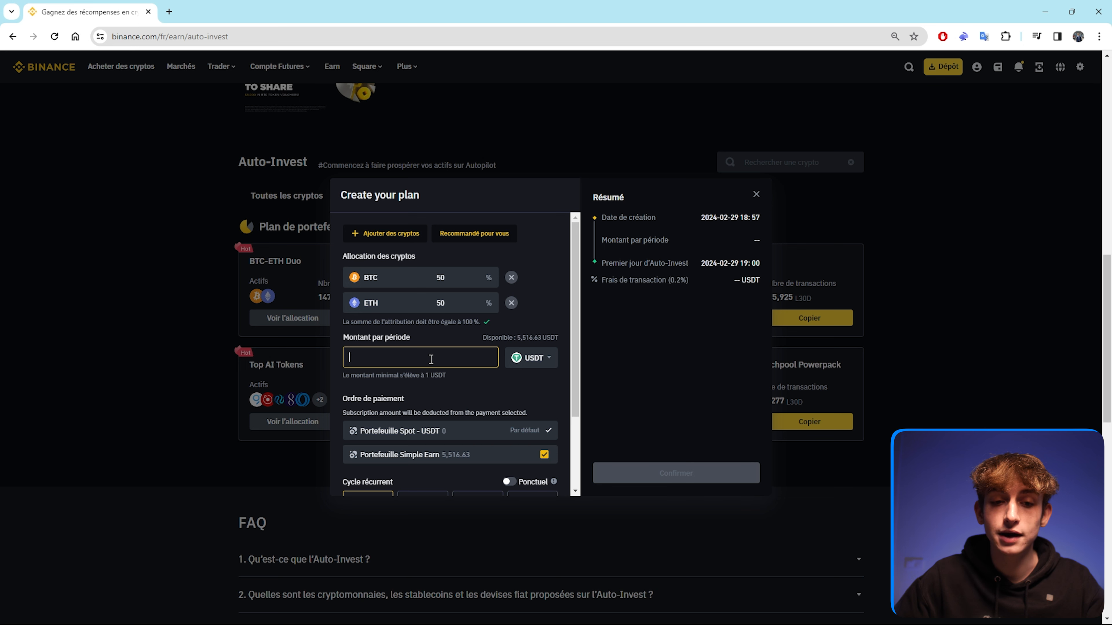
pyautogui.write('10')
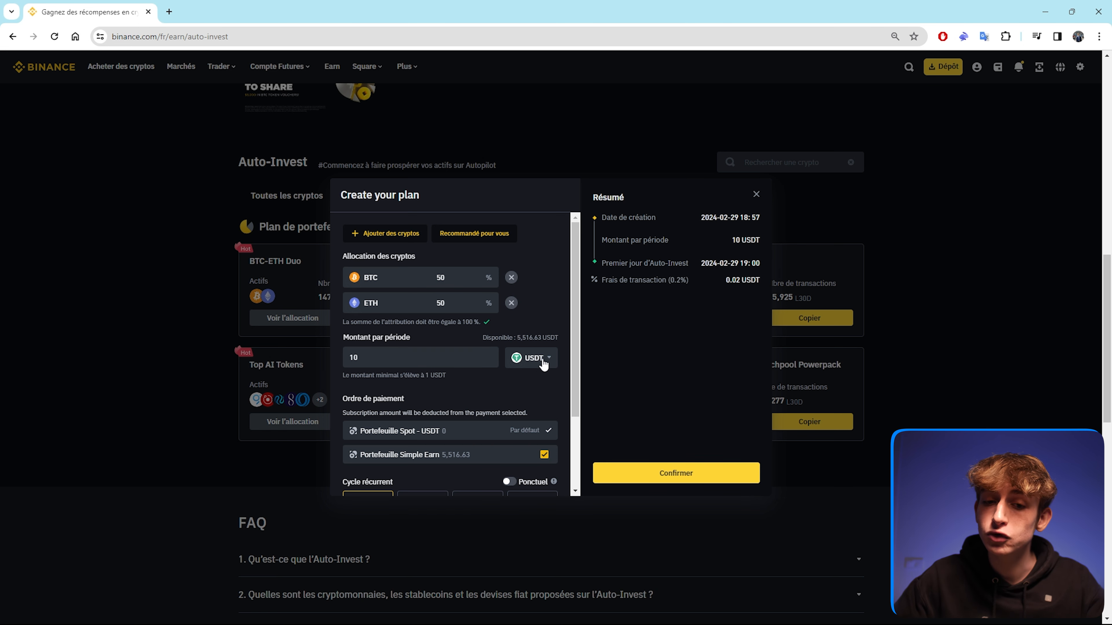
pyautogui.click(543, 363)
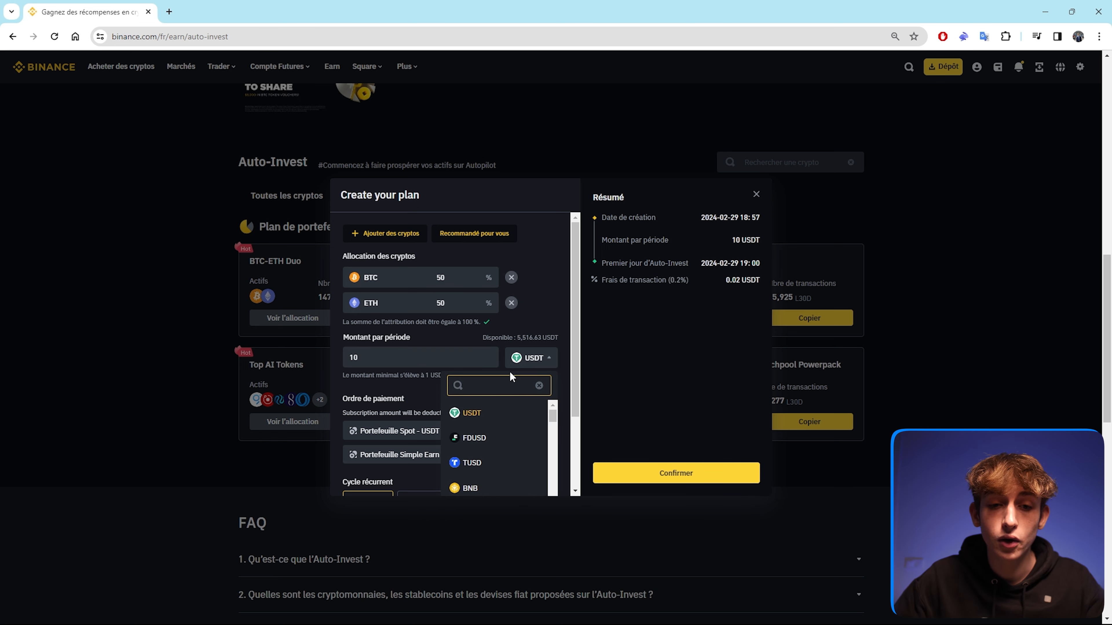
pyautogui.click(528, 361)
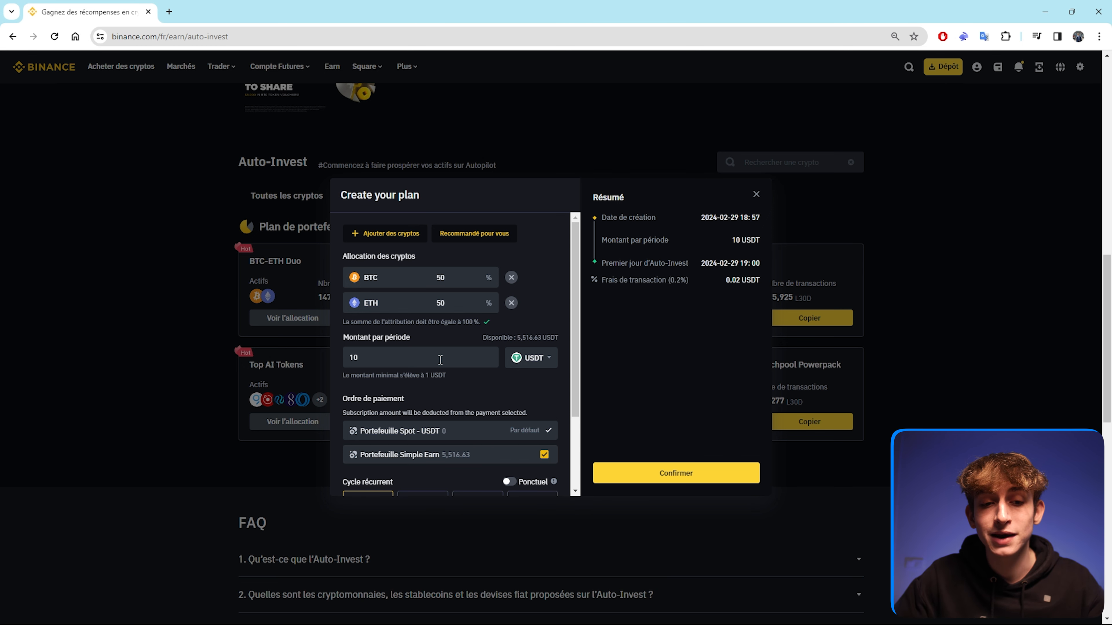
pyautogui.scroll(-2, 400, 348)
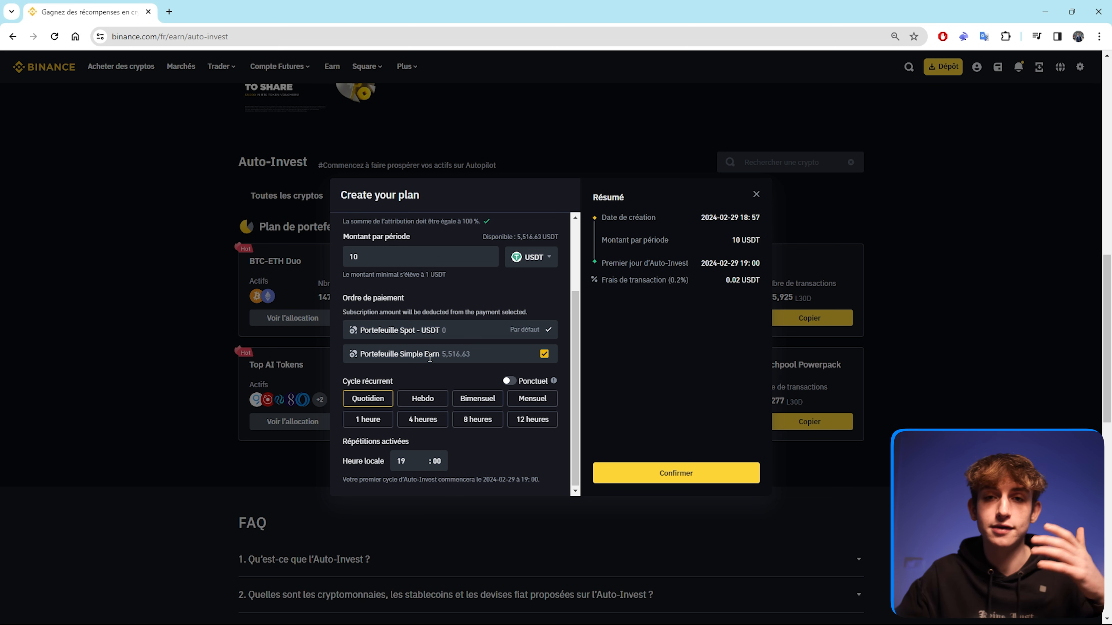
pyautogui.scroll(-1, 431, 350)
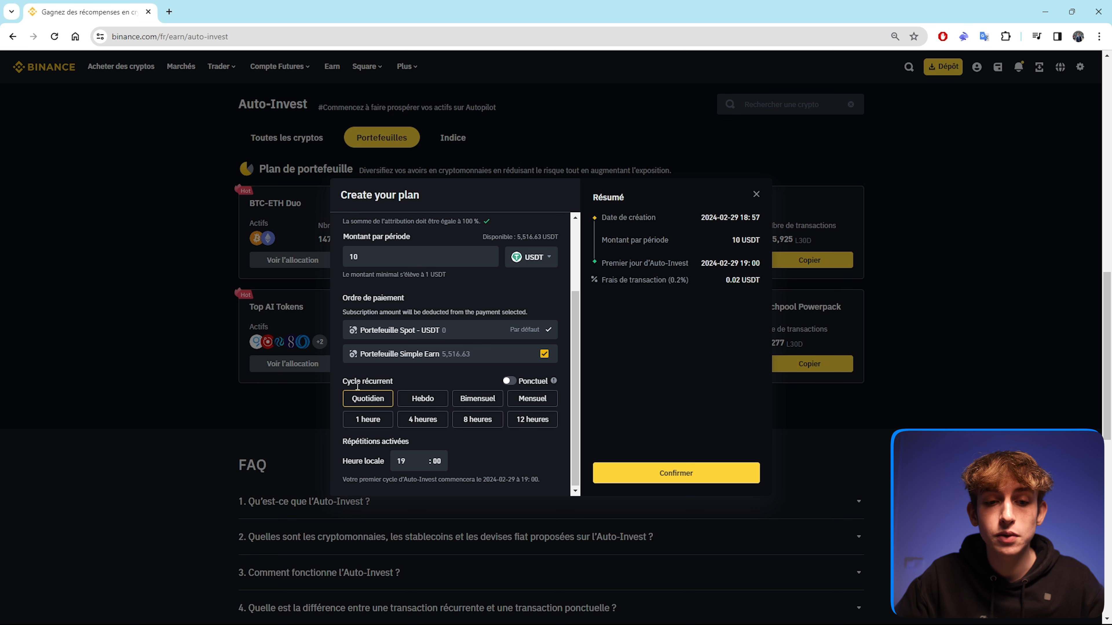
pyautogui.scroll(1, 394, 381)
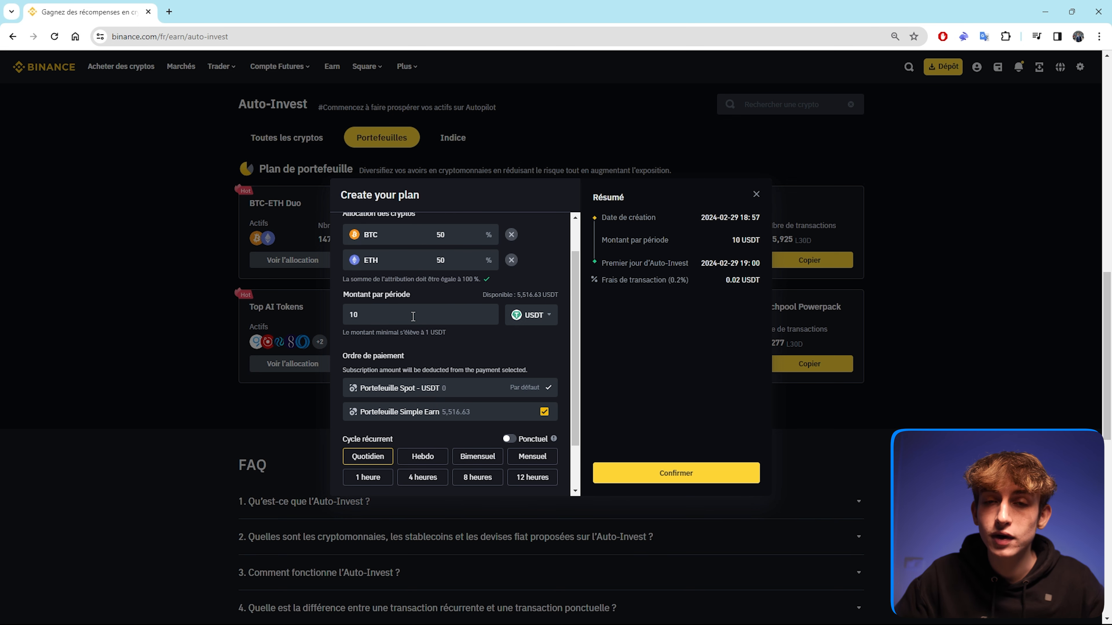
pyautogui.scroll(-1, 413, 319)
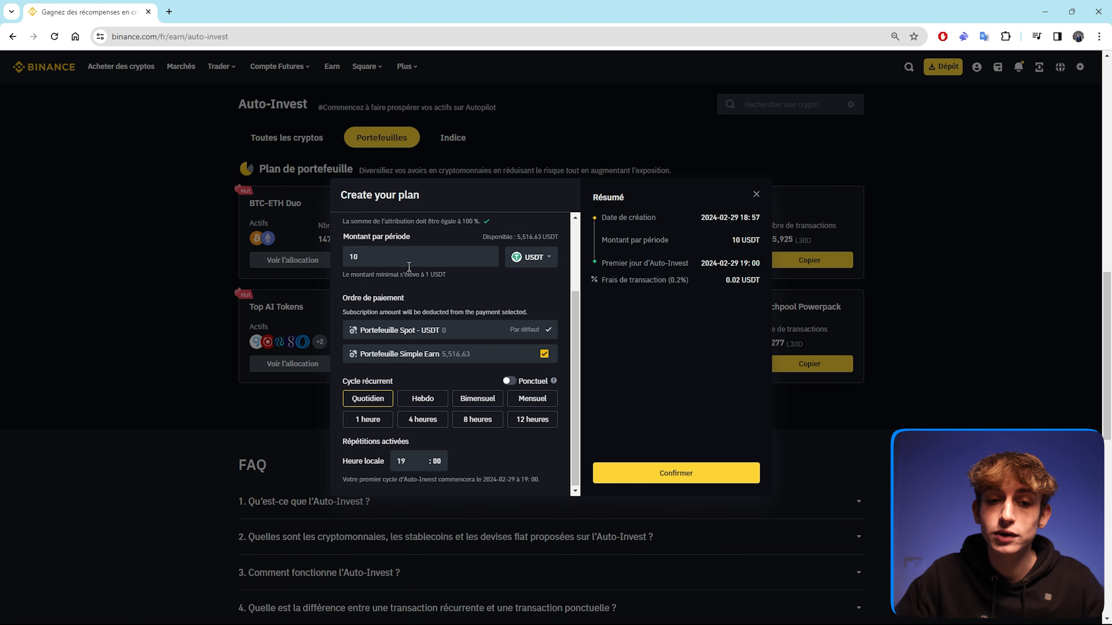
pyautogui.scroll(-1, 409, 266)
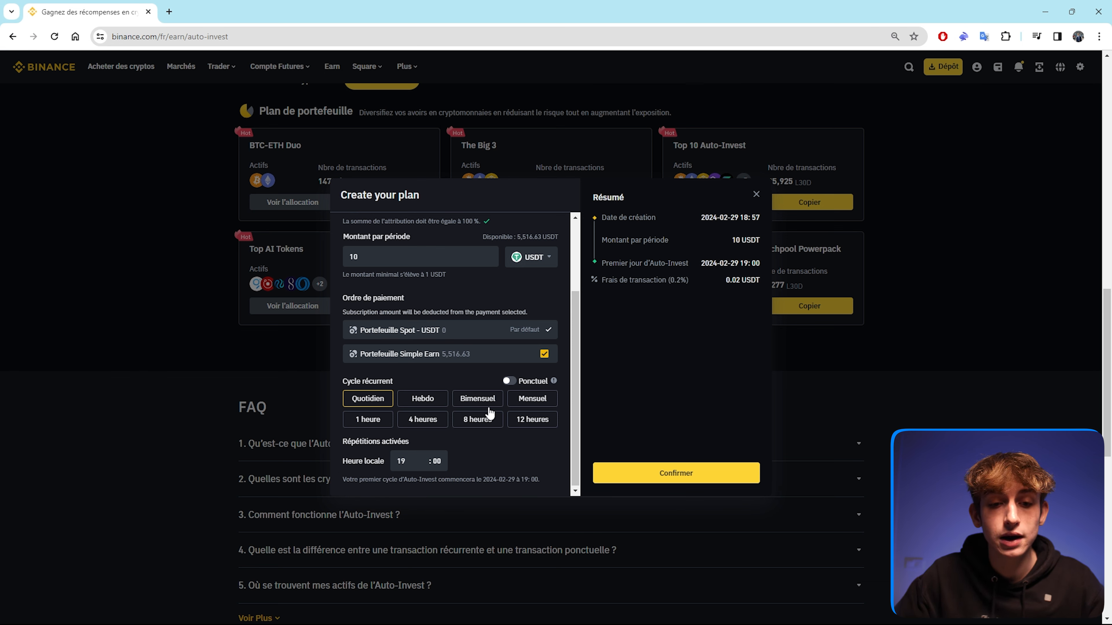
# Step: Make the plan recur monthly and raise the amount to 100 USDT
pyautogui.click(366, 421)
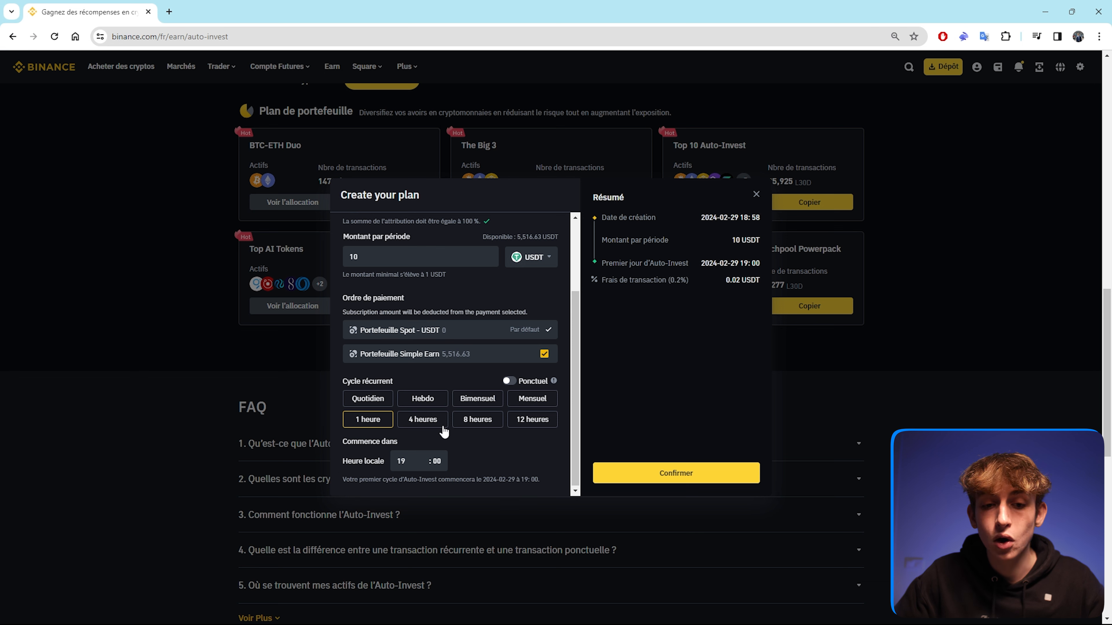
pyautogui.click(525, 405)
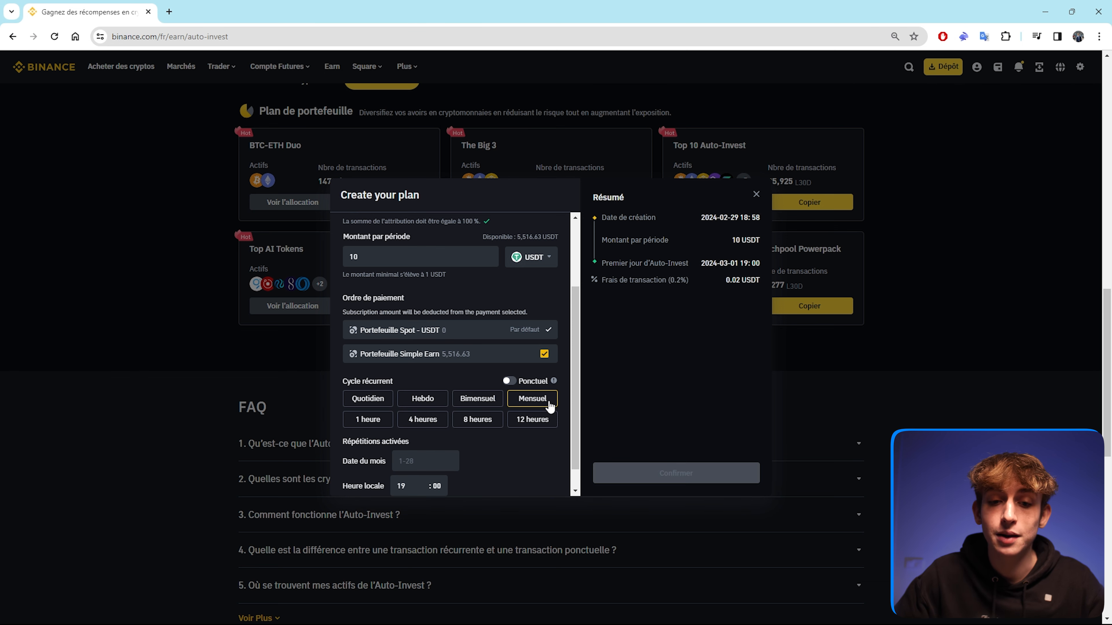
pyautogui.scroll(1, 543, 408)
pyautogui.click(362, 321)
pyautogui.write('0')
pyautogui.scroll(-1, 434, 350)
pyautogui.scroll(-1, 434, 354)
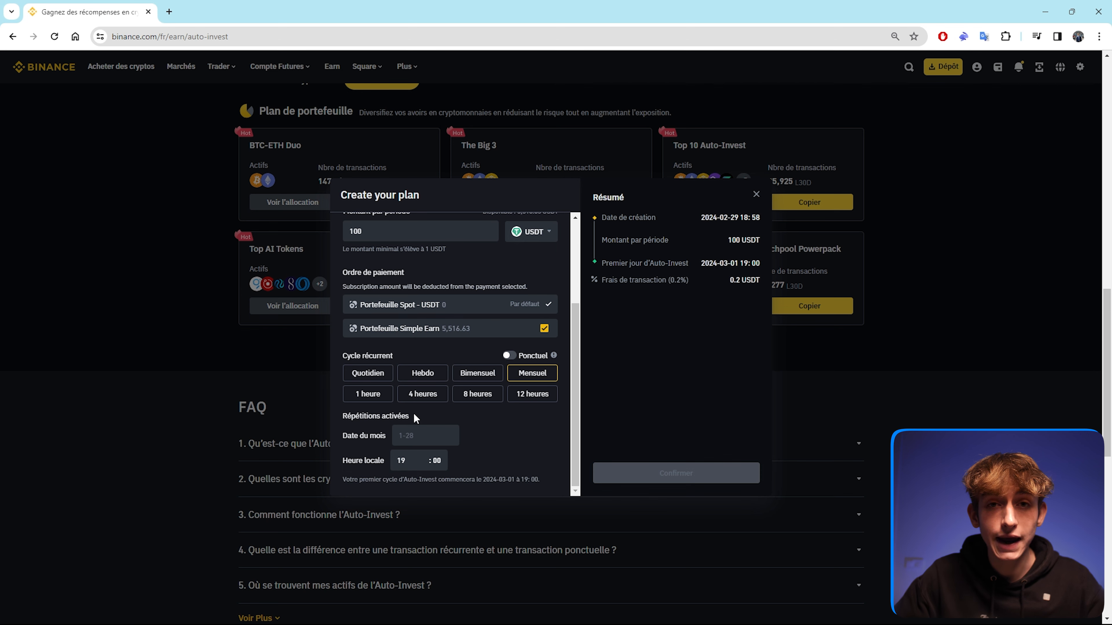
# Step: Schedule the purchase for the 5th of each month at 12:00 local time
pyautogui.click(431, 428)
pyautogui.write('1')
pyautogui.moveTo(431, 428); pyautogui.dragTo(392, 440)
pyautogui.write('5')
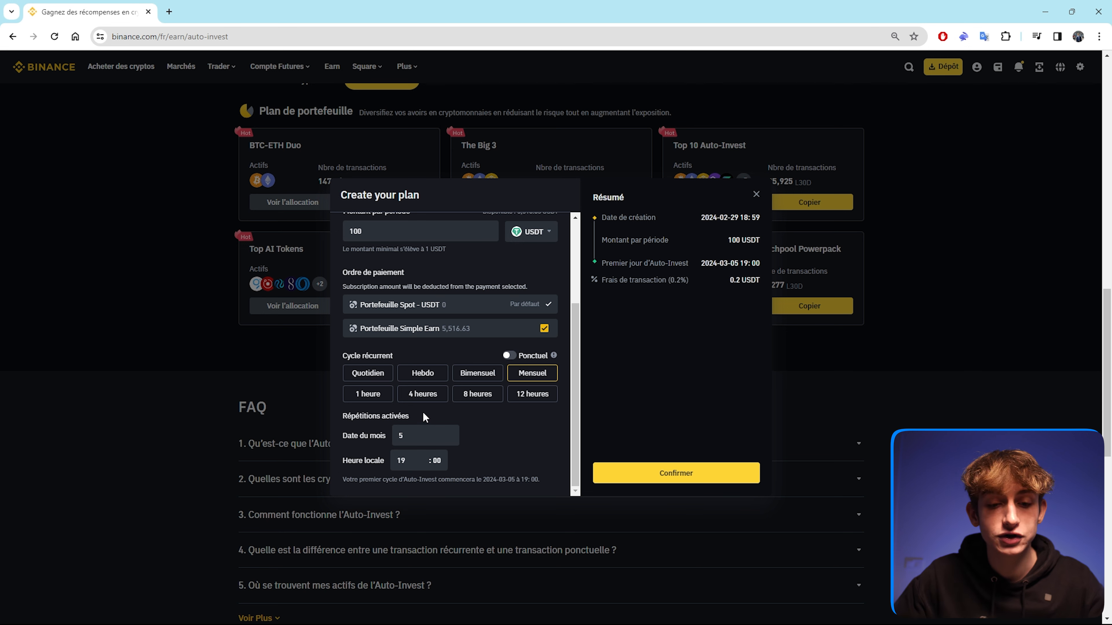
pyautogui.doubleClick(396, 461)
pyautogui.write('12')
pyautogui.hotkey('shift', 'Tab')
pyautogui.scroll(-1, 524, 435)
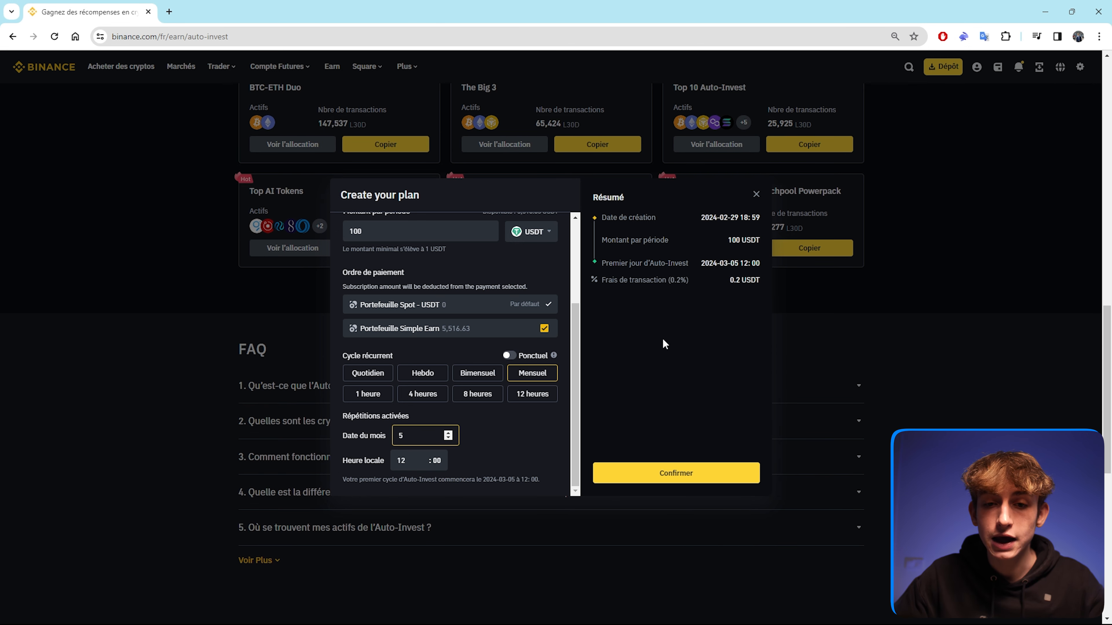
# Step: Review the summary's 100 USDT amount, first investment date and 0.2% fee, then close without confirming
pyautogui.moveTo(612, 219); pyautogui.dragTo(718, 265)
pyautogui.click(748, 218)
pyautogui.click(698, 263)
pyautogui.click(727, 266)
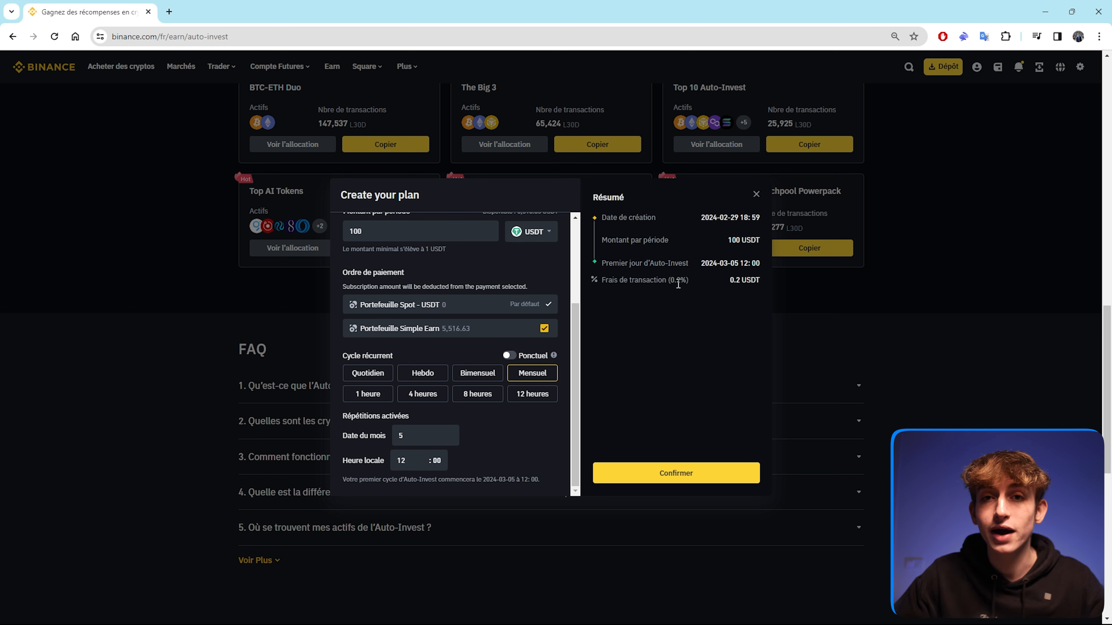
pyautogui.moveTo(670, 281); pyautogui.dragTo(749, 285)
pyautogui.click(752, 285)
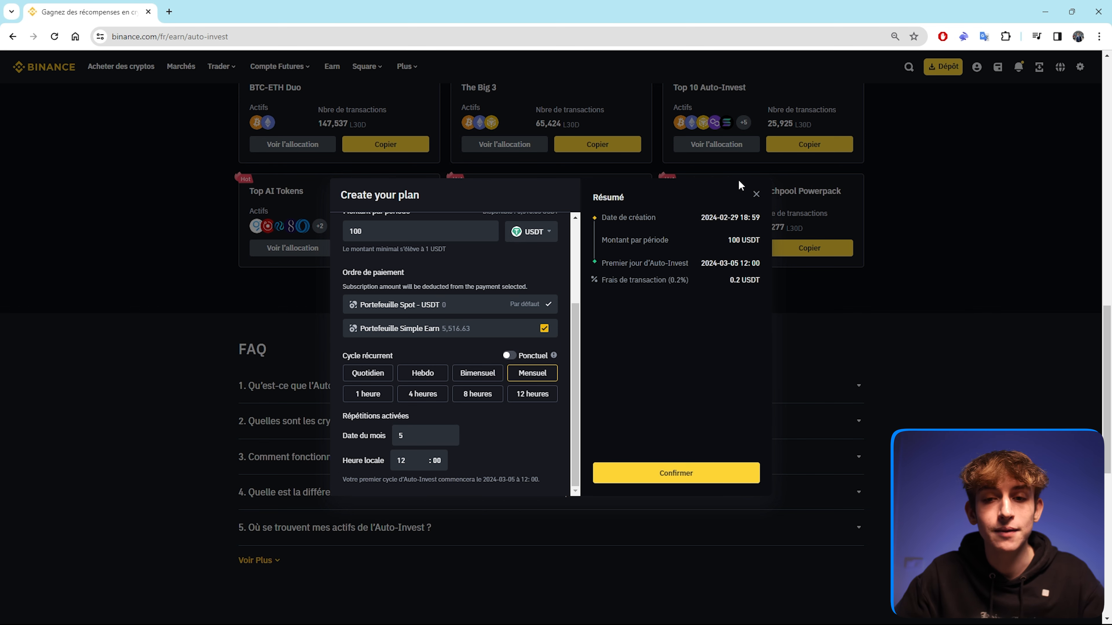
pyautogui.click(757, 195)
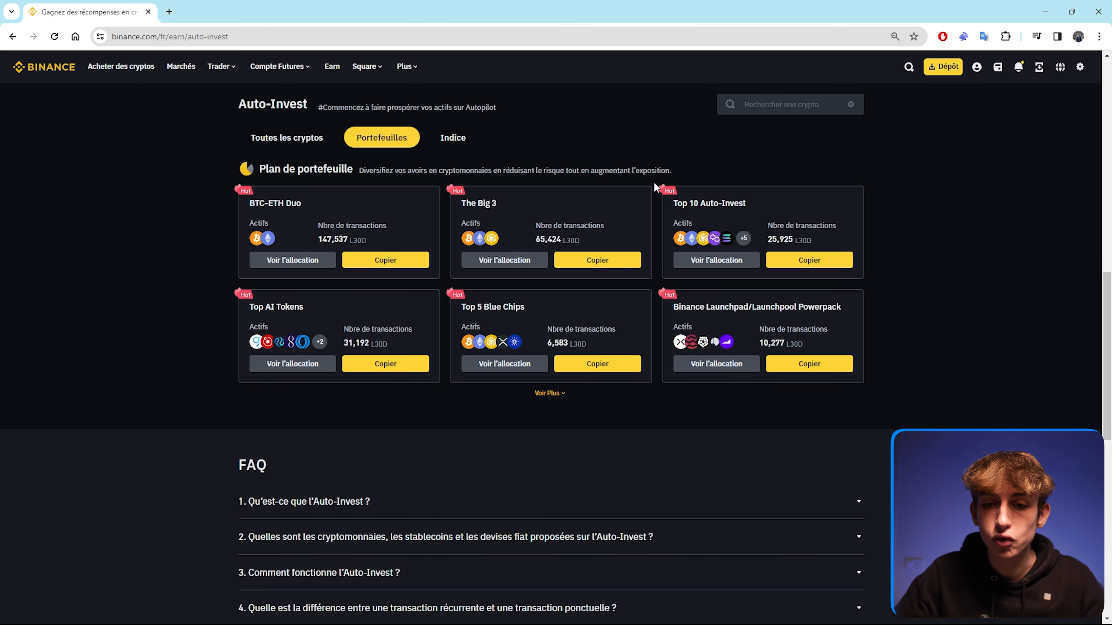
# Step: Check the Top 10 Auto-Invest allocation, then expand the list of additional portfolio plans
pyautogui.click(751, 260)
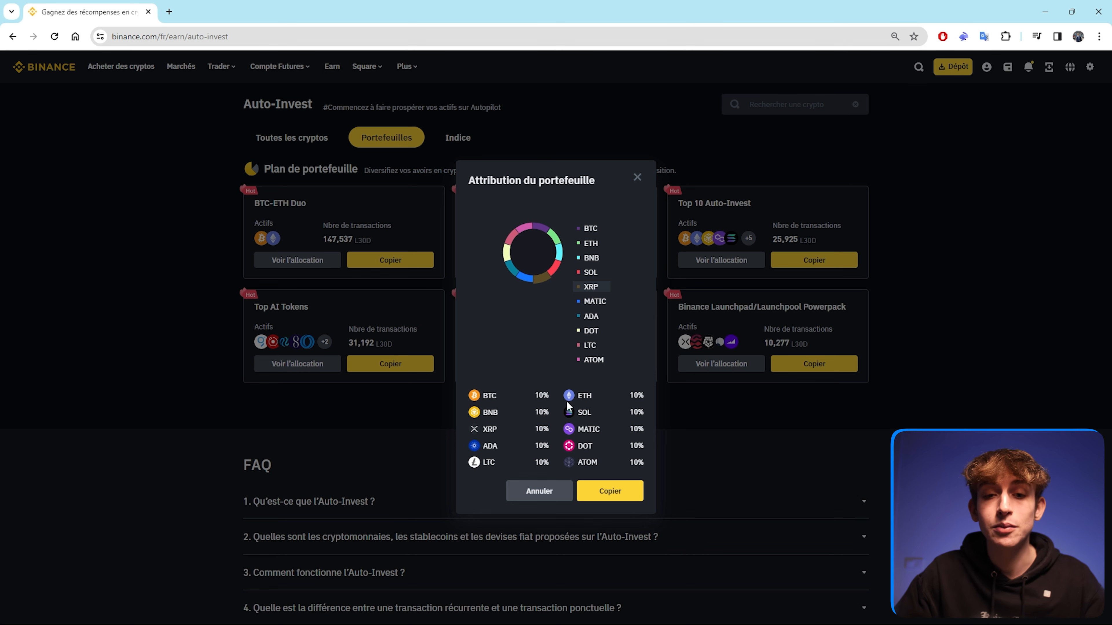
pyautogui.click(639, 178)
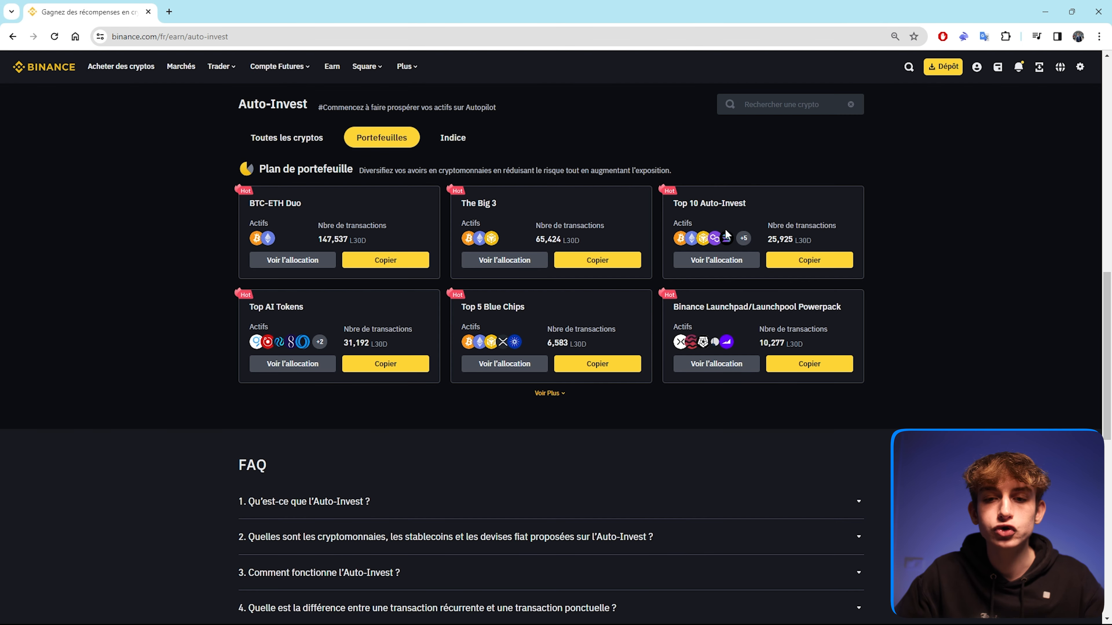
pyautogui.click(559, 399)
pyautogui.scroll(-1, 543, 400)
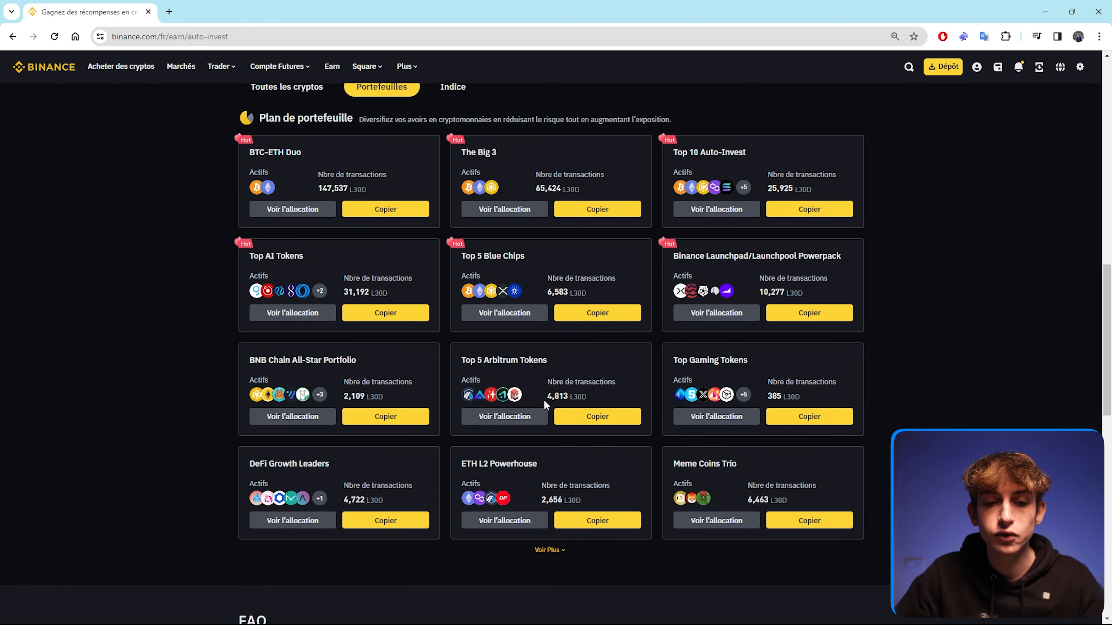
pyautogui.scroll(2, 650, 415)
pyautogui.scroll(-2, 648, 413)
# Step: Point out the Top Gaming Tokens plan, then switch to the Binance CMC top-10 index offer
pyautogui.moveTo(692, 350); pyautogui.dragTo(742, 353)
pyautogui.click(743, 354)
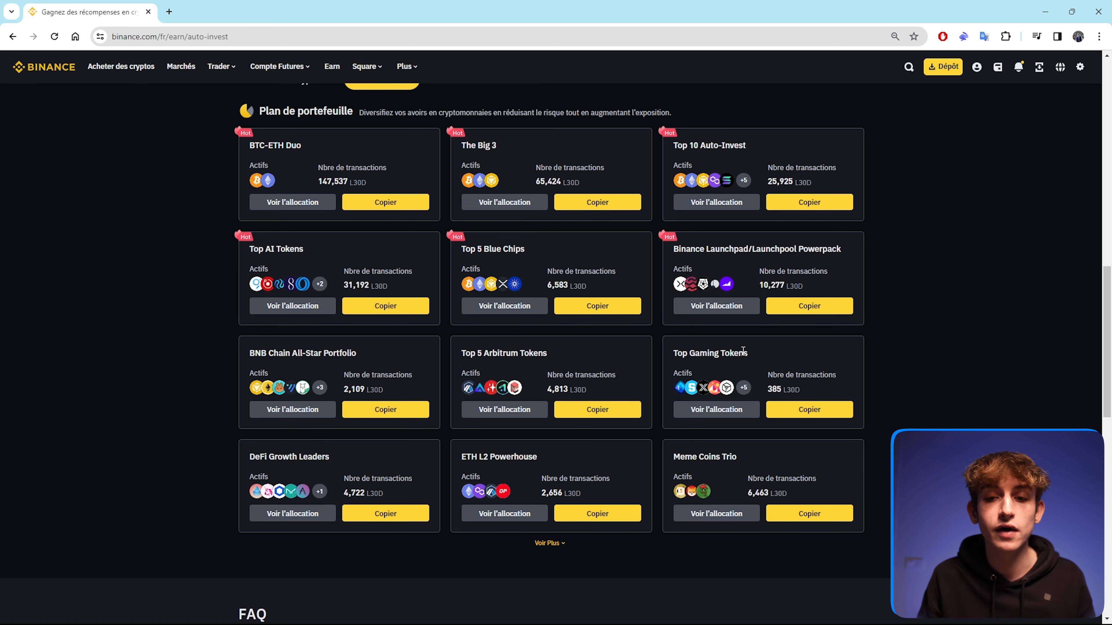
pyautogui.scroll(2, 738, 350)
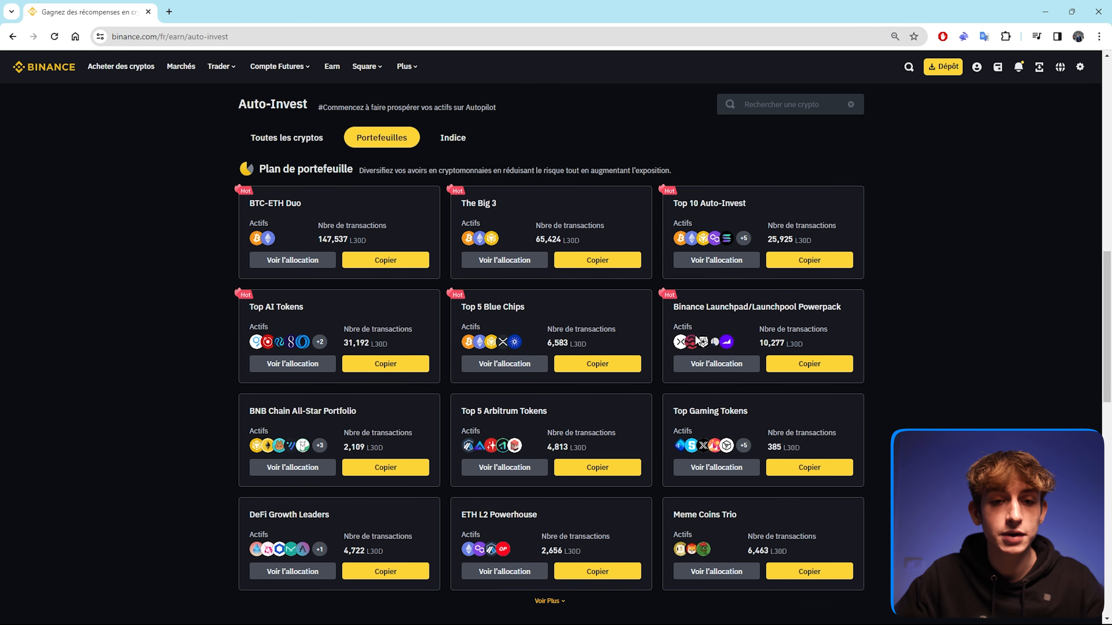
pyautogui.click(466, 198)
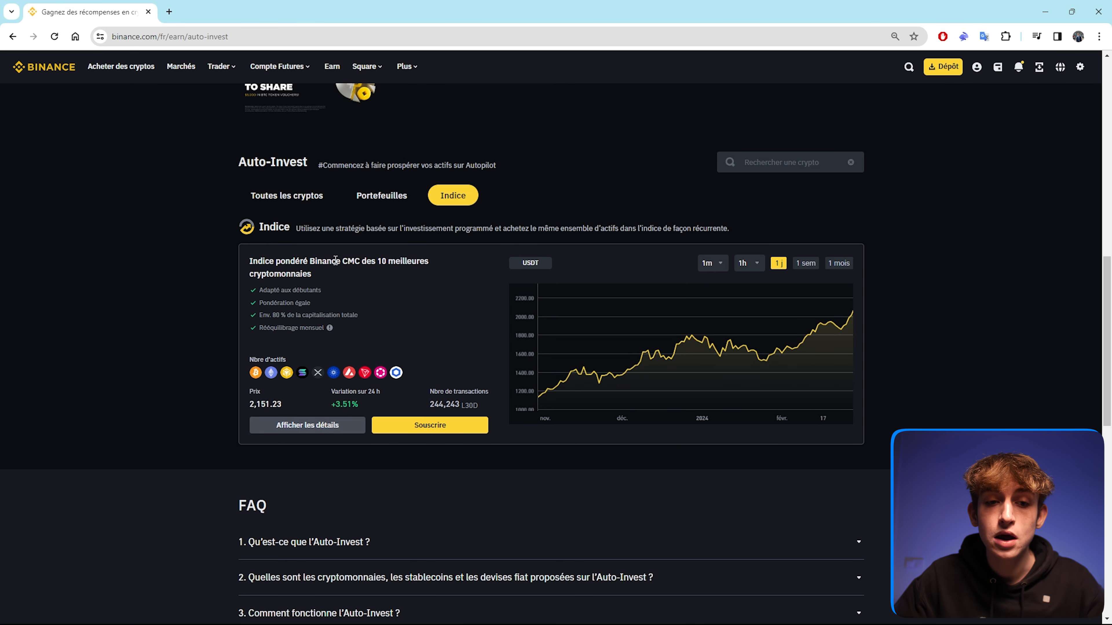
# Step: Compare the CMC top-10 index and its monthly rebalancing with Top 10 Auto-Invest, then list all cryptos
pyautogui.moveTo(384, 261); pyautogui.dragTo(403, 275)
pyautogui.click(396, 292)
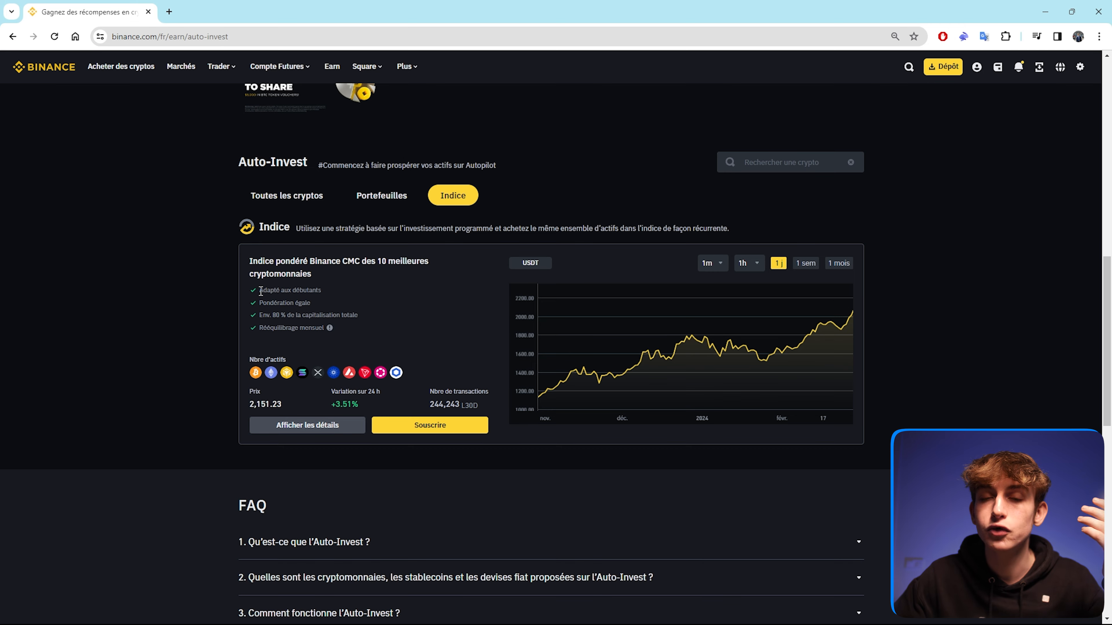
pyautogui.click(380, 196)
pyautogui.moveTo(704, 262); pyautogui.dragTo(742, 267)
pyautogui.click(742, 267)
pyautogui.click(469, 200)
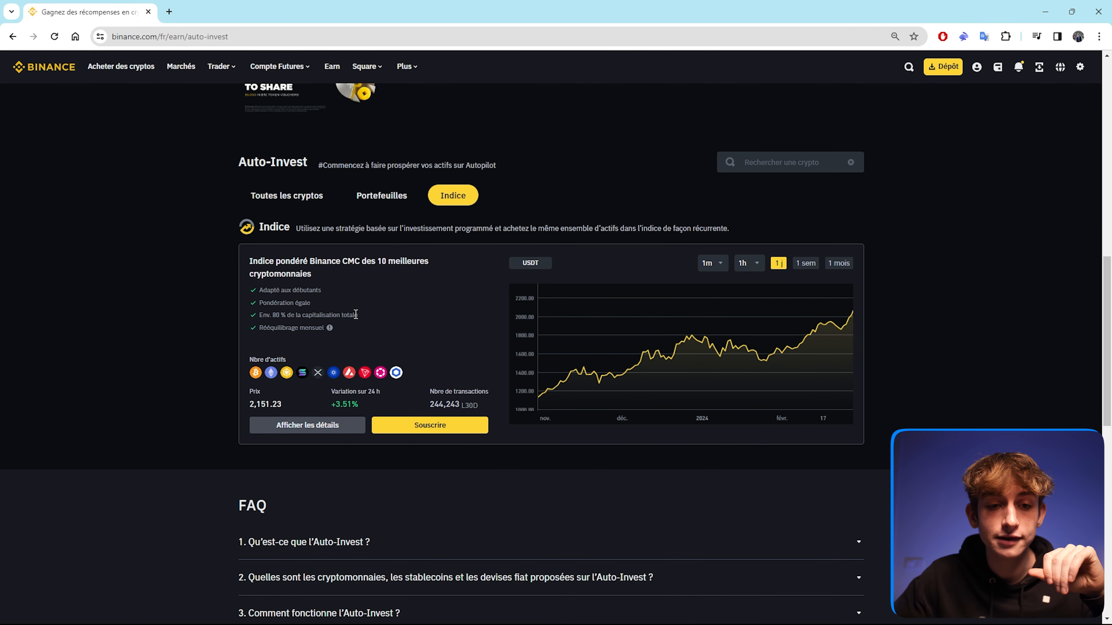
pyautogui.moveTo(260, 329); pyautogui.dragTo(327, 328)
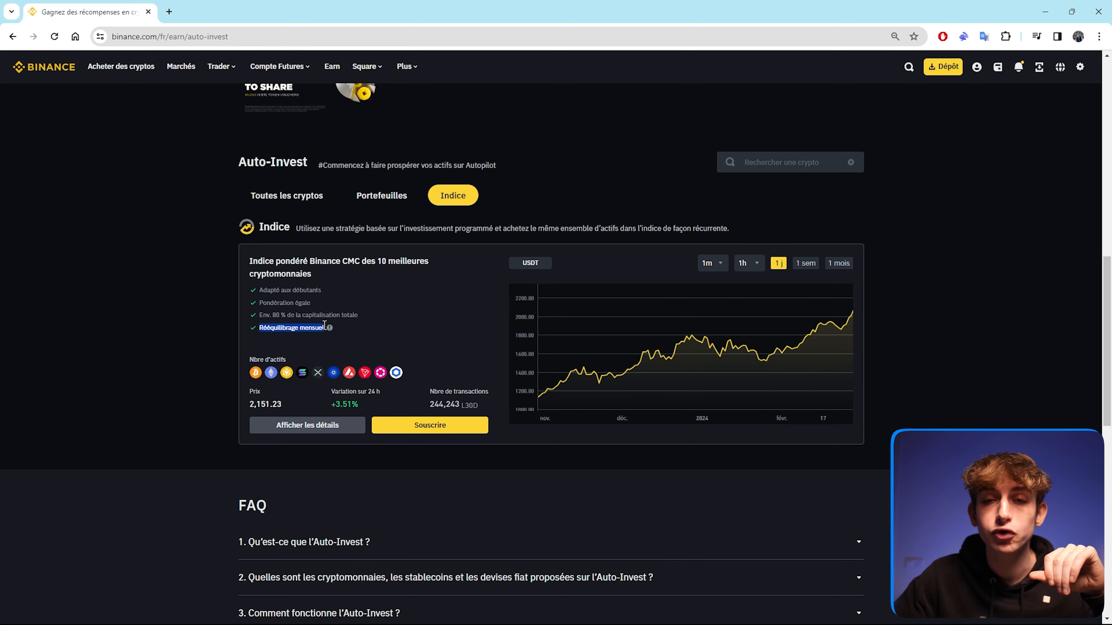
pyautogui.click(352, 316)
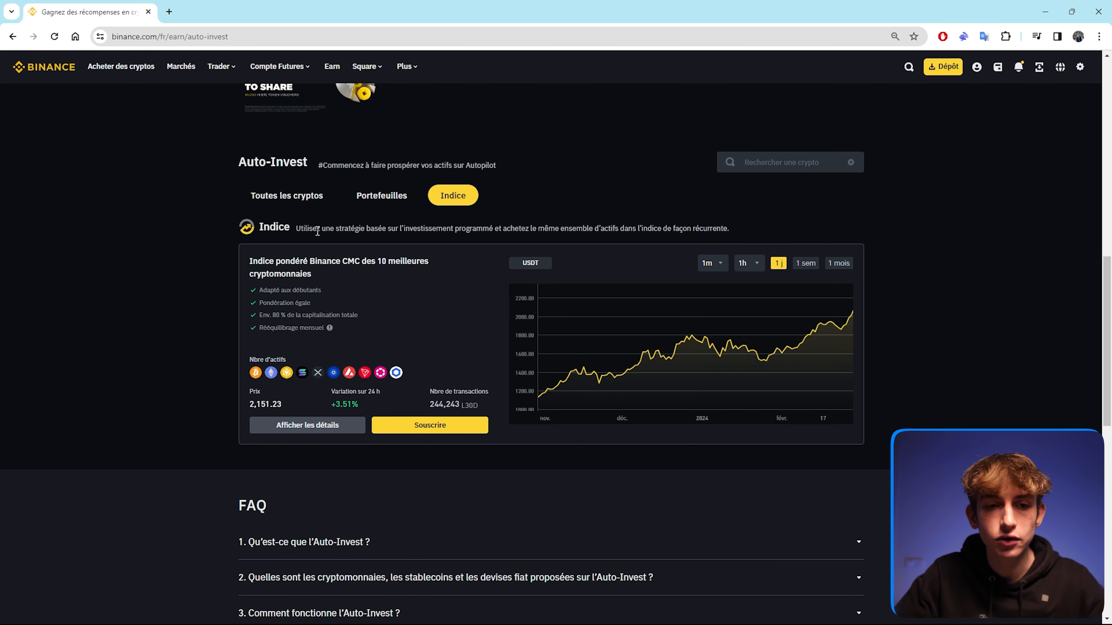
pyautogui.click(291, 200)
# Step: Start a new Auto-Invest plan for BTC and review its crypto allocation section
pyautogui.click(817, 266)
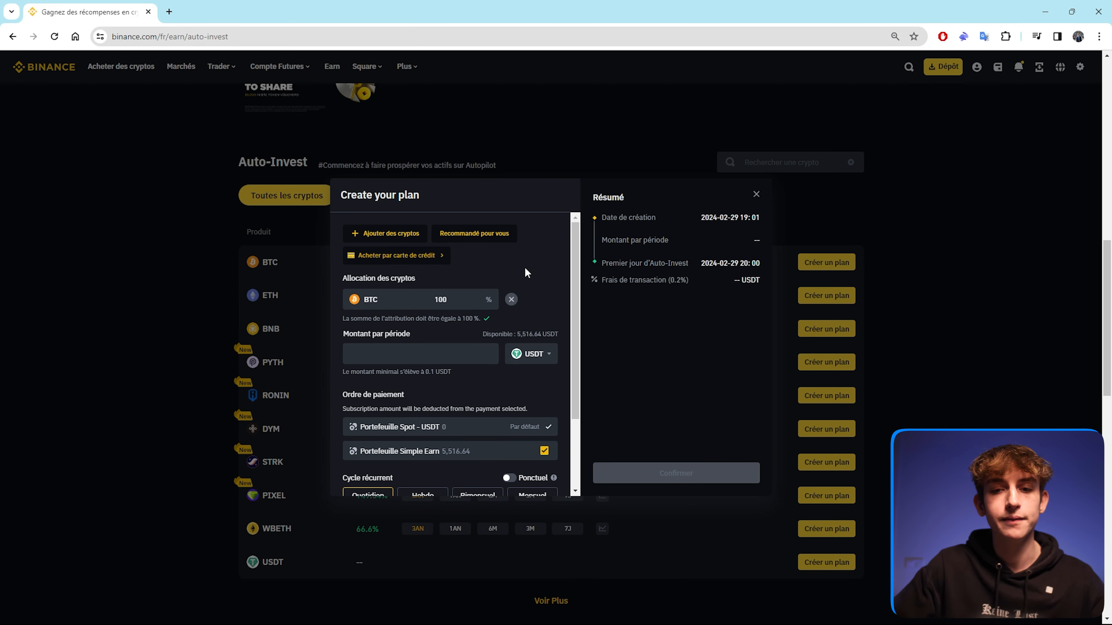
pyautogui.moveTo(356, 281); pyautogui.dragTo(418, 282)
pyautogui.click(419, 284)
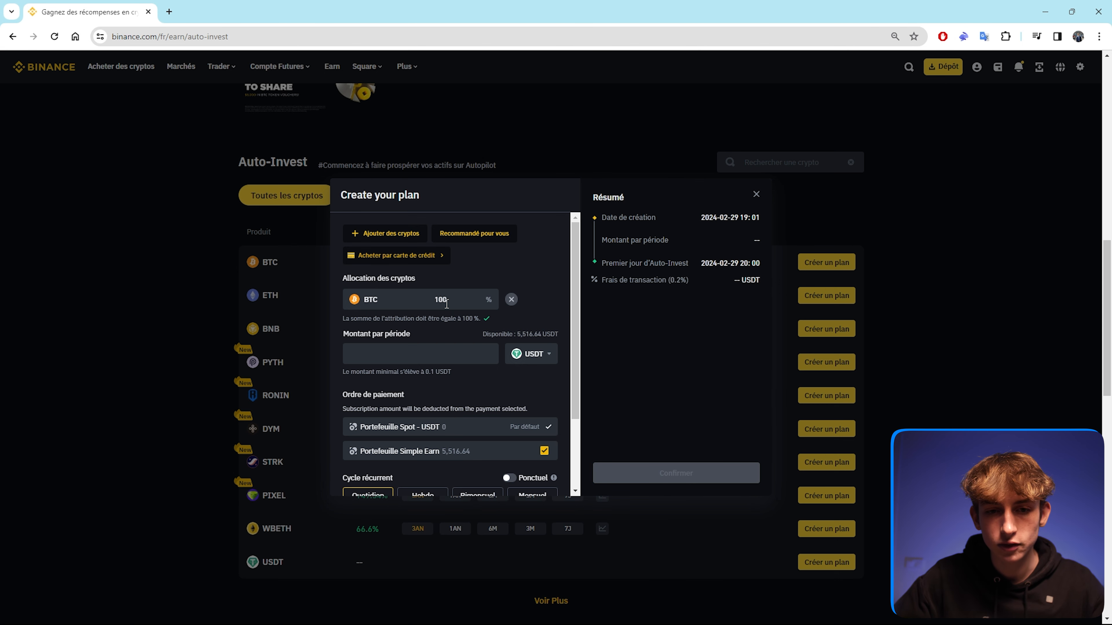
# Step: Add SOL, TIA and ORDI so five cryptos get 20% each, then select BTC's share
pyautogui.click(396, 240)
pyautogui.scroll(-3, 475, 307)
pyautogui.moveTo(473, 306); pyautogui.dragTo(468, 285)
pyautogui.click(433, 310)
pyautogui.scroll(-2, 436, 337)
pyautogui.click(383, 348)
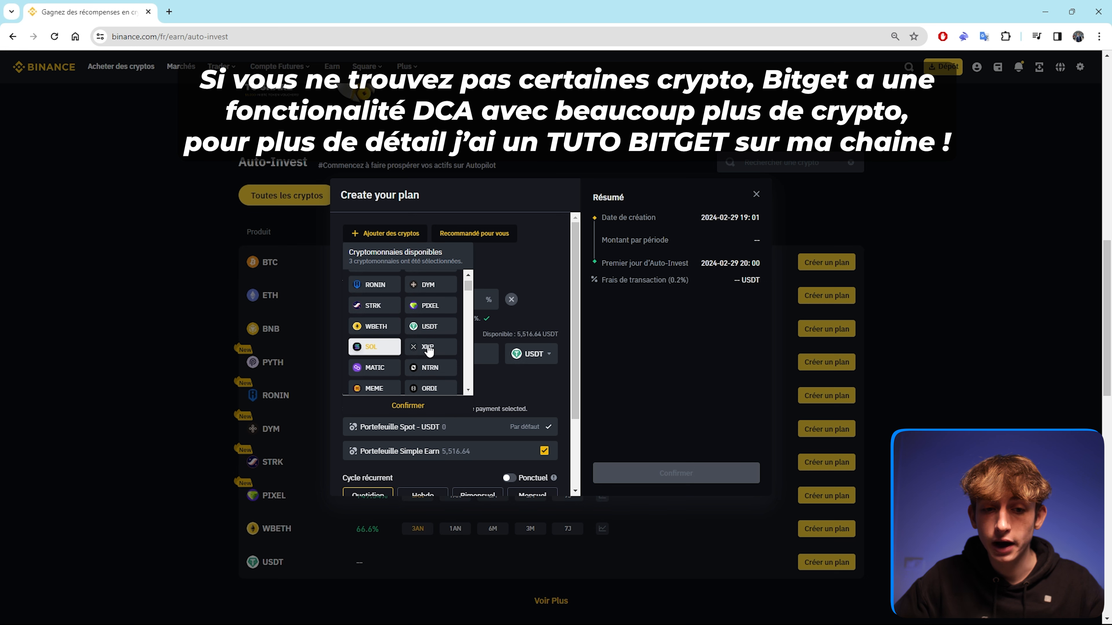
pyautogui.scroll(-2, 429, 350)
pyautogui.click(429, 350)
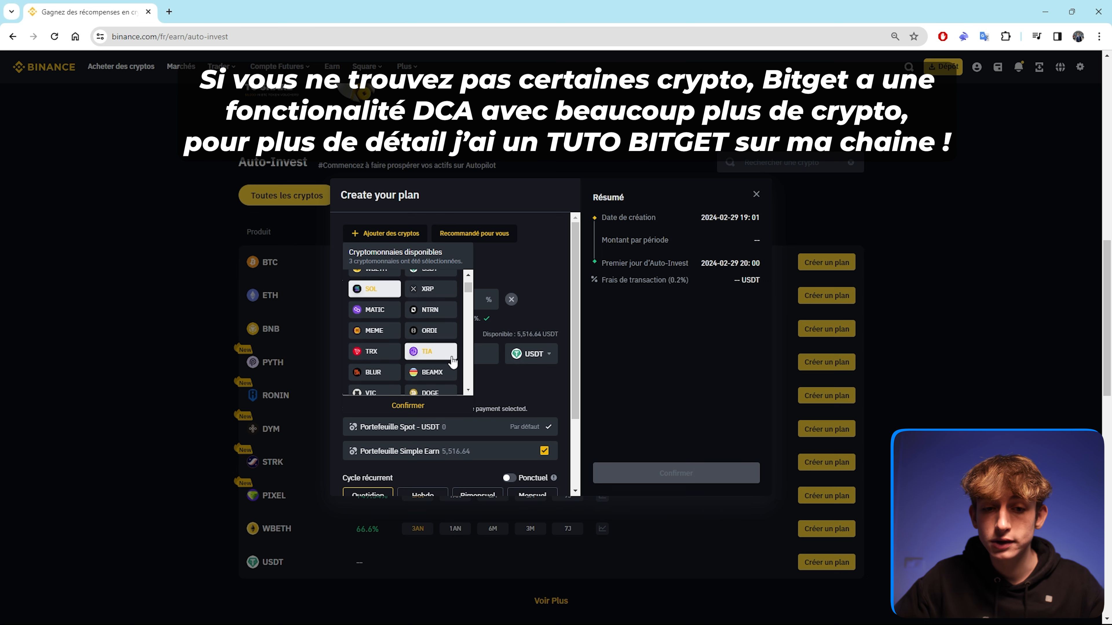
pyautogui.click(440, 336)
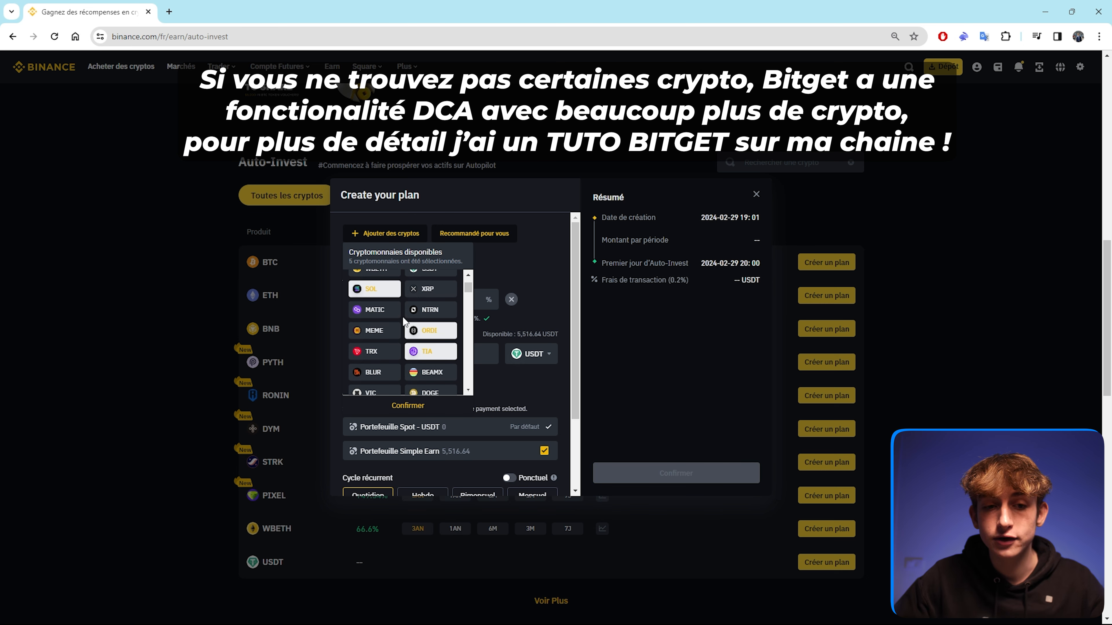
pyautogui.click(408, 406)
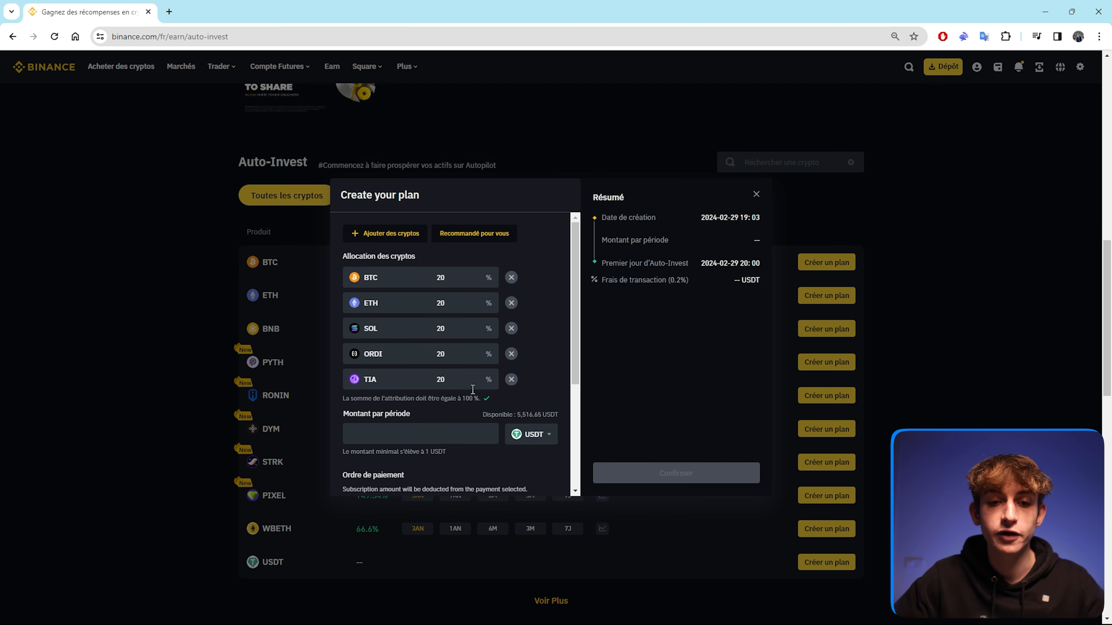
pyautogui.doubleClick(445, 279)
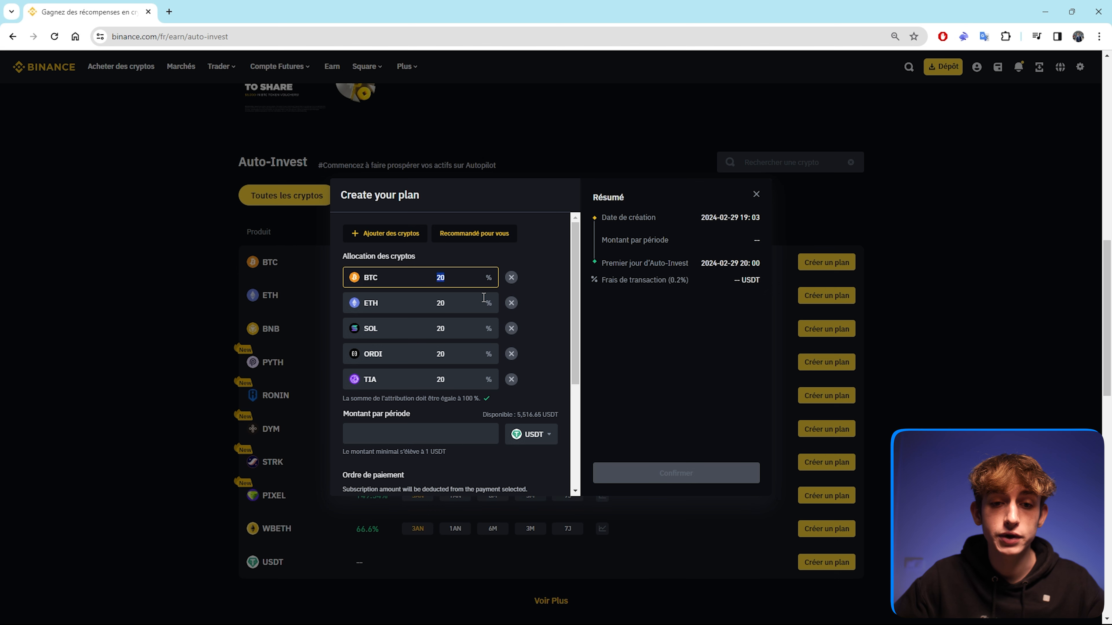
pyautogui.click(445, 280)
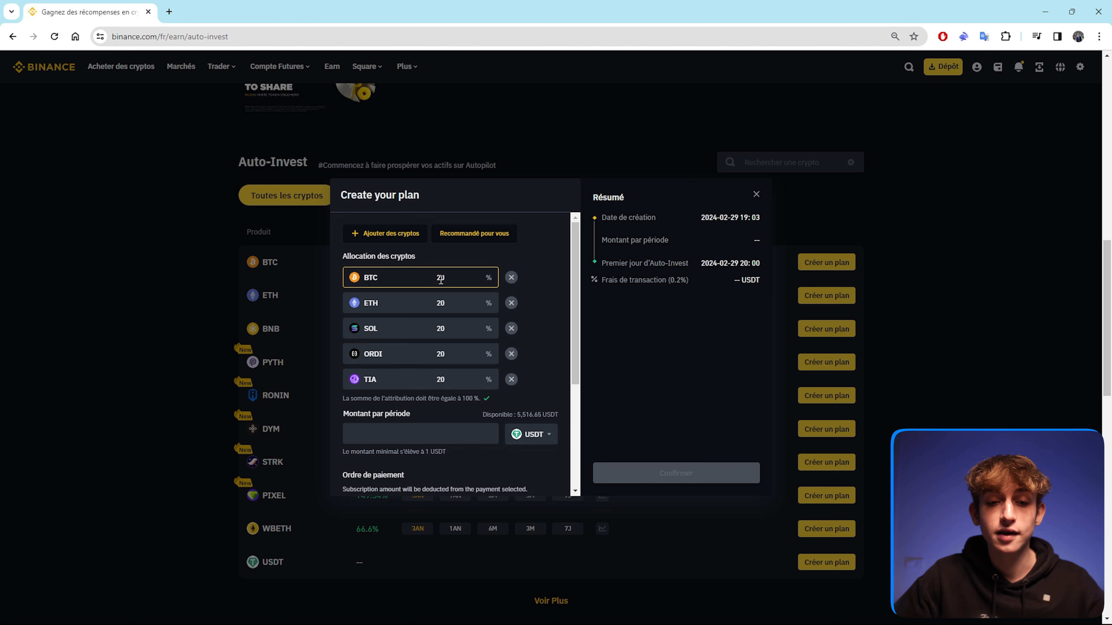
# Step: Set BTC to 50% and SOL, ORDI and TIA to 10% each, keeping ETH at 20%
pyautogui.write('50')
pyautogui.moveTo(434, 399); pyautogui.dragTo(517, 399)
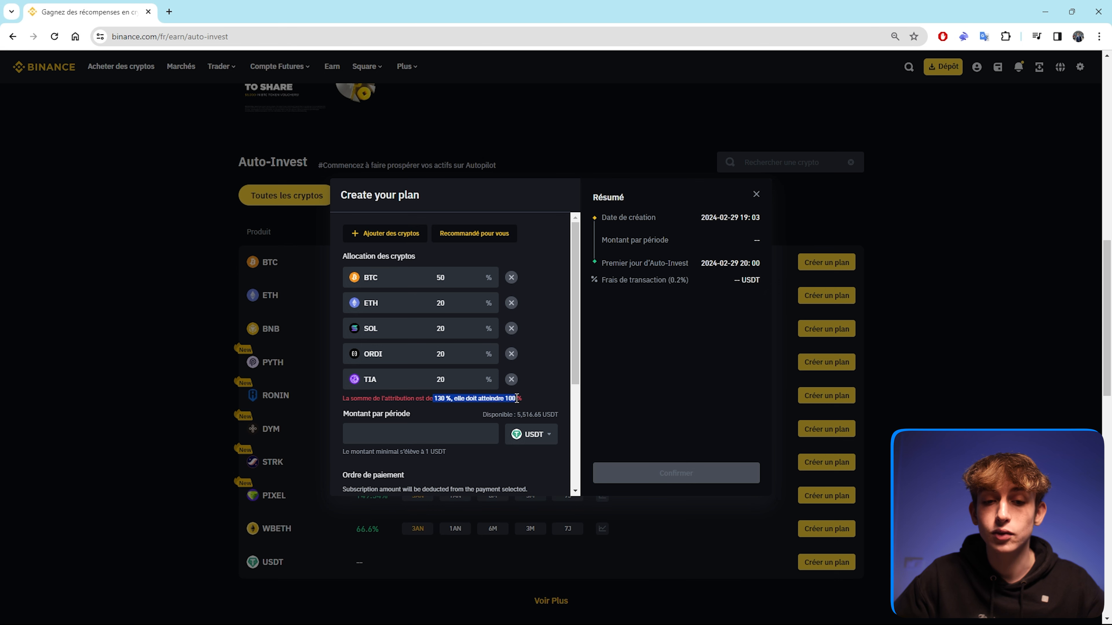
pyautogui.click(468, 317)
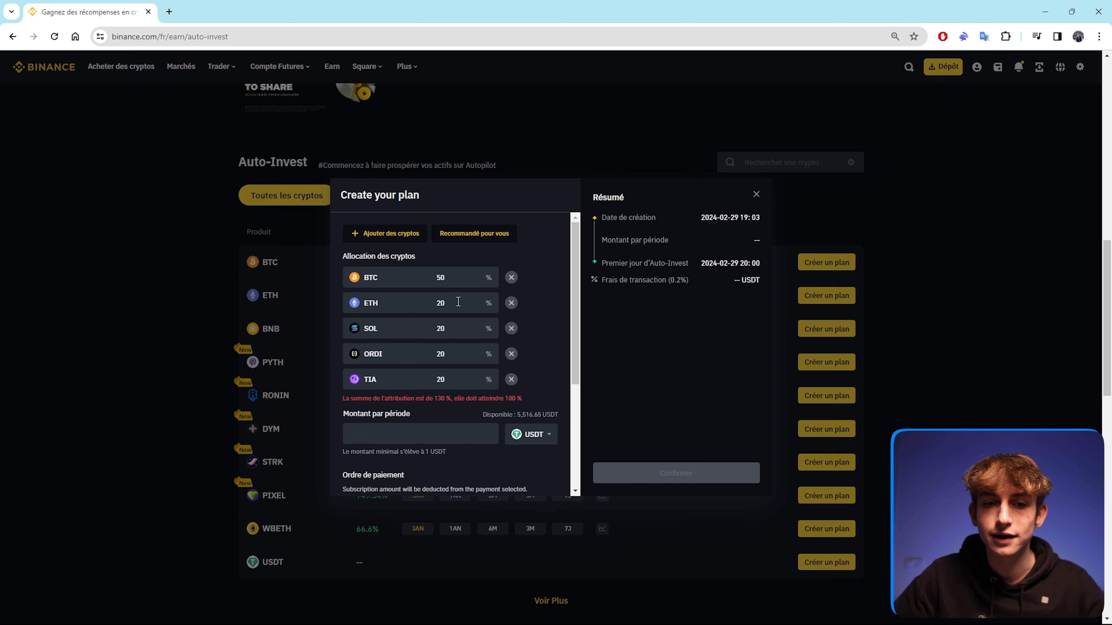
pyautogui.moveTo(458, 302); pyautogui.dragTo(424, 302)
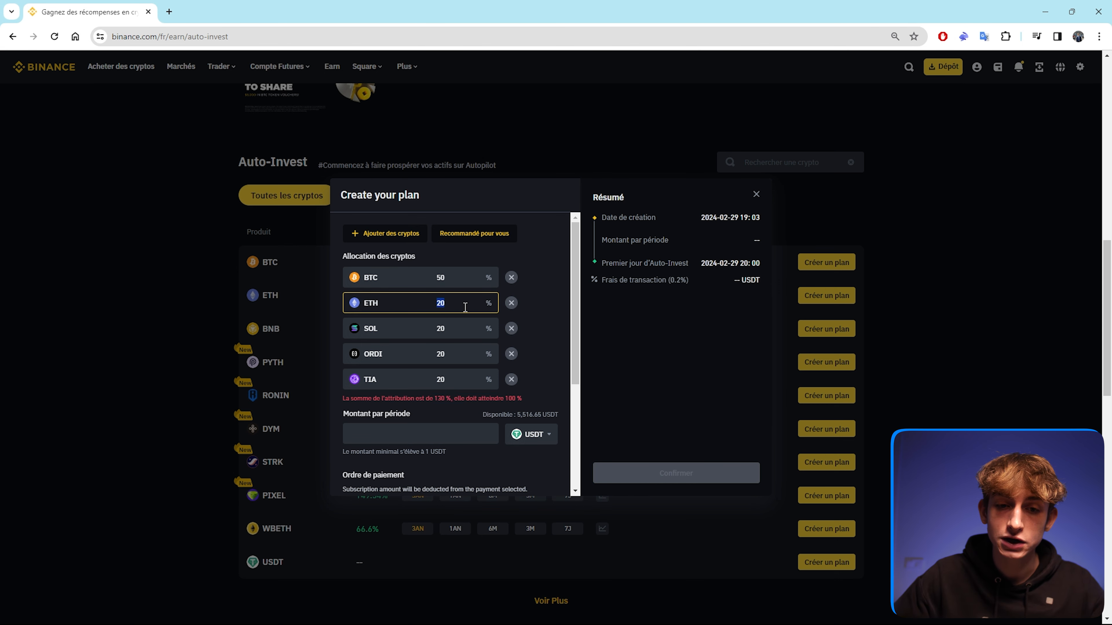
pyautogui.moveTo(458, 328); pyautogui.dragTo(423, 329)
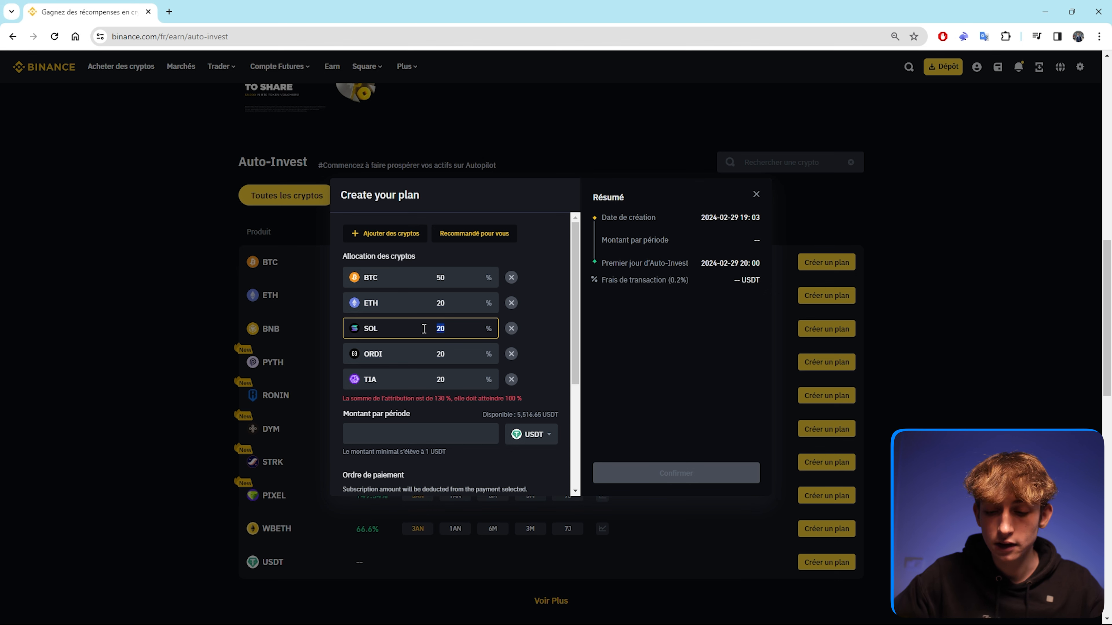
pyautogui.write('10')
pyautogui.doubleClick(443, 355)
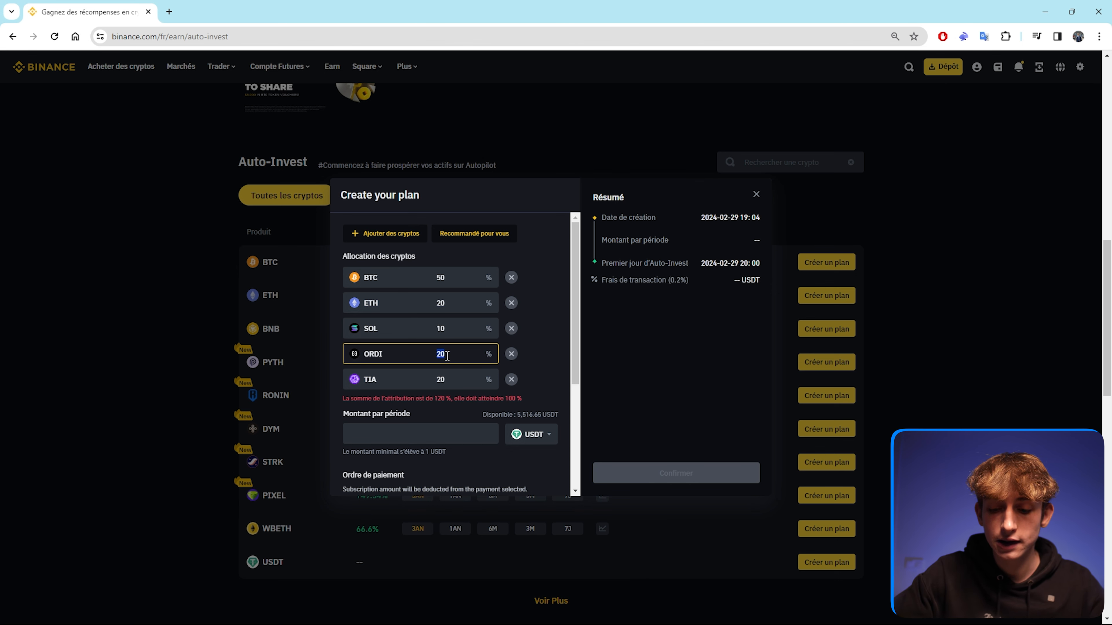
pyautogui.write('10')
pyautogui.doubleClick(443, 380)
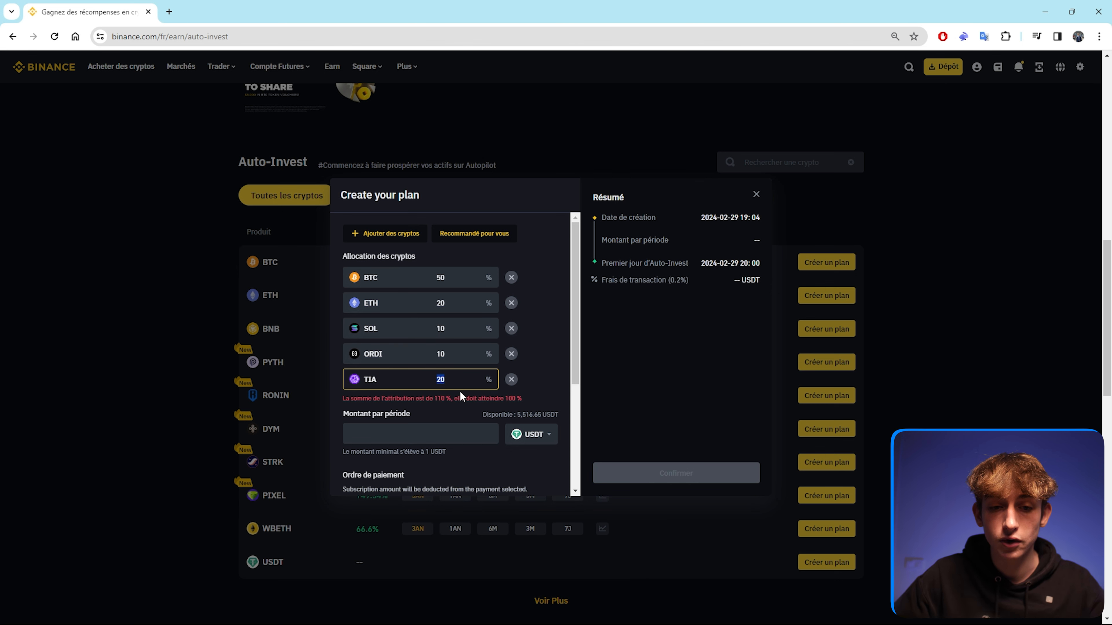
pyautogui.write('1')
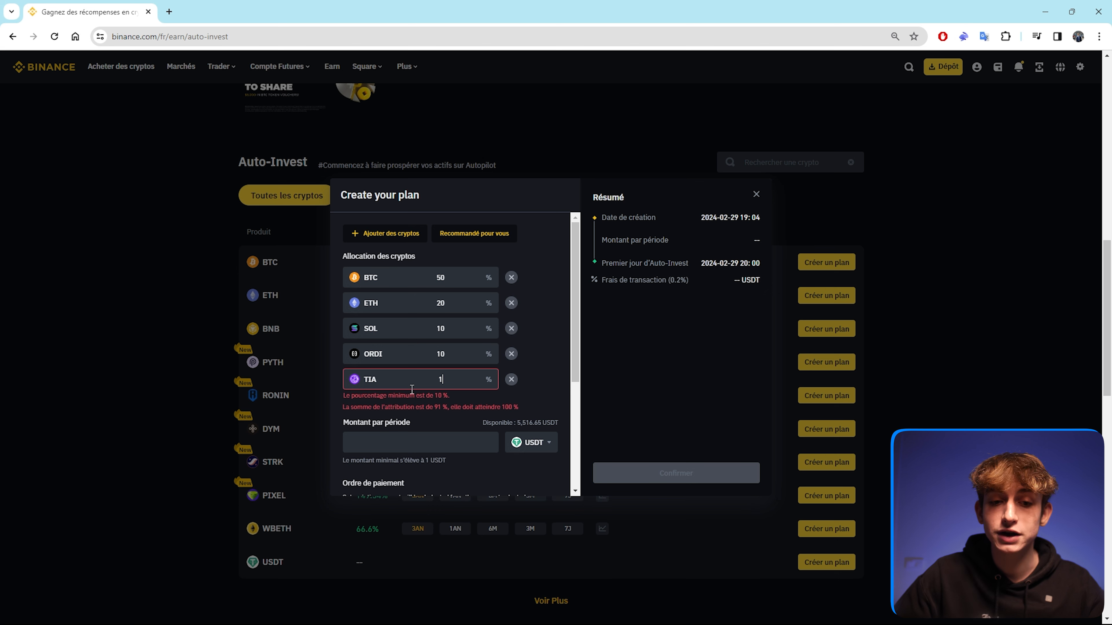
pyautogui.write('0')
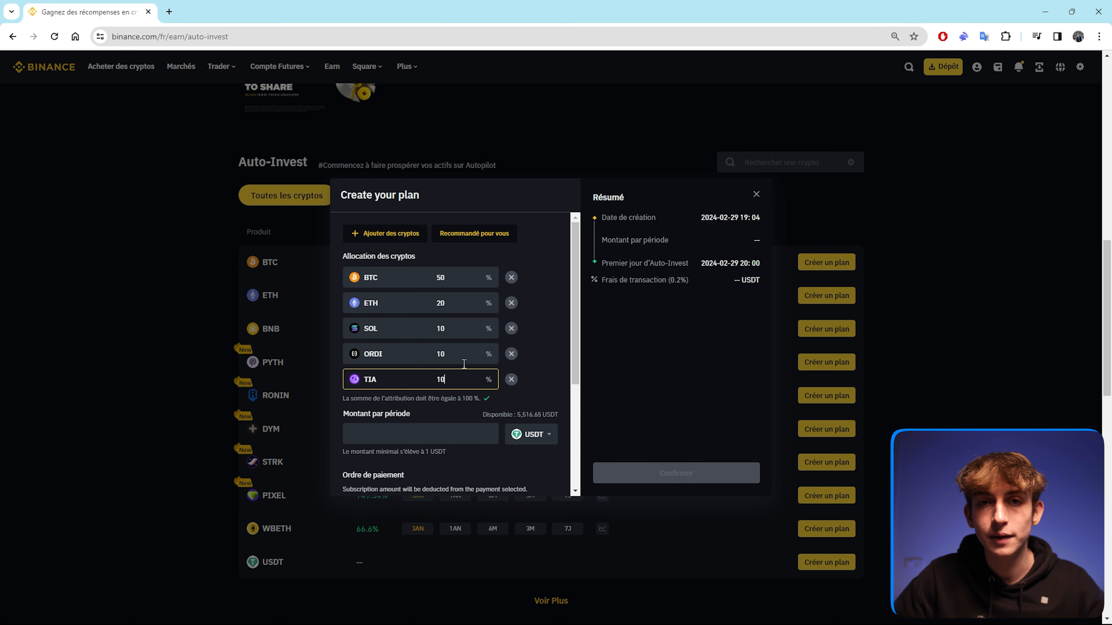
pyautogui.click(544, 295)
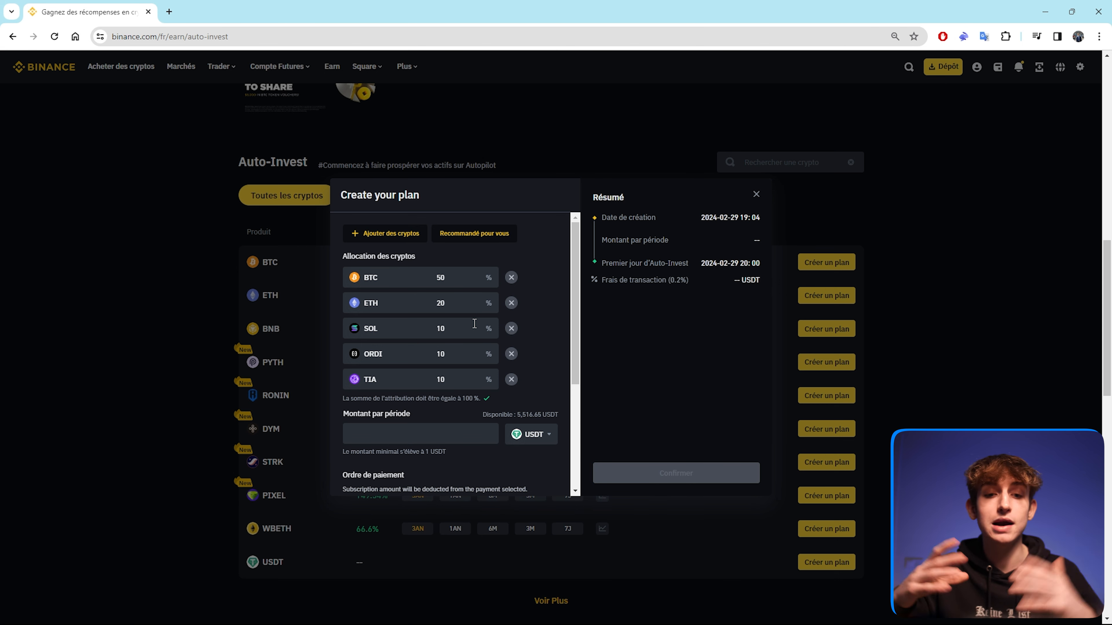
# Step: Scroll through the remaining plan options and close the plan without creating it
pyautogui.scroll(-1, 478, 344)
pyautogui.scroll(-1, 478, 348)
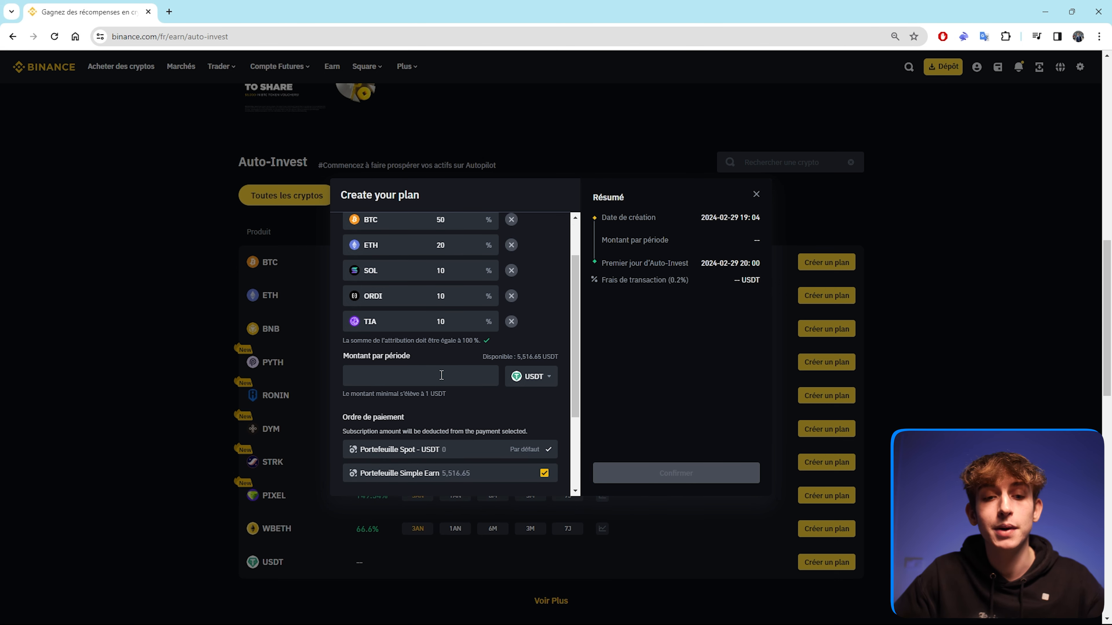
pyautogui.click(429, 377)
pyautogui.scroll(-2, 429, 376)
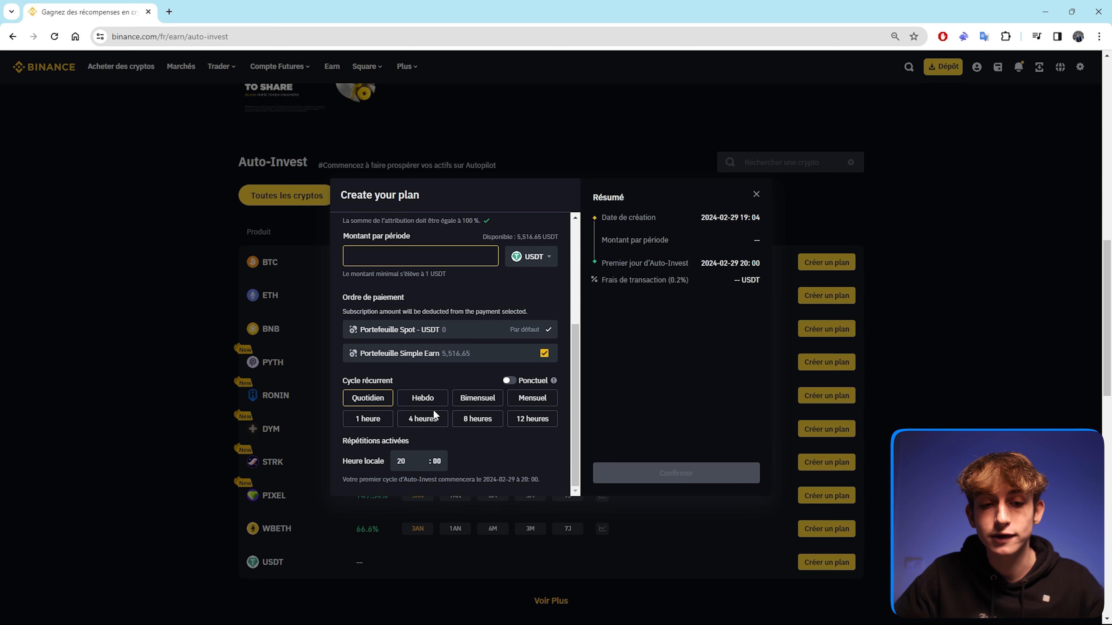
pyautogui.scroll(1, 433, 414)
pyautogui.press('Escape')
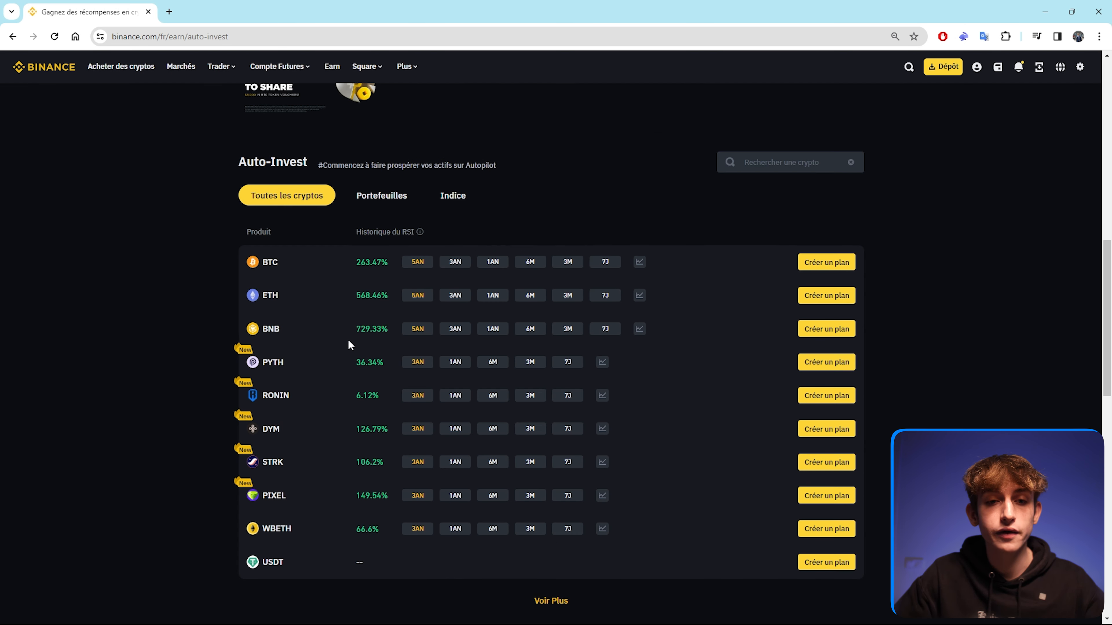
# Step: Scroll up to My Auto-Invest plan and open the Auto-Invest history
pyautogui.scroll(8, 348, 345)
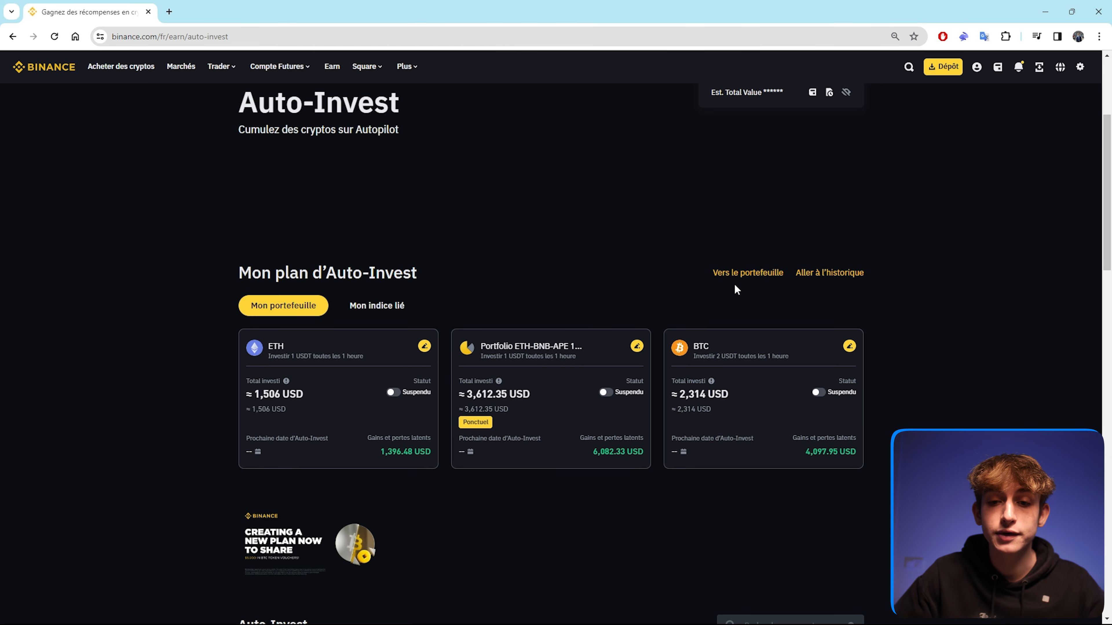
pyautogui.click(833, 276)
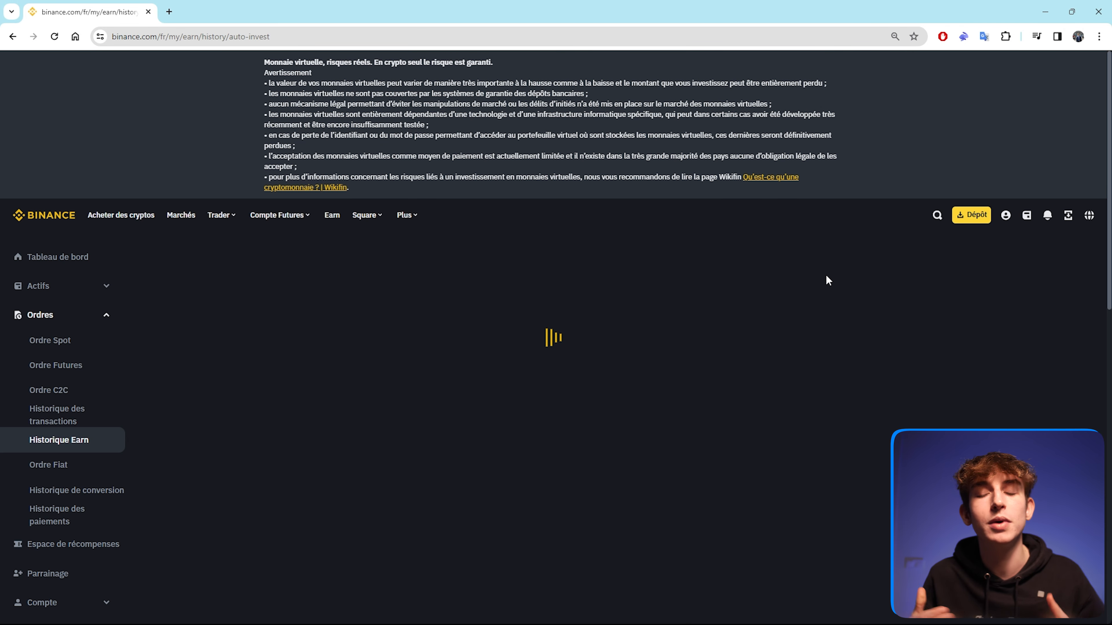
# Step: Scroll past the risk banner and highlight the first Auto-Invest purchase row and its date
pyautogui.scroll(-1, 781, 323)
pyautogui.scroll(-2, 783, 327)
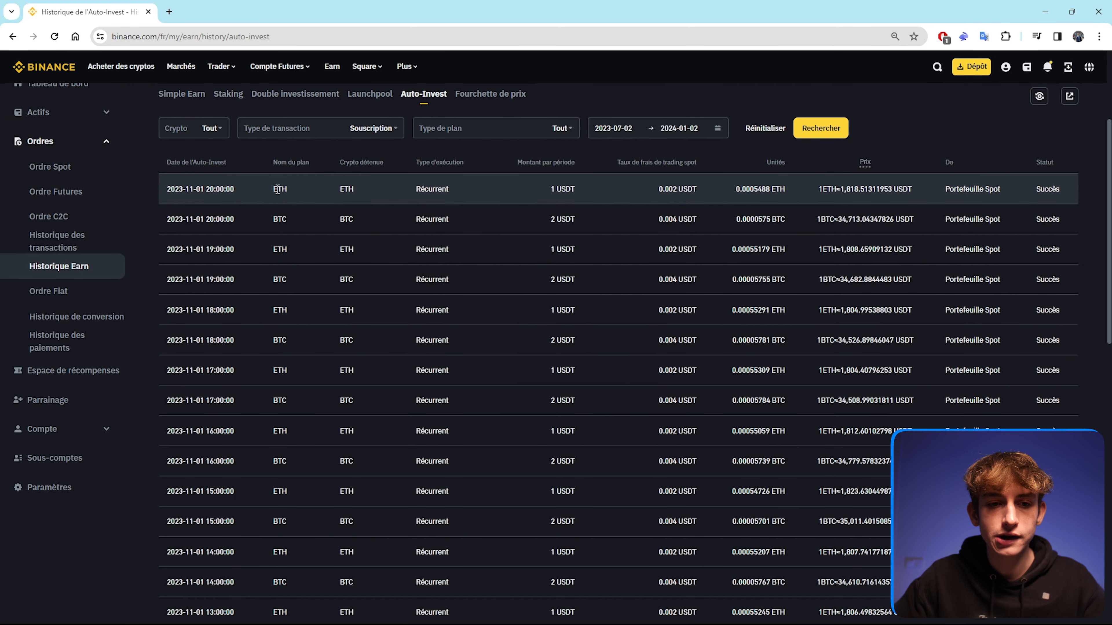
pyautogui.moveTo(274, 187); pyautogui.dragTo(305, 213)
pyautogui.click(326, 217)
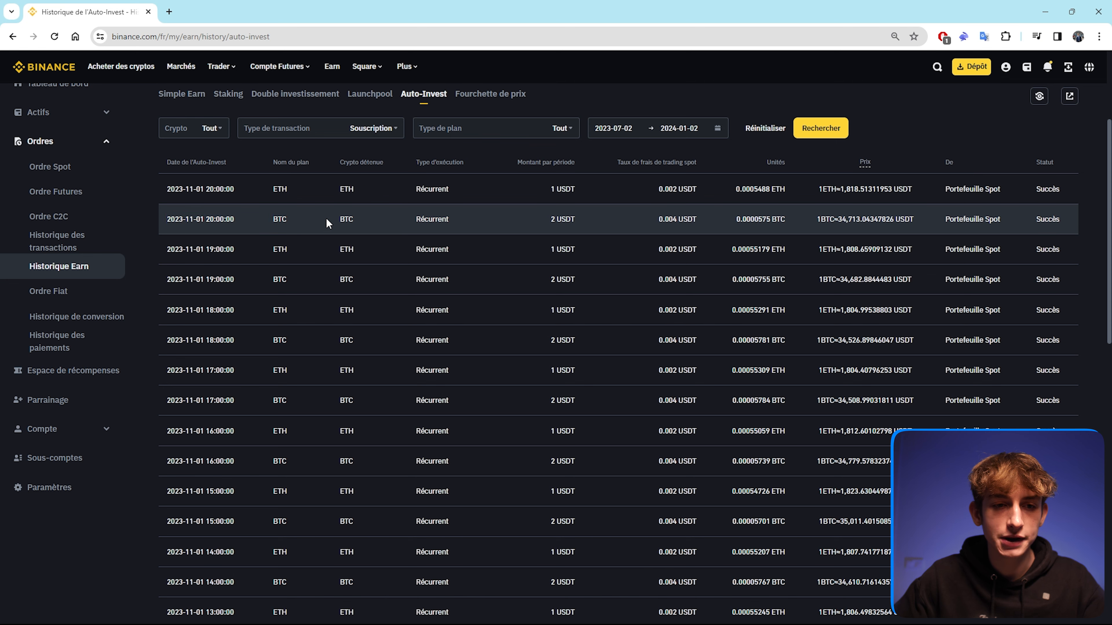
pyautogui.moveTo(232, 189); pyautogui.dragTo(181, 189)
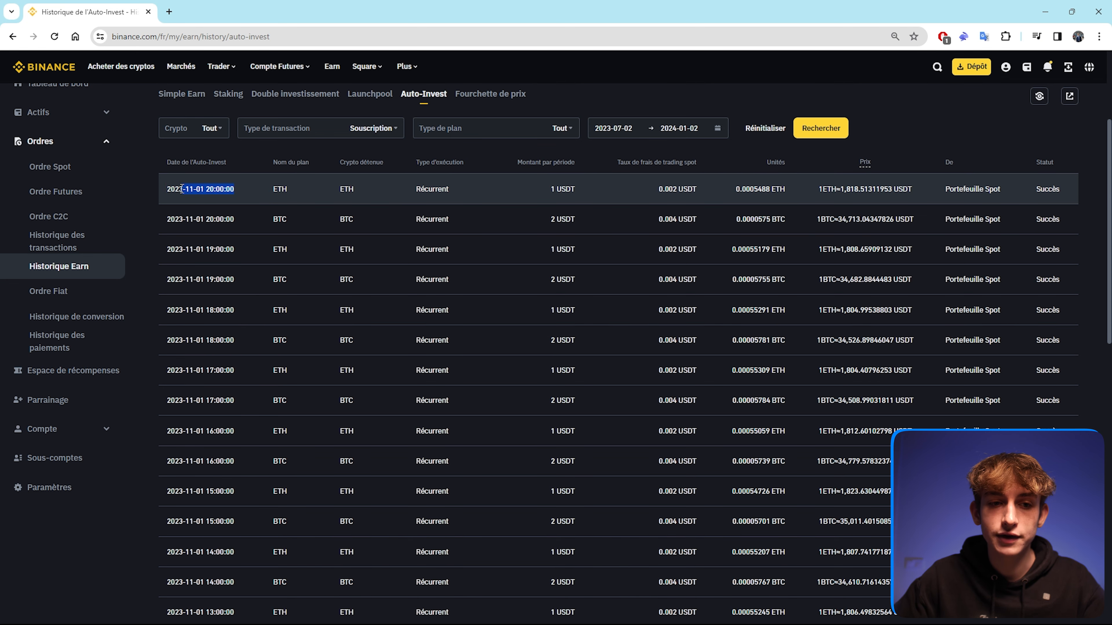
pyautogui.click(192, 192)
# Step: Highlight the first row's 1 USDT amount, trading fee, ETH price and Succès status
pyautogui.click(553, 189)
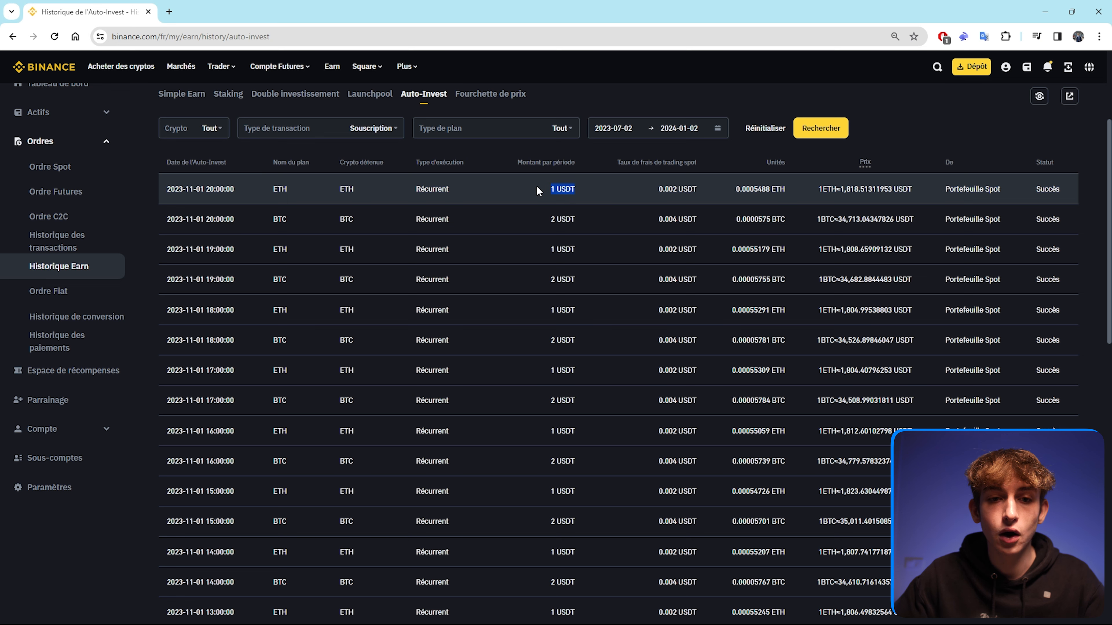
pyautogui.moveTo(658, 189); pyautogui.dragTo(777, 195)
pyautogui.click(723, 201)
pyautogui.click(773, 197)
pyautogui.click(891, 192)
pyautogui.moveTo(897, 191); pyautogui.dragTo(839, 191)
pyautogui.click(920, 188)
pyautogui.doubleClick(1054, 187)
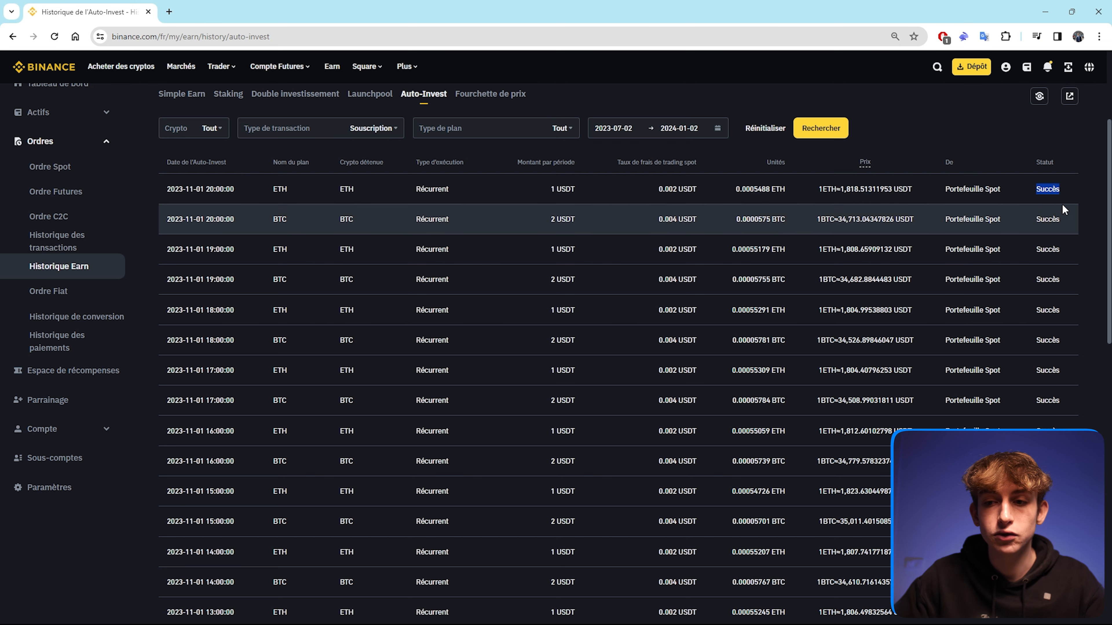
pyautogui.click(1048, 183)
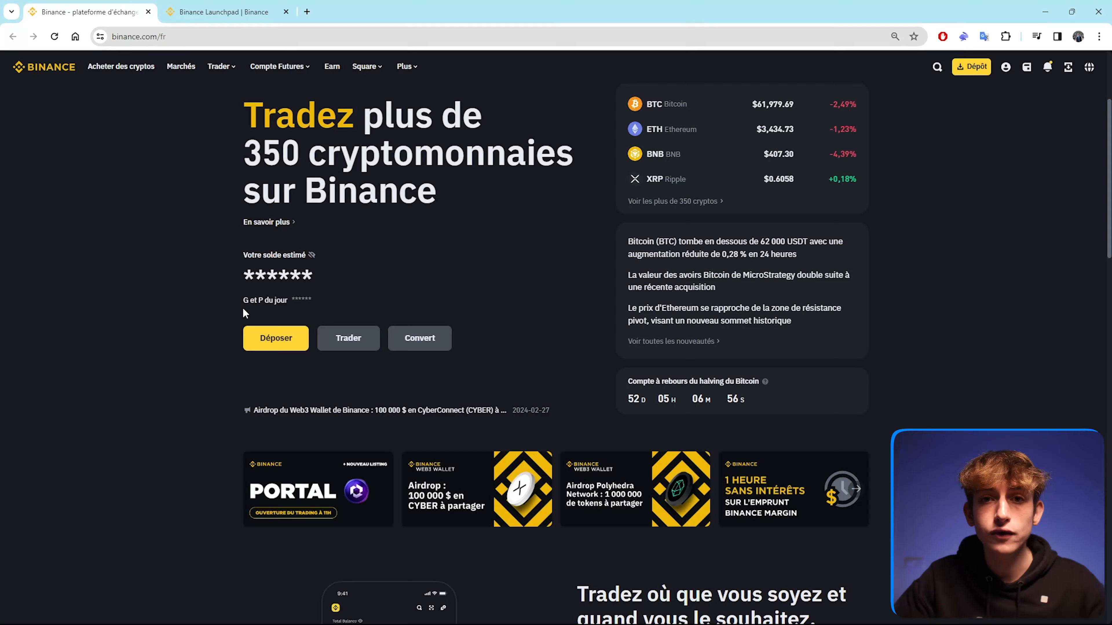
# Step: Go to Launchpad et Launchpool from the Plus menu in Binance's top navigation
pyautogui.moveTo(406, 70)
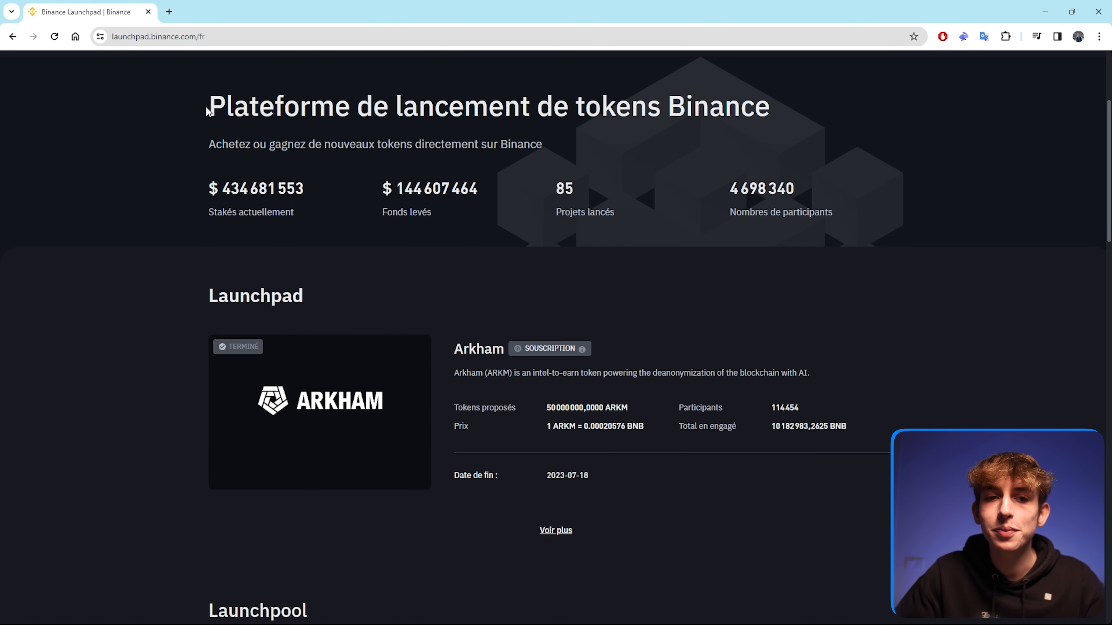
# Step: Highlight the Launchpad subtitle and heading, then open Voir plus and scroll the project list
pyautogui.moveTo(207, 110); pyautogui.dragTo(611, 121)
pyautogui.moveTo(267, 145); pyautogui.dragTo(487, 147)
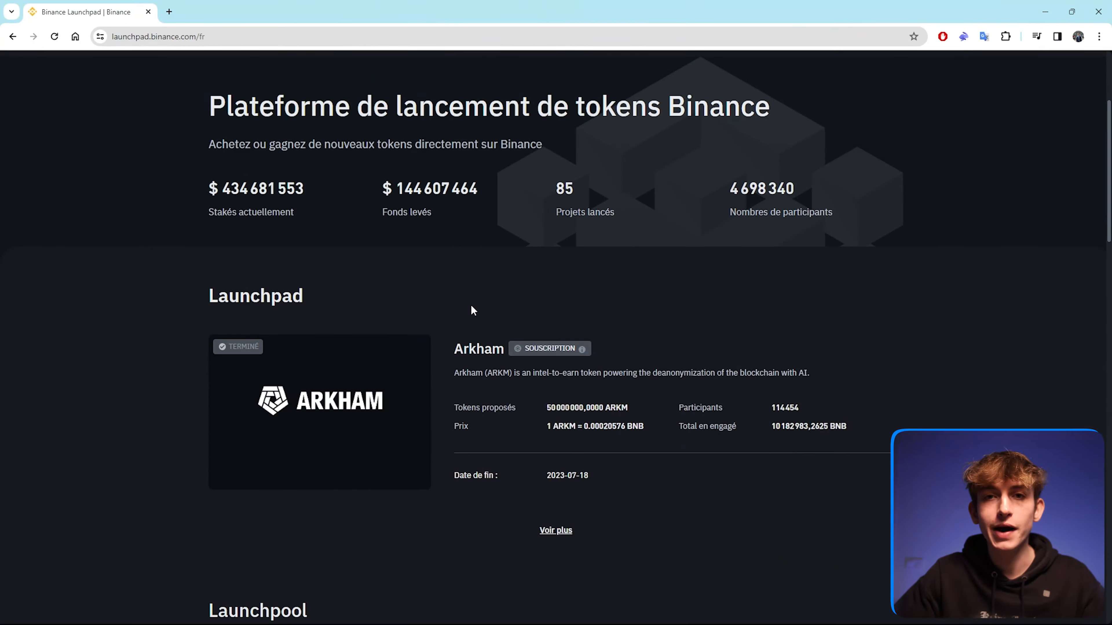
pyautogui.moveTo(236, 298); pyautogui.dragTo(323, 303)
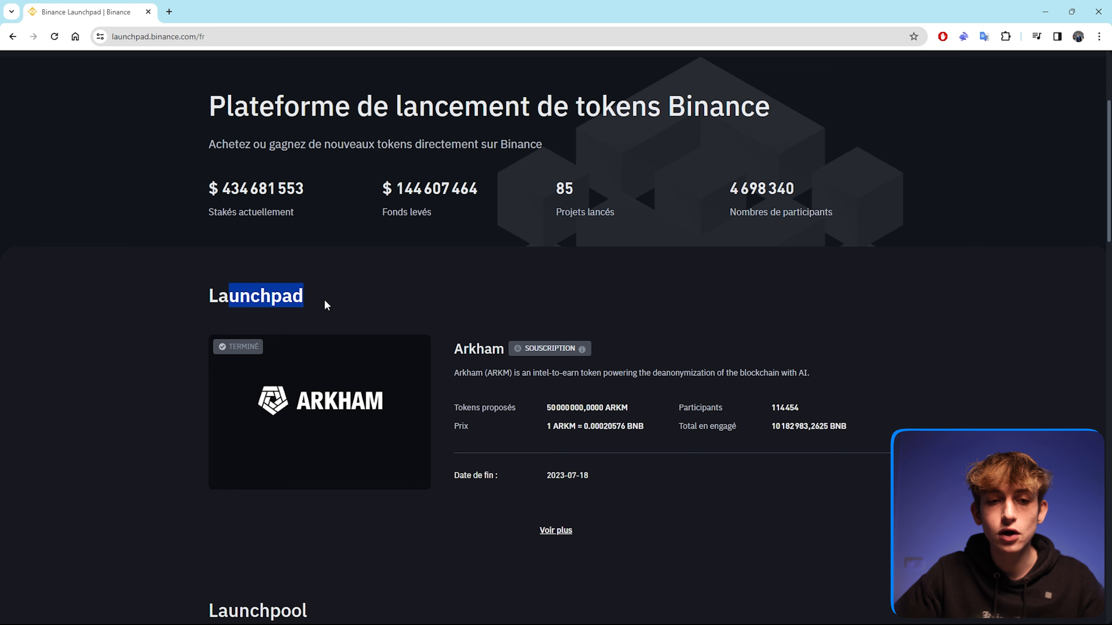
pyautogui.click(323, 303)
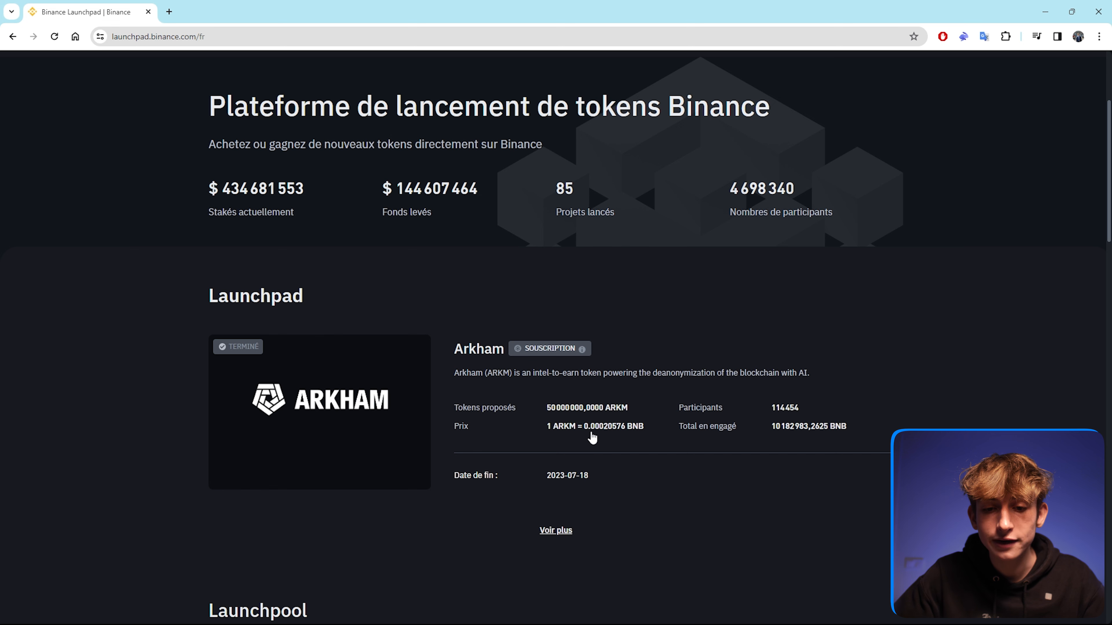
pyautogui.click(560, 531)
pyautogui.scroll(-10, 523, 407)
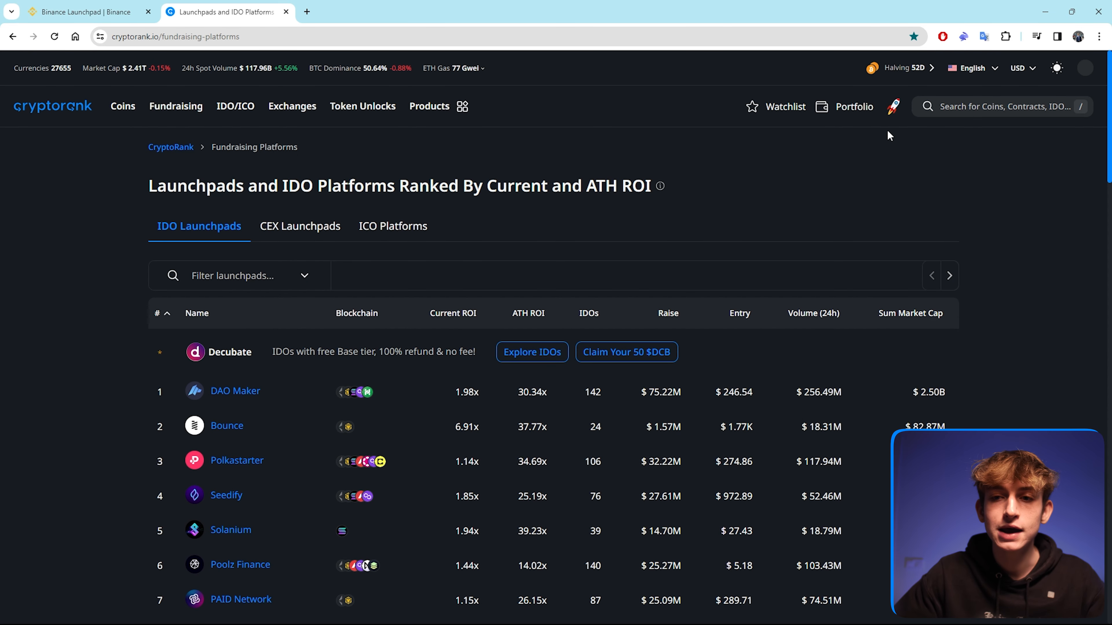
# Step: Search CryptoRank for 'binance' and open the Binance launchpad page
pyautogui.click(958, 109)
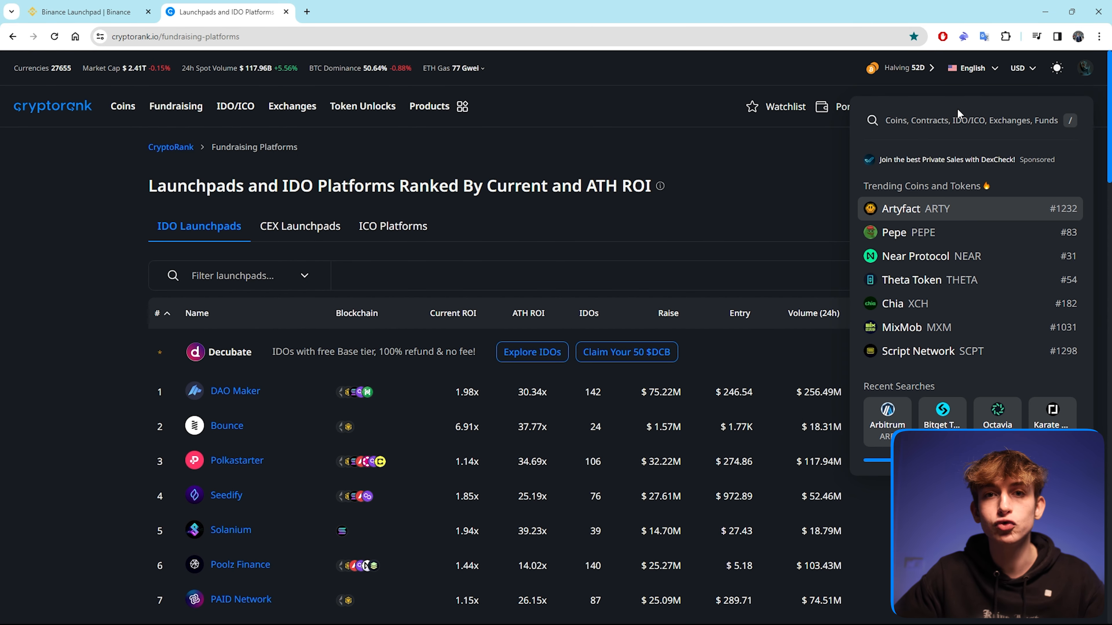
pyautogui.click(942, 107)
pyautogui.write('binance')
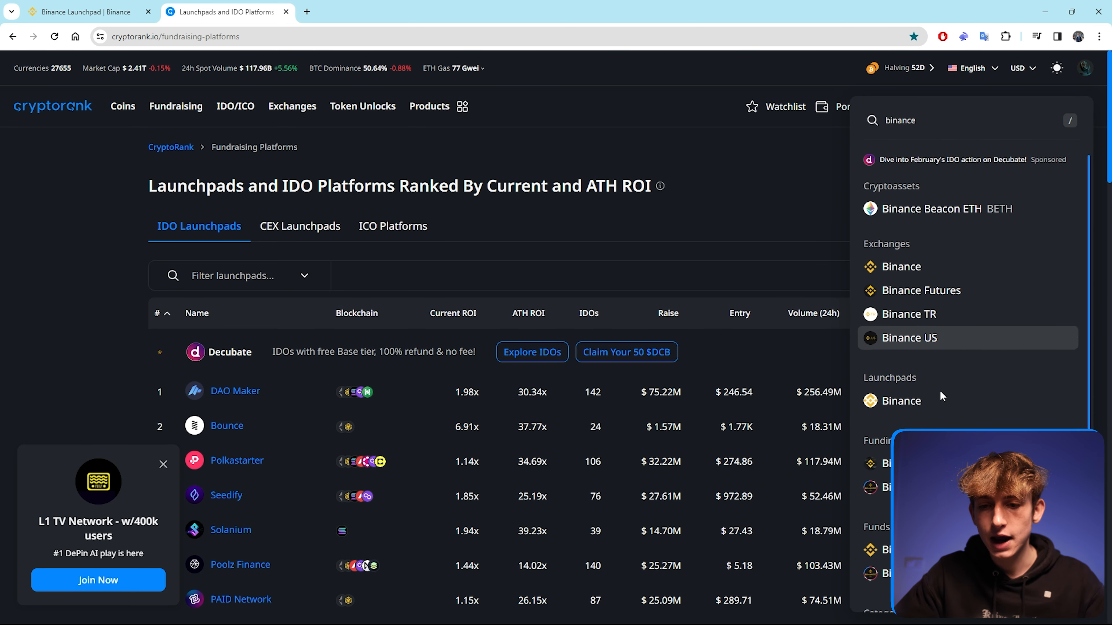
pyautogui.click(890, 403)
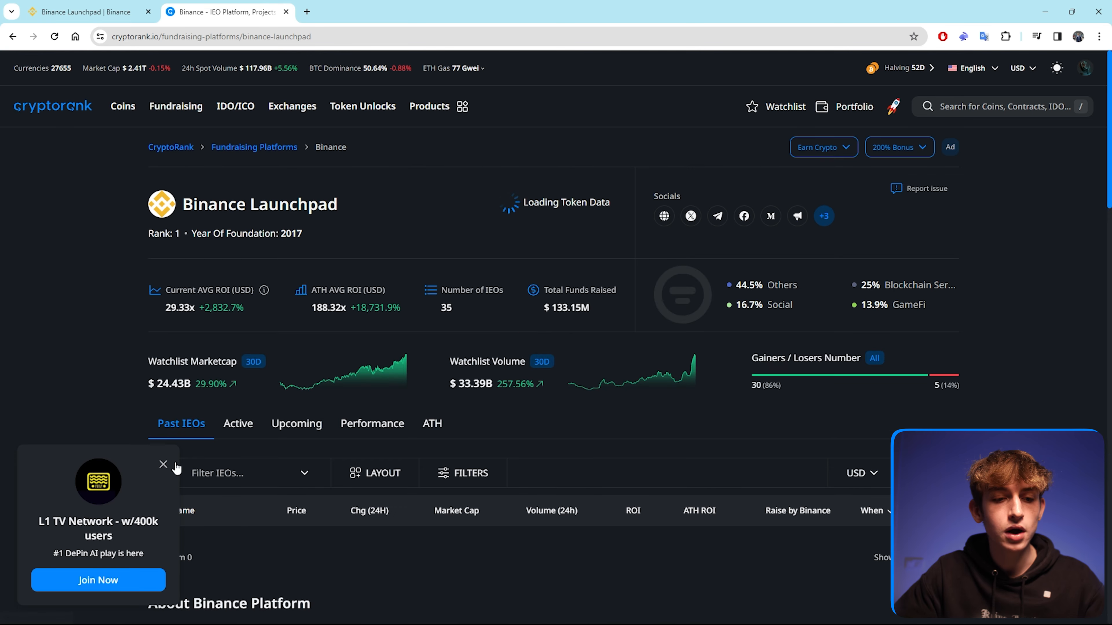
# Step: Scroll to the Past IEOs table and highlight Arkham's 42.76x current ROI
pyautogui.scroll(-3, 145, 412)
pyautogui.scroll(-3, 145, 412)
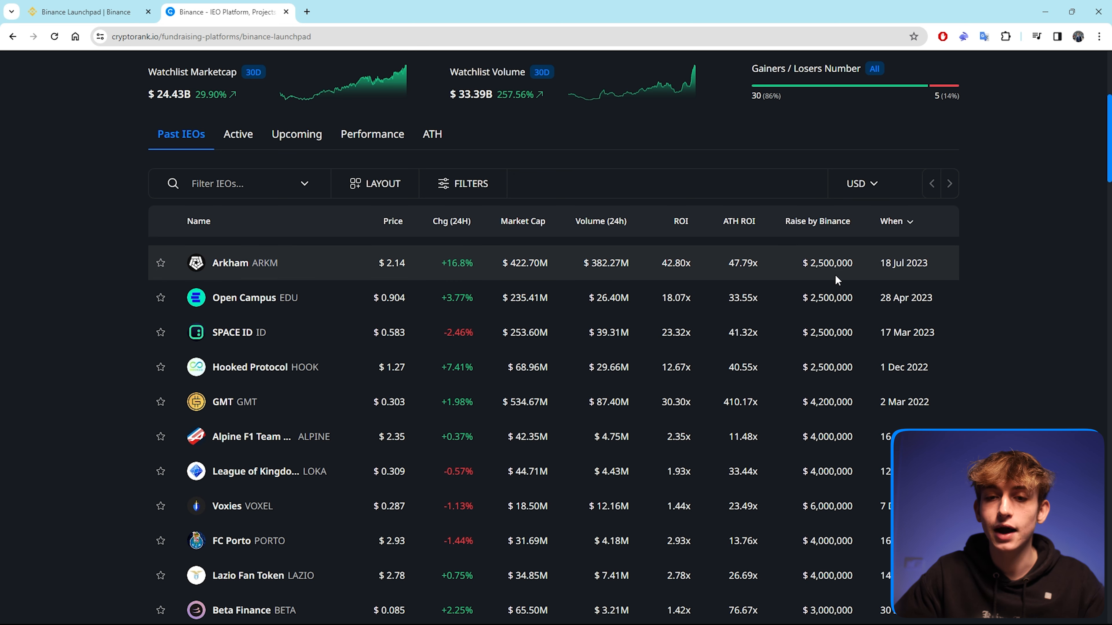
pyautogui.moveTo(763, 227)
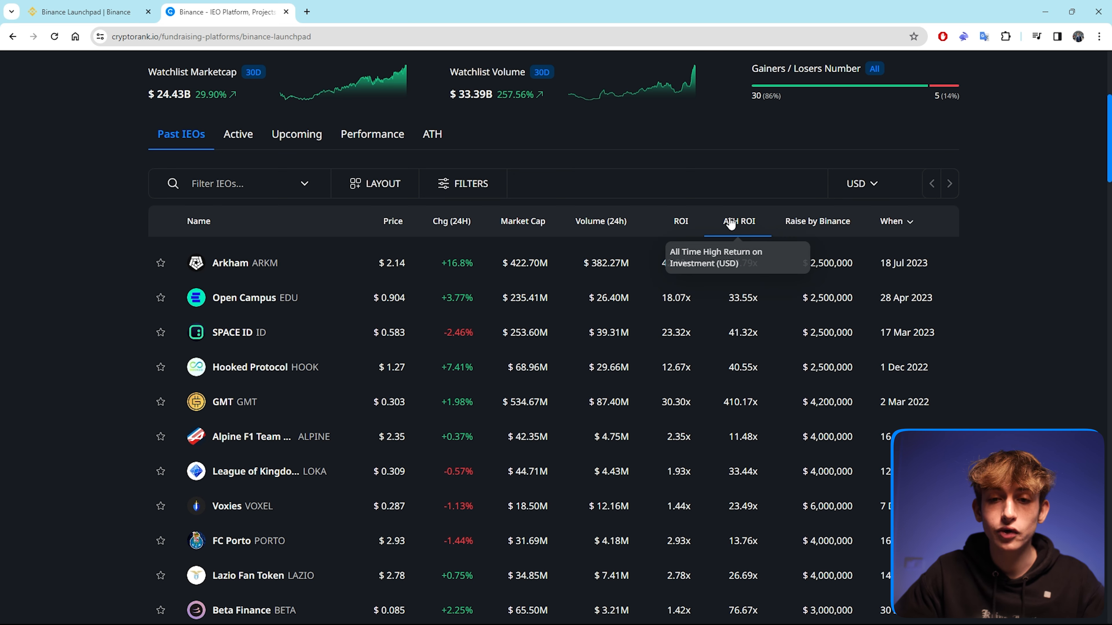
pyautogui.moveTo(678, 229)
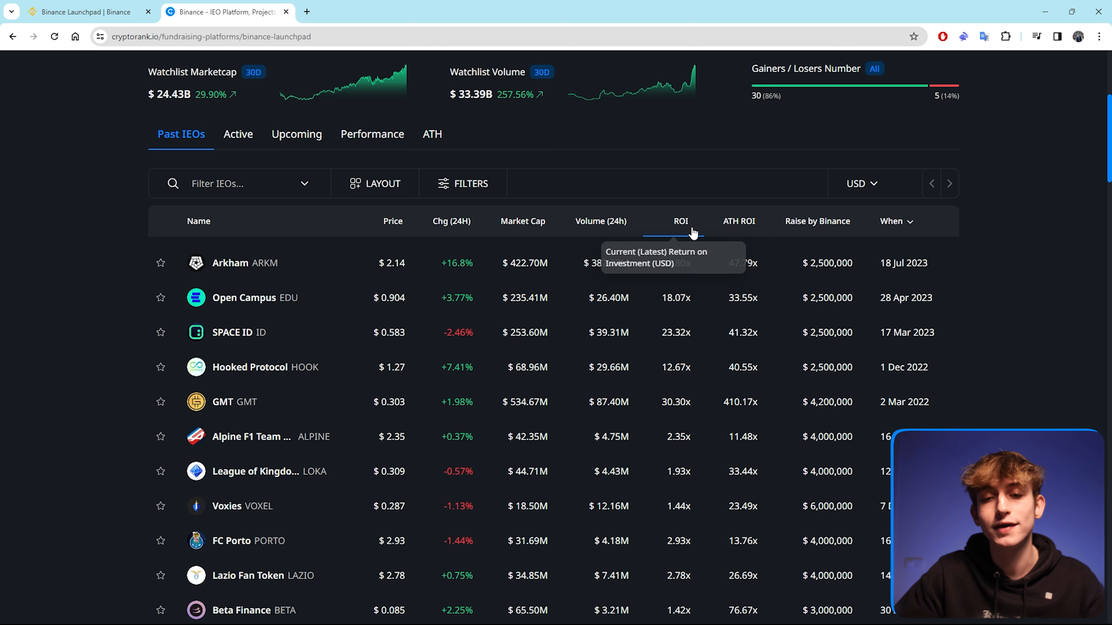
pyautogui.moveTo(733, 242)
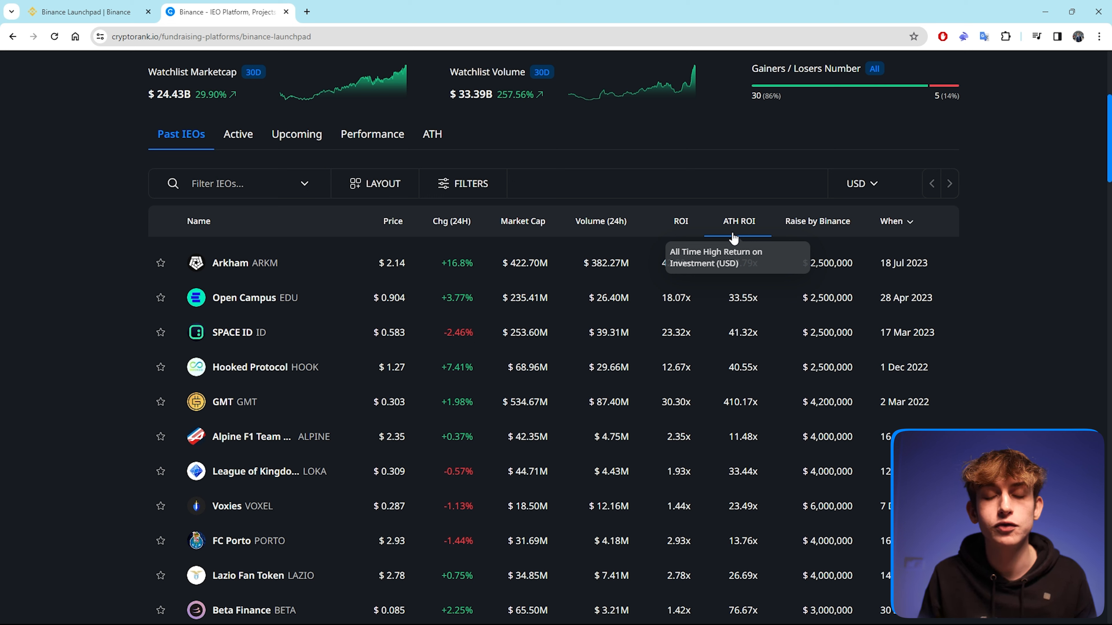
pyautogui.doubleClick(674, 264)
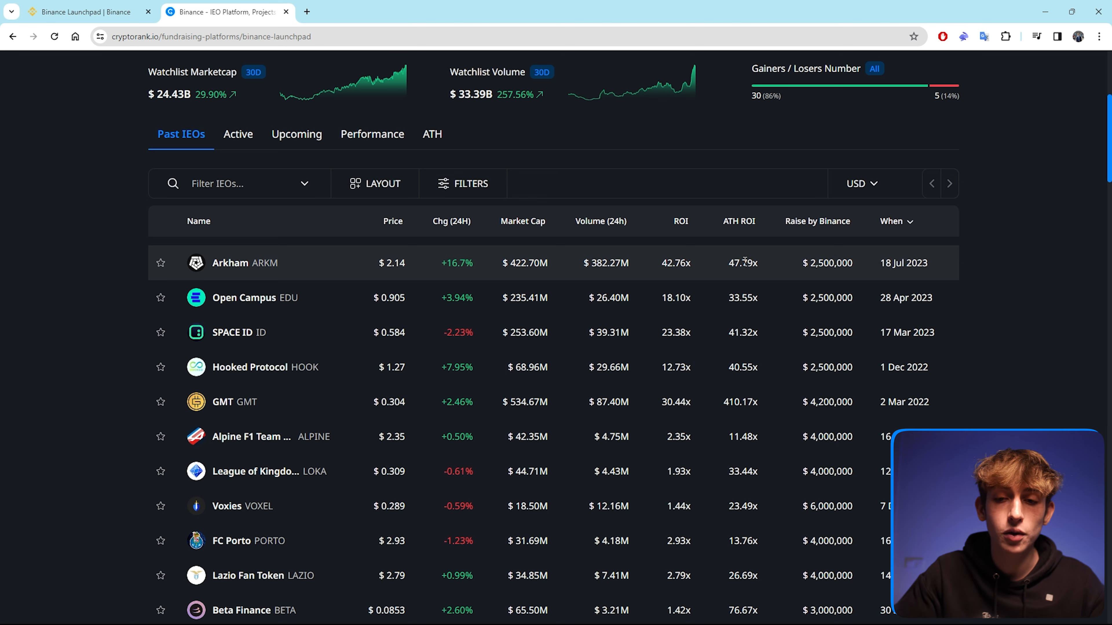
# Step: Highlight the 29.33x current average ROI and 188.32x ATH average ROI figures
pyautogui.scroll(-1, 727, 348)
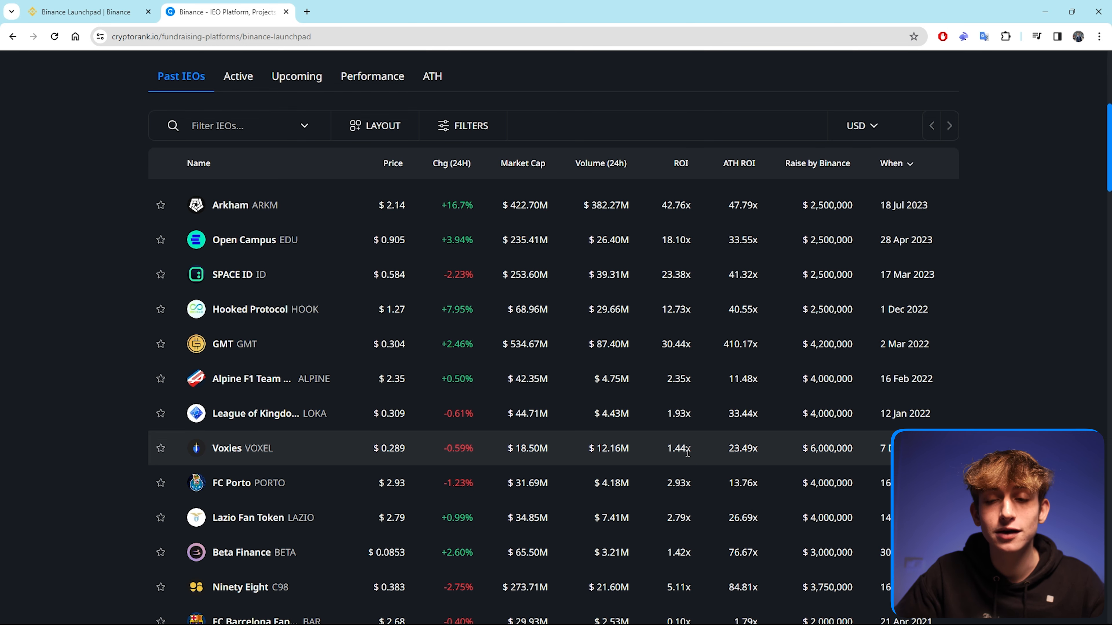
pyautogui.scroll(-1, 687, 453)
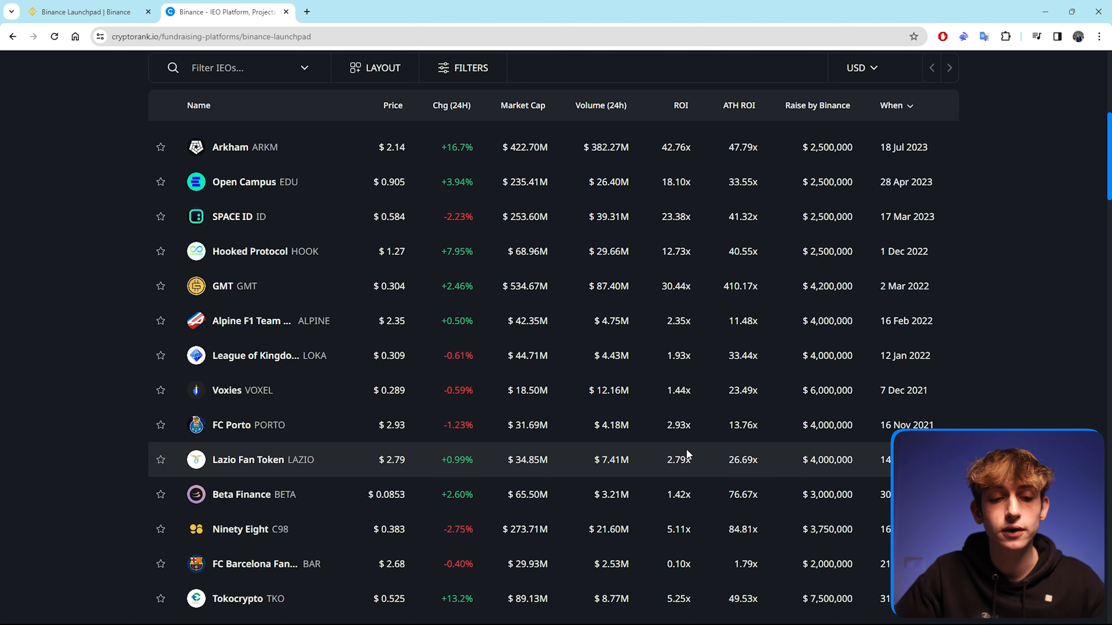
pyautogui.scroll(7, 212, 290)
pyautogui.moveTo(215, 290); pyautogui.dragTo(201, 312)
pyautogui.click(229, 292)
pyautogui.click(199, 318)
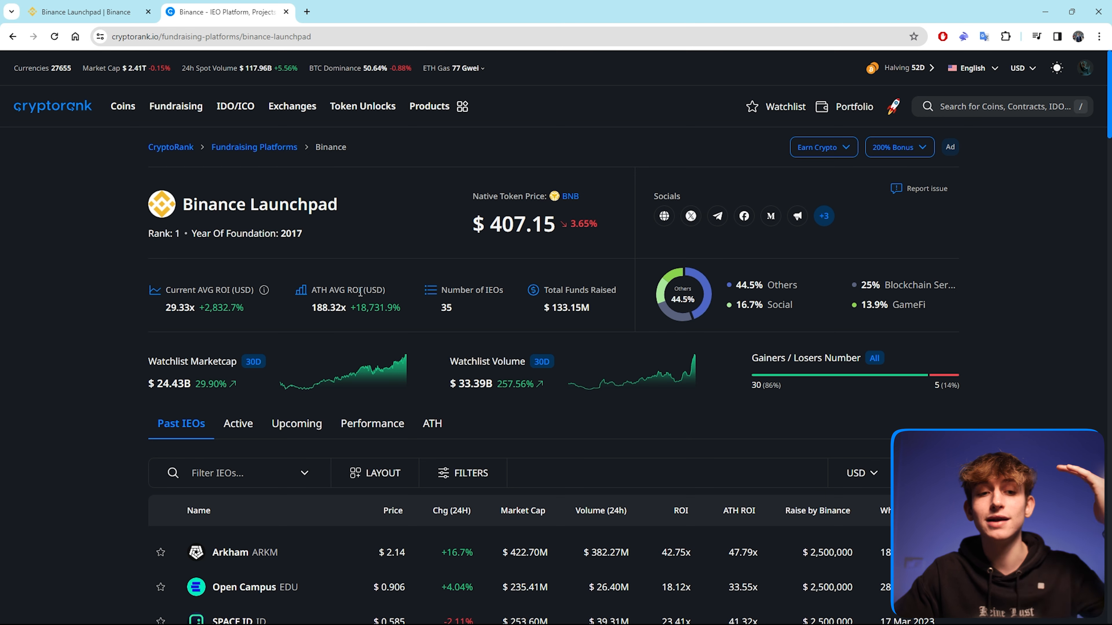
pyautogui.moveTo(307, 312); pyautogui.dragTo(348, 311)
# Step: Highlight the Number of IEOs and $133.15M total funds raised, then close the CryptoRank page
pyautogui.moveTo(439, 290); pyautogui.dragTo(499, 293)
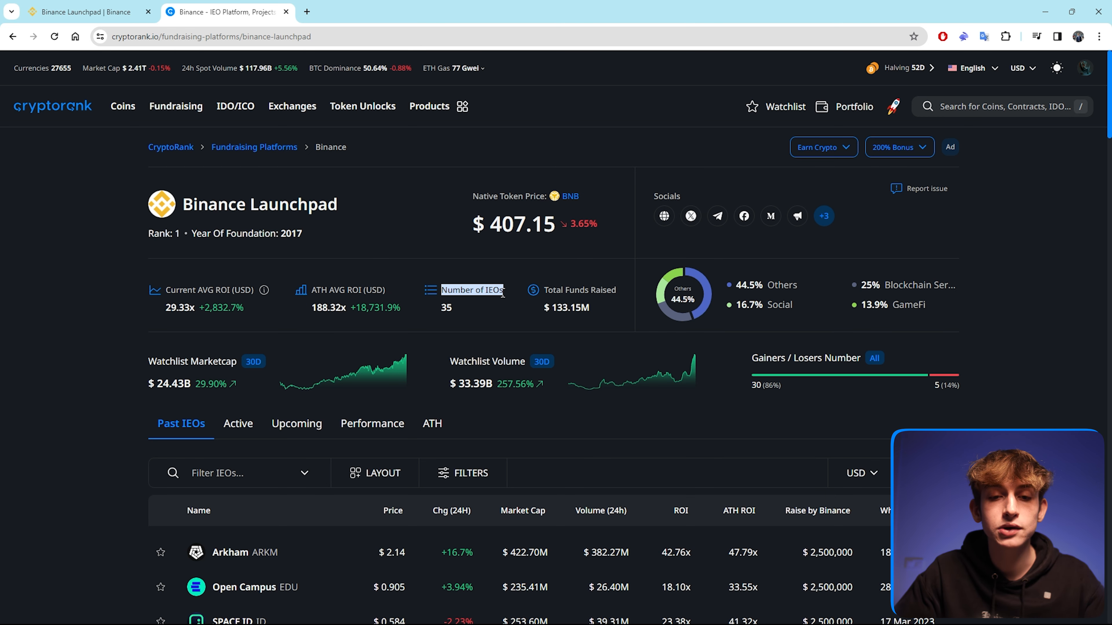
pyautogui.click(447, 306)
pyautogui.scroll(-4, 464, 312)
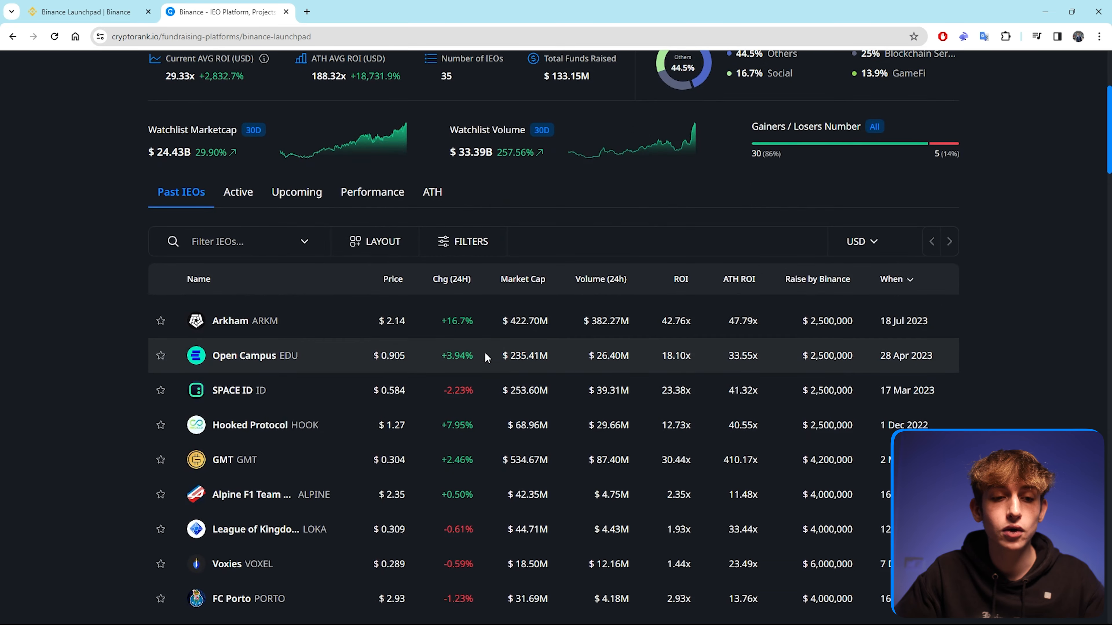
pyautogui.scroll(3, 459, 367)
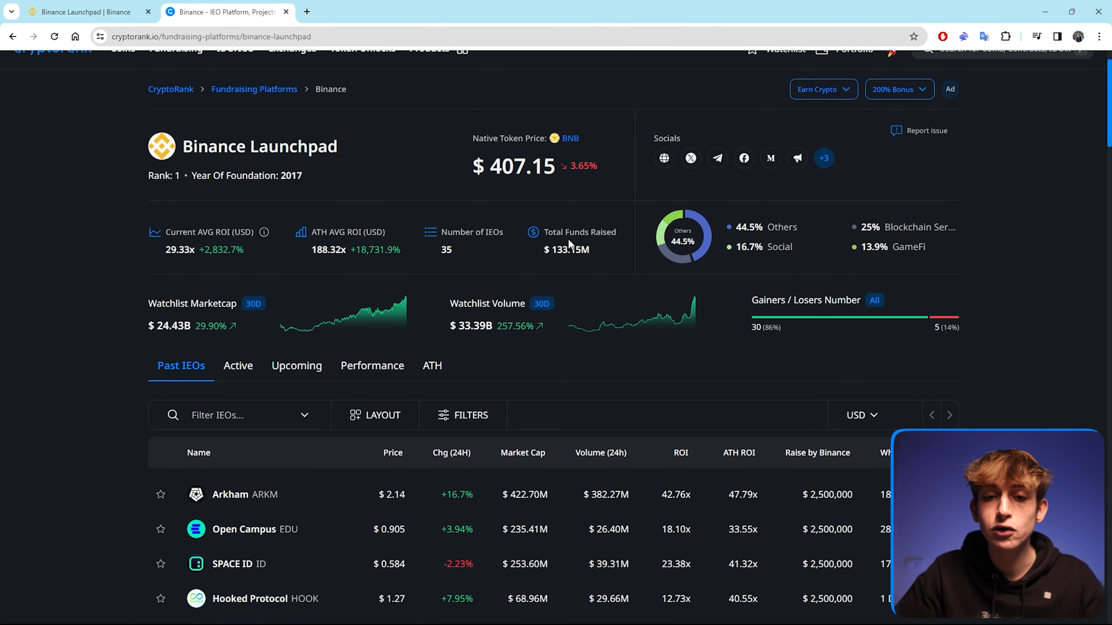
pyautogui.moveTo(580, 232); pyautogui.dragTo(611, 247)
pyautogui.click(587, 245)
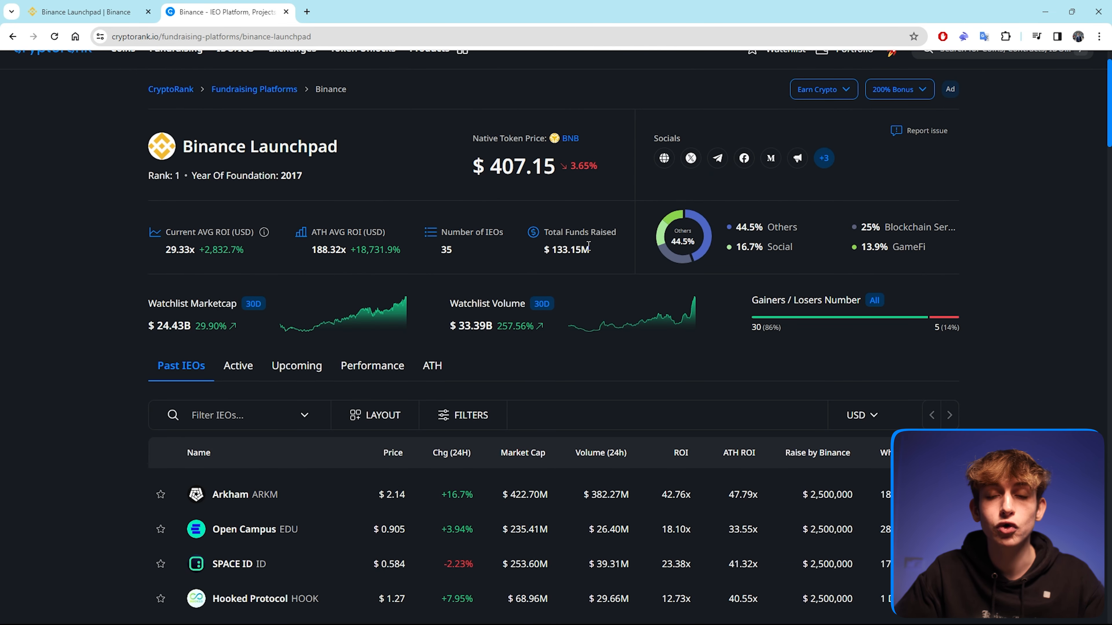
pyautogui.hotkey('ctrl', 'w')
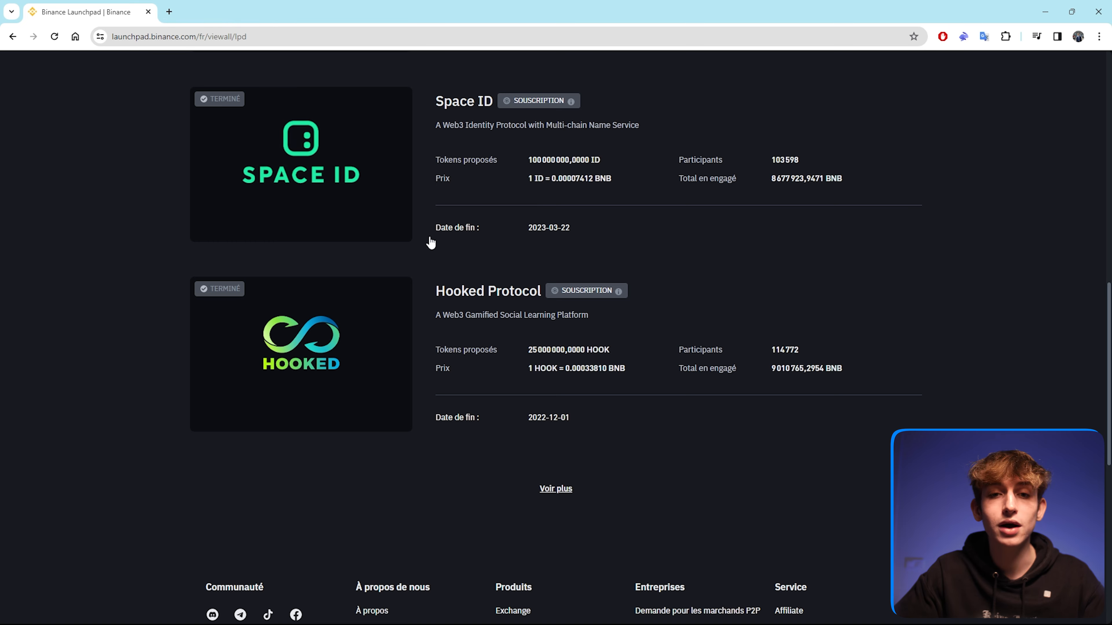
# Step: Return to the Binance Launchpad home, then open Arkham from CryptoRank's Past IEOs
pyautogui.scroll(15, 431, 241)
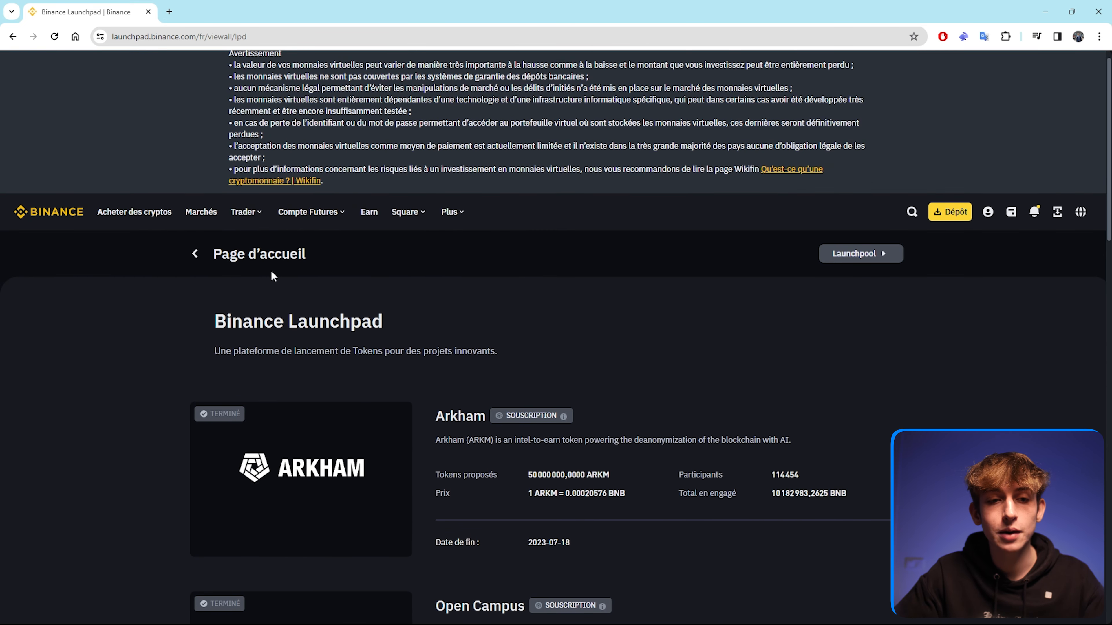
pyautogui.click(197, 254)
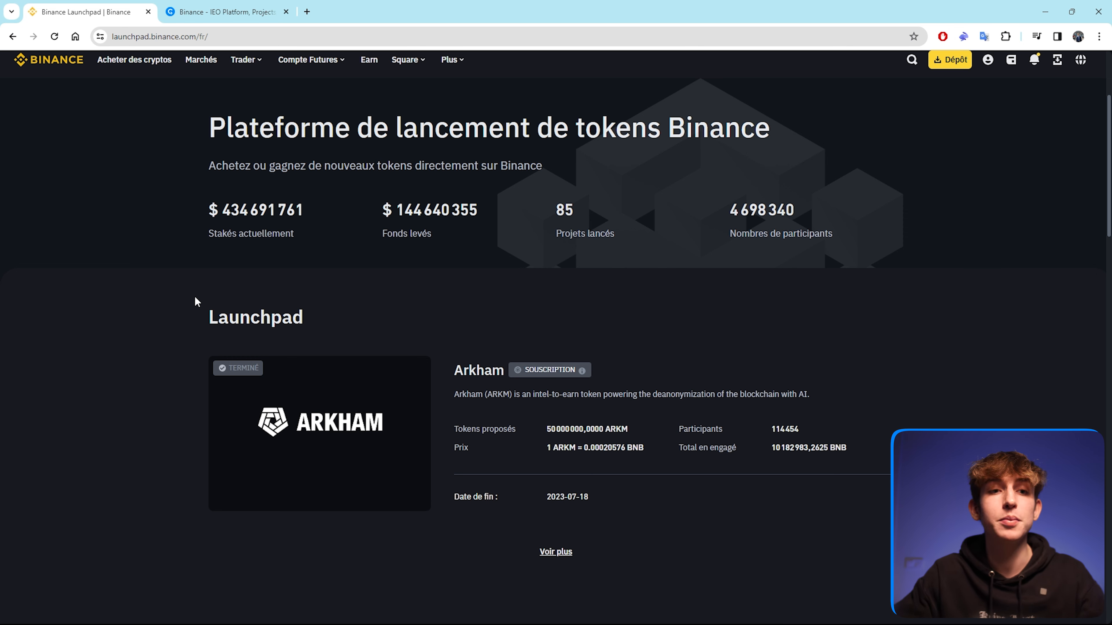
pyautogui.click(209, 8)
pyautogui.scroll(5, 143, 334)
pyautogui.scroll(-3, 147, 301)
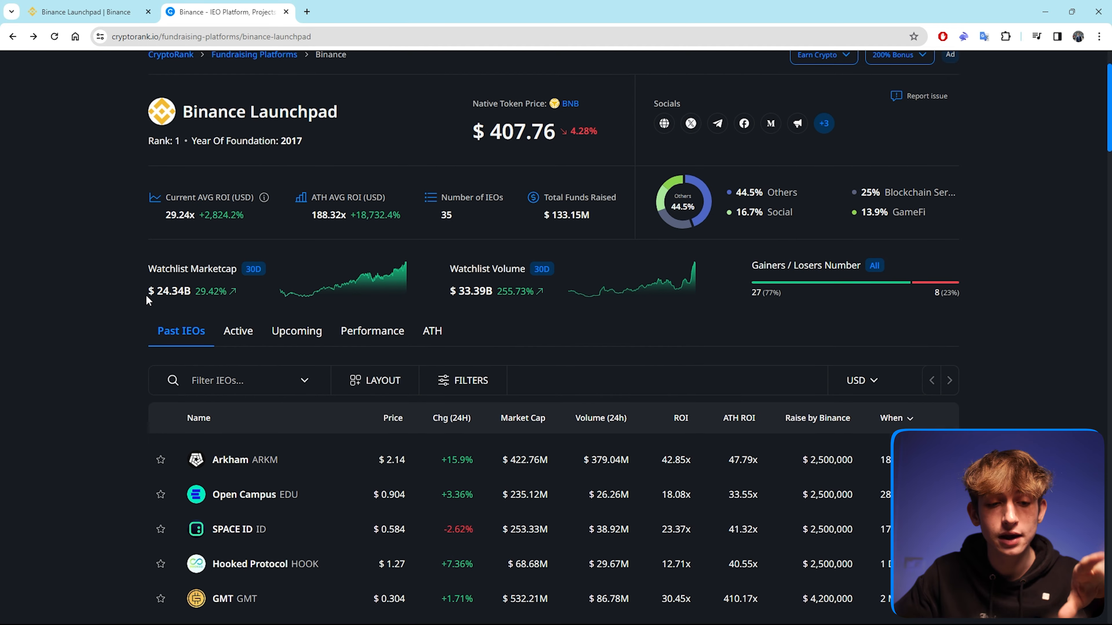
pyautogui.click(236, 438)
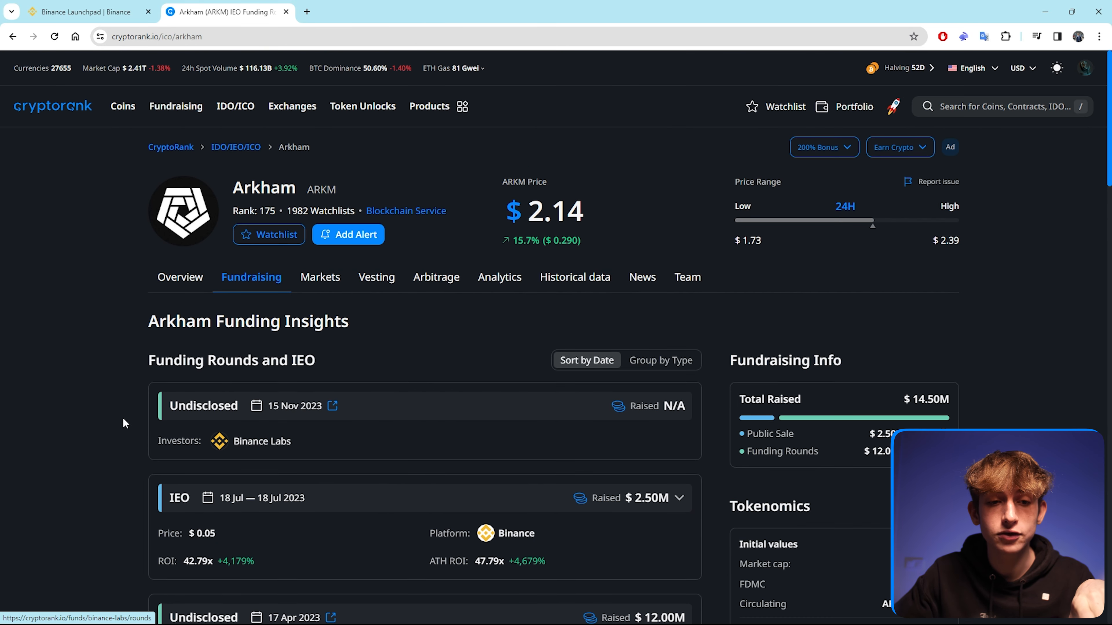
# Step: Expand Arkham's IEO round and highlight the 100% at TGE lock-up and 50,000,000 tokens for sale
pyautogui.scroll(-1, 262, 232)
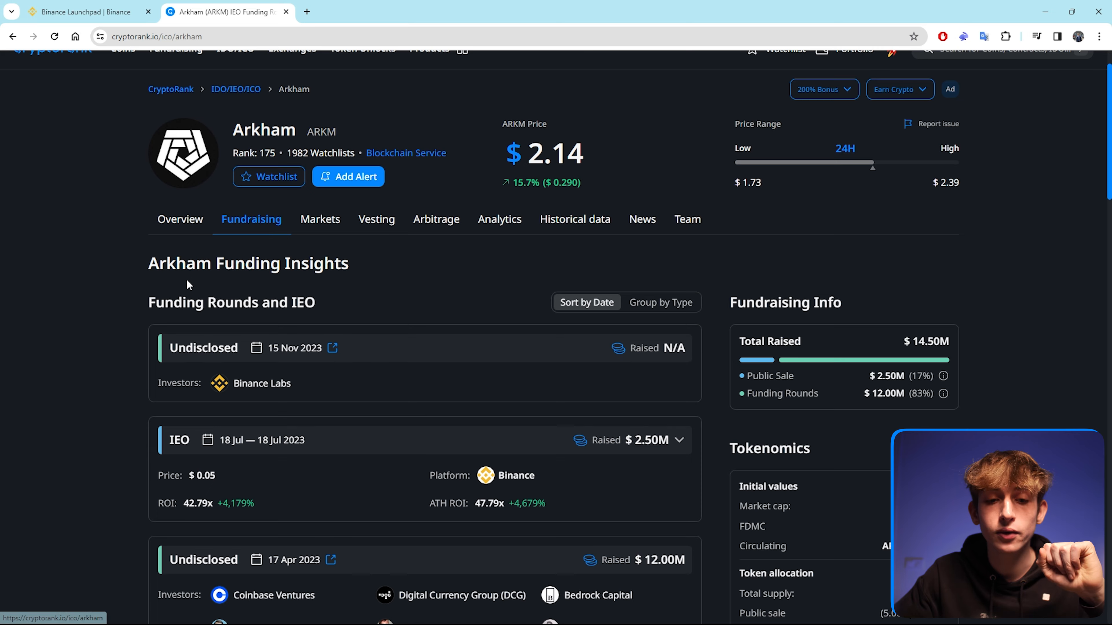
pyautogui.scroll(-3, 186, 280)
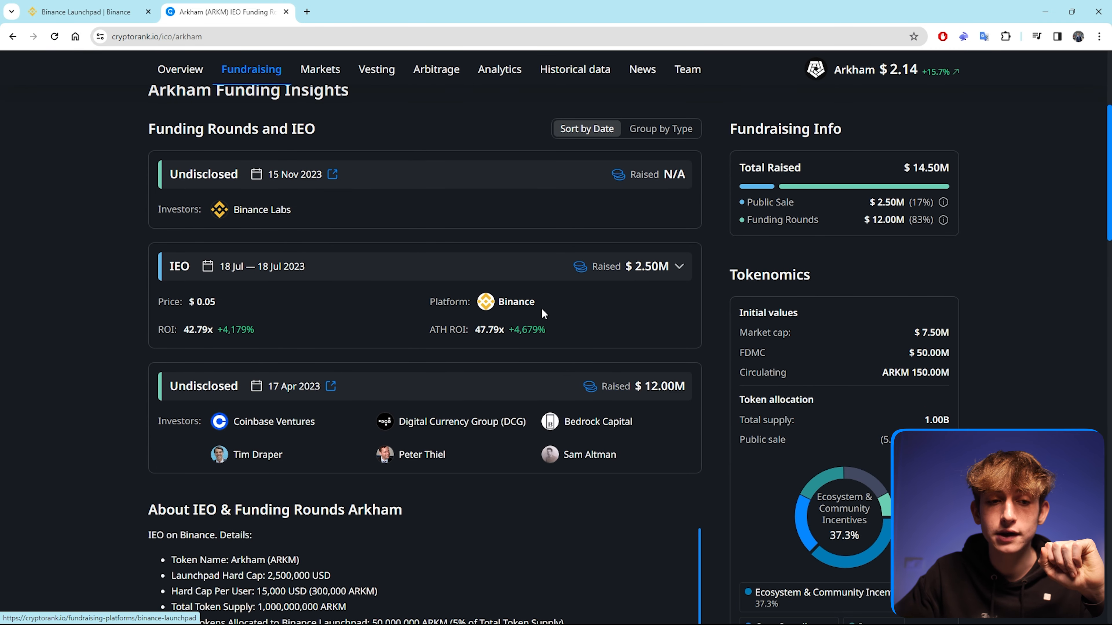
pyautogui.click(678, 268)
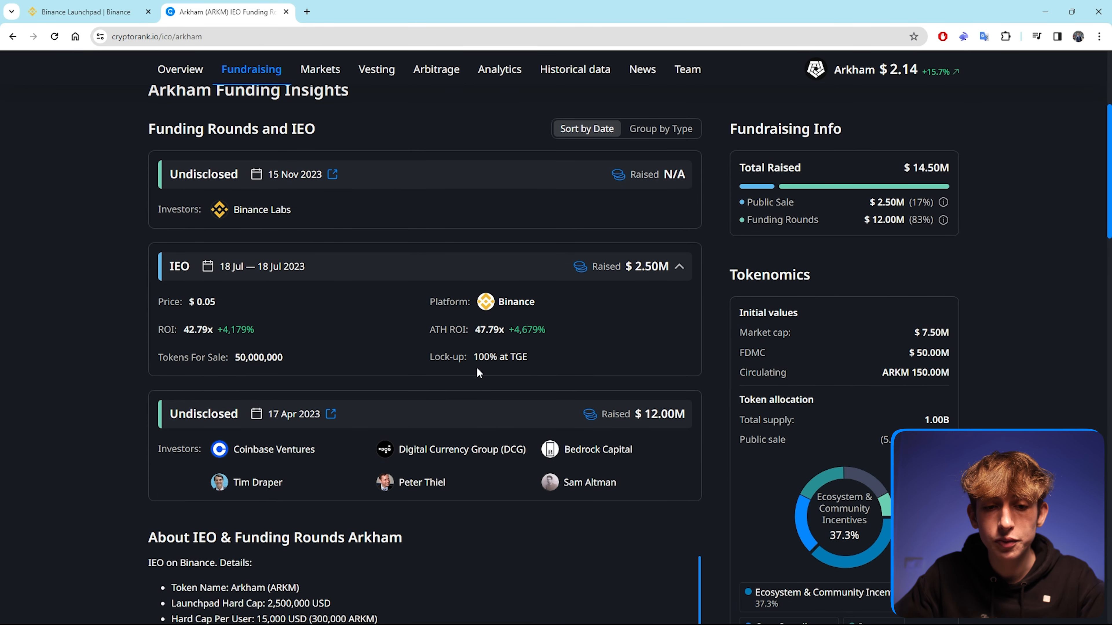
pyautogui.moveTo(472, 360); pyautogui.dragTo(529, 357)
pyautogui.click(519, 357)
pyautogui.doubleClick(518, 357)
pyautogui.click(543, 362)
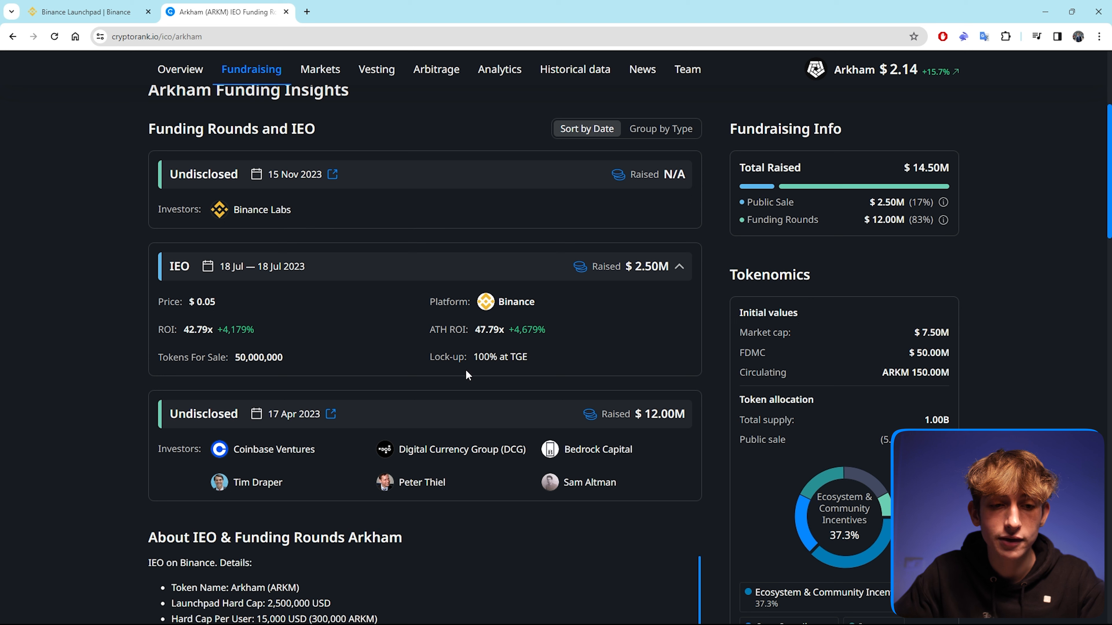
pyautogui.moveTo(237, 357); pyautogui.dragTo(284, 357)
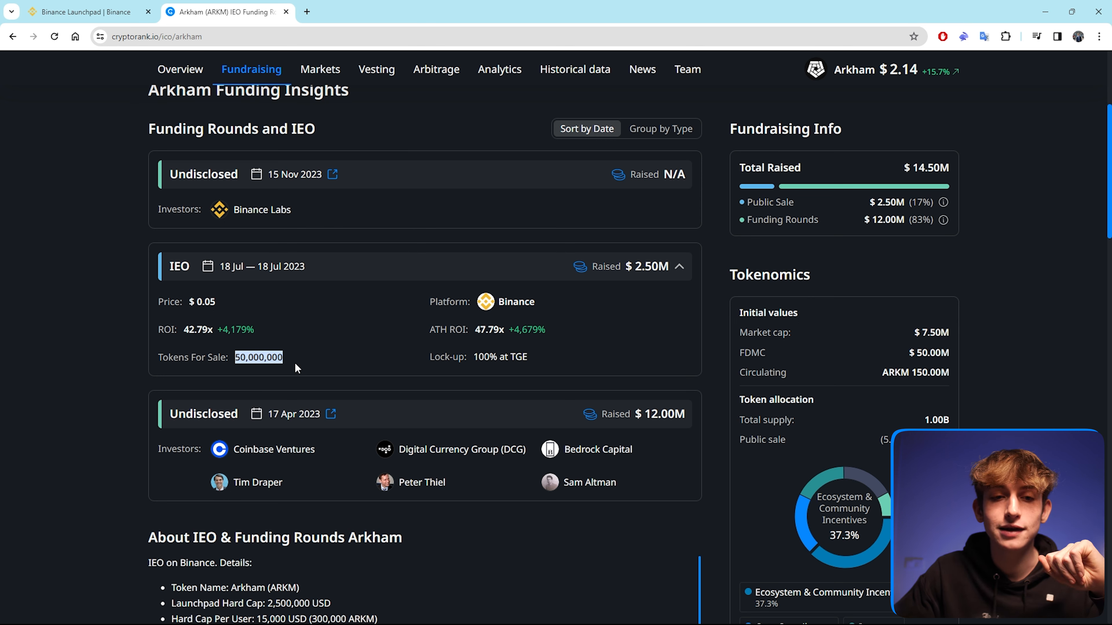
pyautogui.click(296, 362)
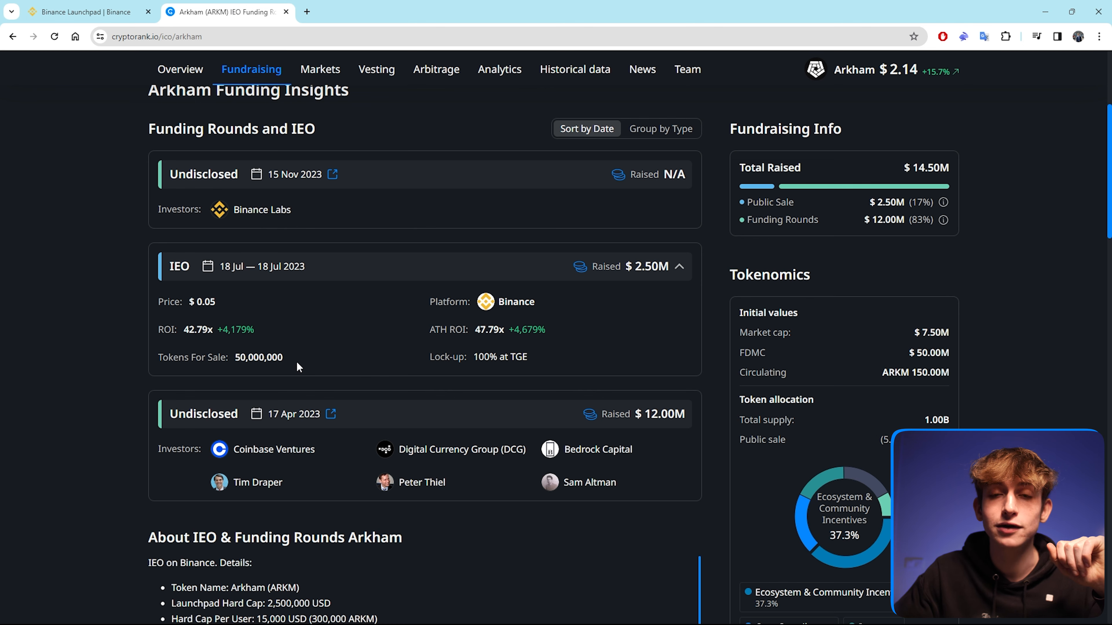
pyautogui.scroll(3, 296, 361)
# Step: Open Arkham's overview and measure ARKM price moves from the listing low with the ruler
pyautogui.click(196, 163)
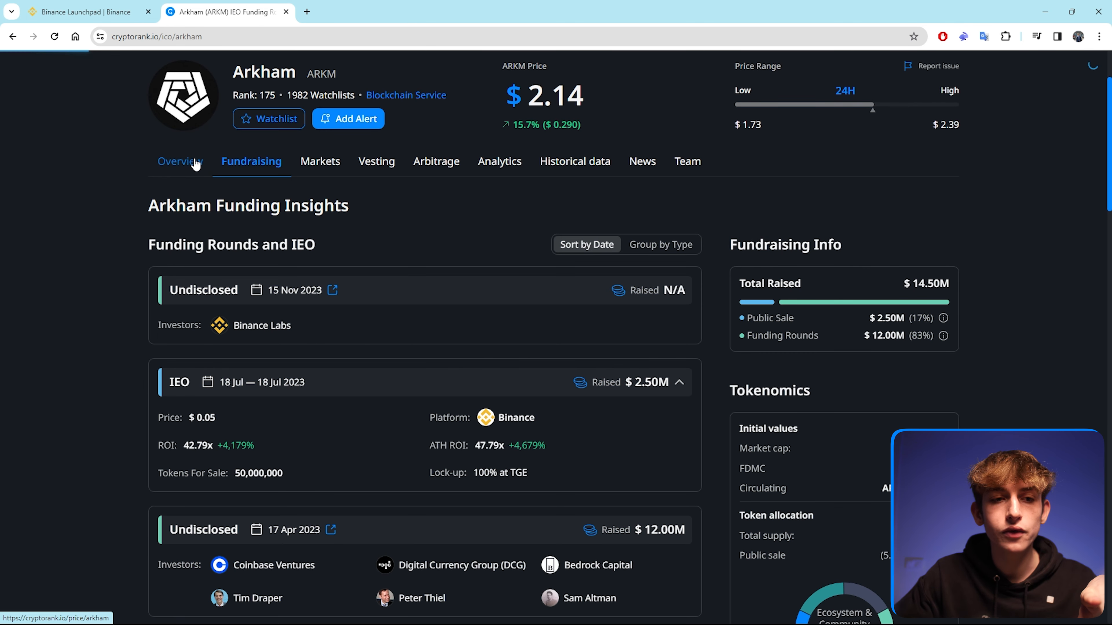
pyautogui.scroll(-5, 112, 351)
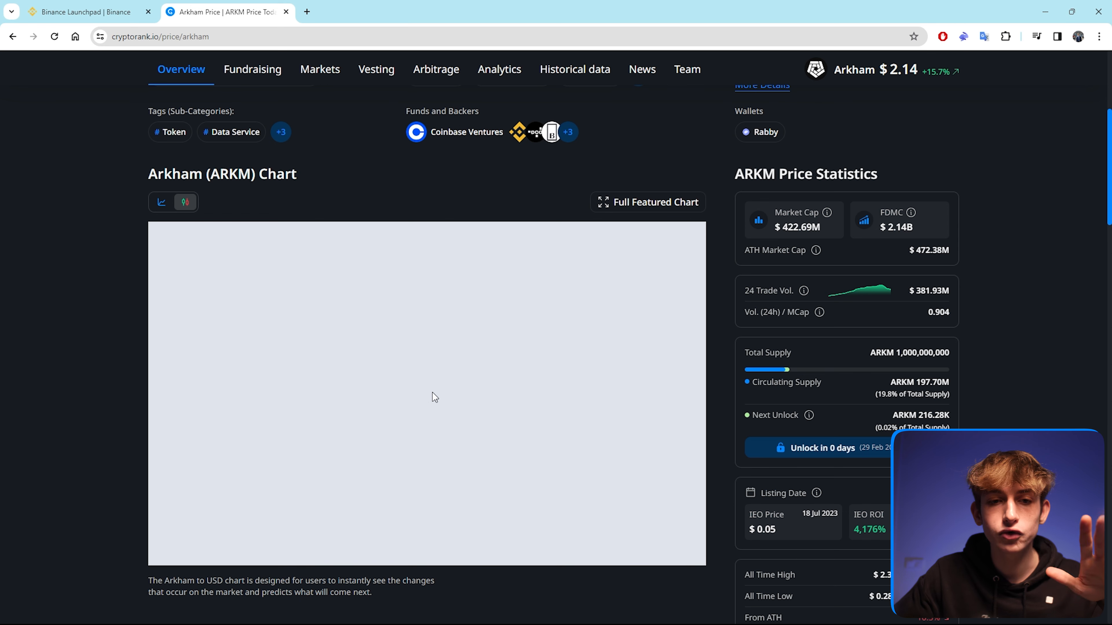
pyautogui.scroll(-5, 436, 355)
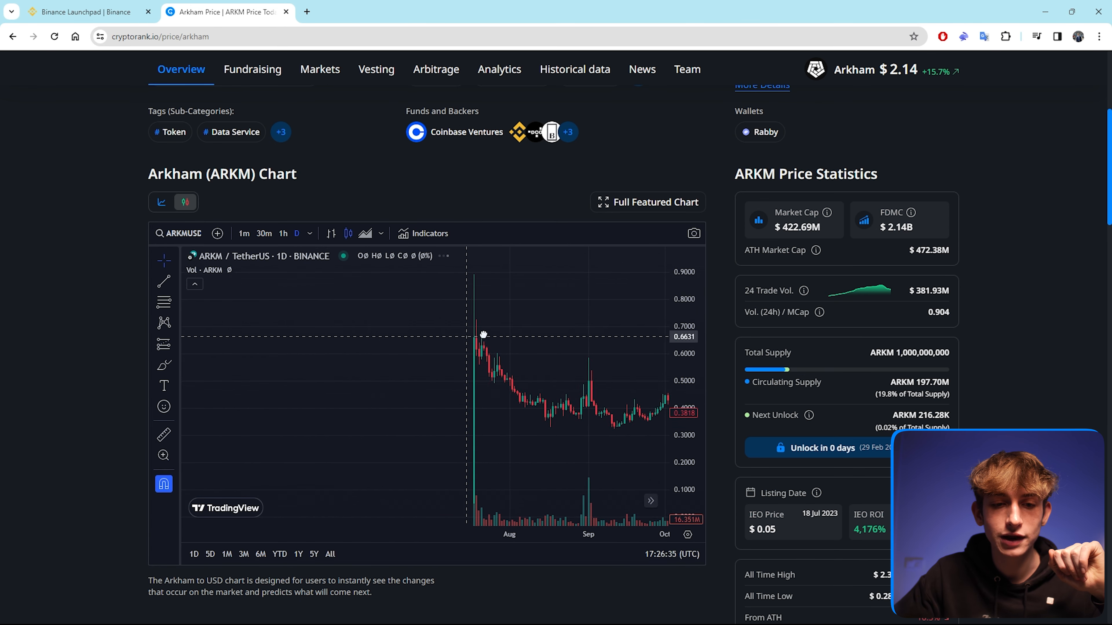
pyautogui.moveTo(580, 357); pyautogui.dragTo(504, 313)
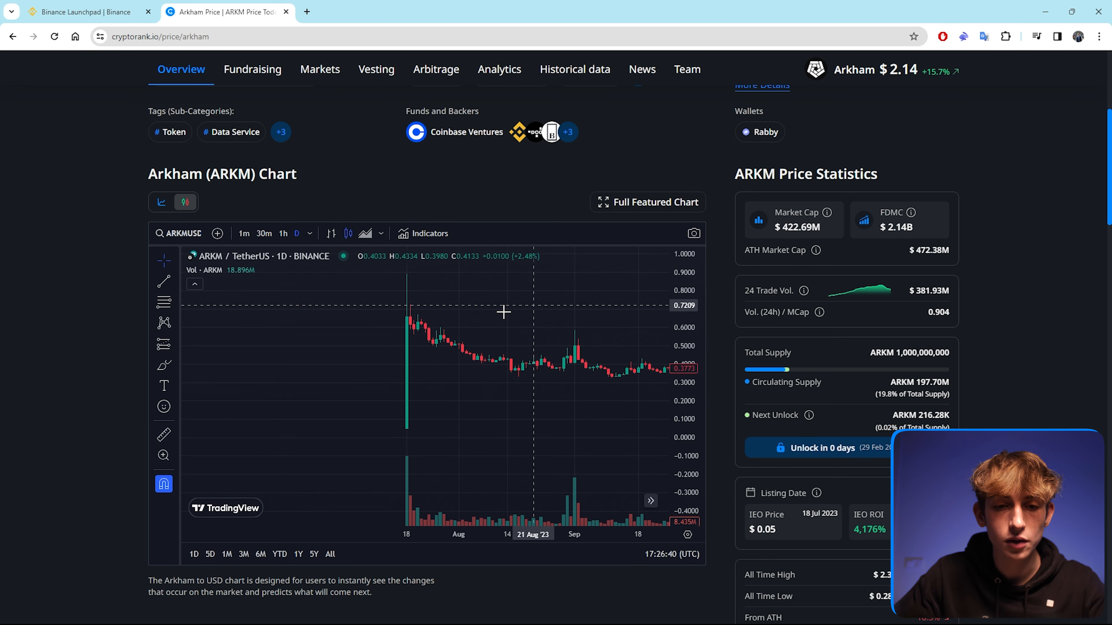
pyautogui.click(164, 434)
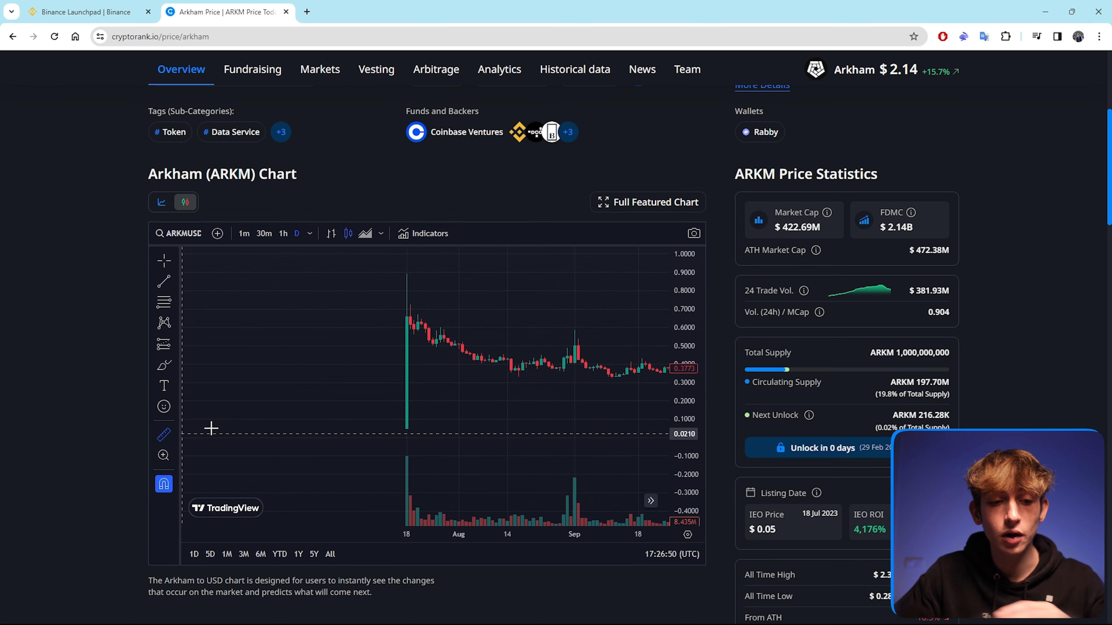
pyautogui.click(342, 428)
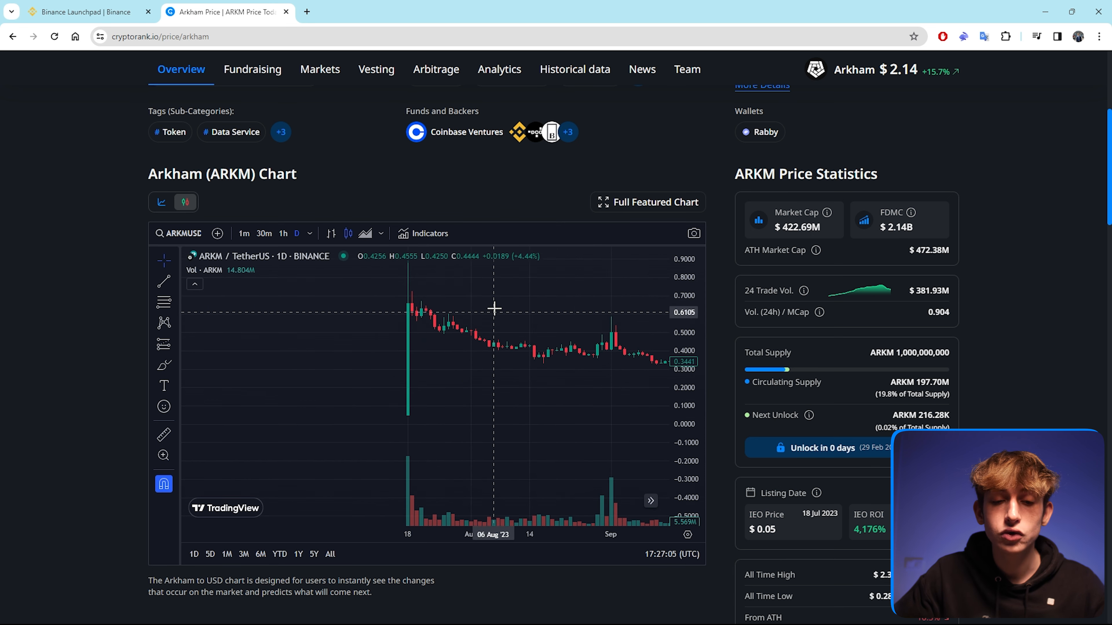
pyautogui.moveTo(685, 305); pyautogui.dragTo(685, 342)
pyautogui.scroll(-2, 529, 326)
pyautogui.moveTo(526, 319); pyautogui.dragTo(511, 321)
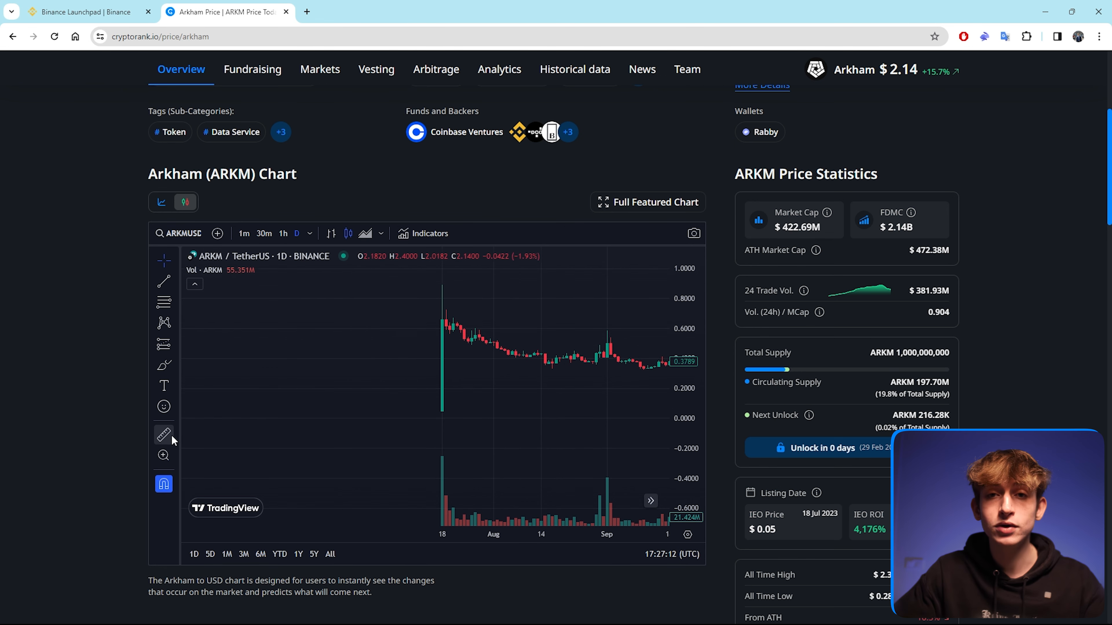
pyautogui.click(343, 412)
pyautogui.click(419, 315)
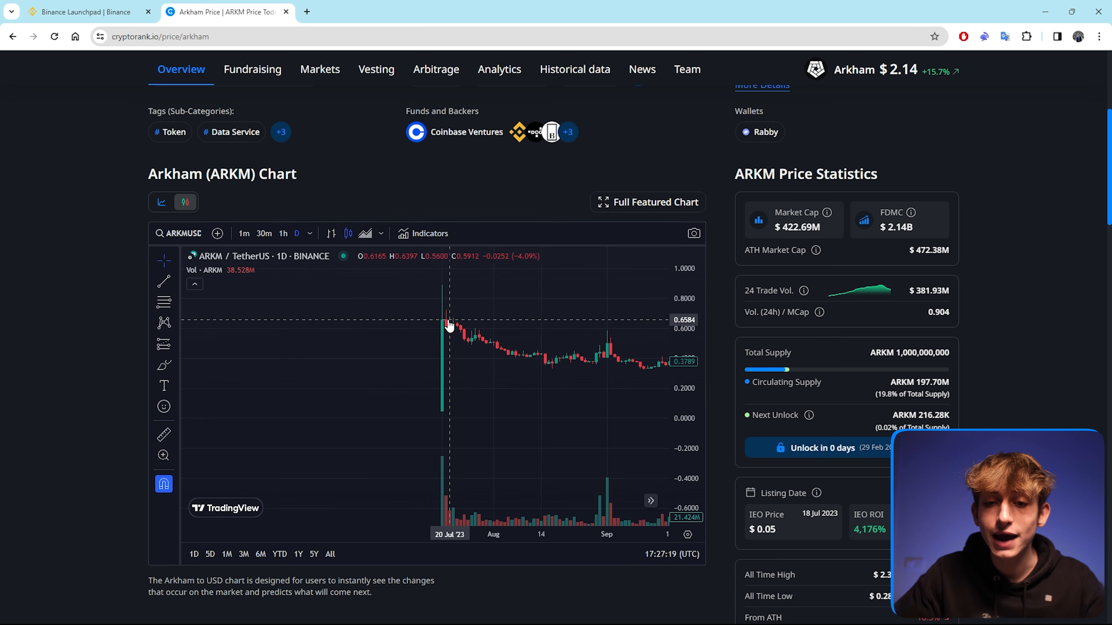
# Step: Rescale the ARKM price axis to fit the spike and select the Brush tool
pyautogui.scroll(-6, 450, 324)
pyautogui.moveTo(686, 294); pyautogui.dragTo(680, 470)
pyautogui.moveTo(556, 419); pyautogui.dragTo(552, 437)
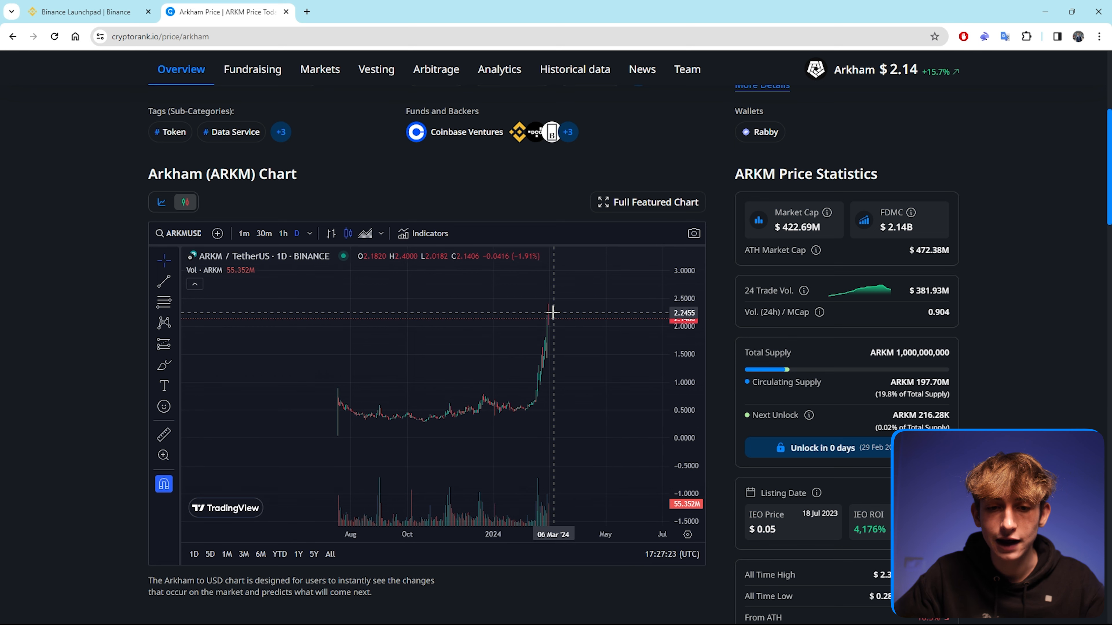
pyautogui.moveTo(677, 440); pyautogui.dragTo(669, 356)
pyautogui.moveTo(583, 405); pyautogui.dragTo(595, 370)
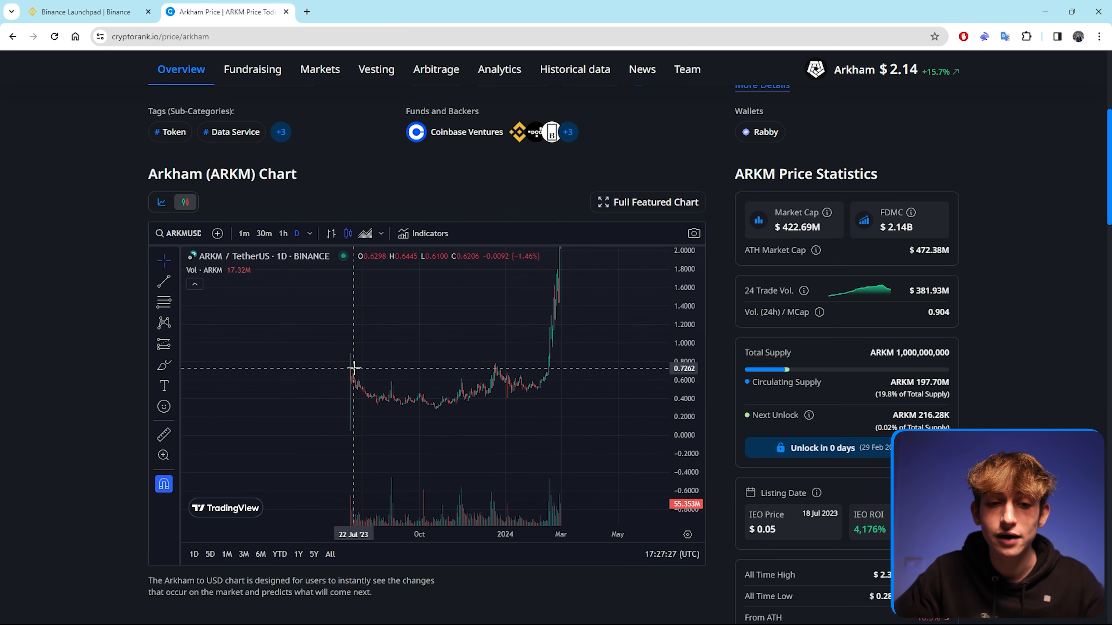
pyautogui.scroll(5, 381, 315)
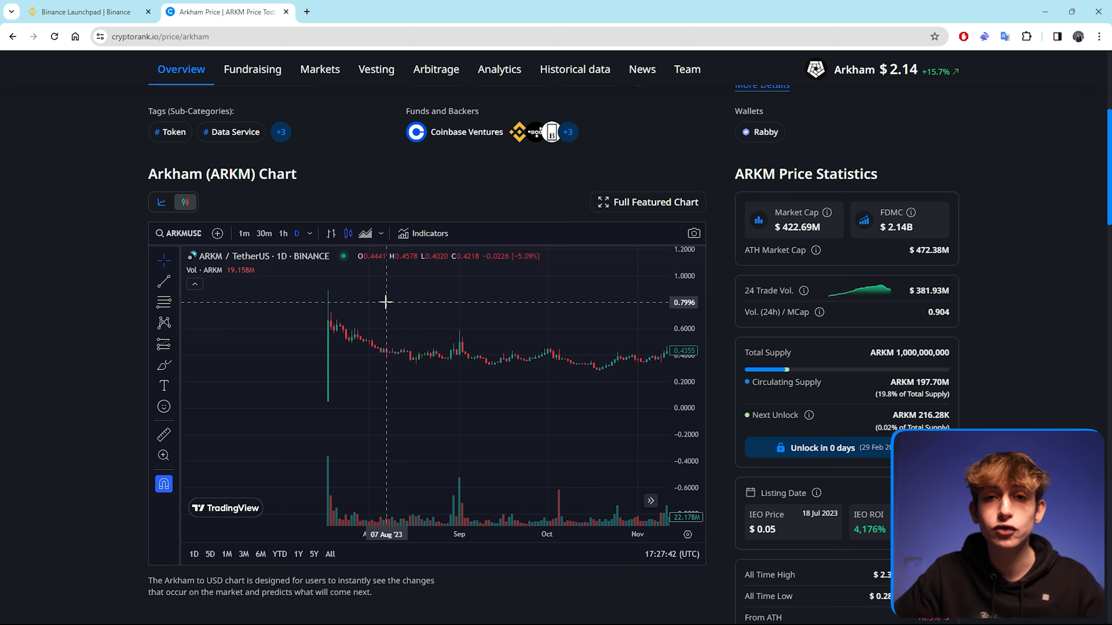
pyautogui.click(164, 365)
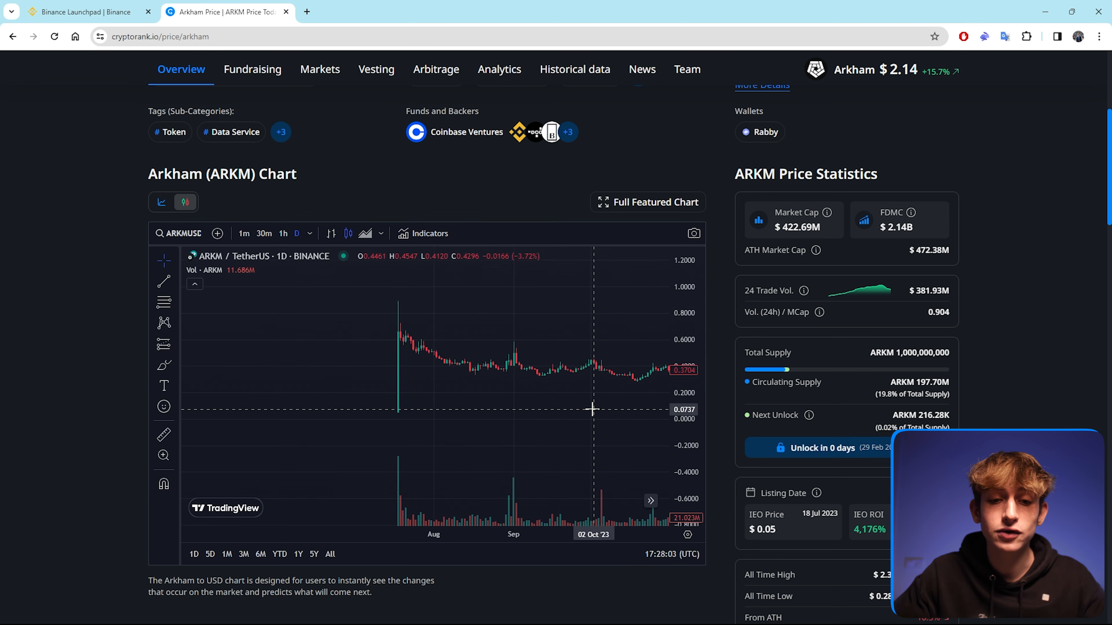
# Step: Draw a rectangle around ARKM's sideways price range before the 2024 spike
pyautogui.moveTo(591, 409); pyautogui.dragTo(511, 415)
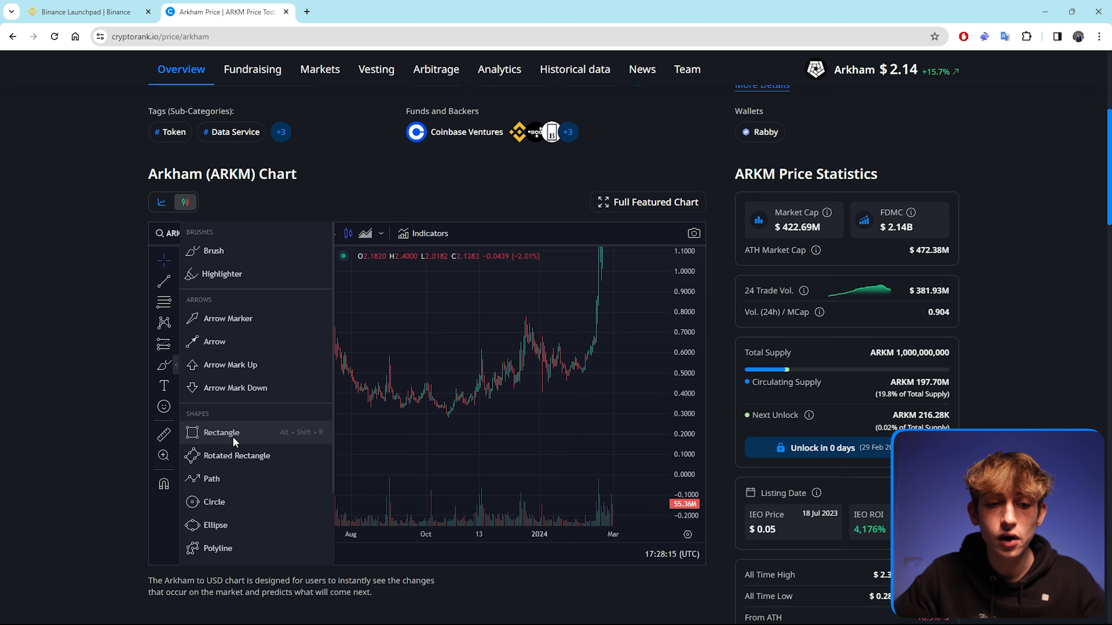
pyautogui.click(233, 436)
pyautogui.click(319, 333)
pyautogui.click(608, 412)
pyautogui.moveTo(608, 411); pyautogui.dragTo(579, 408)
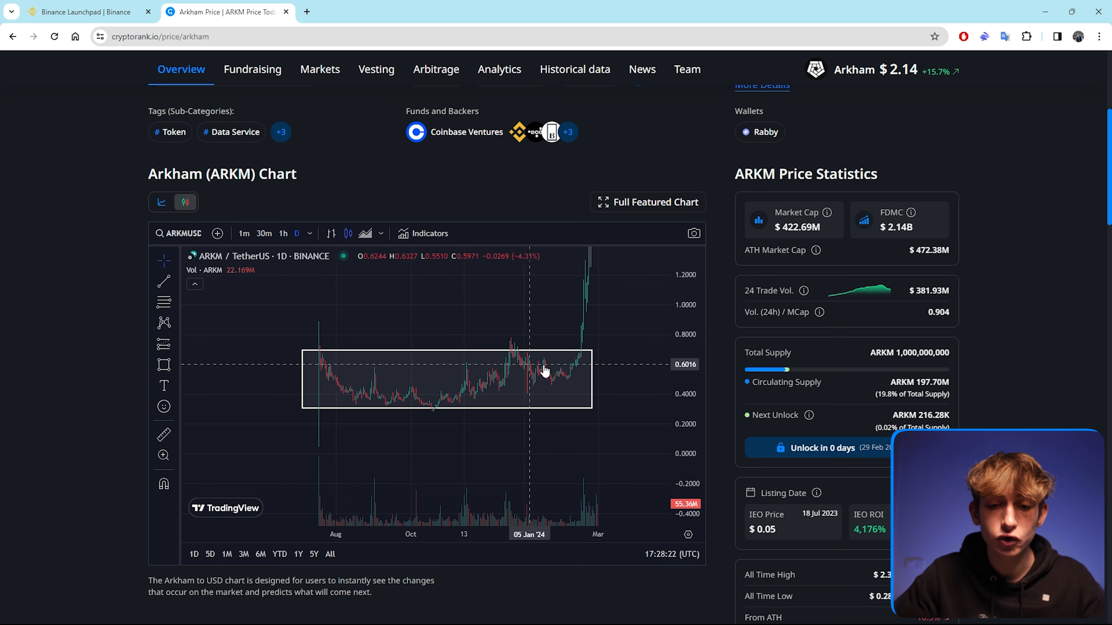
# Step: Compress the price scale, pan toward April and May, then switch to the Binance Launchpad tab
pyautogui.moveTo(614, 335); pyautogui.dragTo(610, 359)
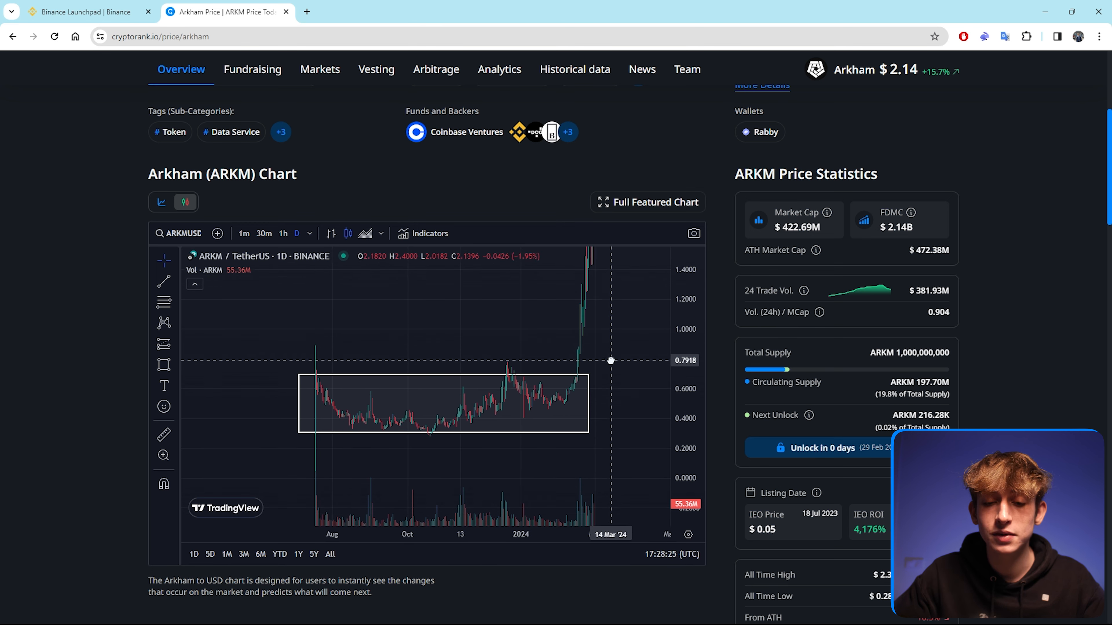
pyautogui.moveTo(679, 294); pyautogui.dragTo(671, 441)
pyautogui.moveTo(602, 414); pyautogui.dragTo(529, 417)
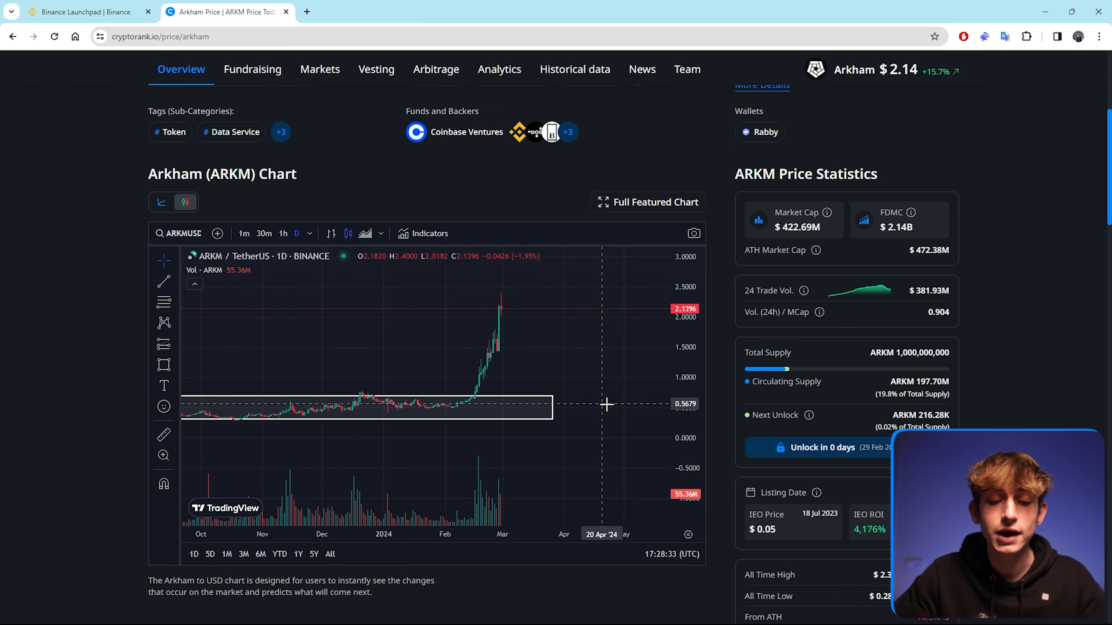
pyautogui.scroll(3, 652, 407)
pyautogui.scroll(3, 548, 355)
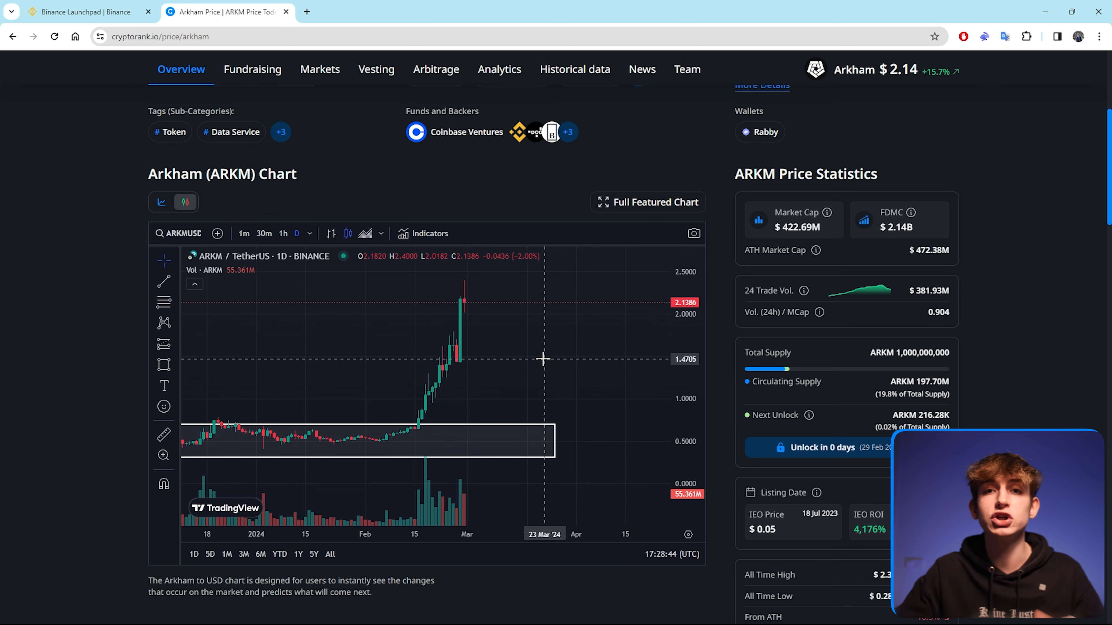
pyautogui.hotkey('ctrl', 'shift', 'Tab')
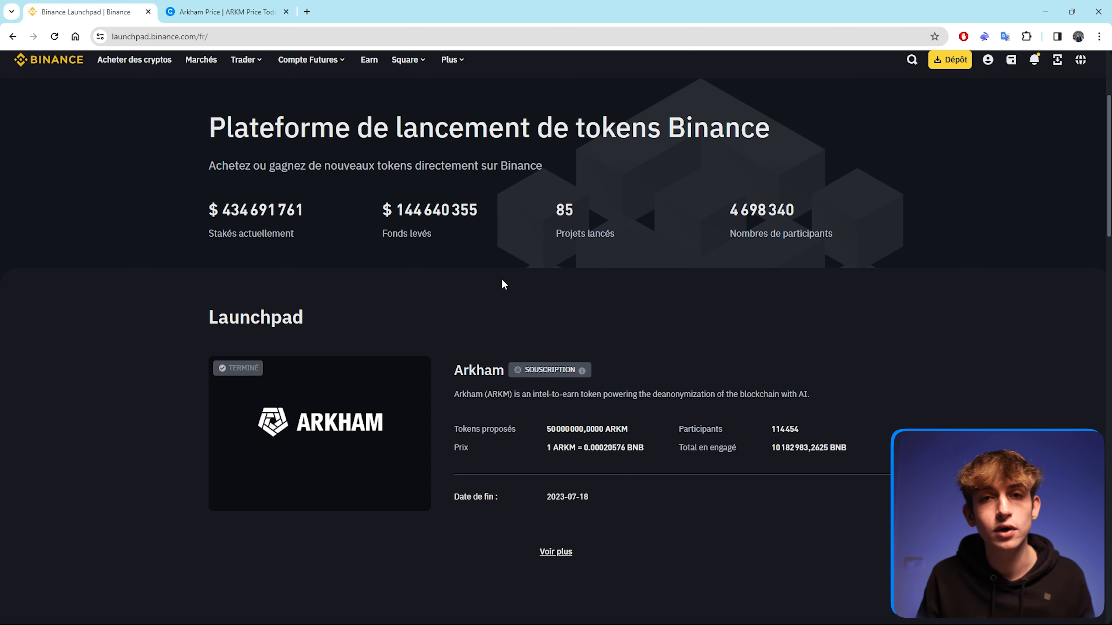
# Step: Scroll down to the finished PORTAL Launchpool farm with its FDUSD and BNB pools
pyautogui.scroll(1, 264, 204)
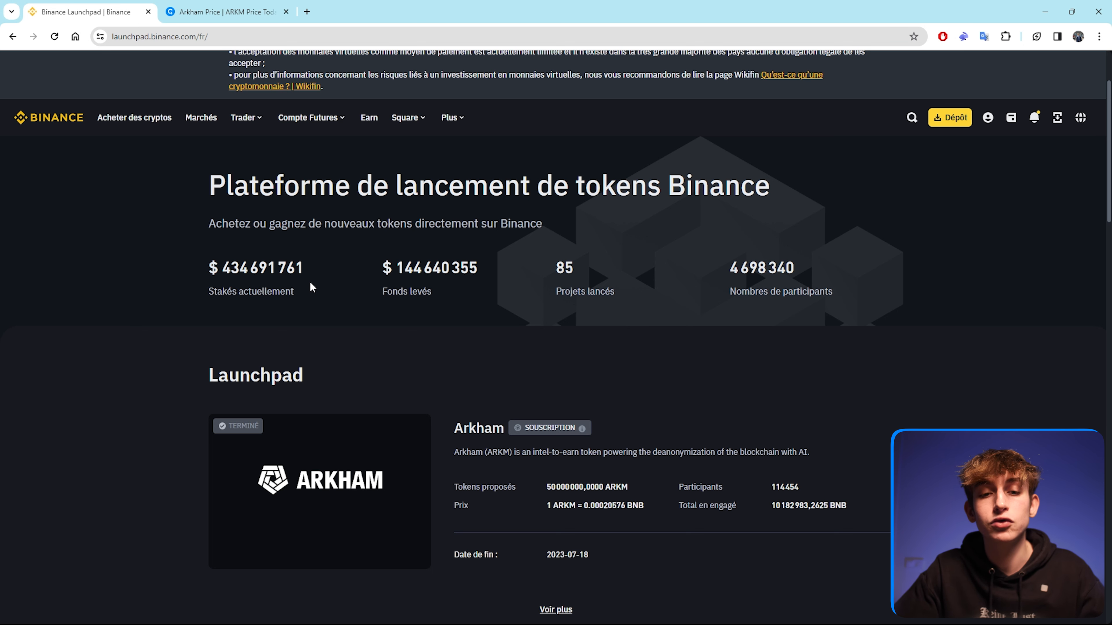
pyautogui.scroll(-1, 312, 287)
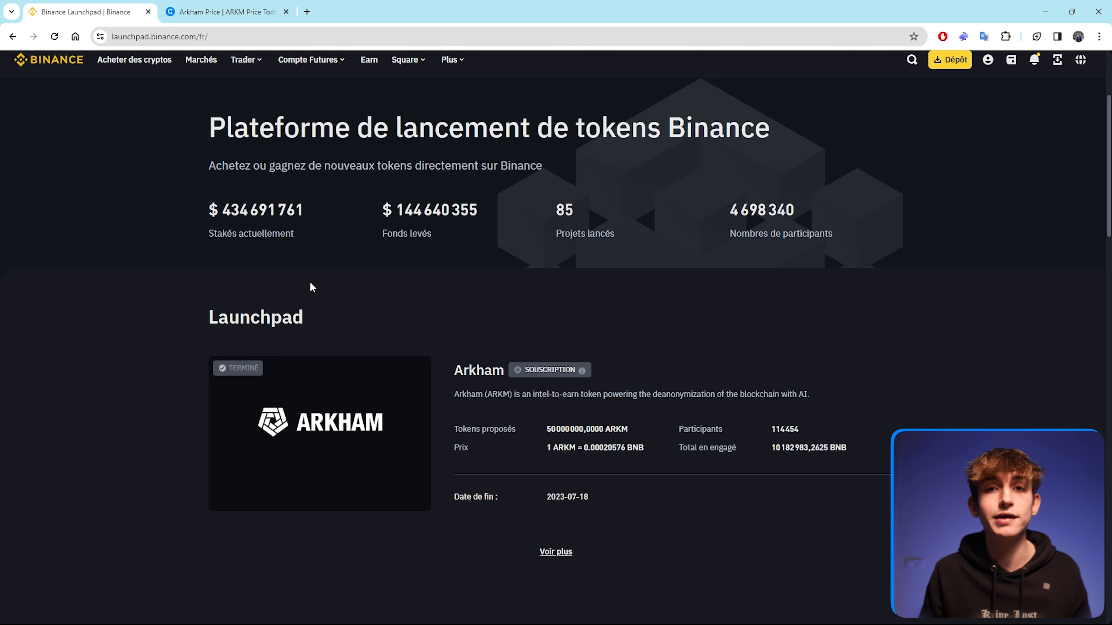
pyautogui.scroll(-10, 284, 287)
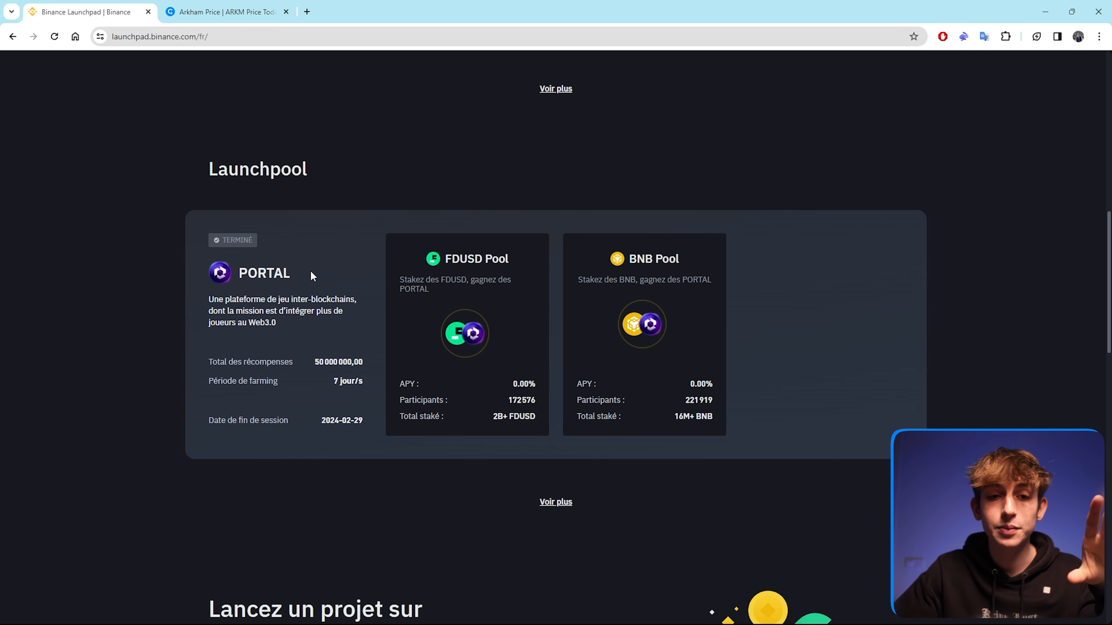
pyautogui.moveTo(238, 271); pyautogui.dragTo(303, 282)
pyautogui.click(320, 382)
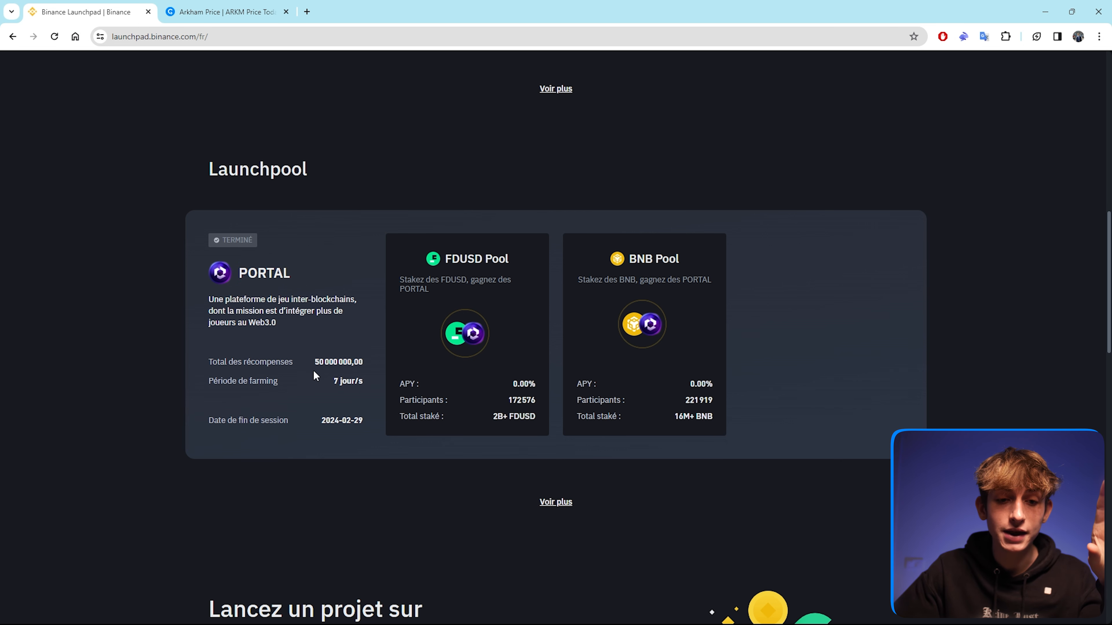
pyautogui.moveTo(203, 384); pyautogui.dragTo(293, 385)
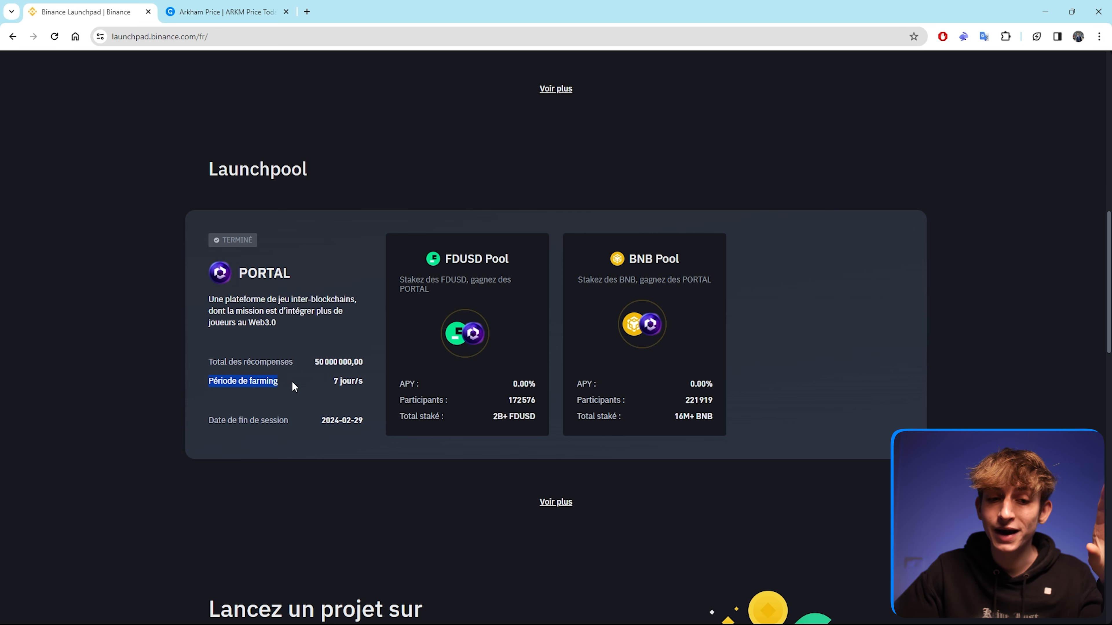
pyautogui.click(339, 380)
pyautogui.click(353, 375)
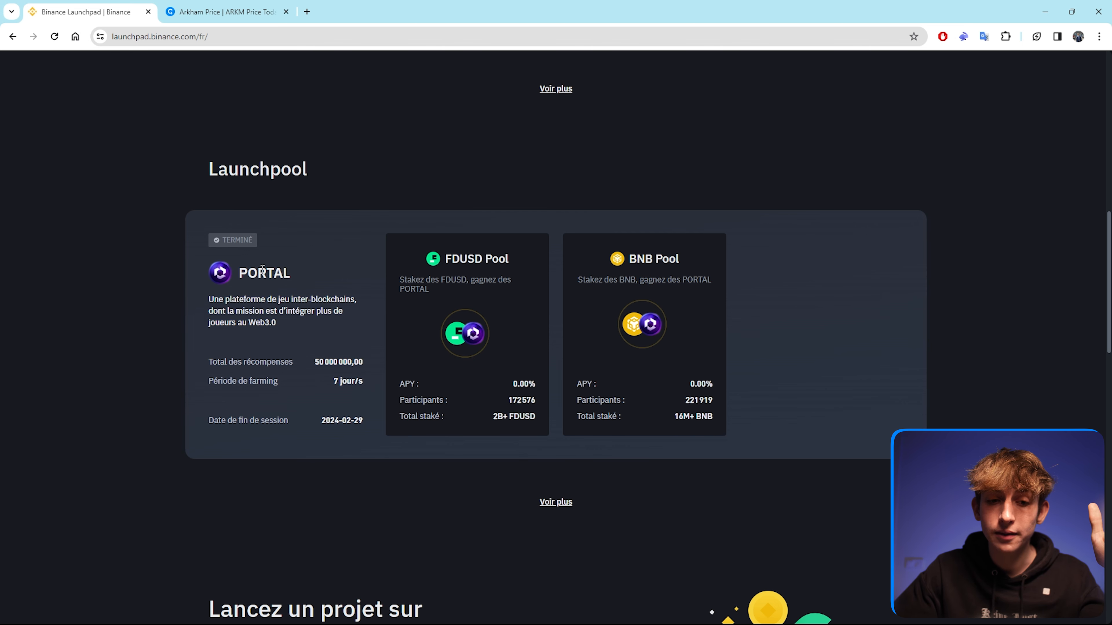
pyautogui.scroll(1, 456, 343)
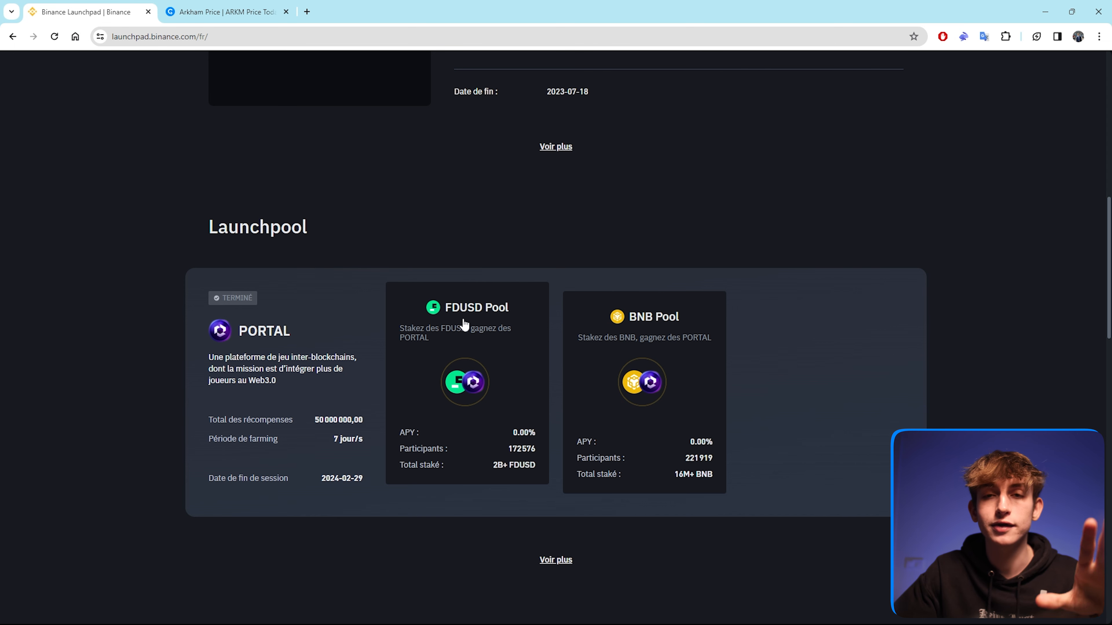
# Step: Open the PORTAL BNB Pool and highlight its total rewards, 7 jours period and 4,9552 PORTAL received
pyautogui.click(643, 334)
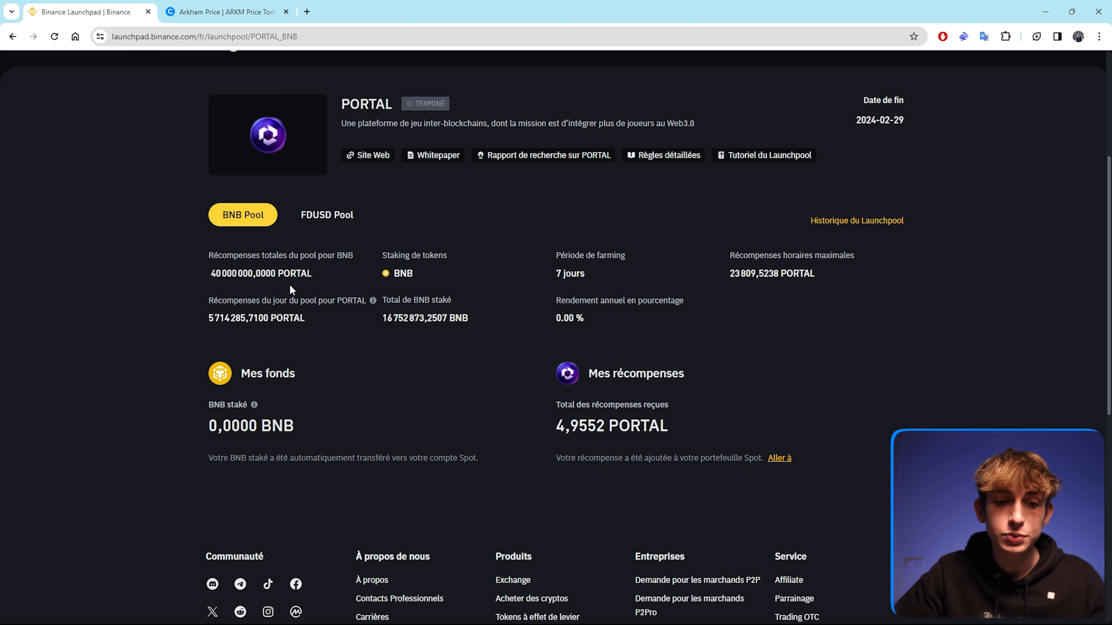
pyautogui.moveTo(211, 276); pyautogui.dragTo(418, 274)
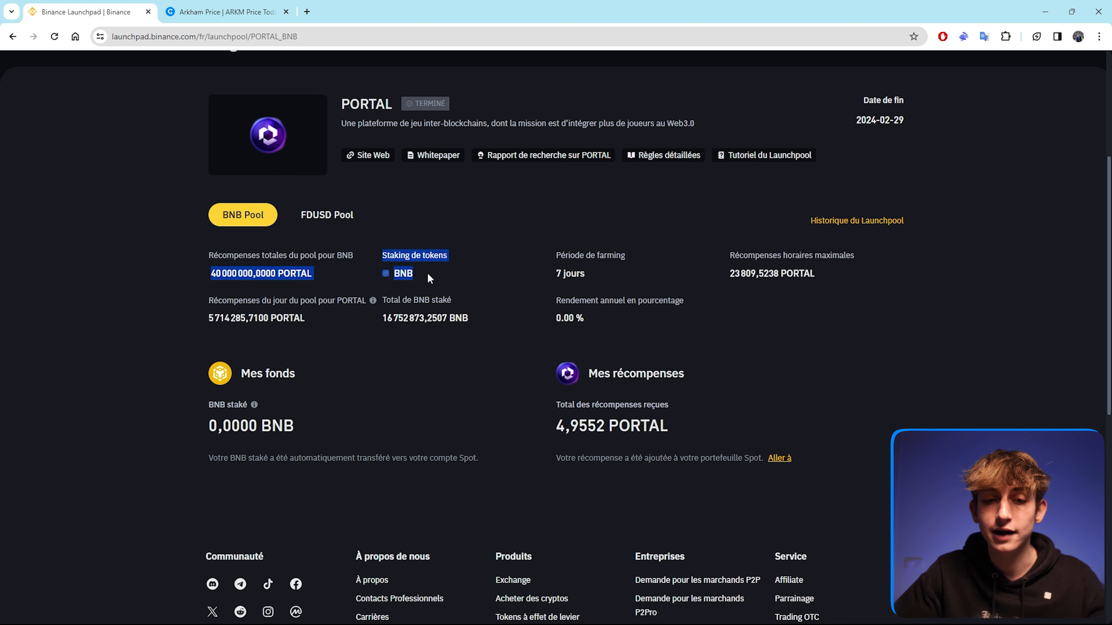
pyautogui.moveTo(555, 273); pyautogui.dragTo(582, 274)
pyautogui.click(602, 282)
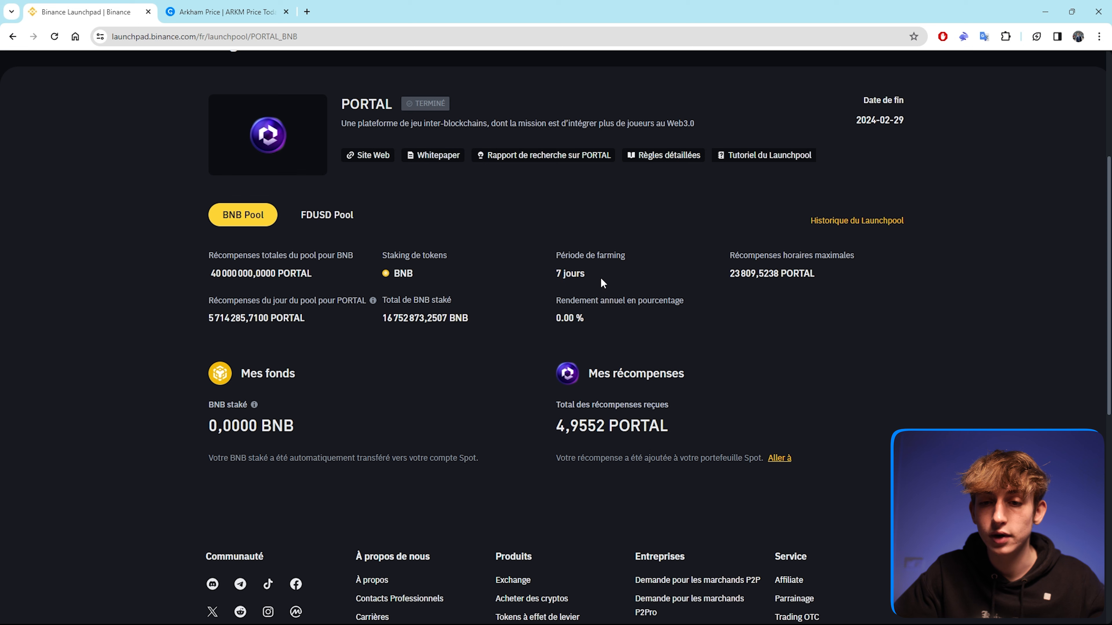
pyautogui.moveTo(588, 373); pyautogui.dragTo(685, 387)
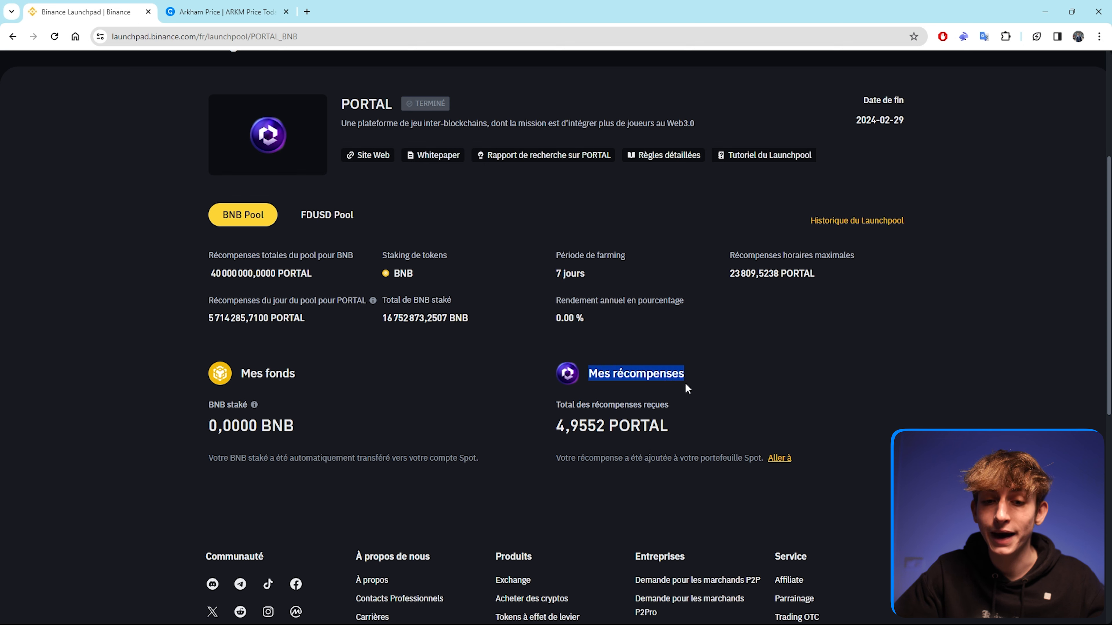
pyautogui.click(686, 387)
pyautogui.moveTo(555, 427); pyautogui.dragTo(632, 421)
pyautogui.click(658, 424)
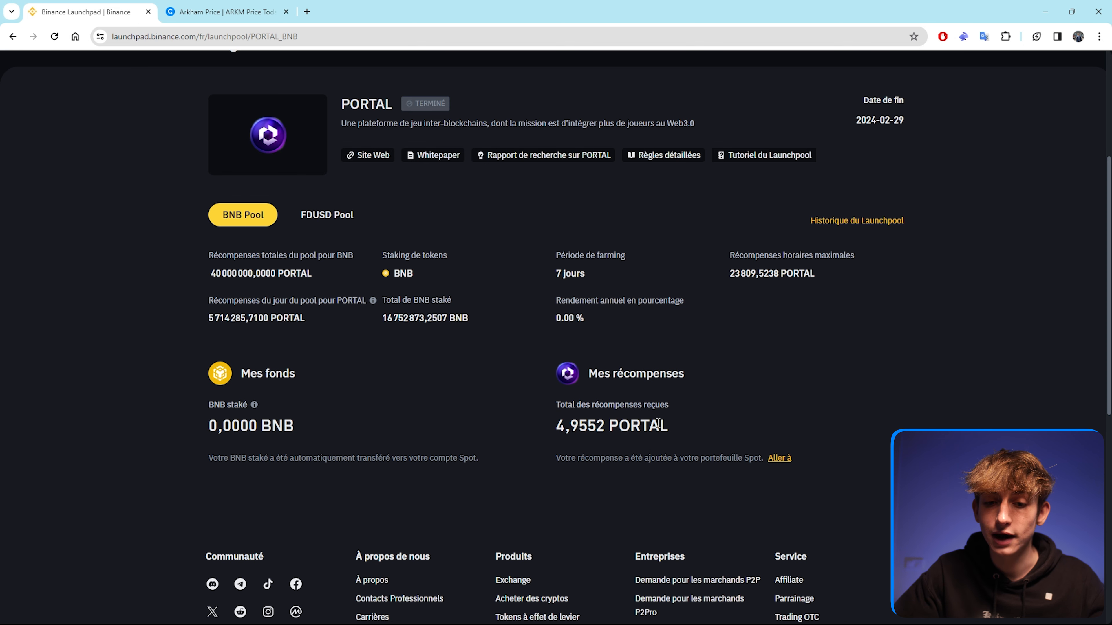